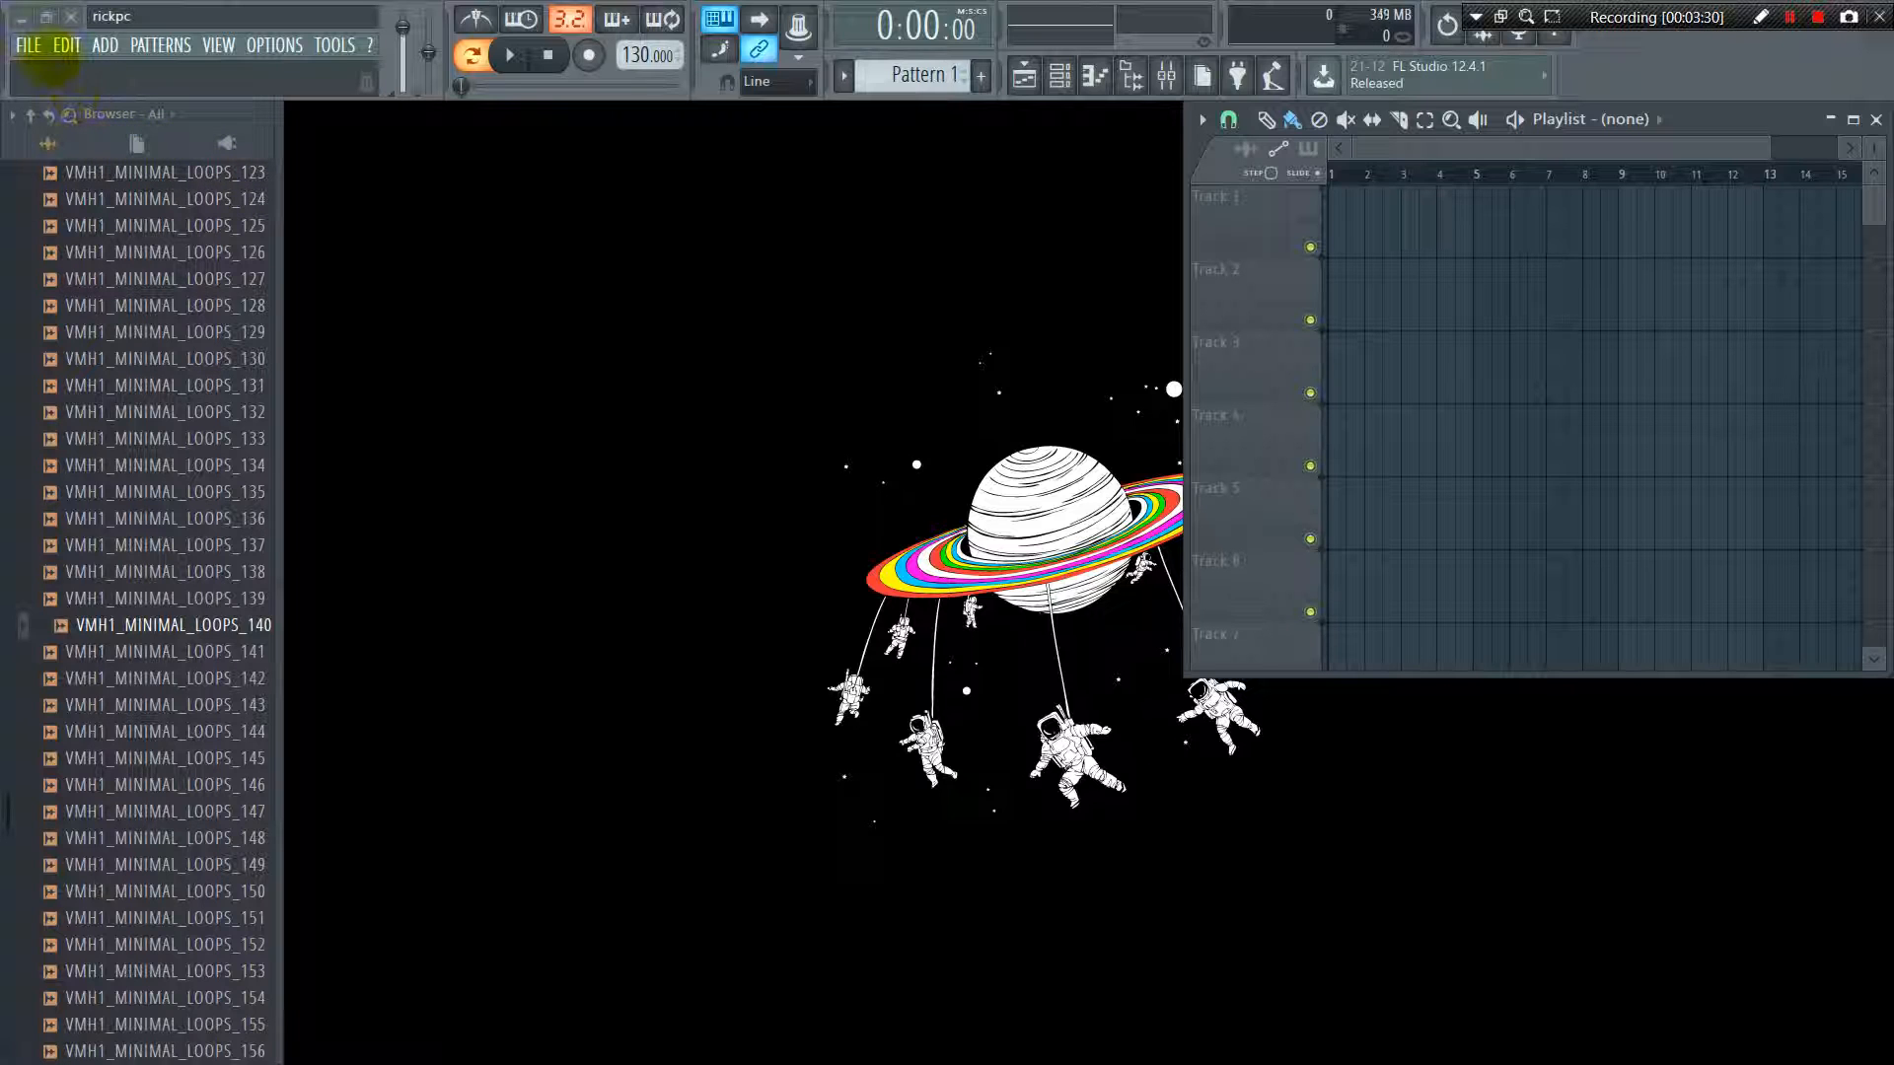
# Review the Minimal templates available for starting a new project
pyautogui.click(27, 47)
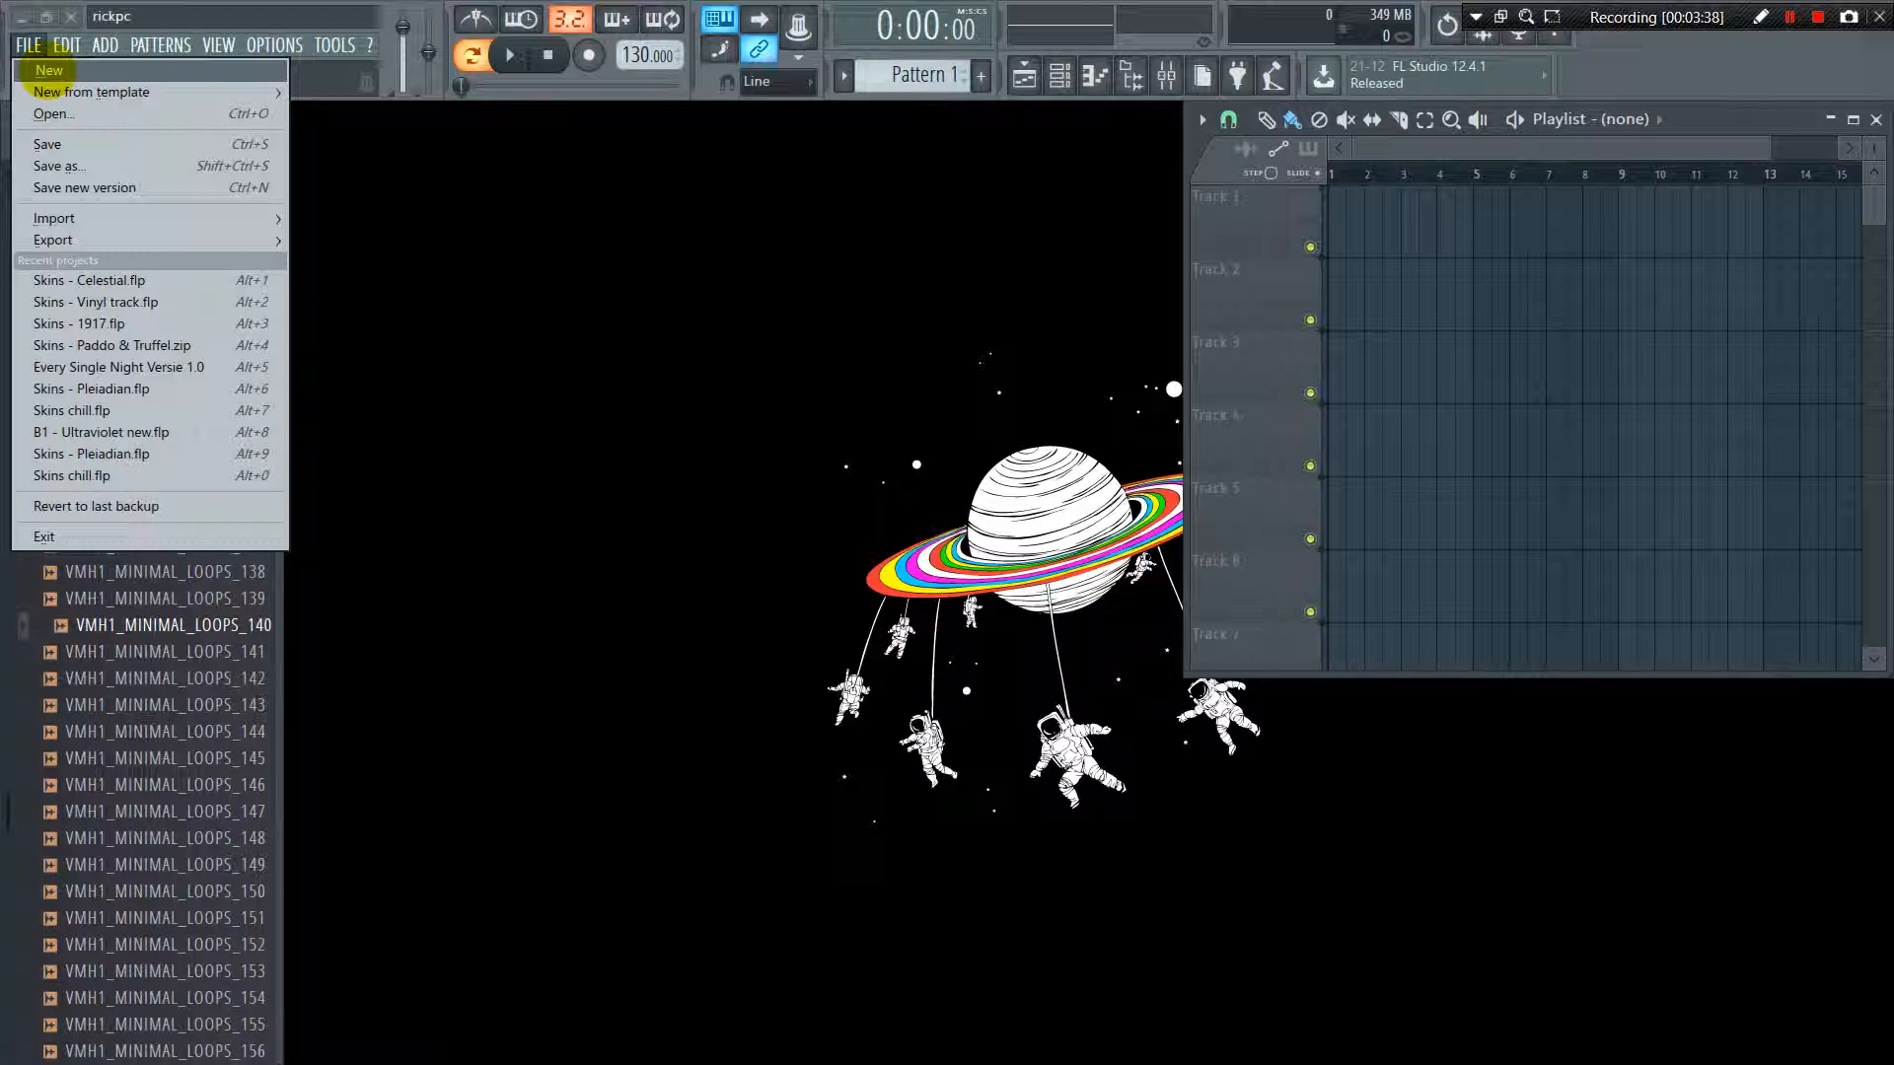
pyautogui.moveTo(89, 94)
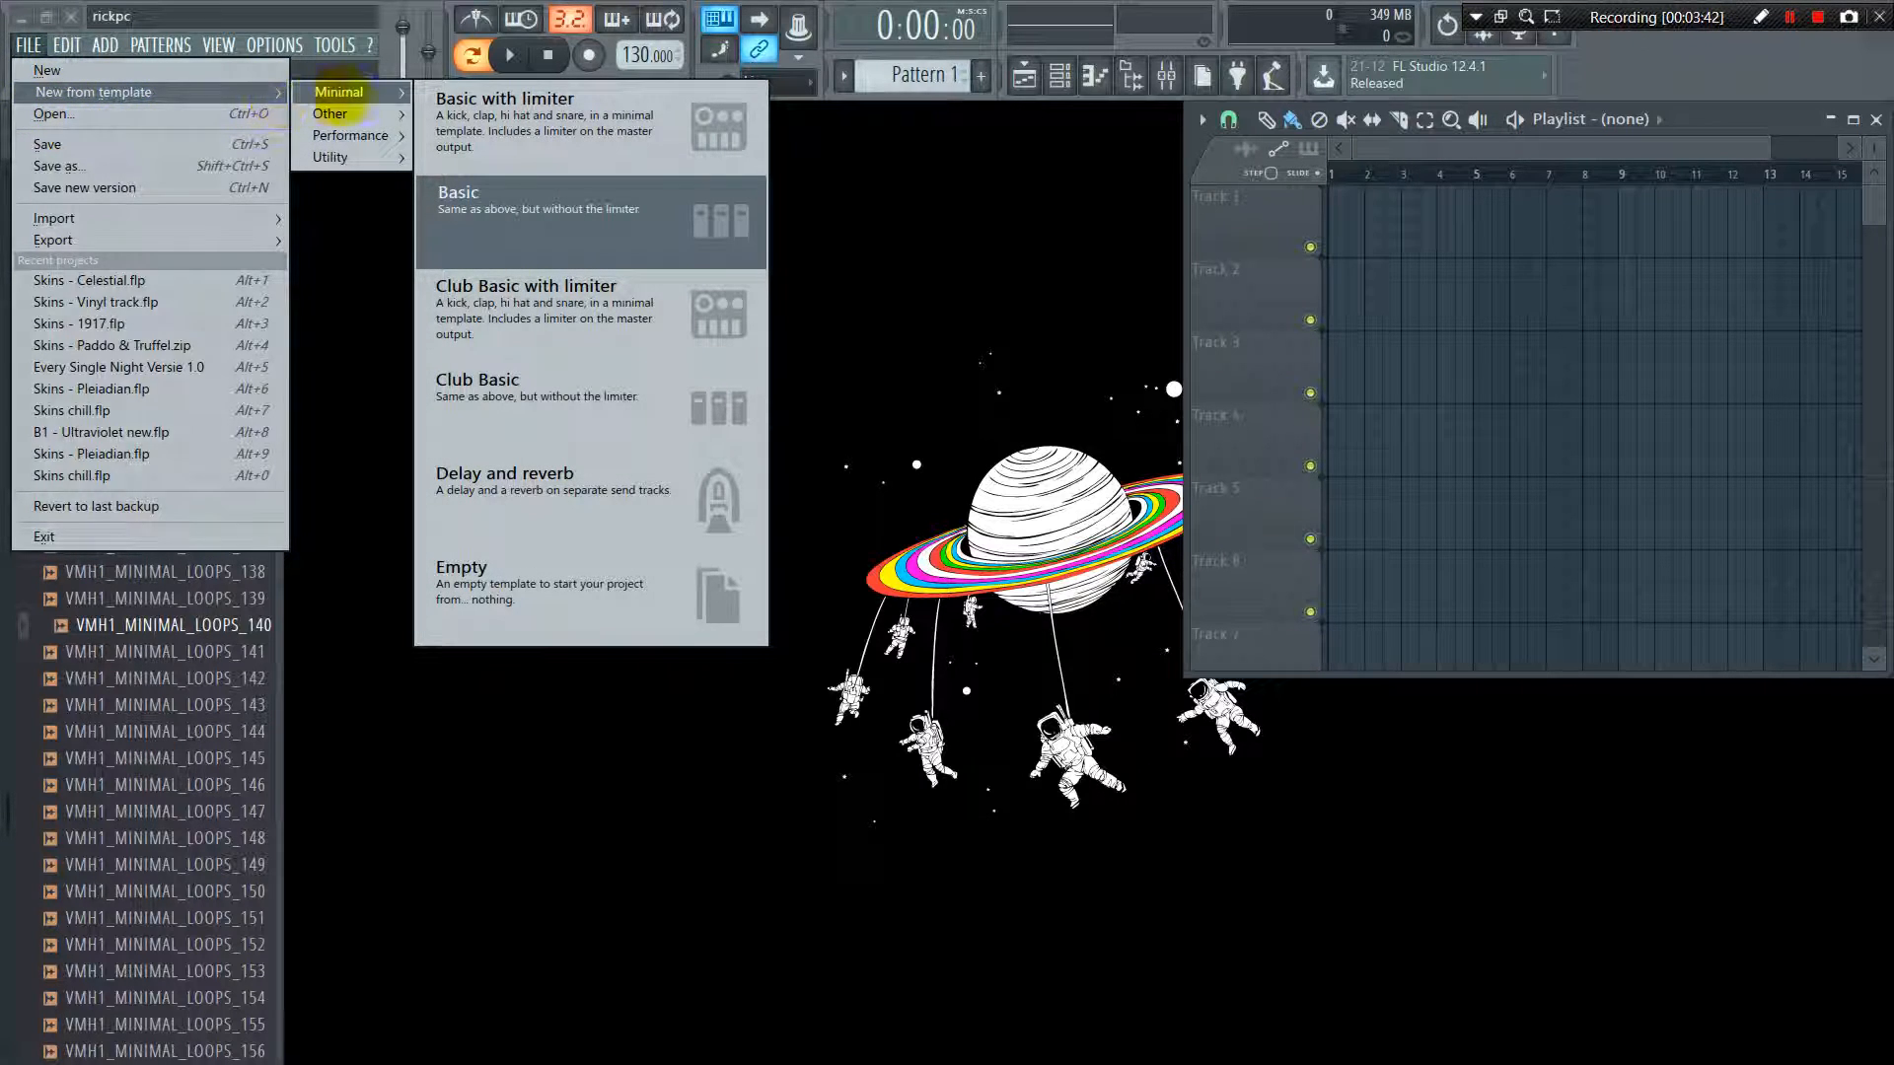
pyautogui.click(449, 108)
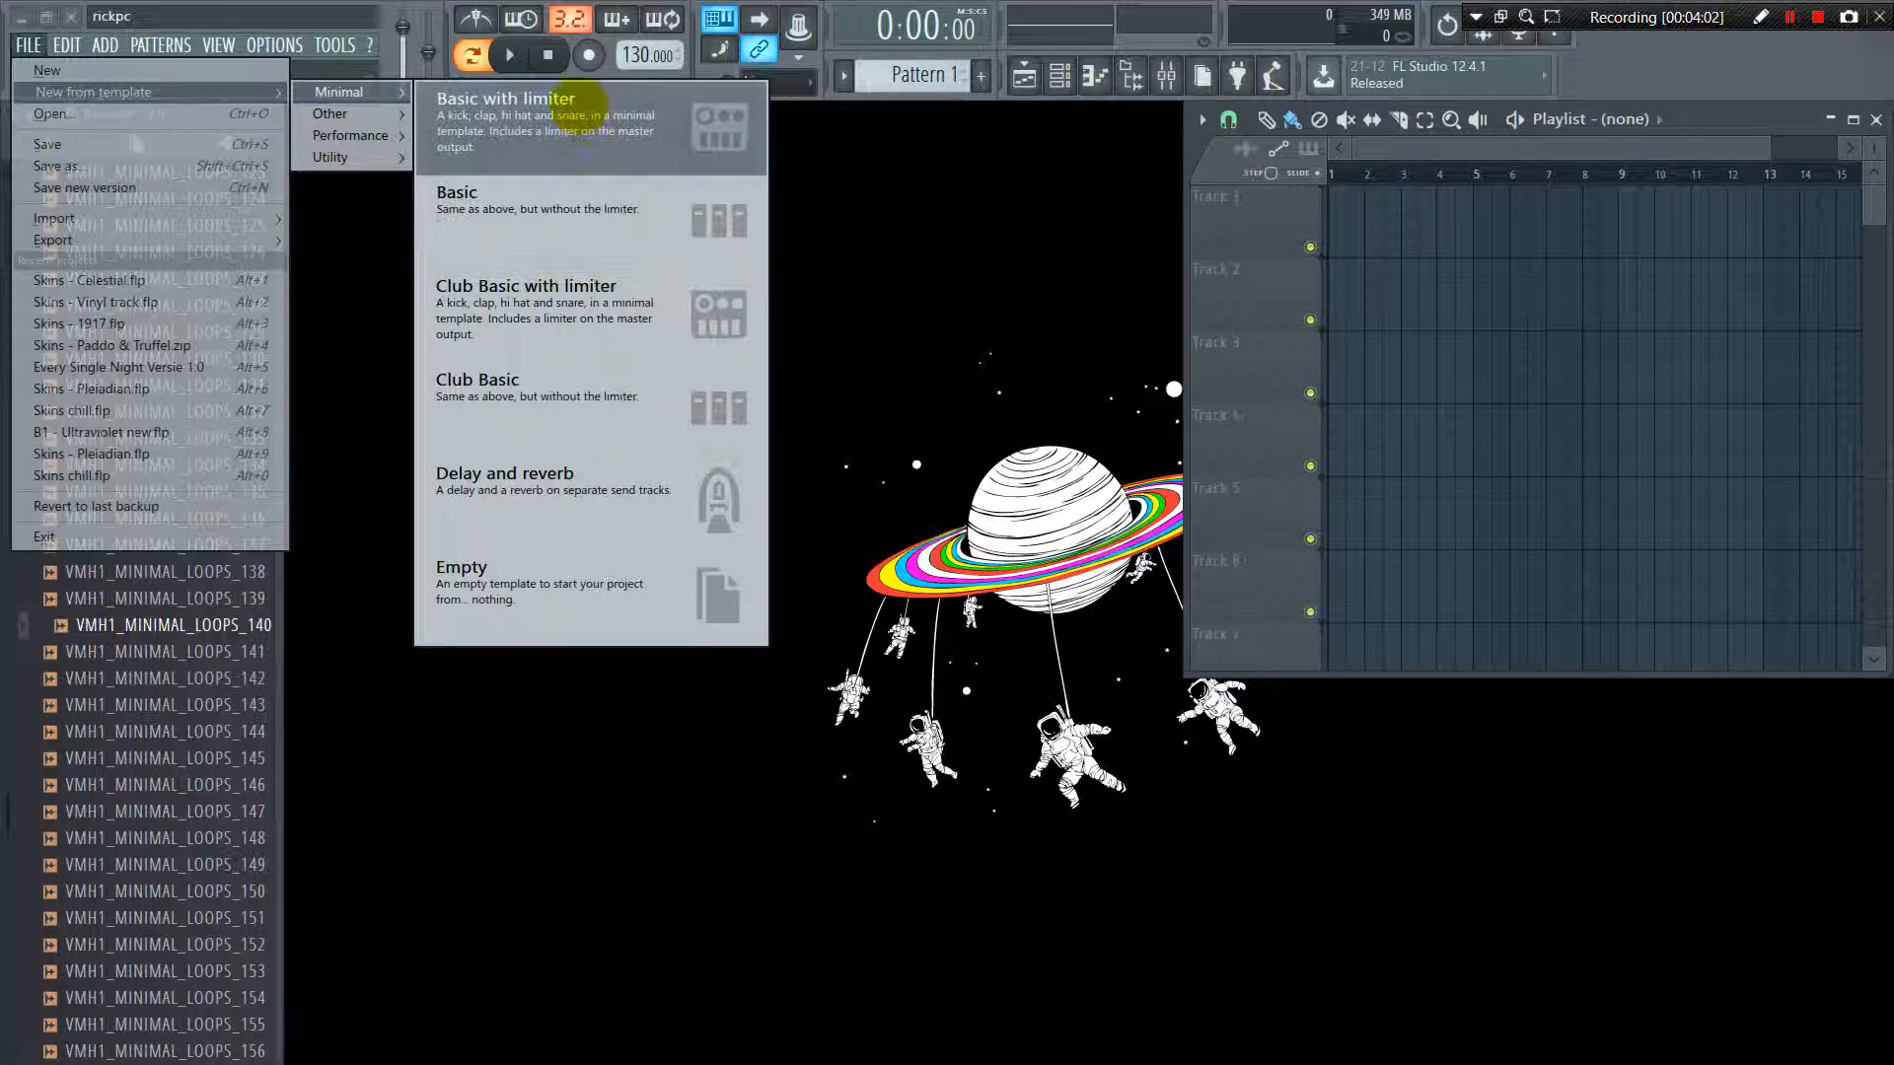
pyautogui.click(378, 116)
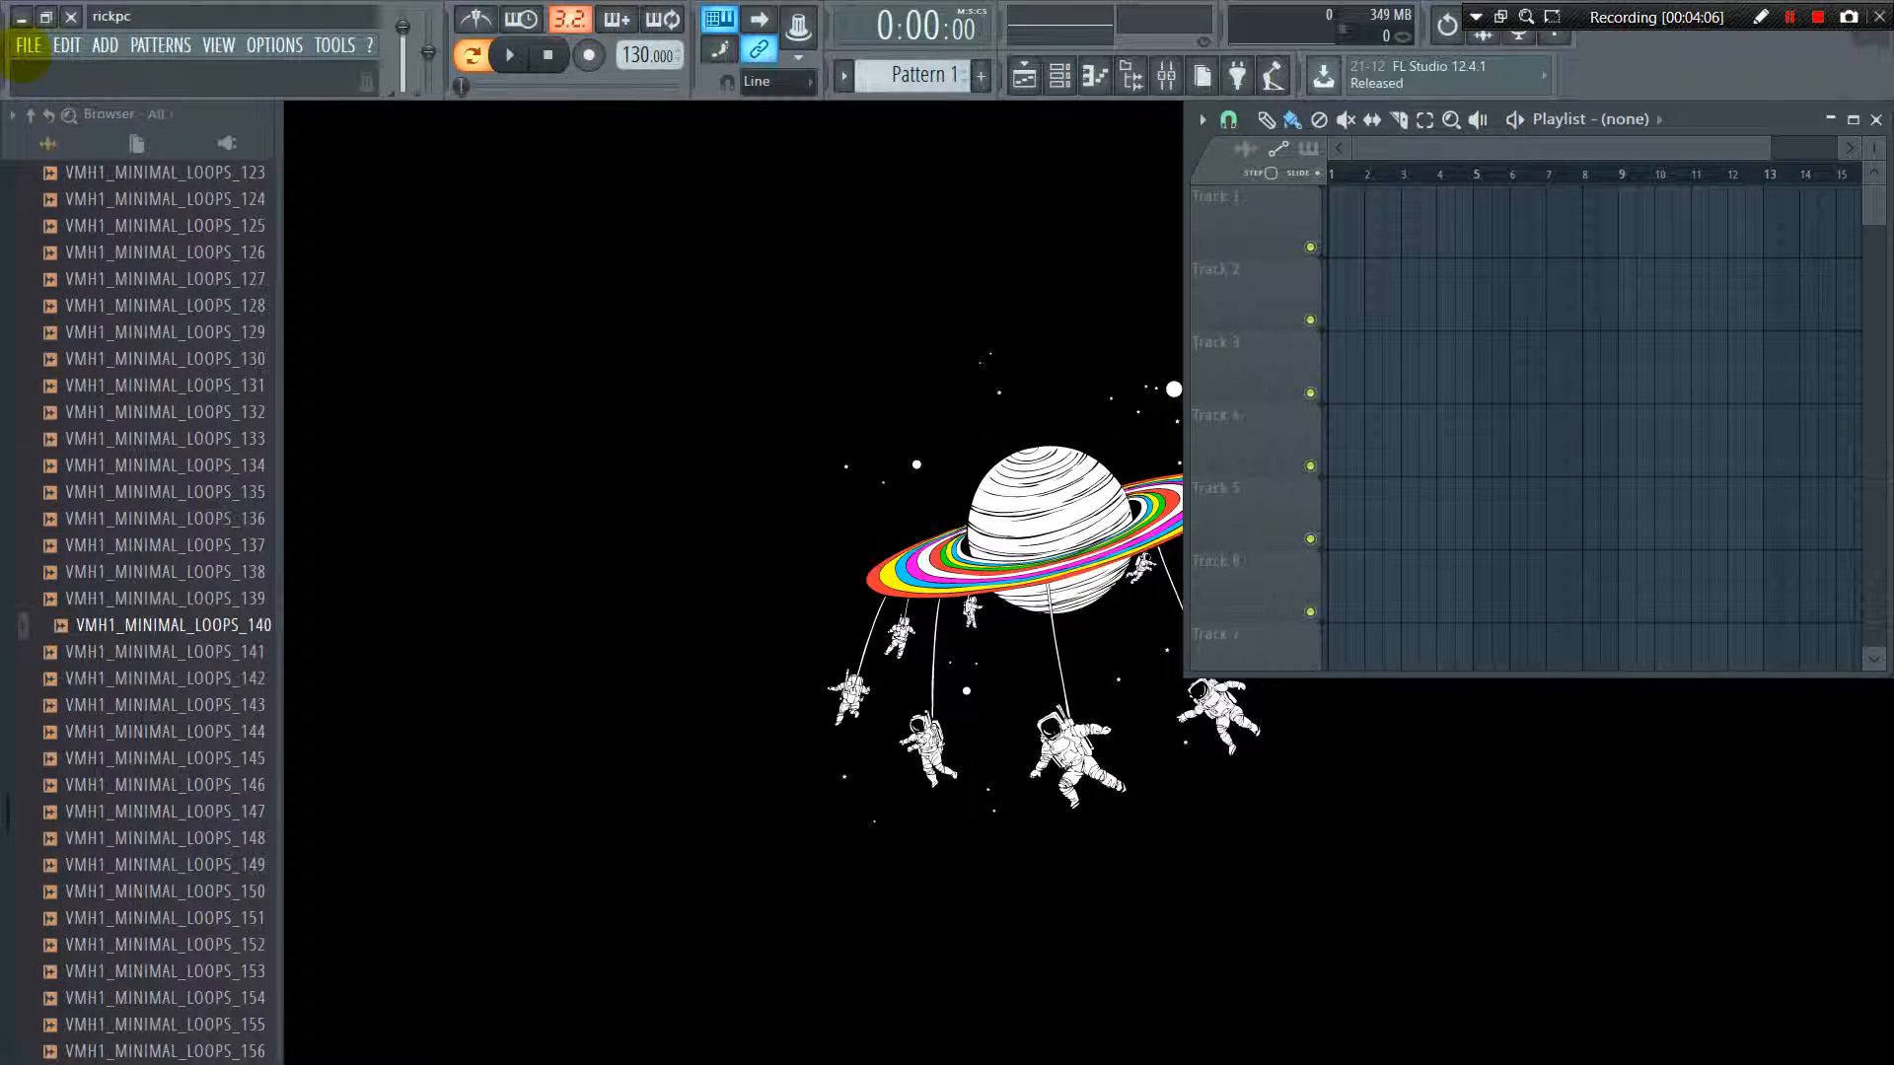
# Review the save, import and export options, open the project bones export and close it without exporting
pyautogui.click(28, 46)
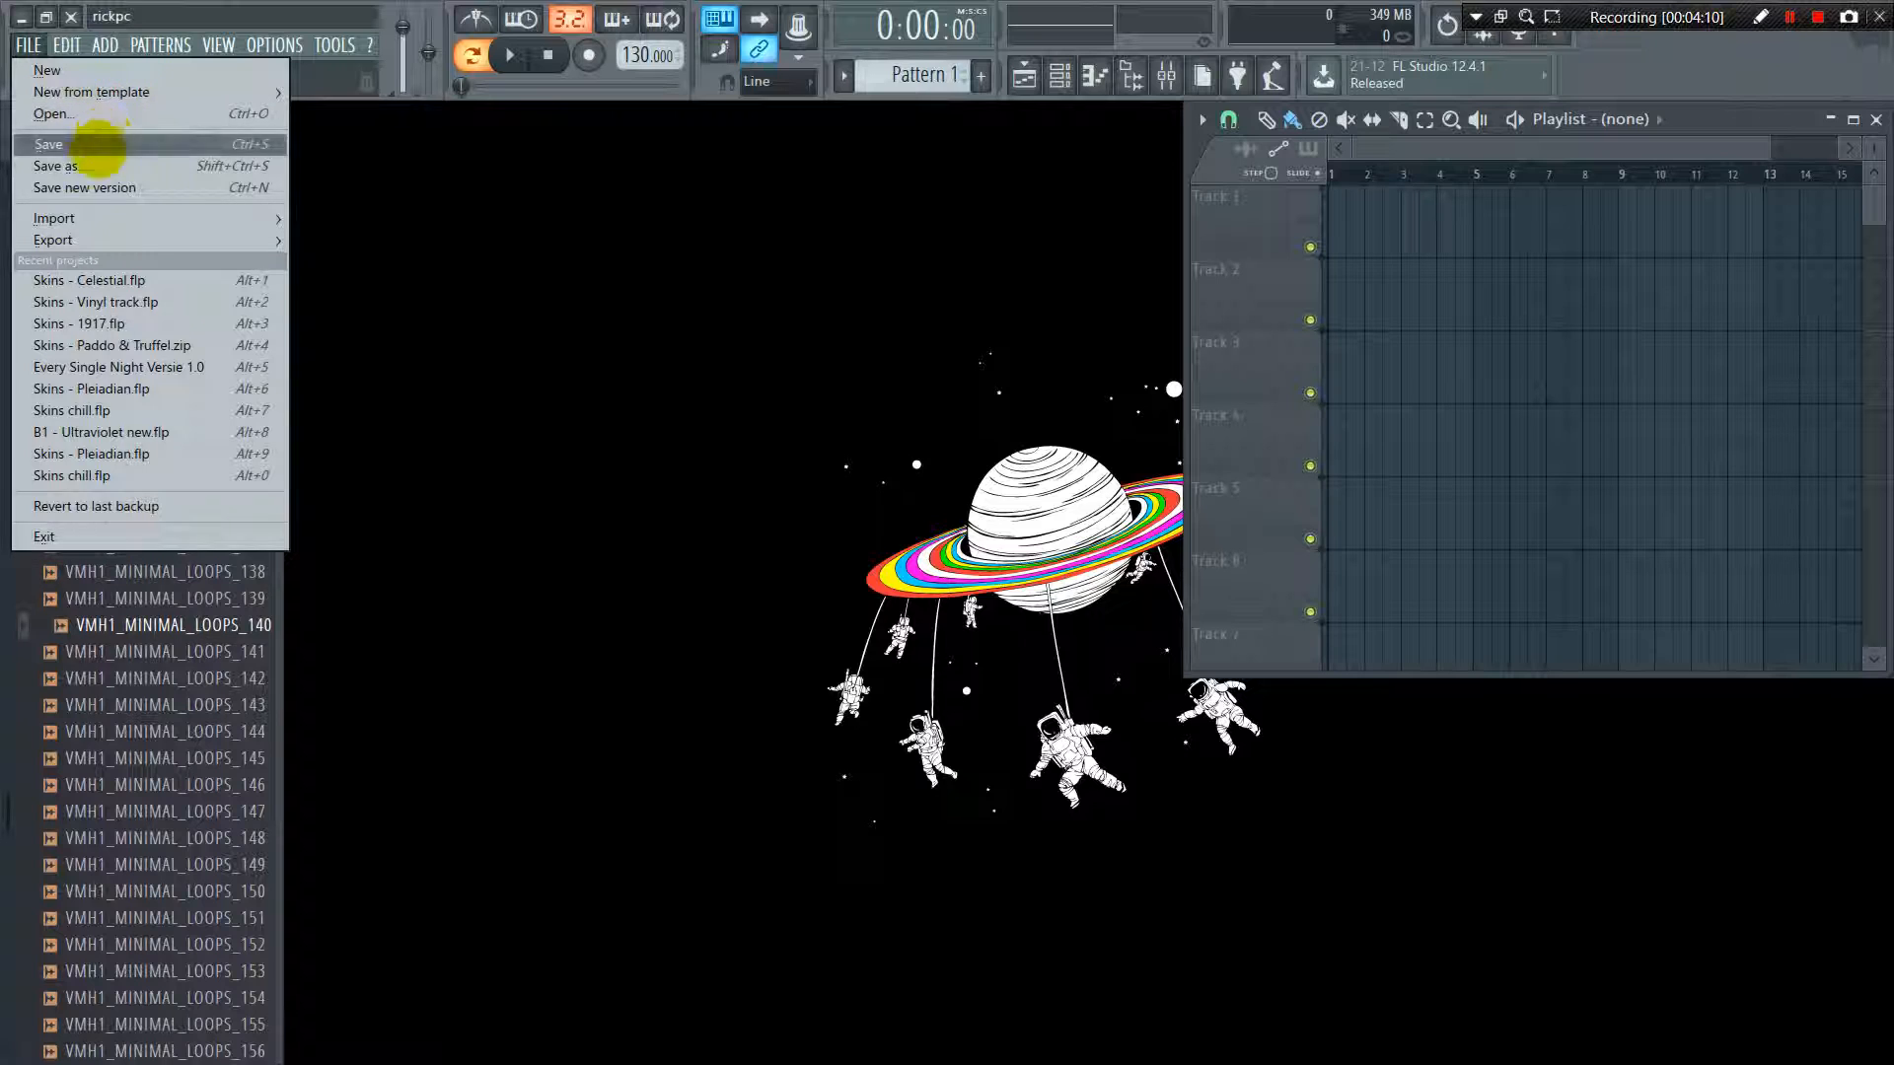
pyautogui.click(99, 187)
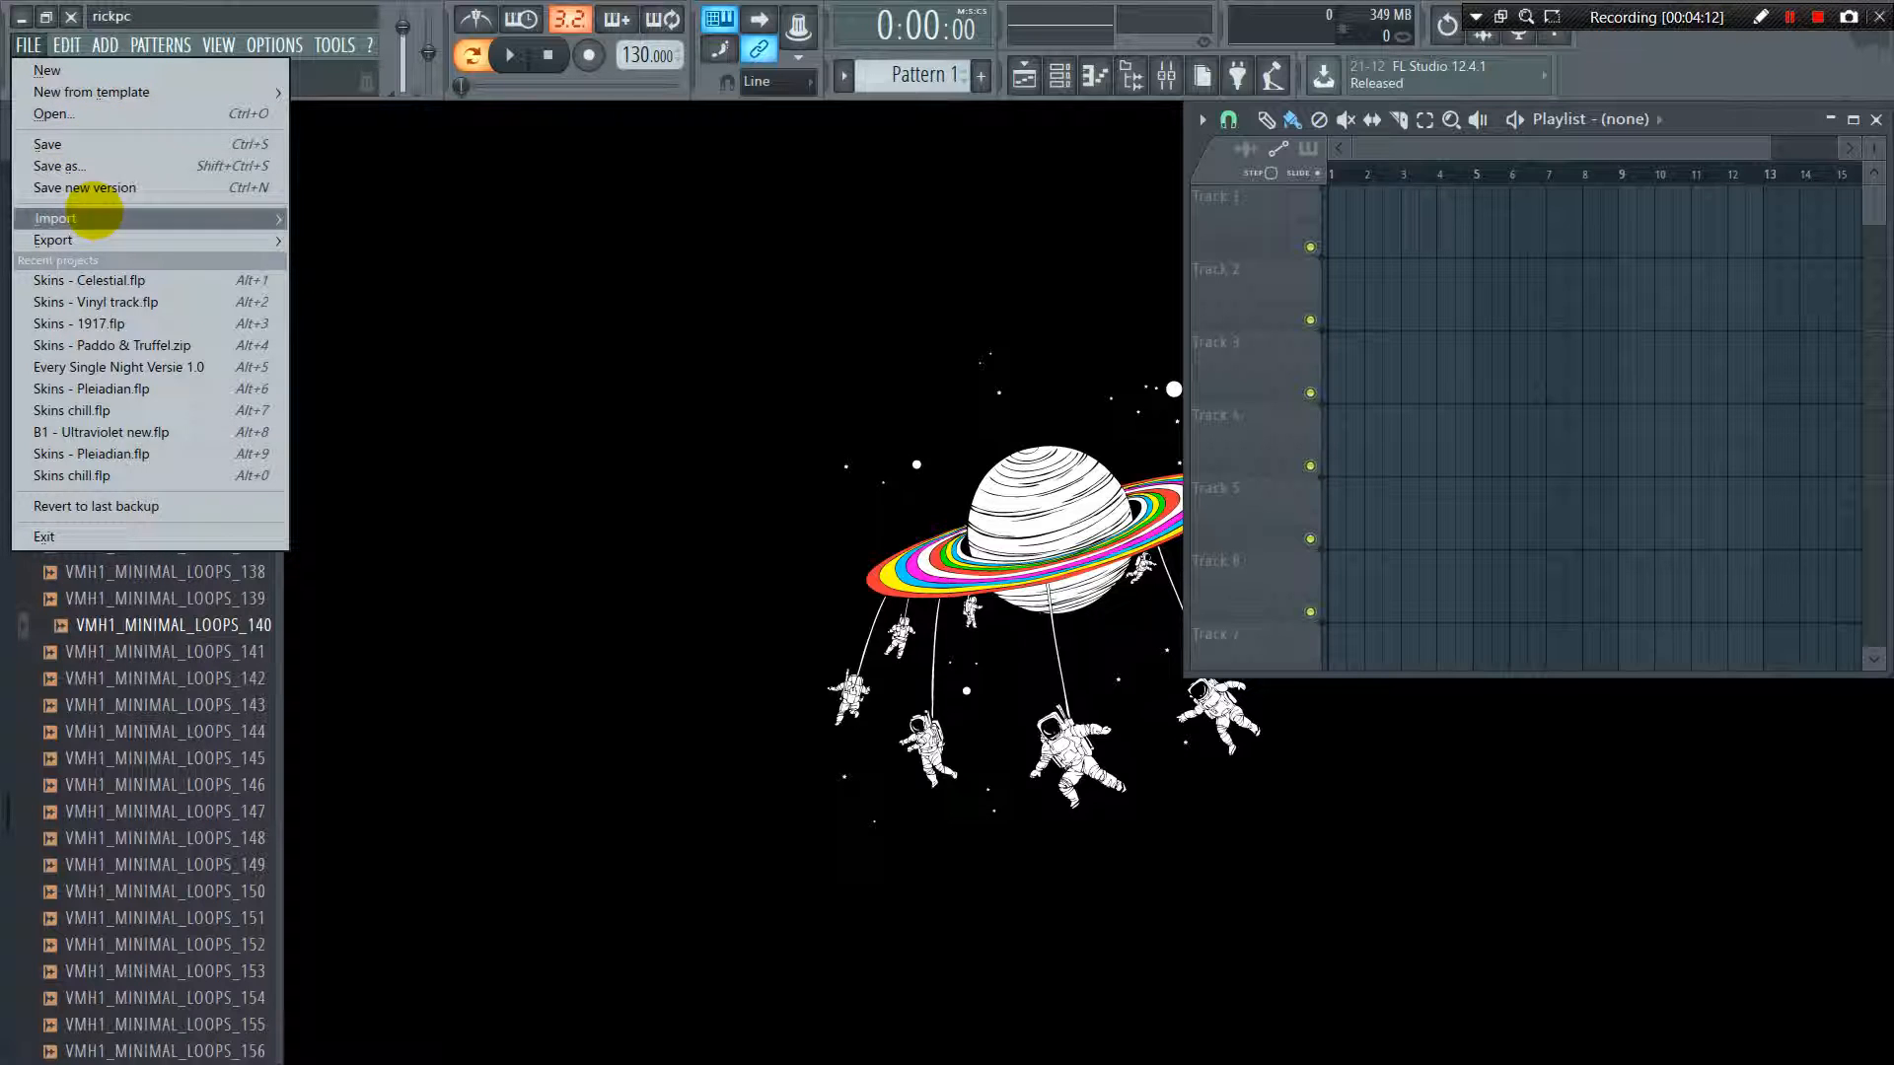
pyautogui.moveTo(98, 216)
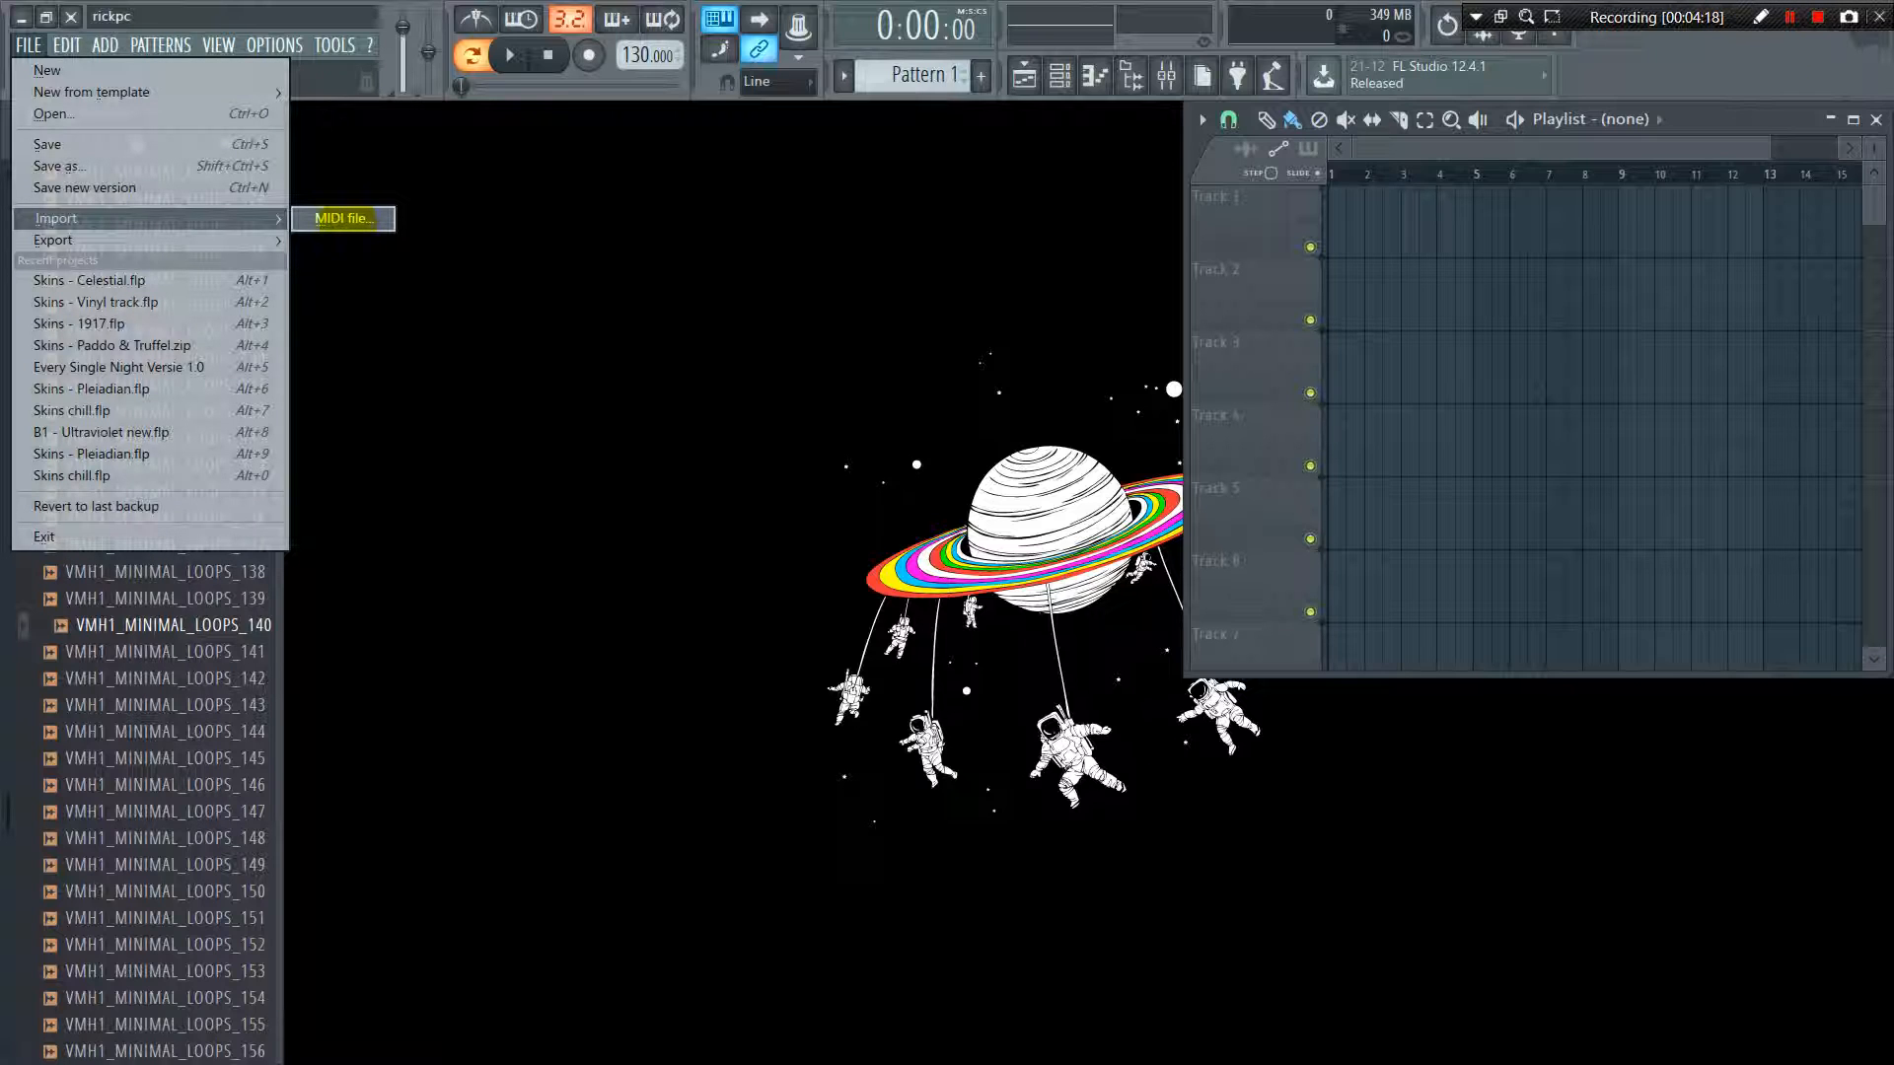
pyautogui.moveTo(219, 240)
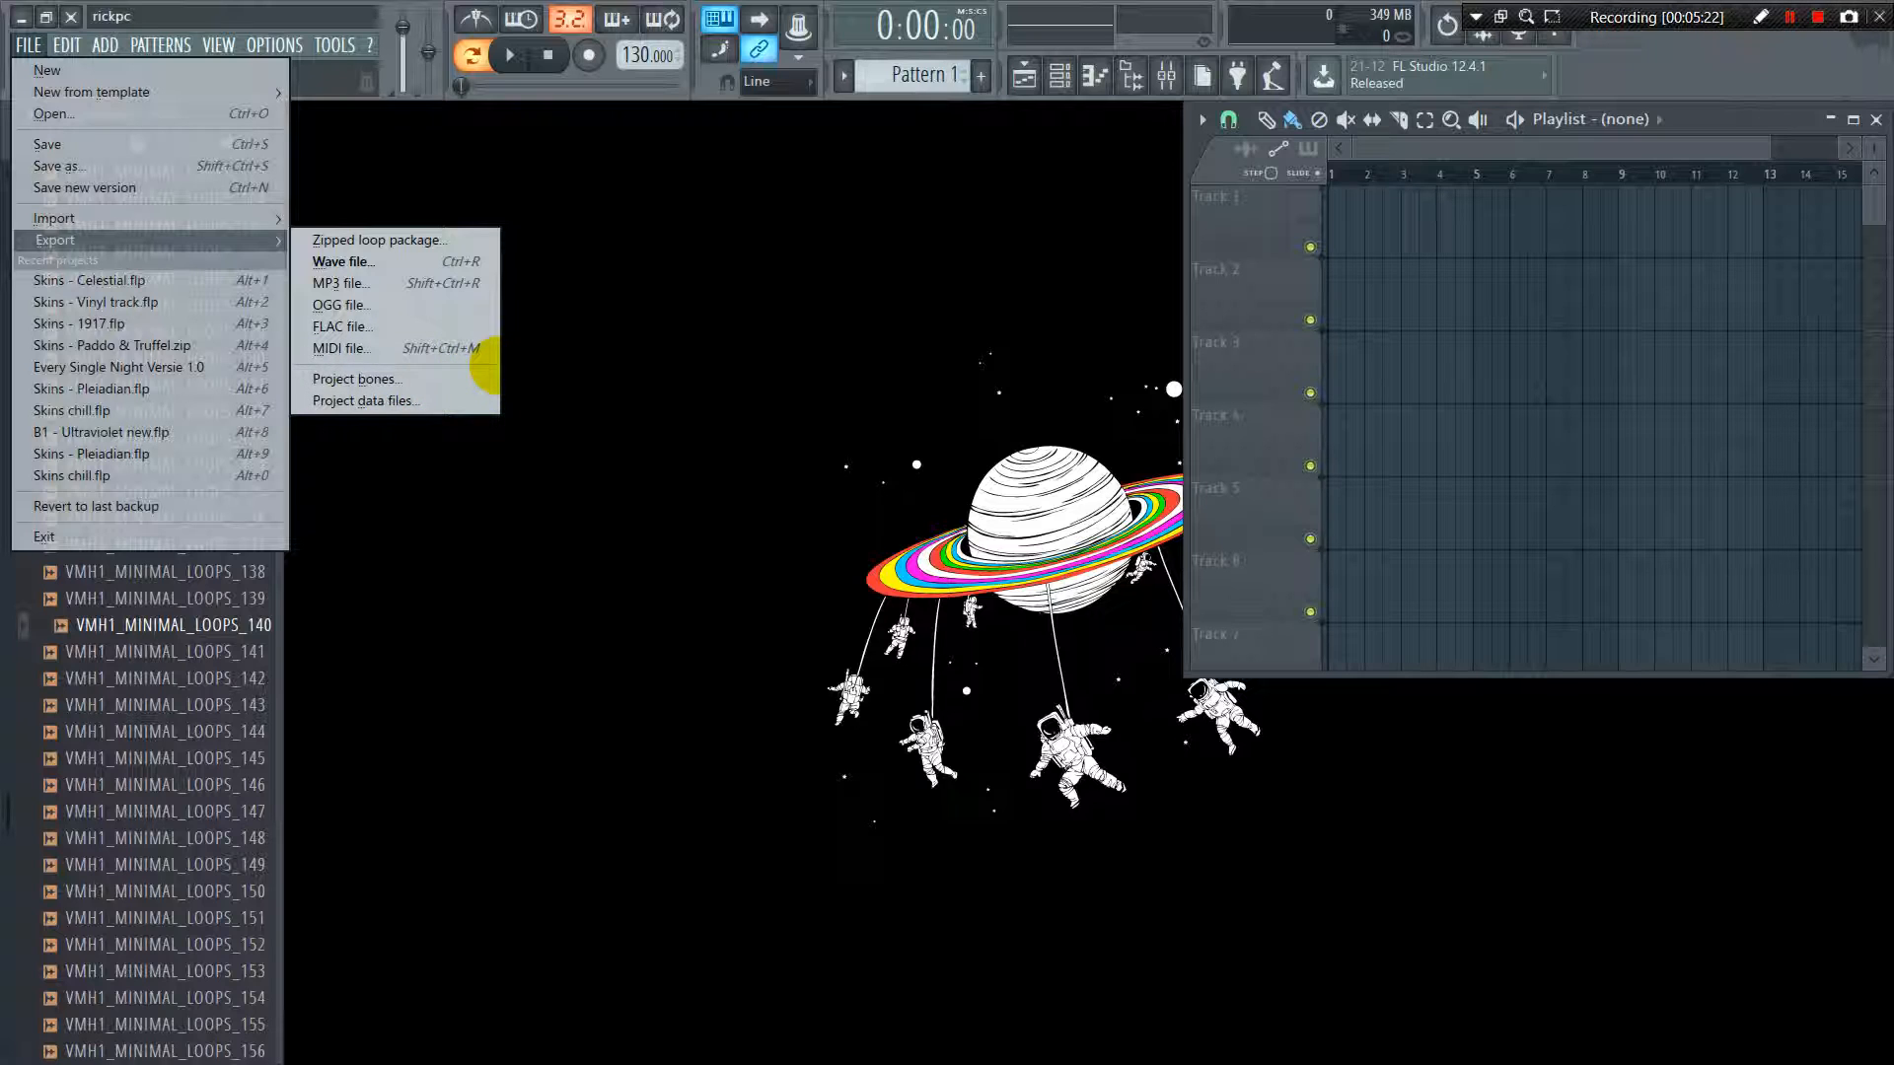
pyautogui.click(472, 380)
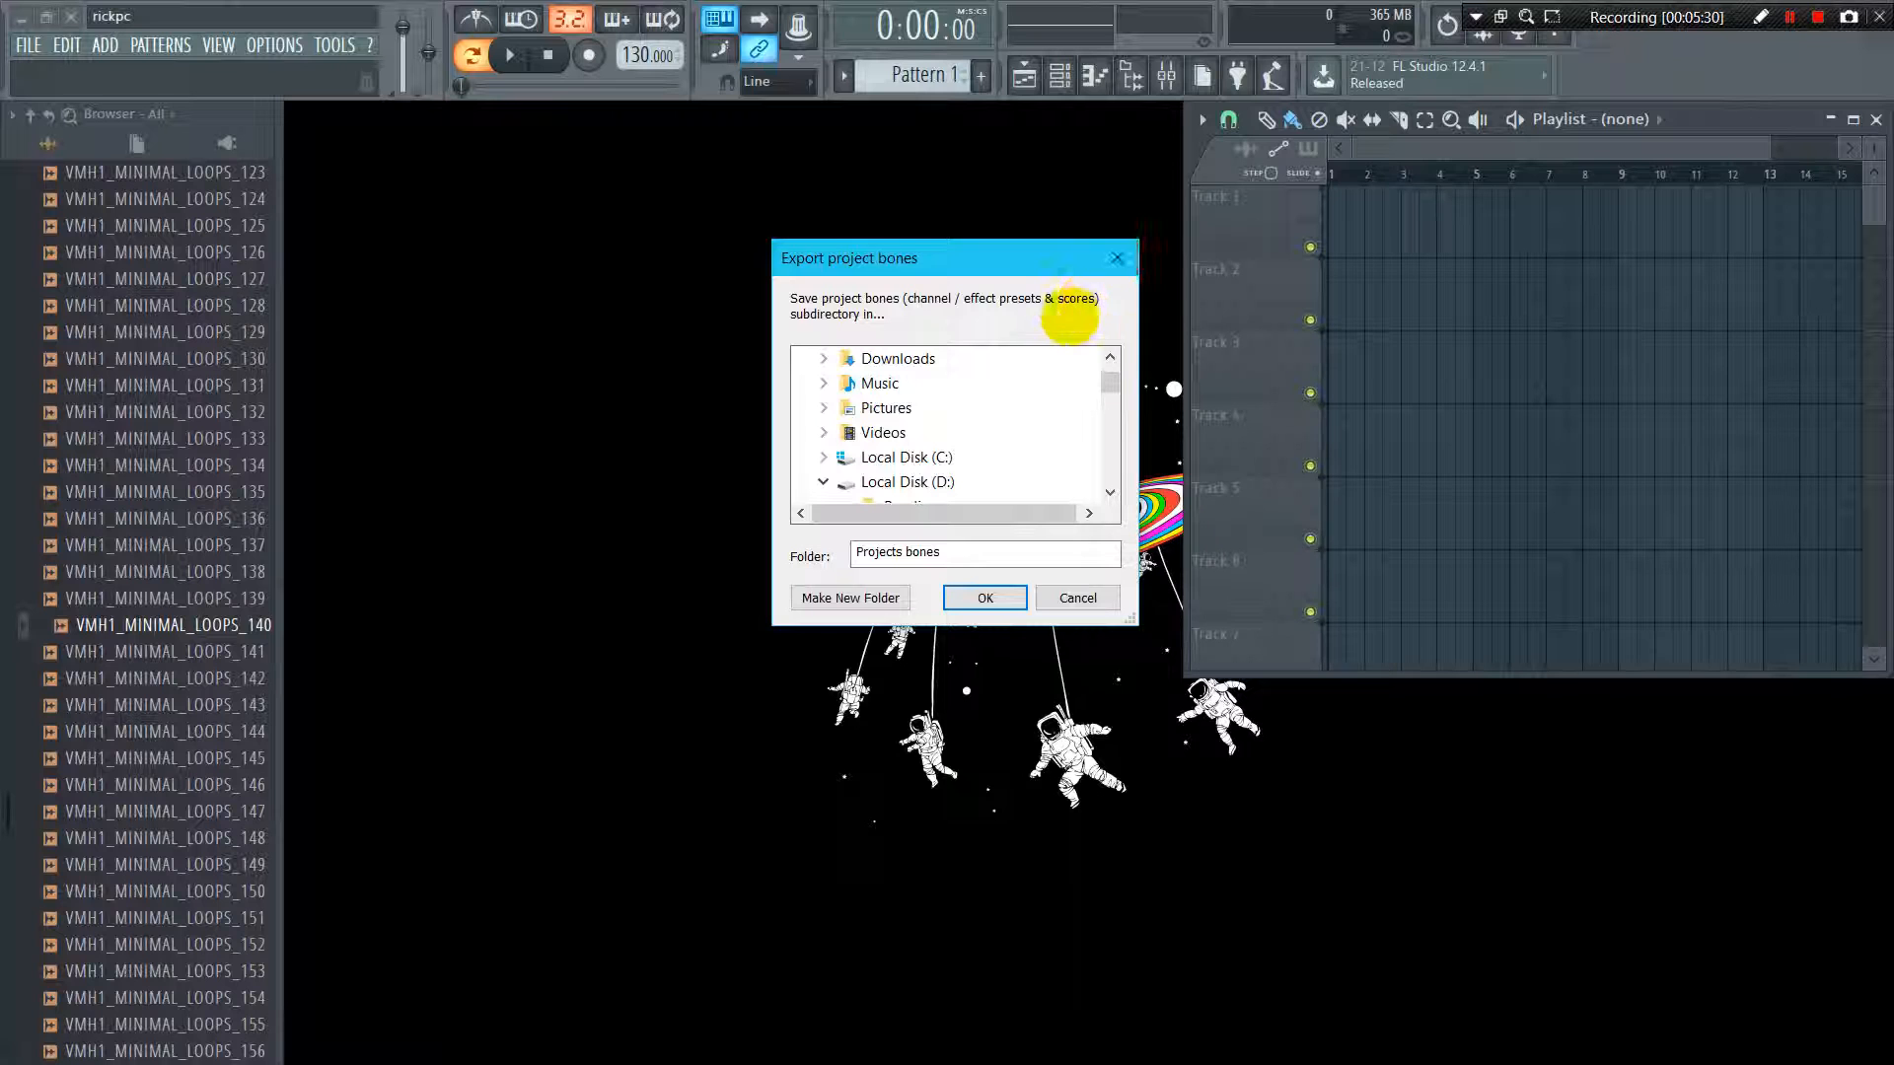
pyautogui.click(1116, 258)
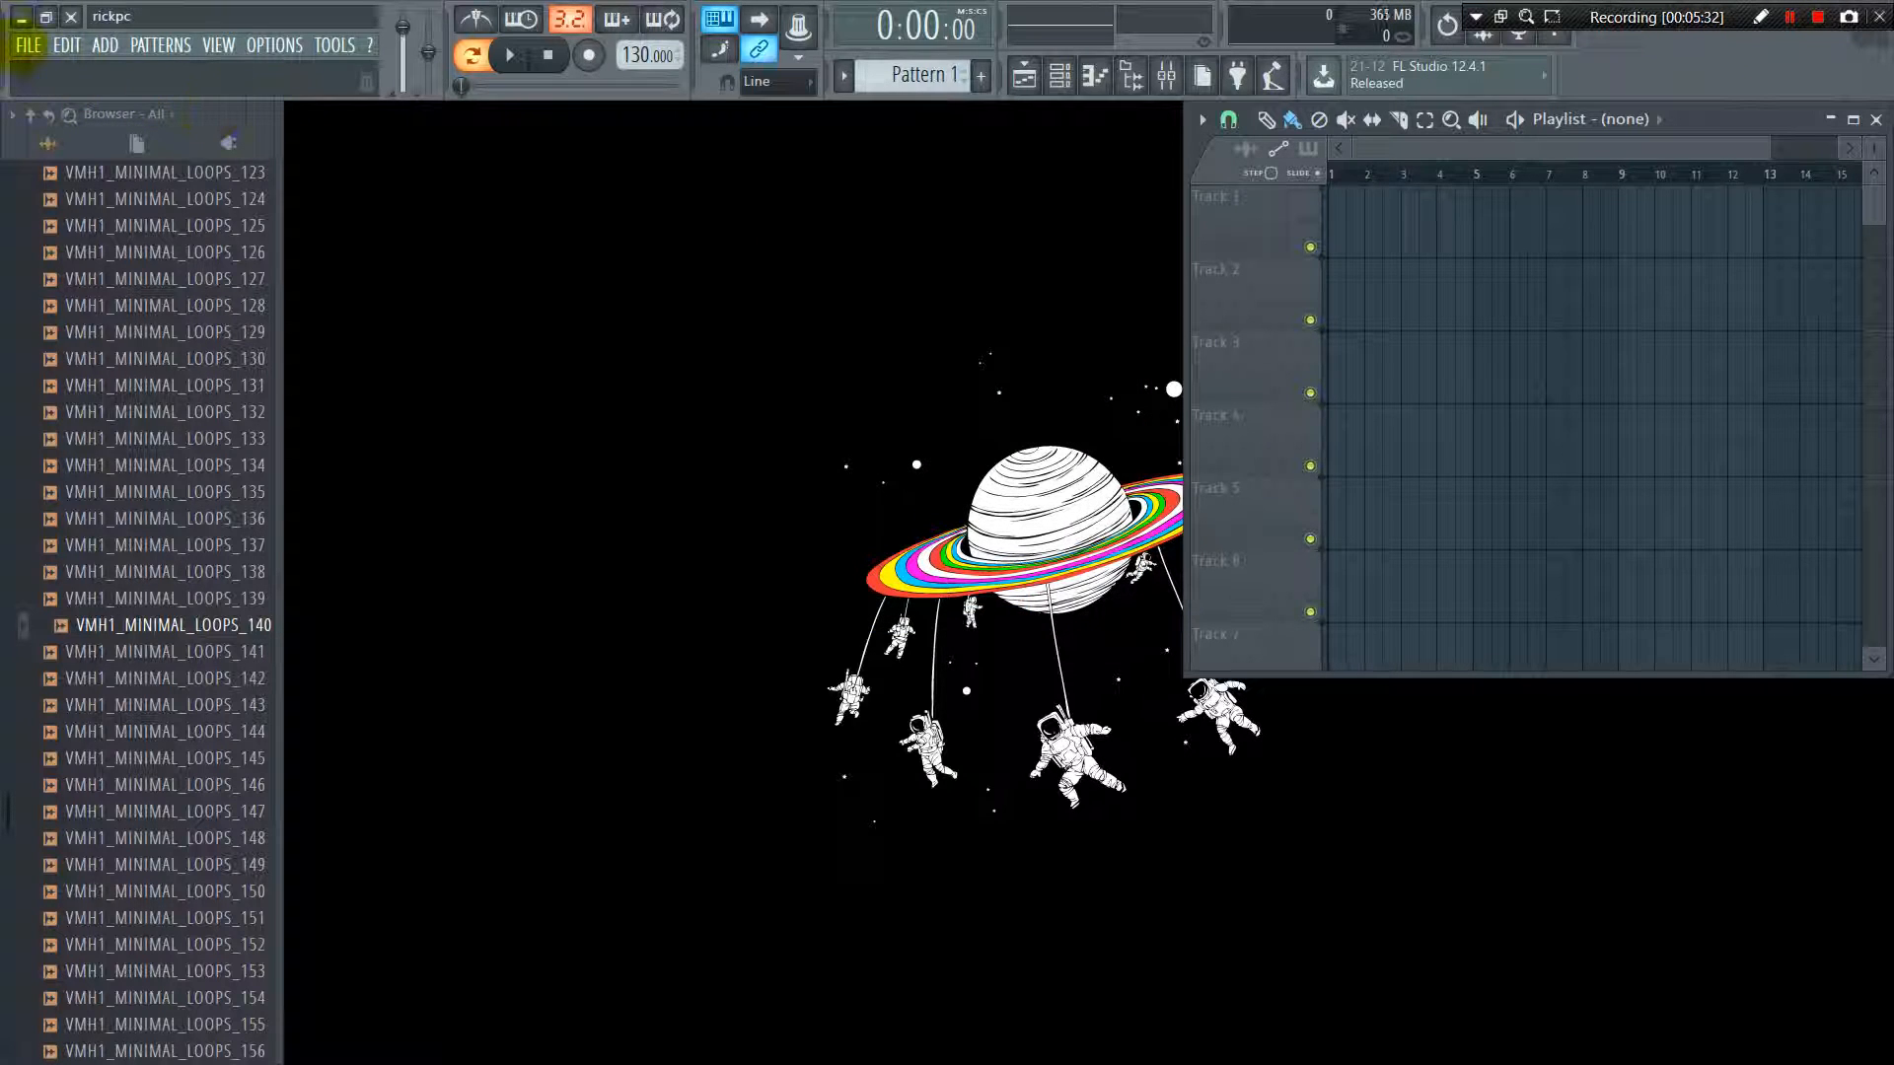
pyautogui.click(29, 46)
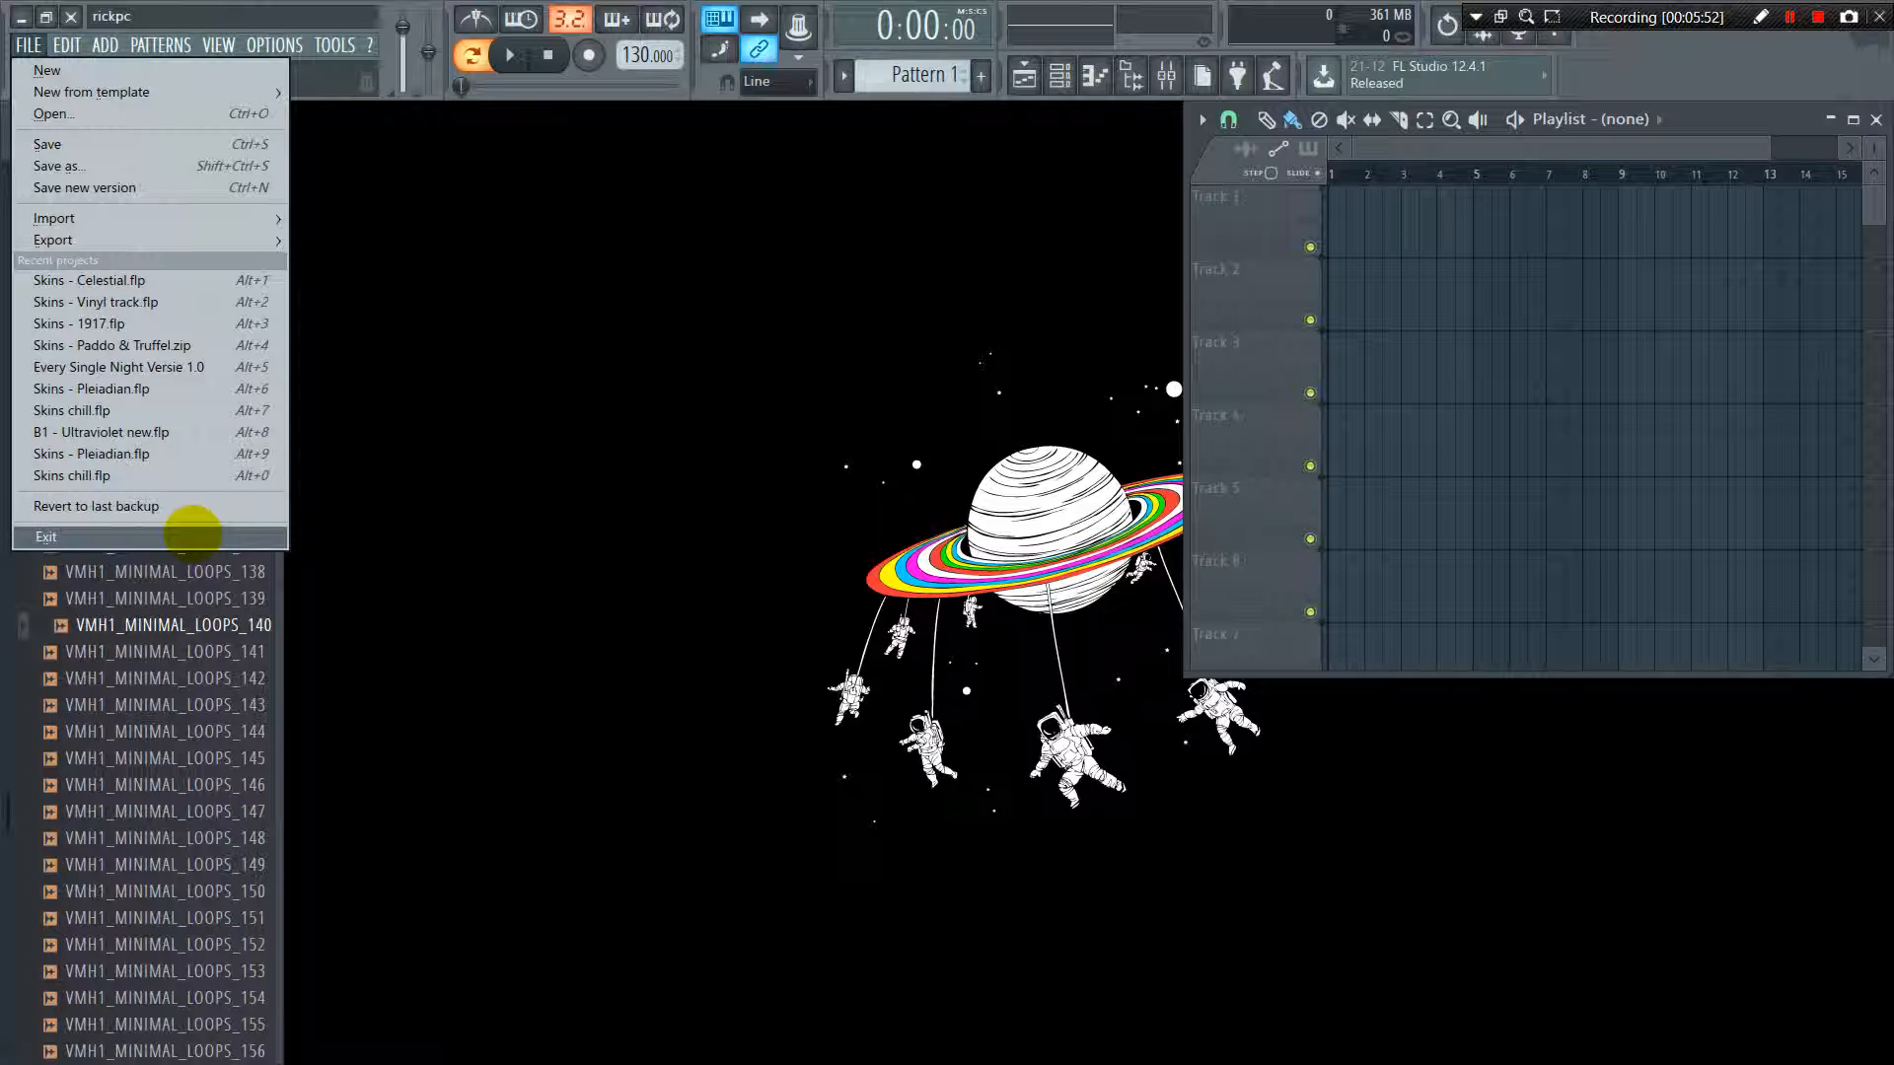
pyautogui.moveTo(51, 49)
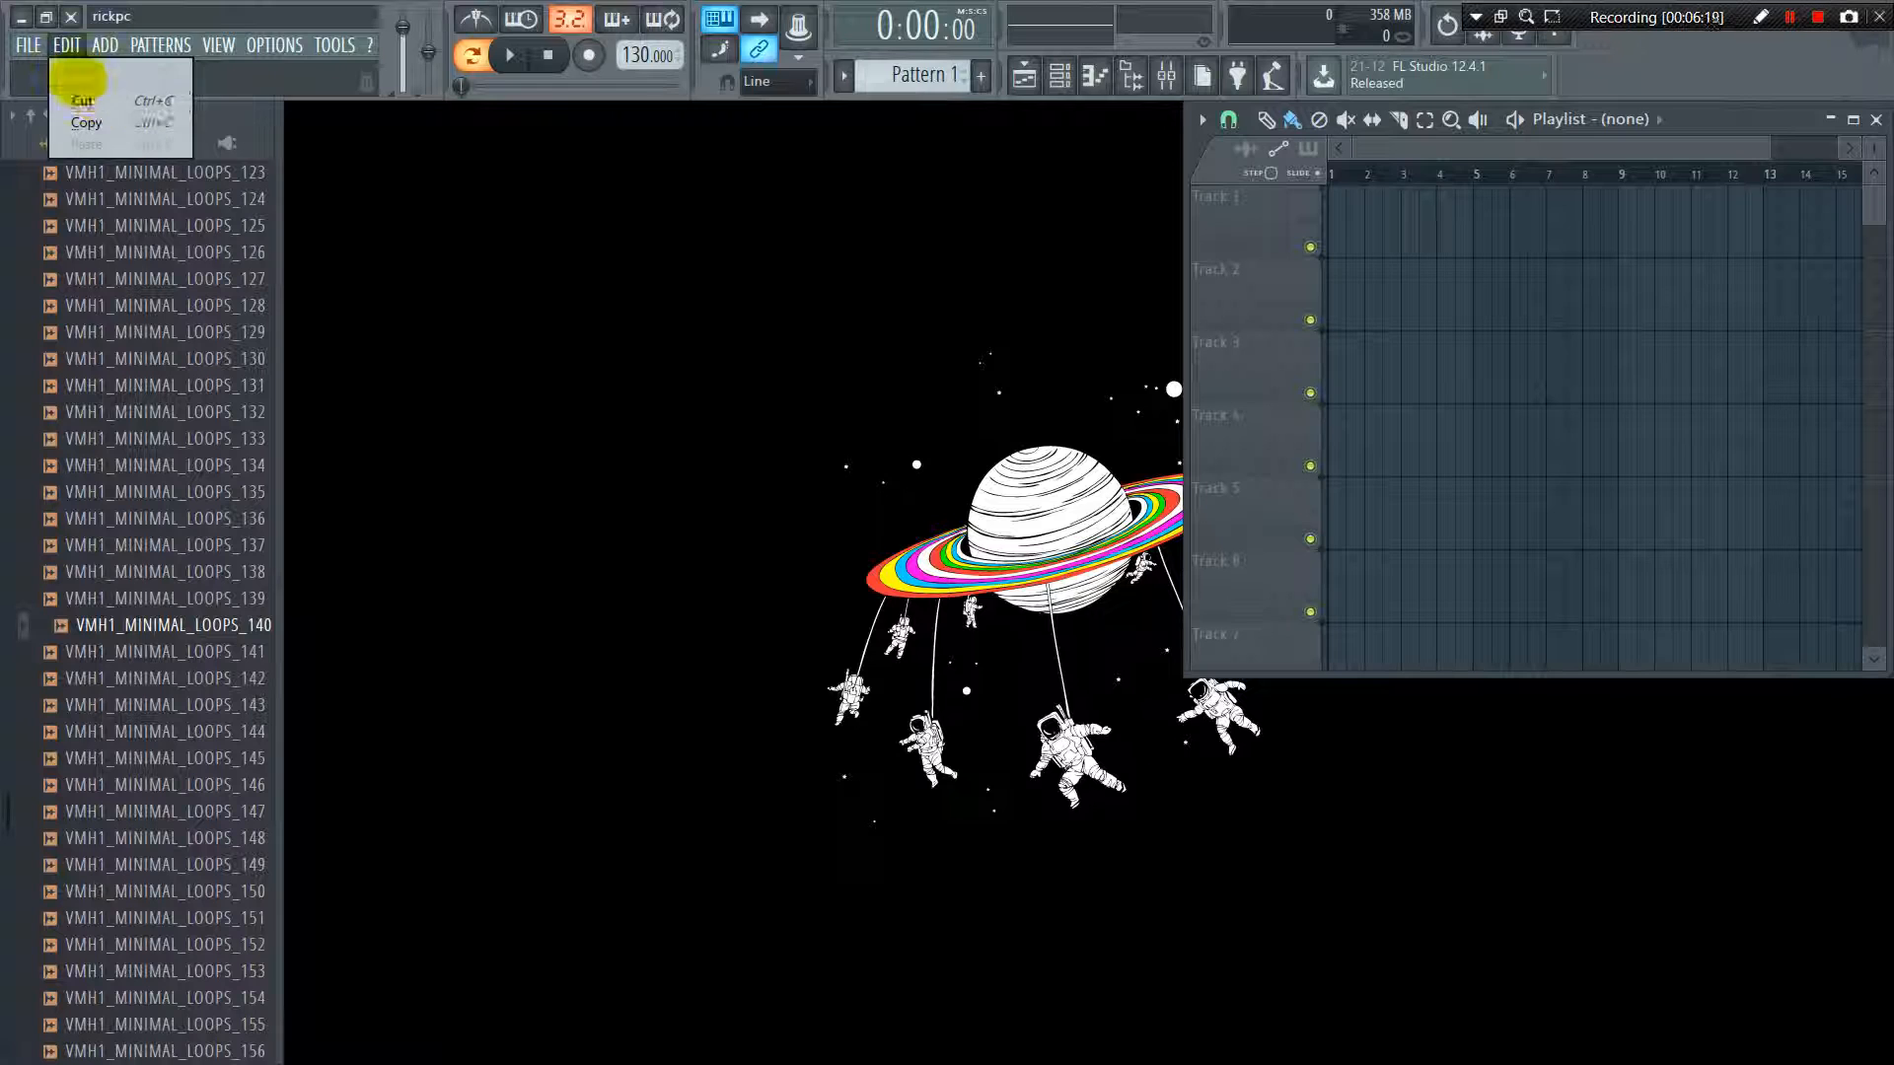
# Open the complete list of generator plugins and look through it from start to end
pyautogui.click(109, 46)
pyautogui.click(119, 45)
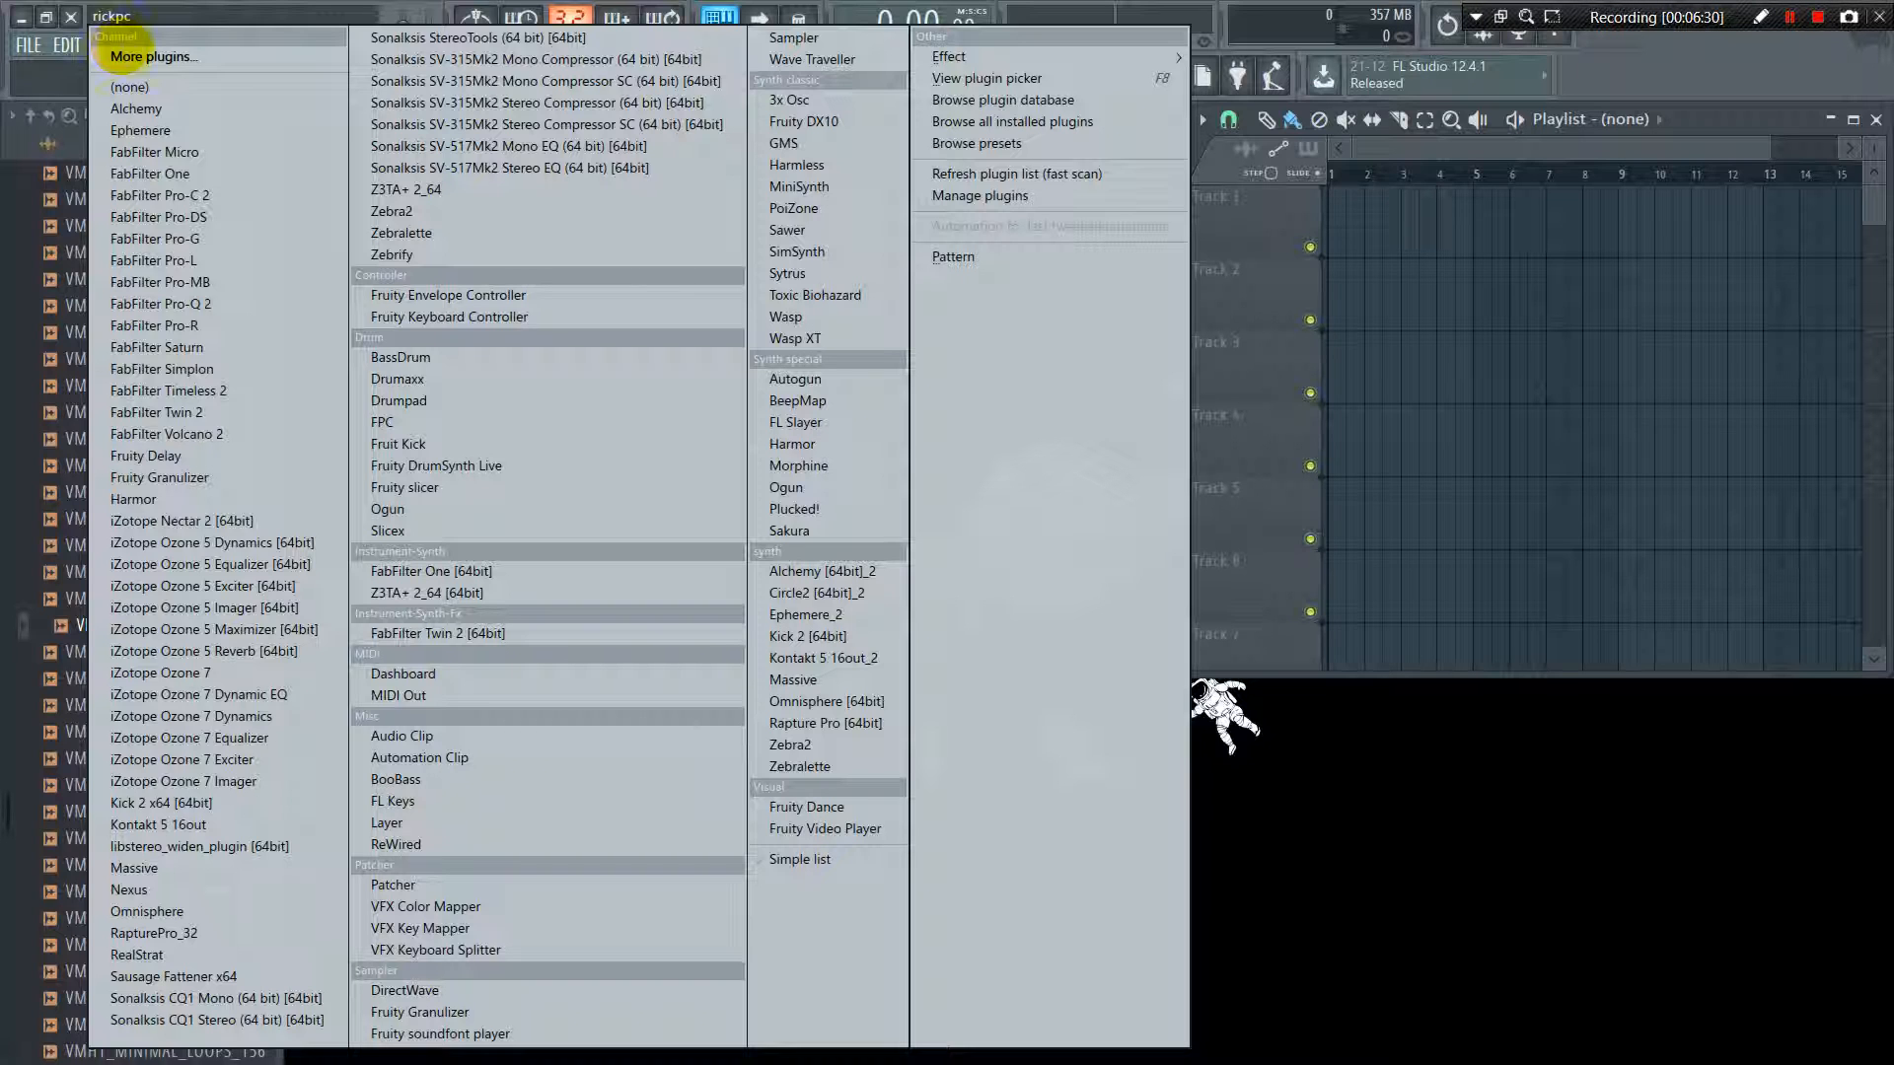
pyautogui.click(126, 54)
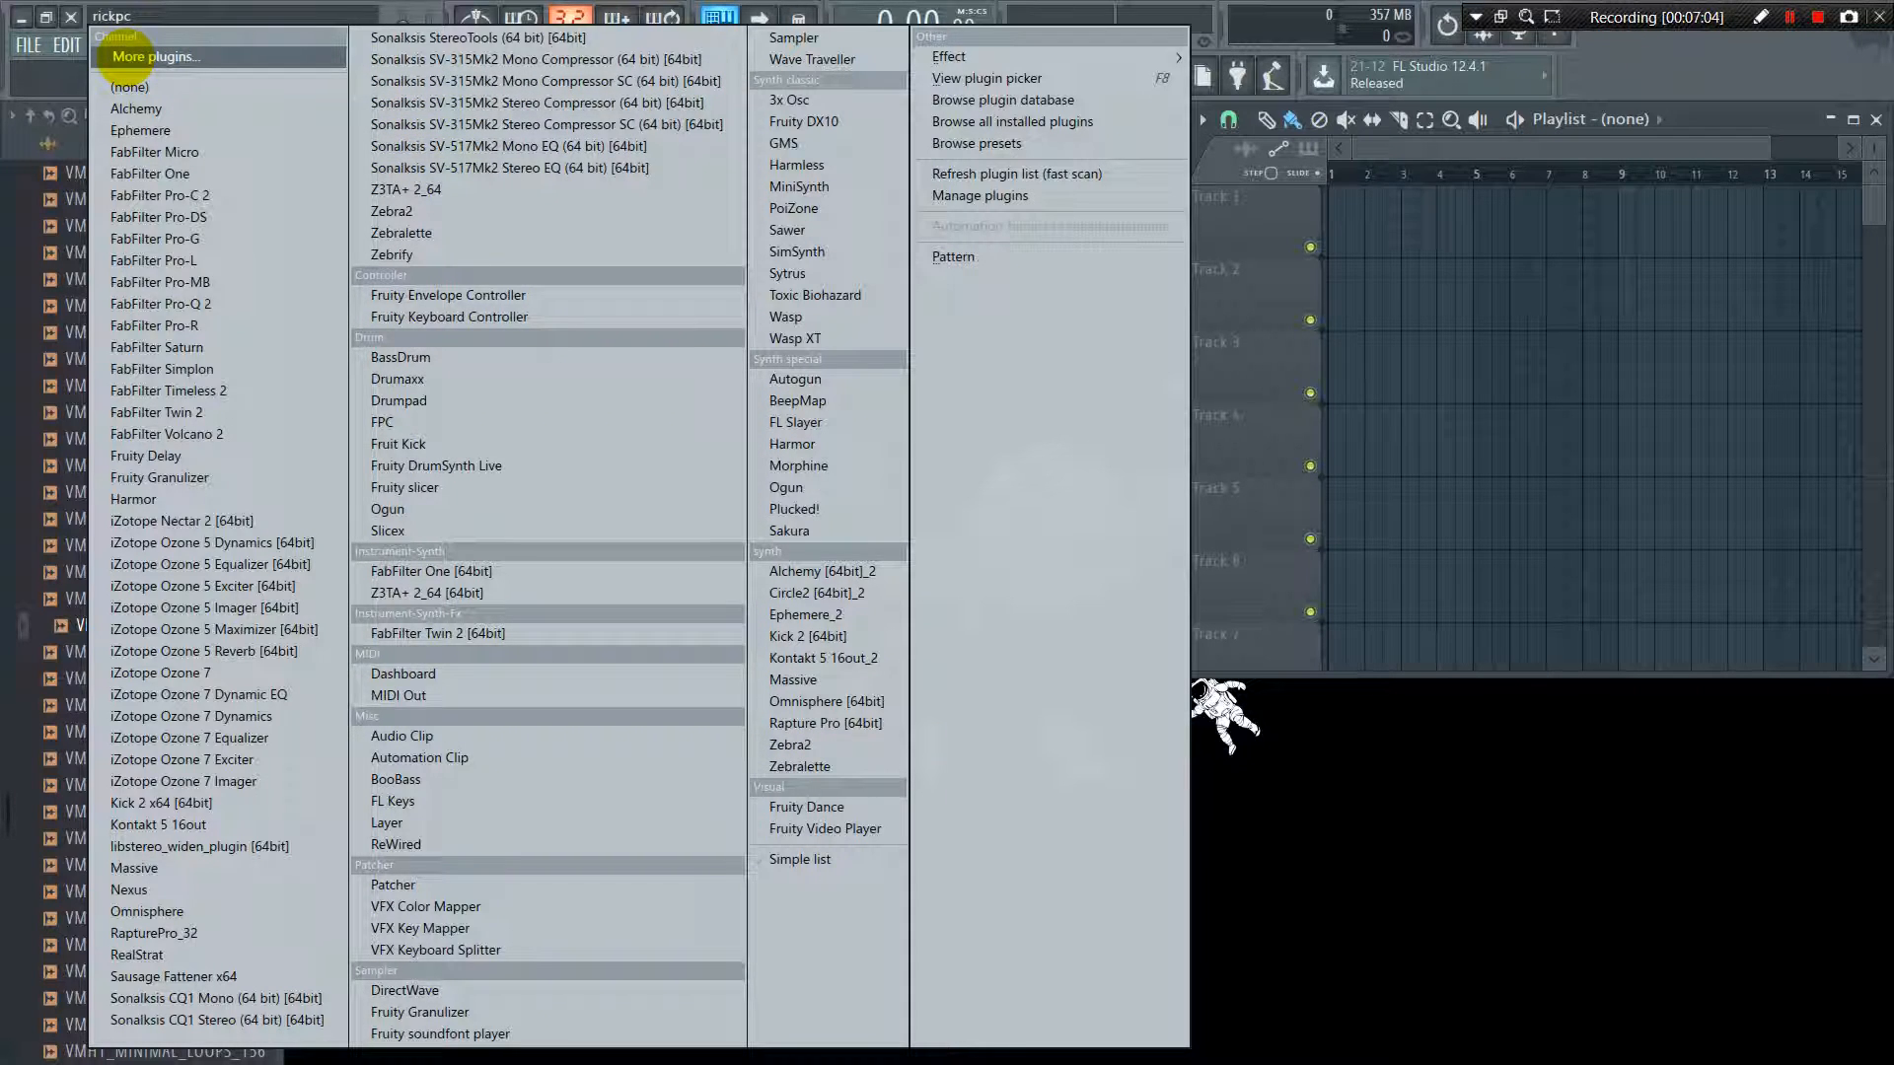
pyautogui.click(126, 56)
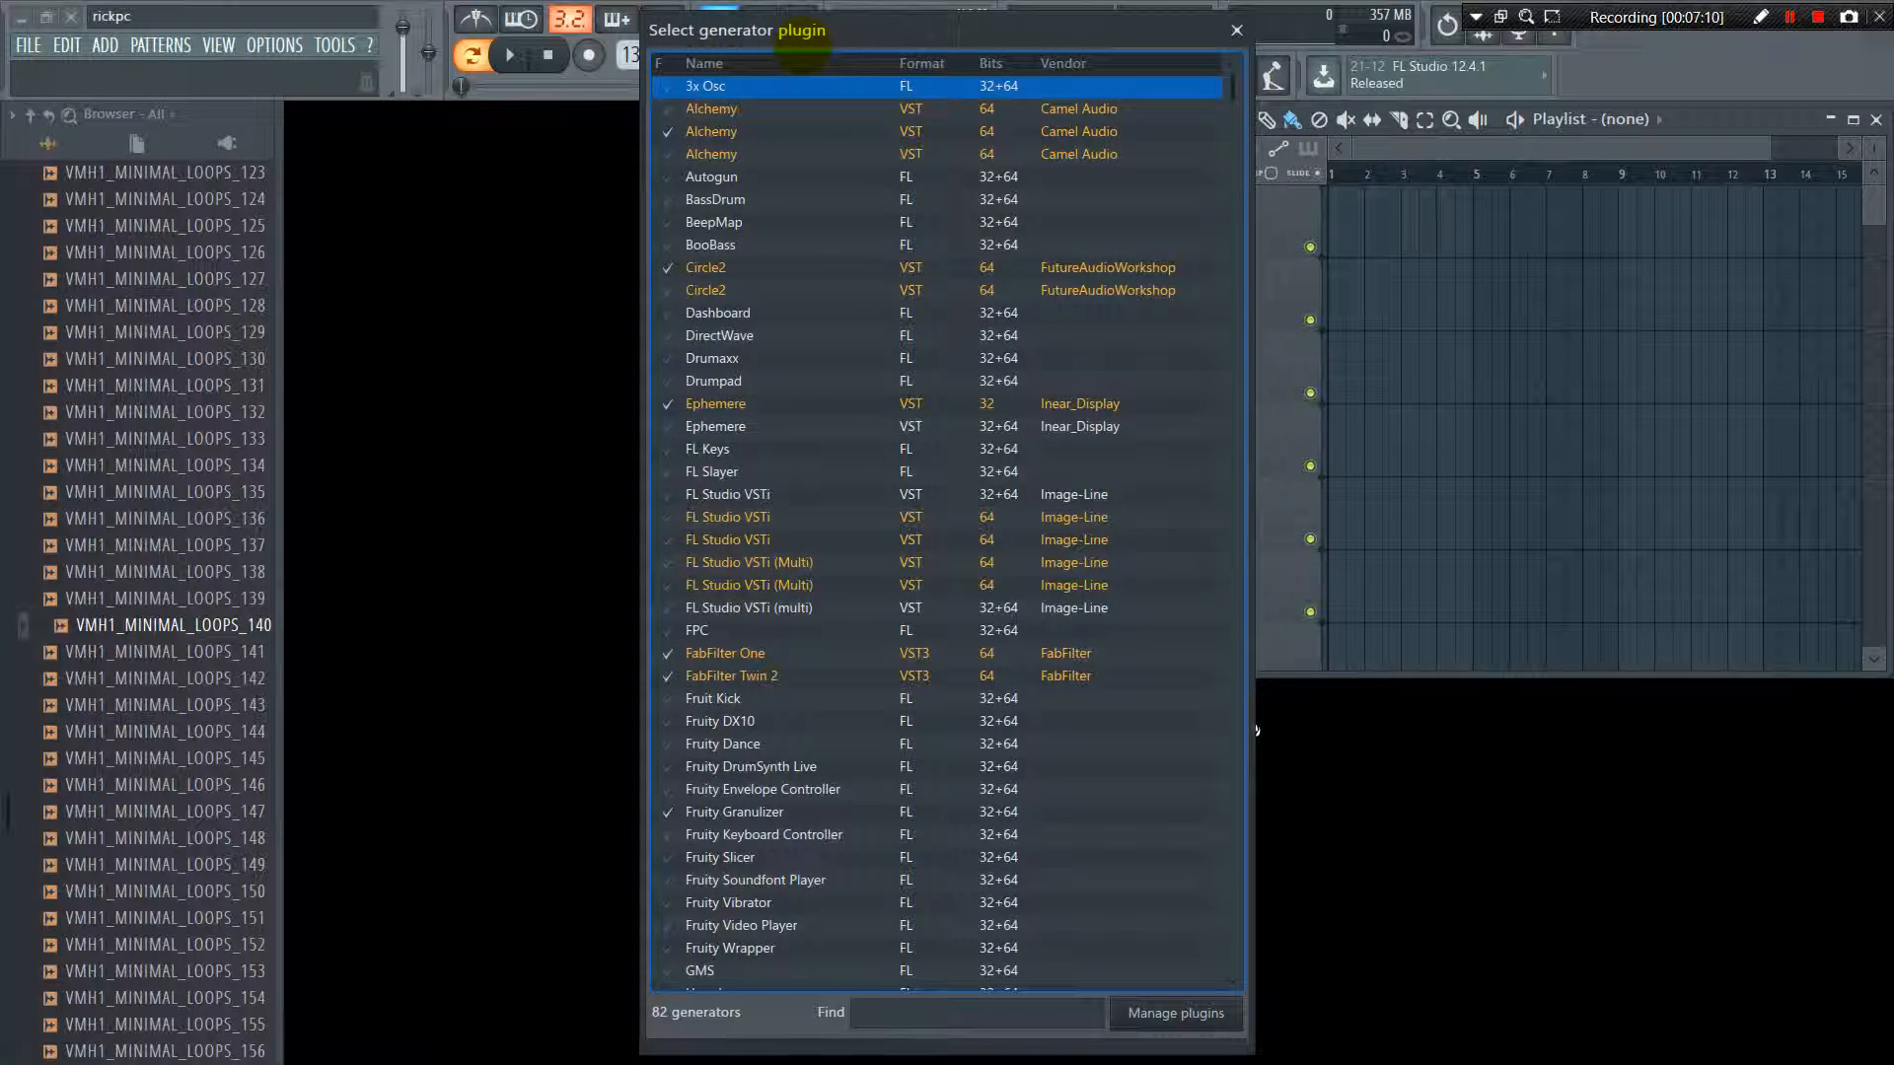
pyautogui.scroll(-8, 848, 316)
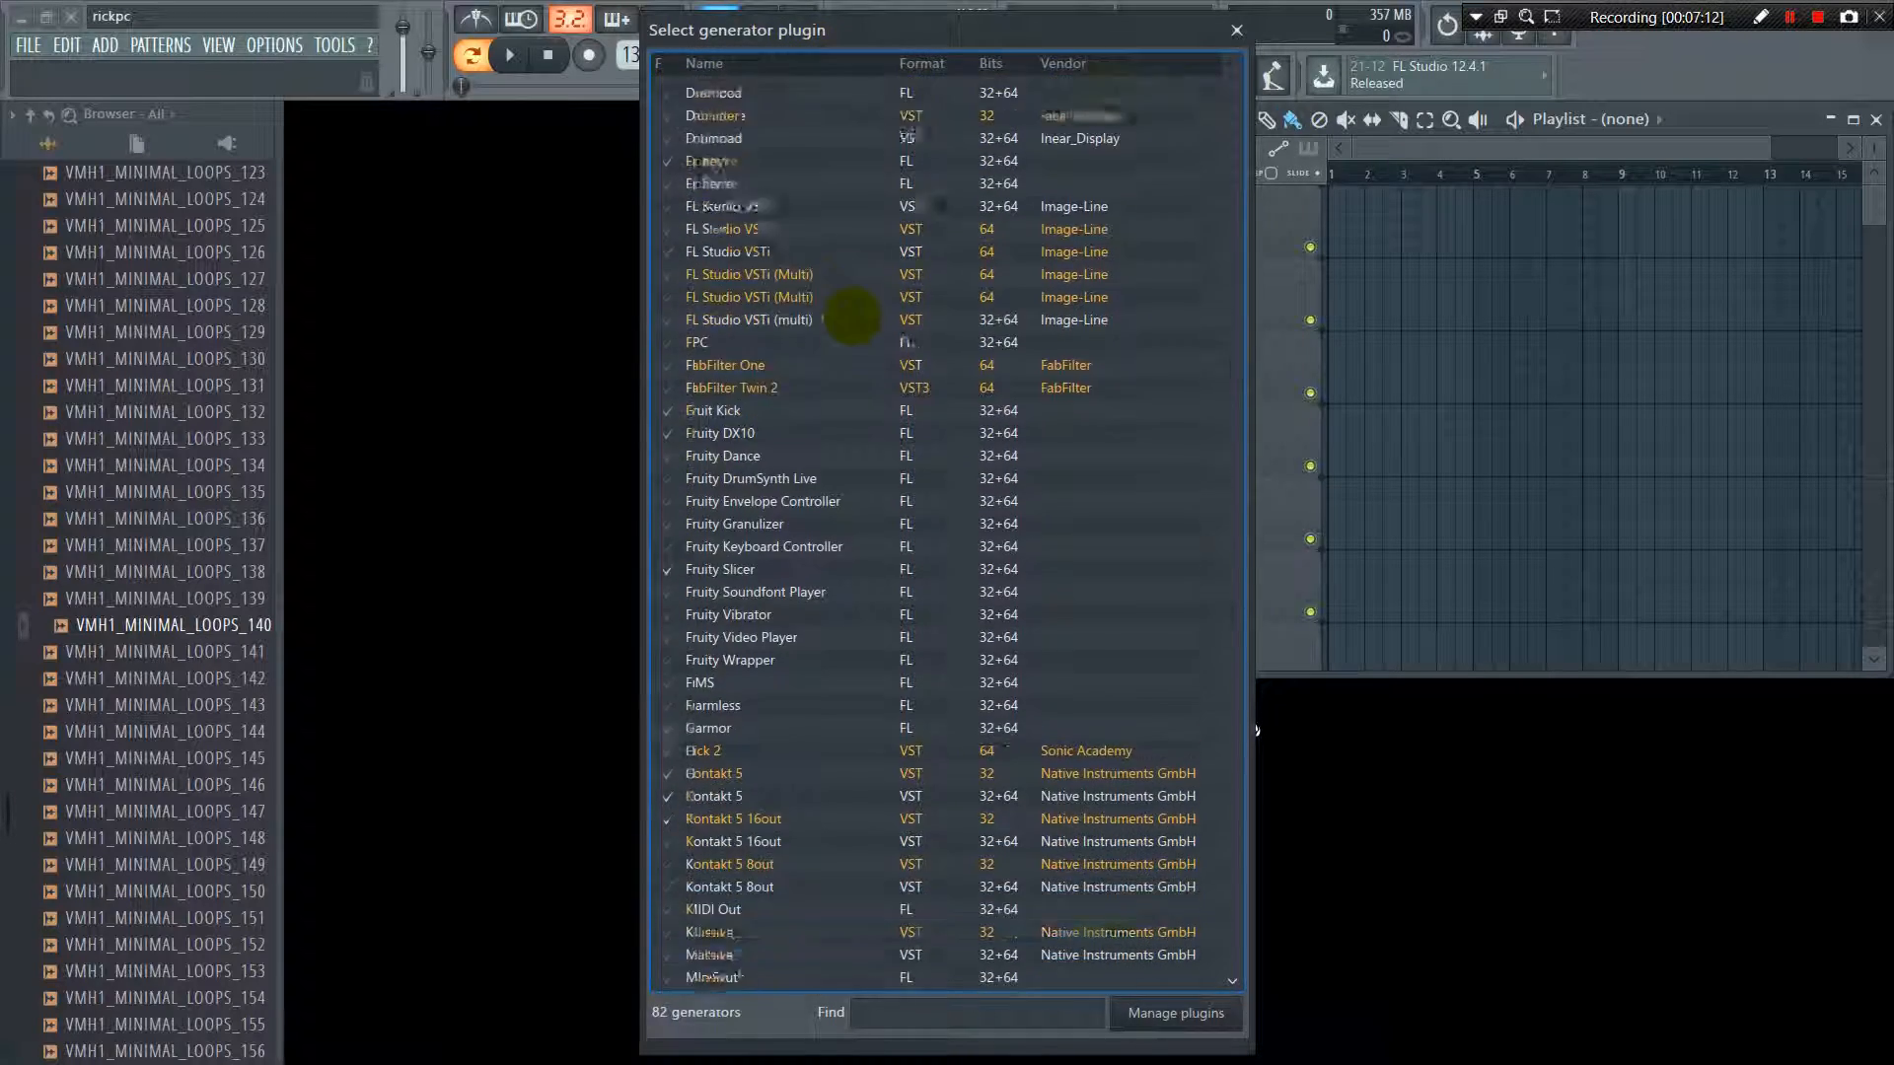
pyautogui.scroll(-6, 853, 315)
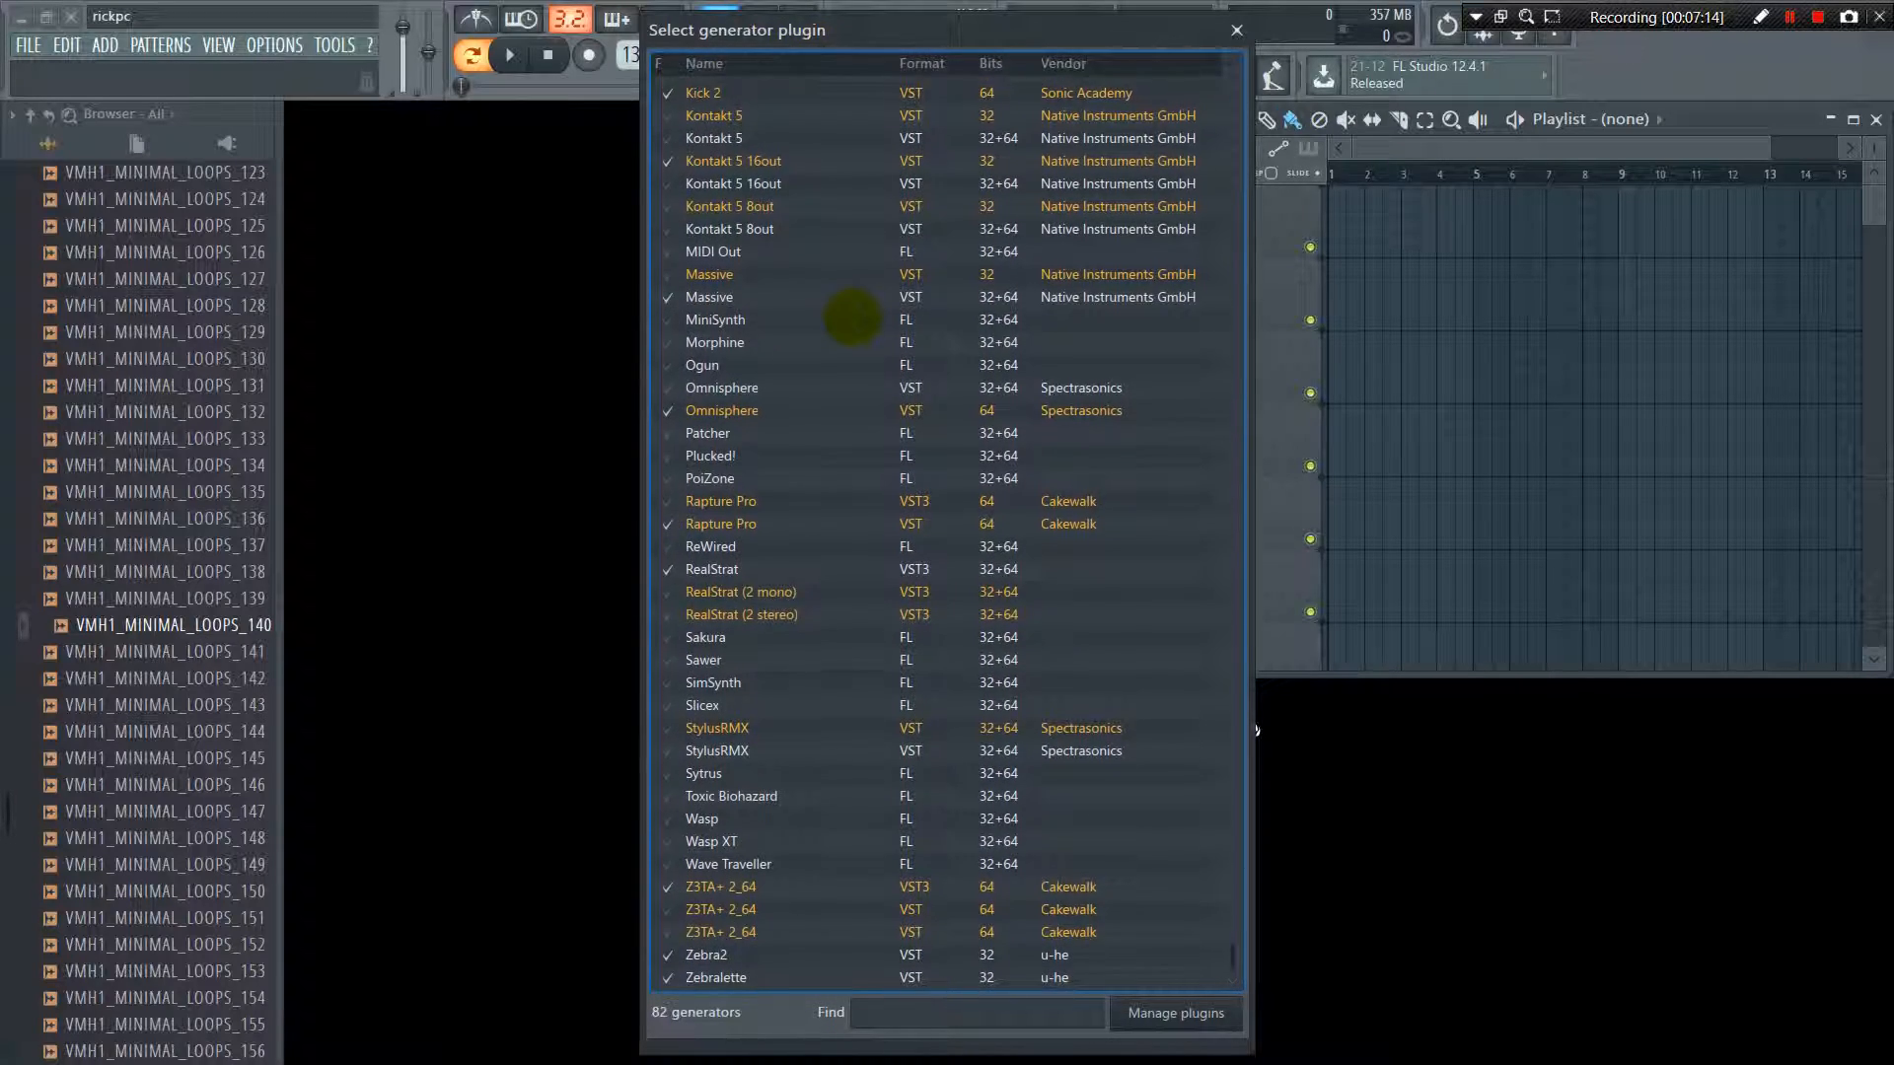
pyautogui.scroll(3, 853, 316)
pyautogui.scroll(10, 853, 316)
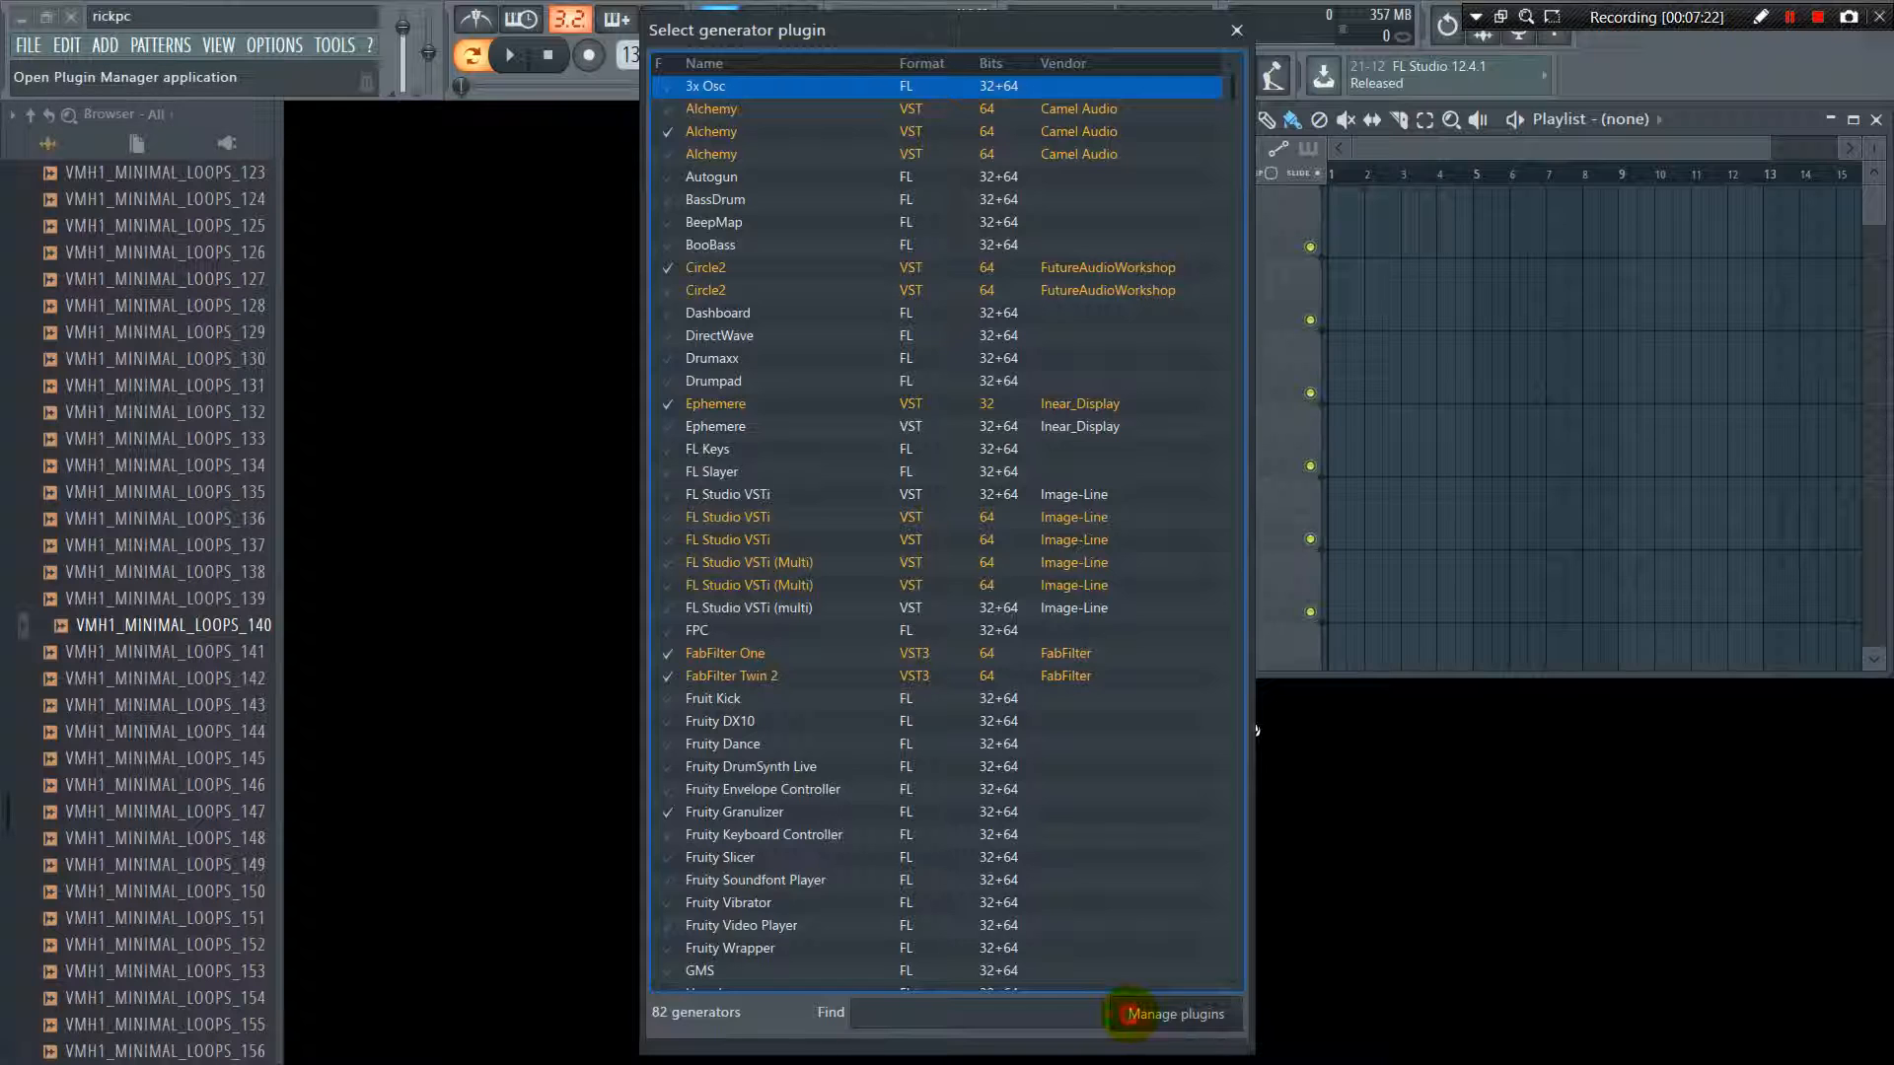
# Open the Plugin Manager, examine the plugin search paths, and preview the folder selection for adding a path without choosing one
pyautogui.click(1134, 1014)
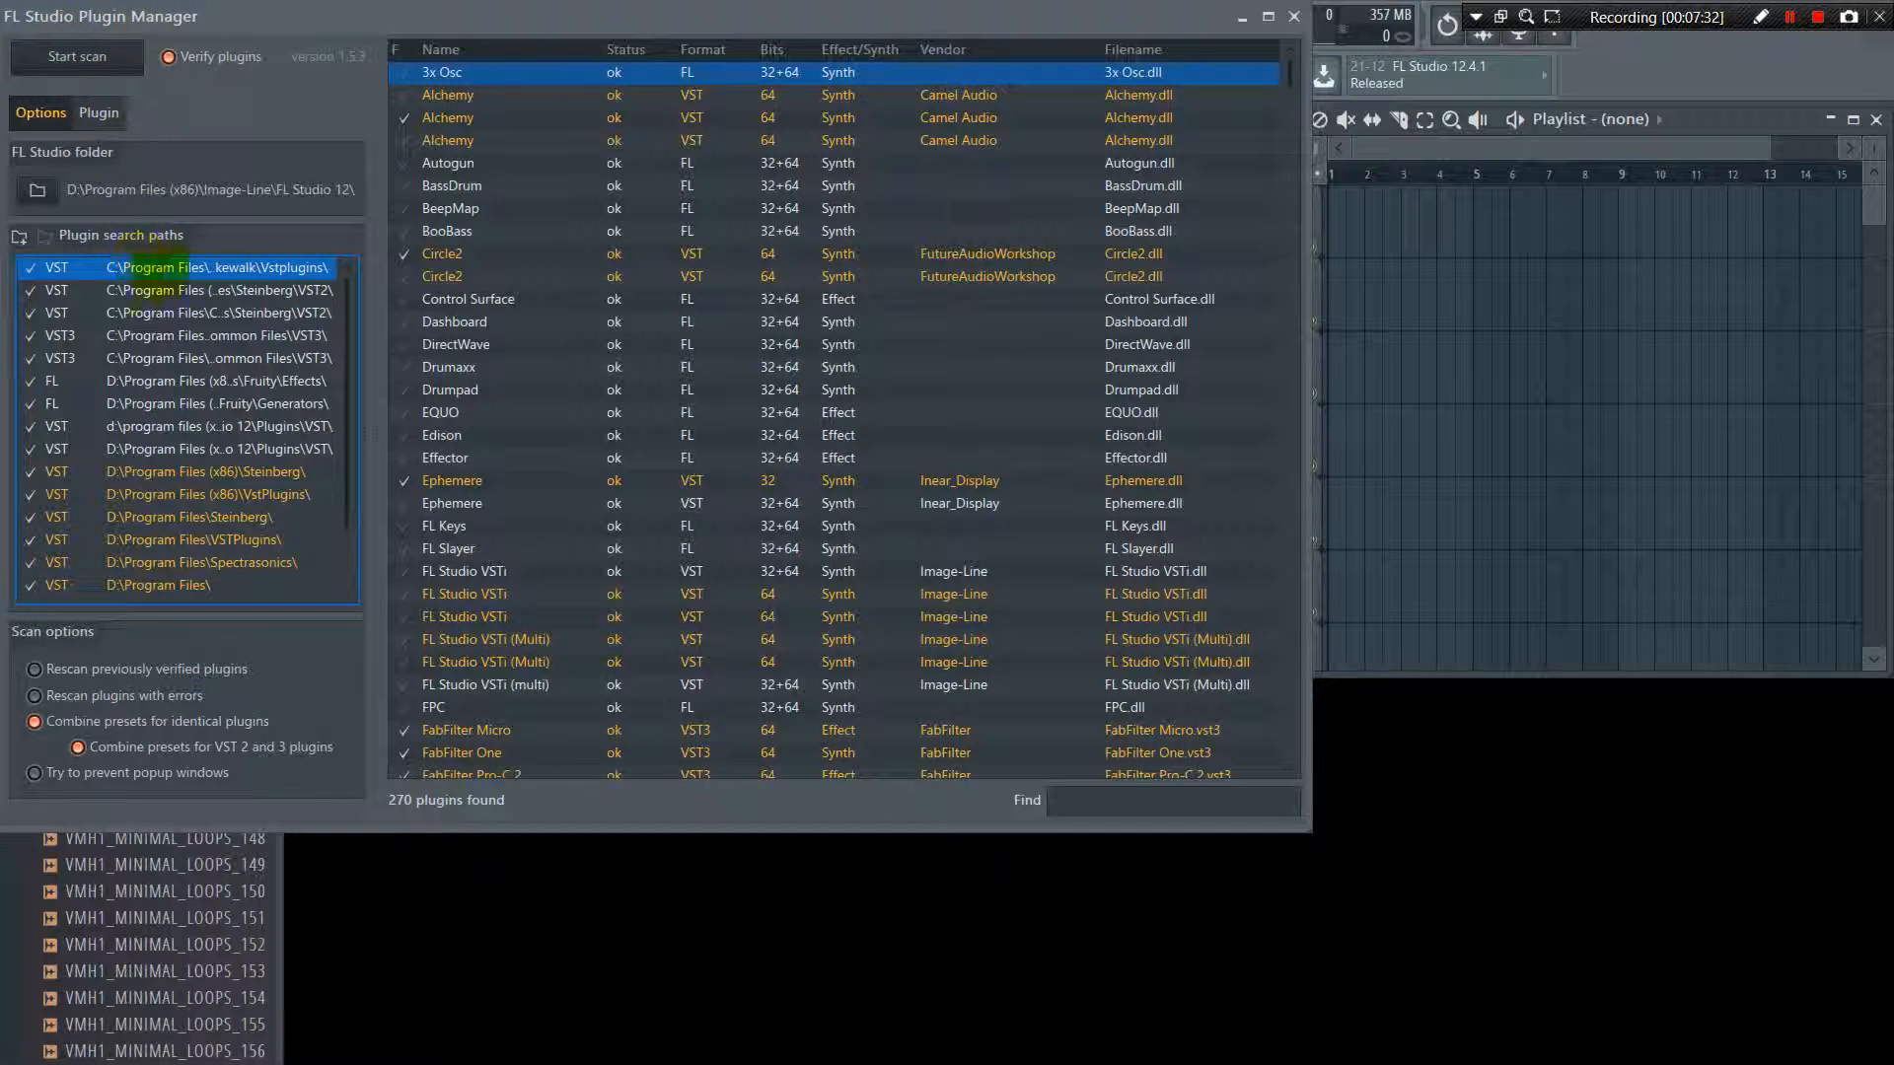
pyautogui.scroll(-2, 188, 281)
pyautogui.scroll(2, 188, 281)
pyautogui.scroll(-3, 150, 277)
pyautogui.scroll(3, 150, 277)
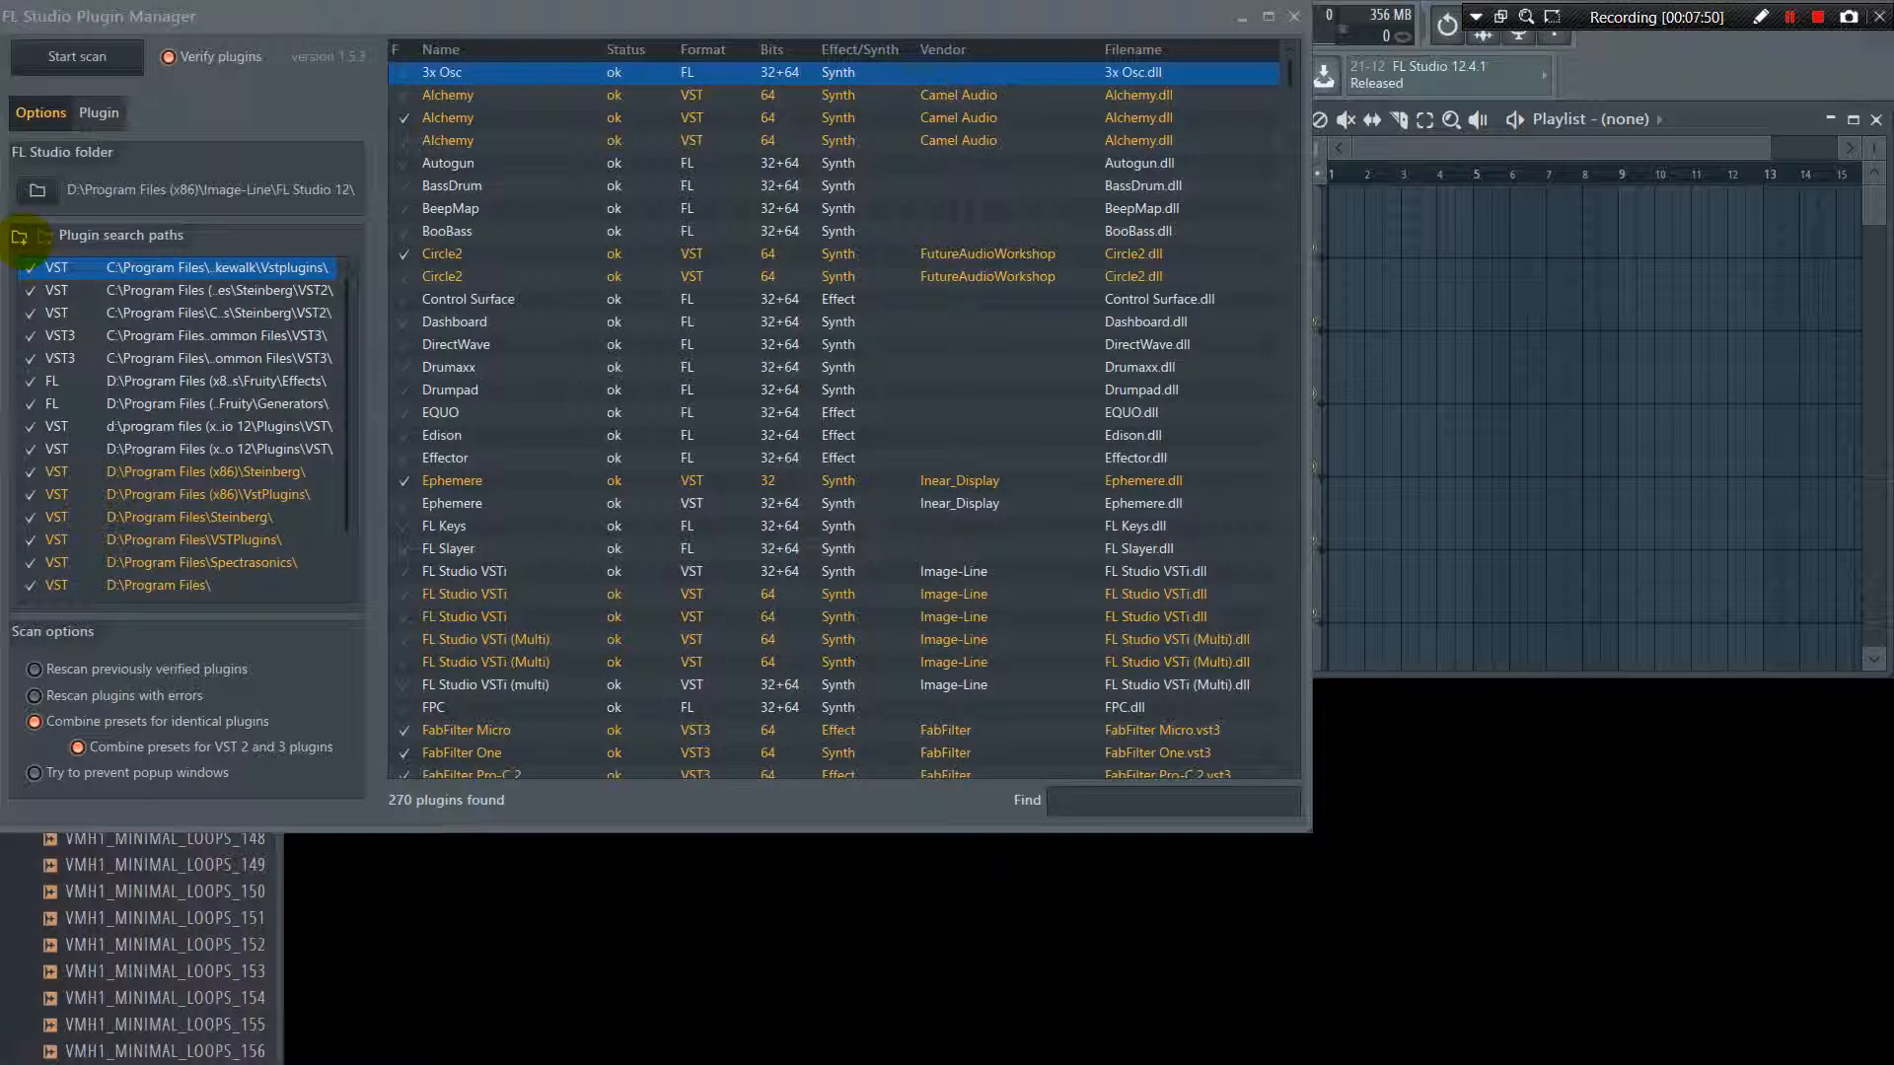
pyautogui.click(19, 236)
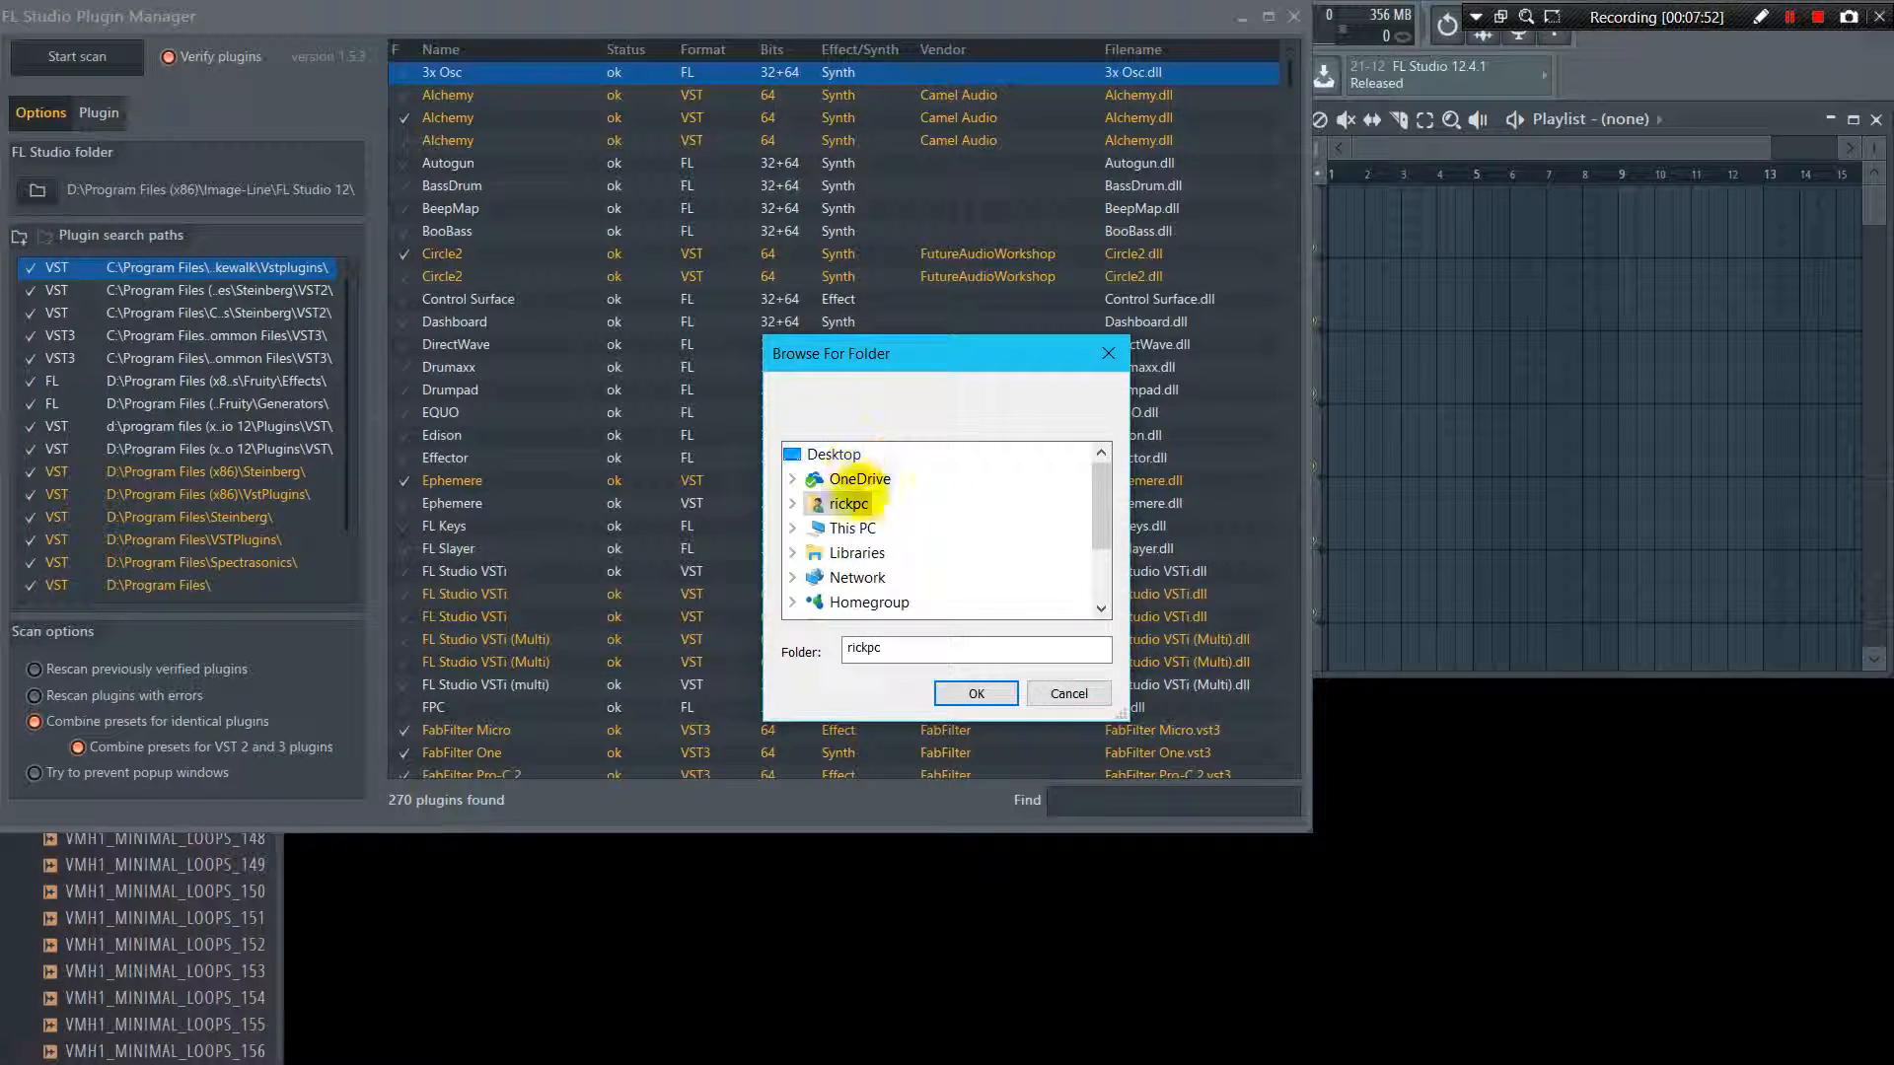
pyautogui.click(1058, 694)
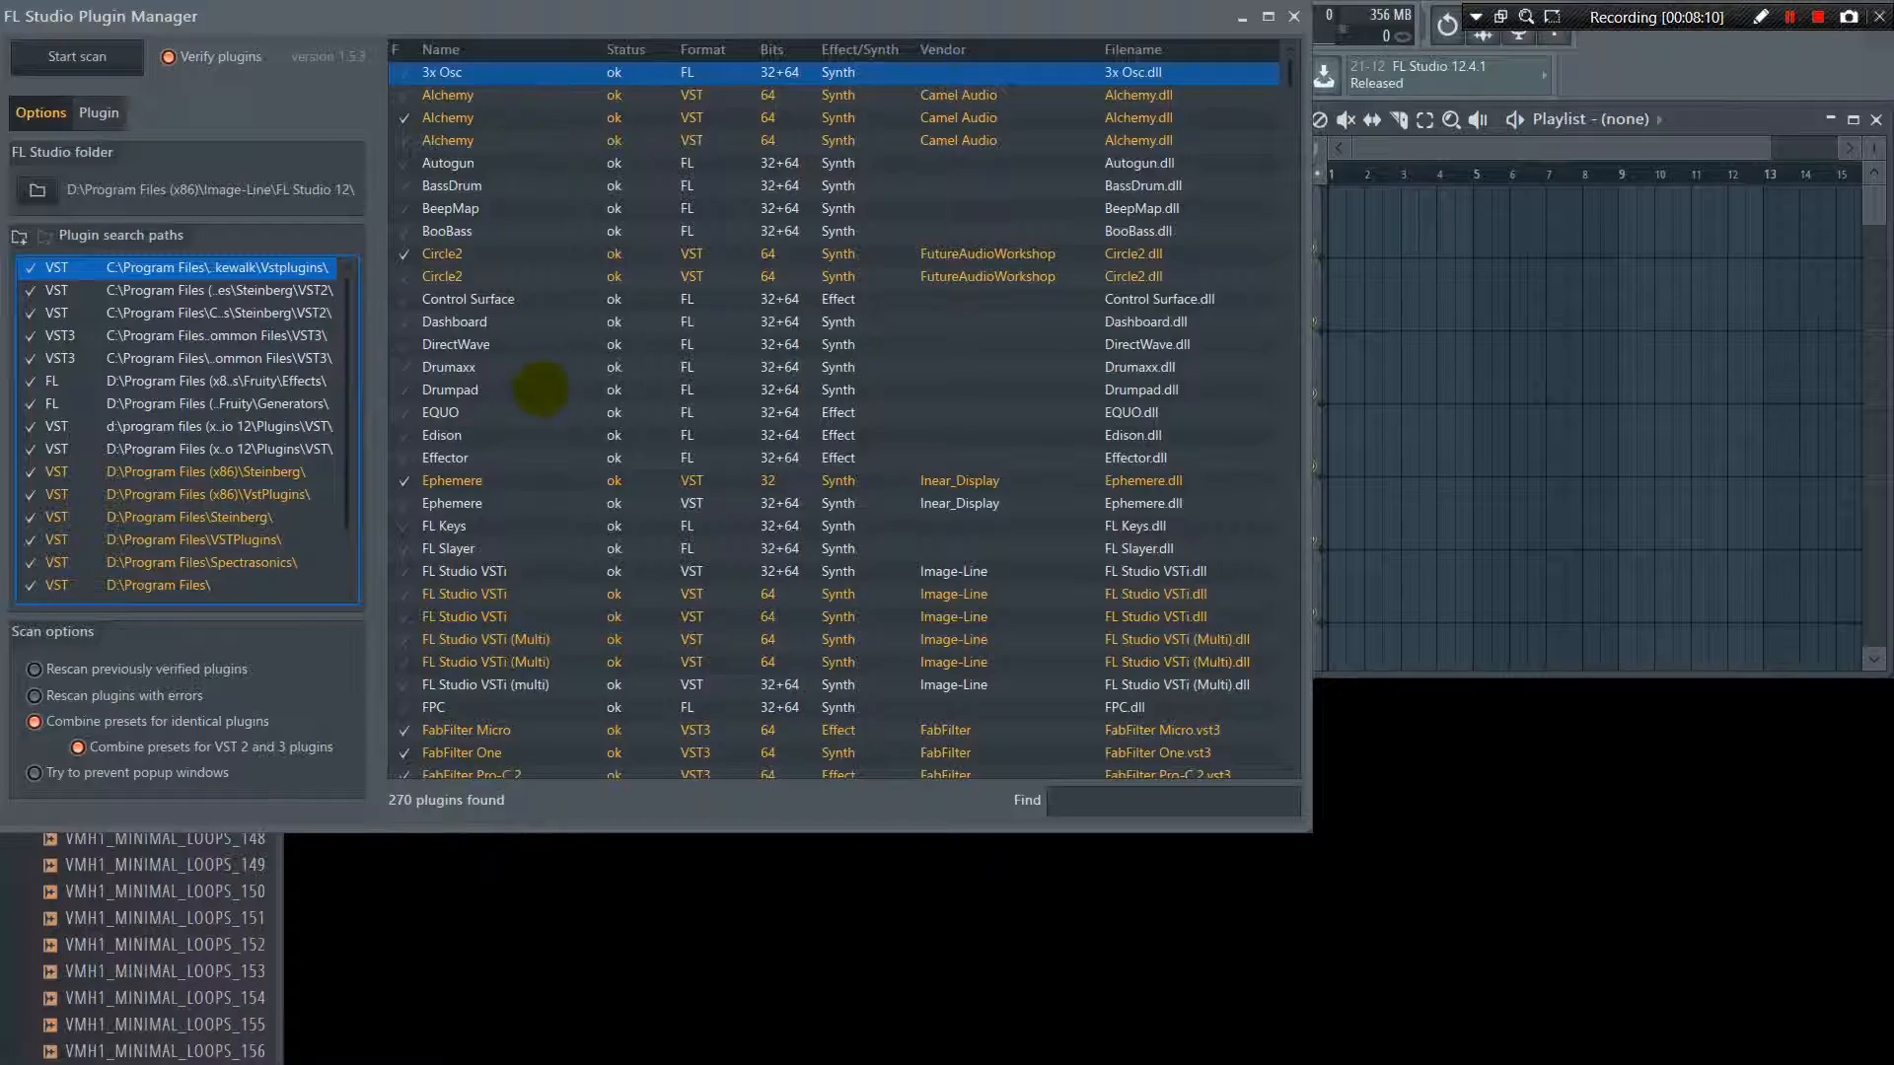
# Mark the 32+64-bit iZotope Ozone 7 Maximizer as a favorite plugin, check the other iZotope entries, and close the Plugin Manager
pyautogui.scroll(-20, 548, 387)
pyautogui.scroll(-2, 545, 380)
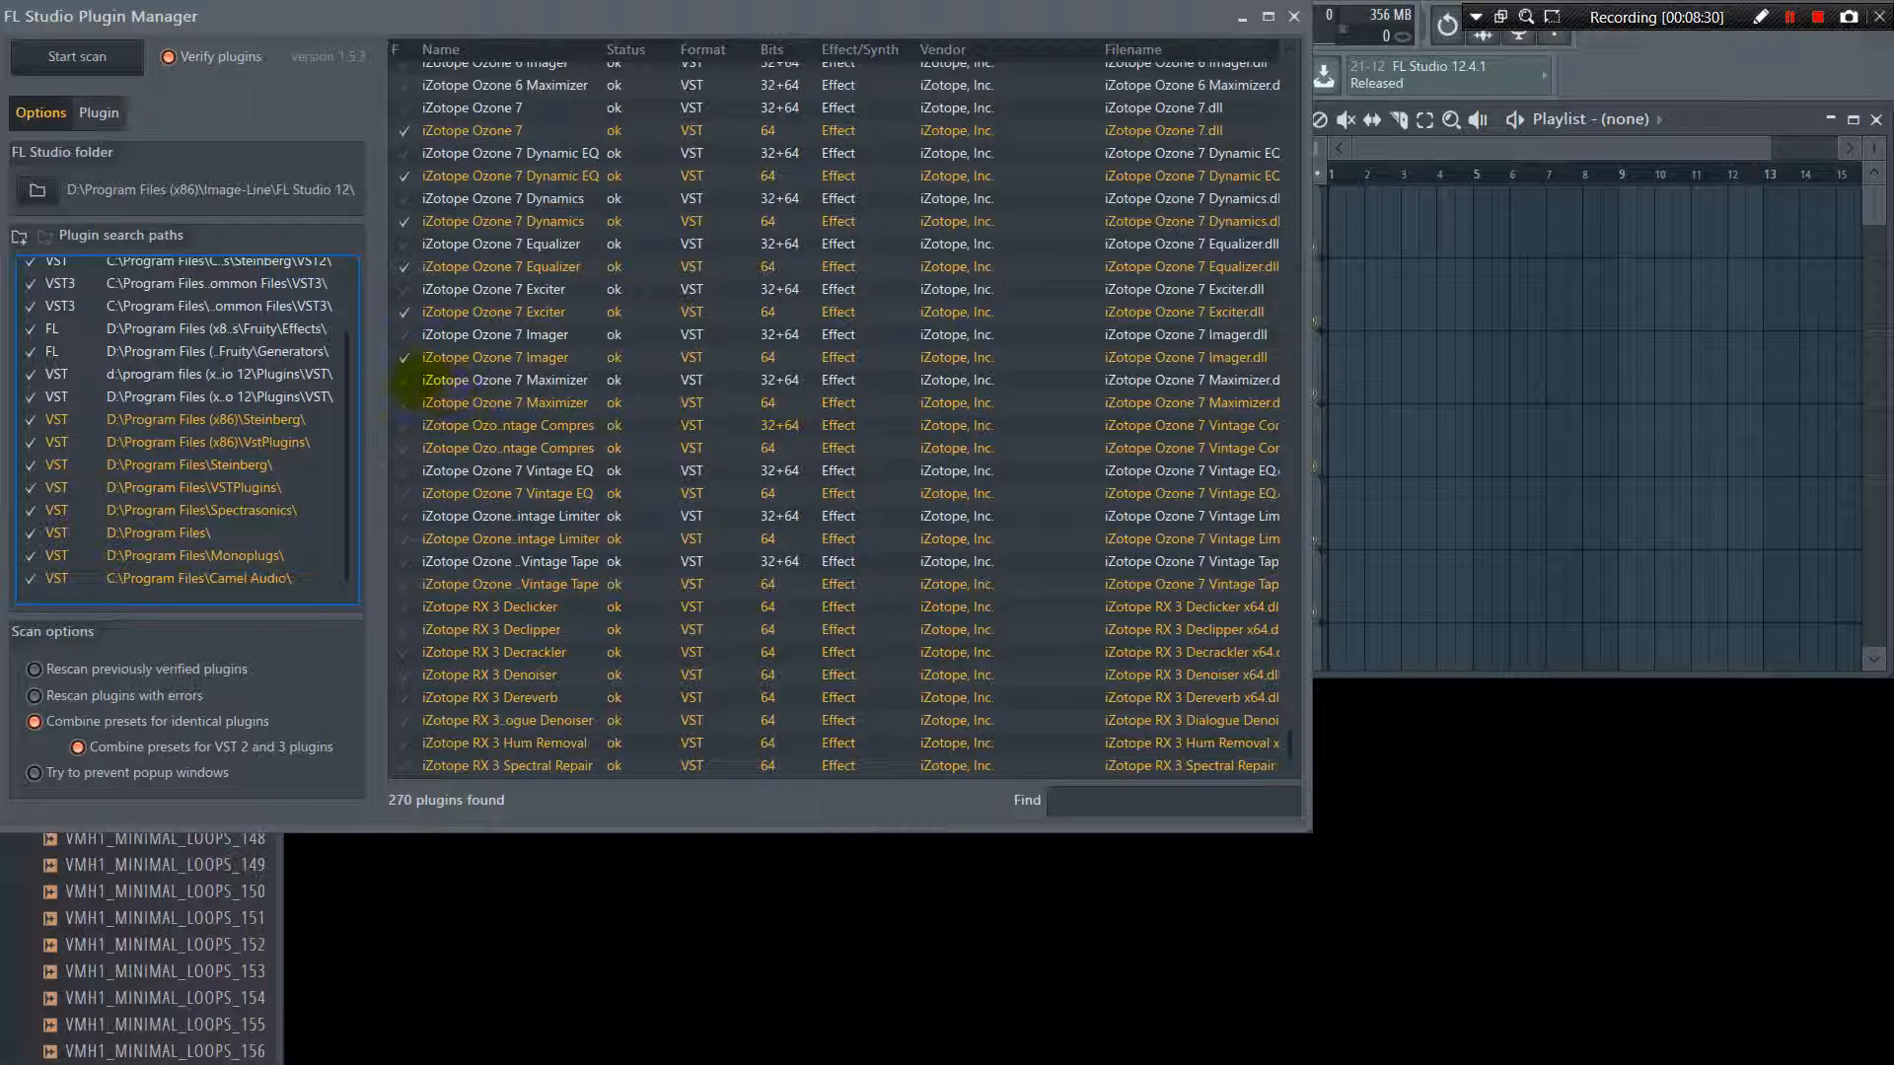
pyautogui.click(404, 379)
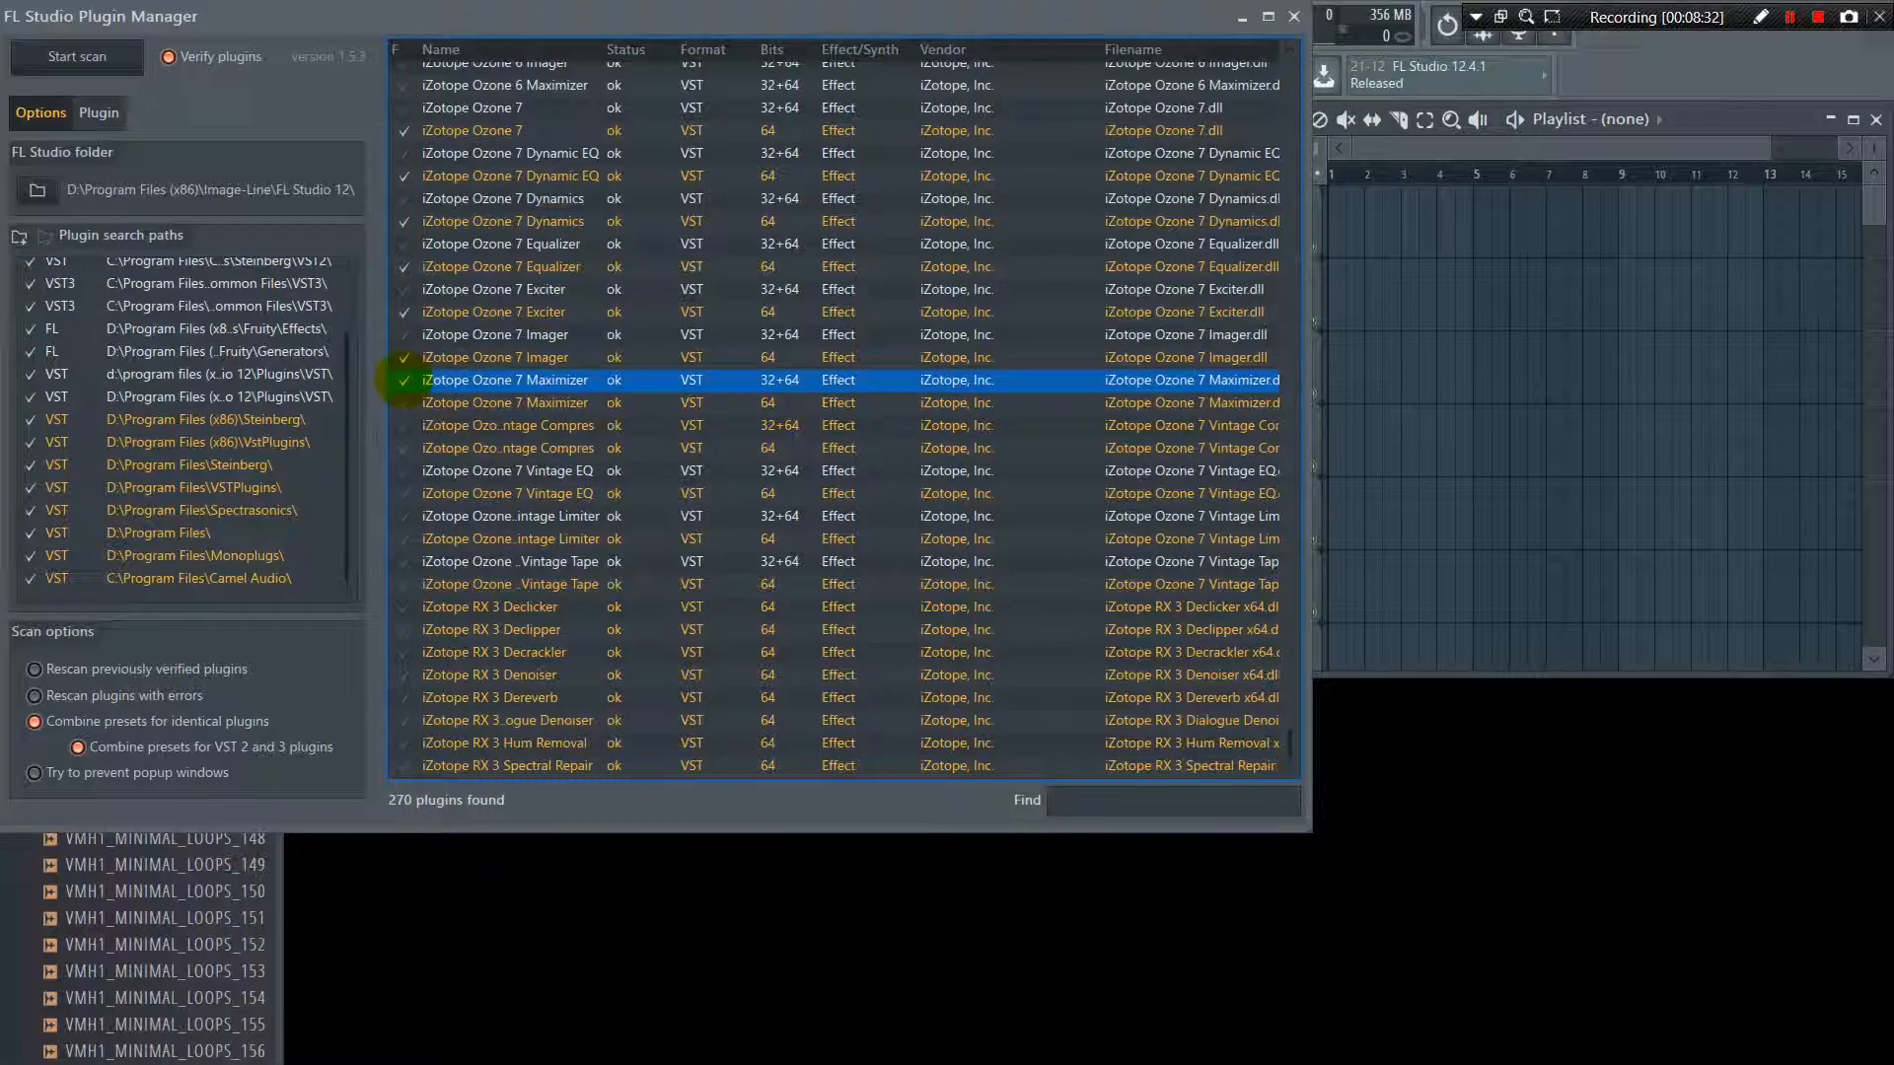
pyautogui.scroll(20, 404, 379)
pyautogui.scroll(-8, 405, 379)
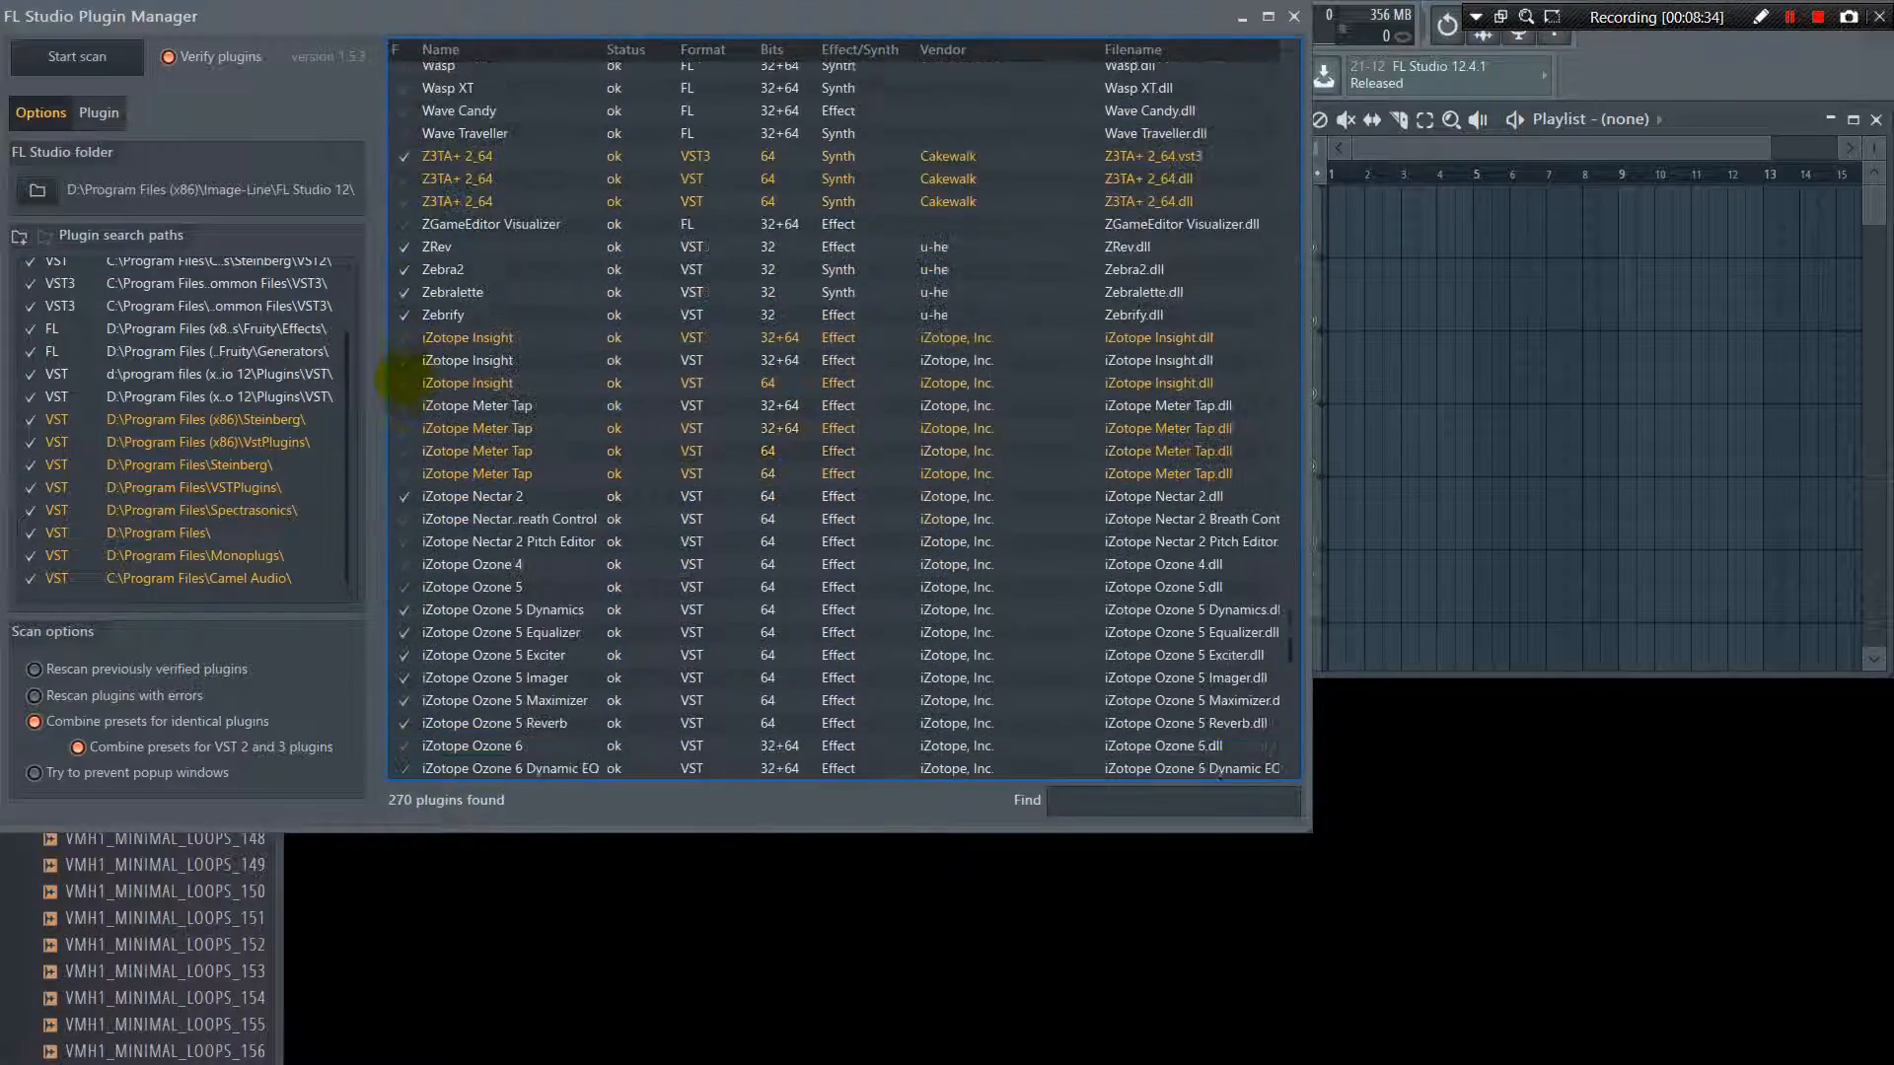
pyautogui.scroll(-10, 543, 543)
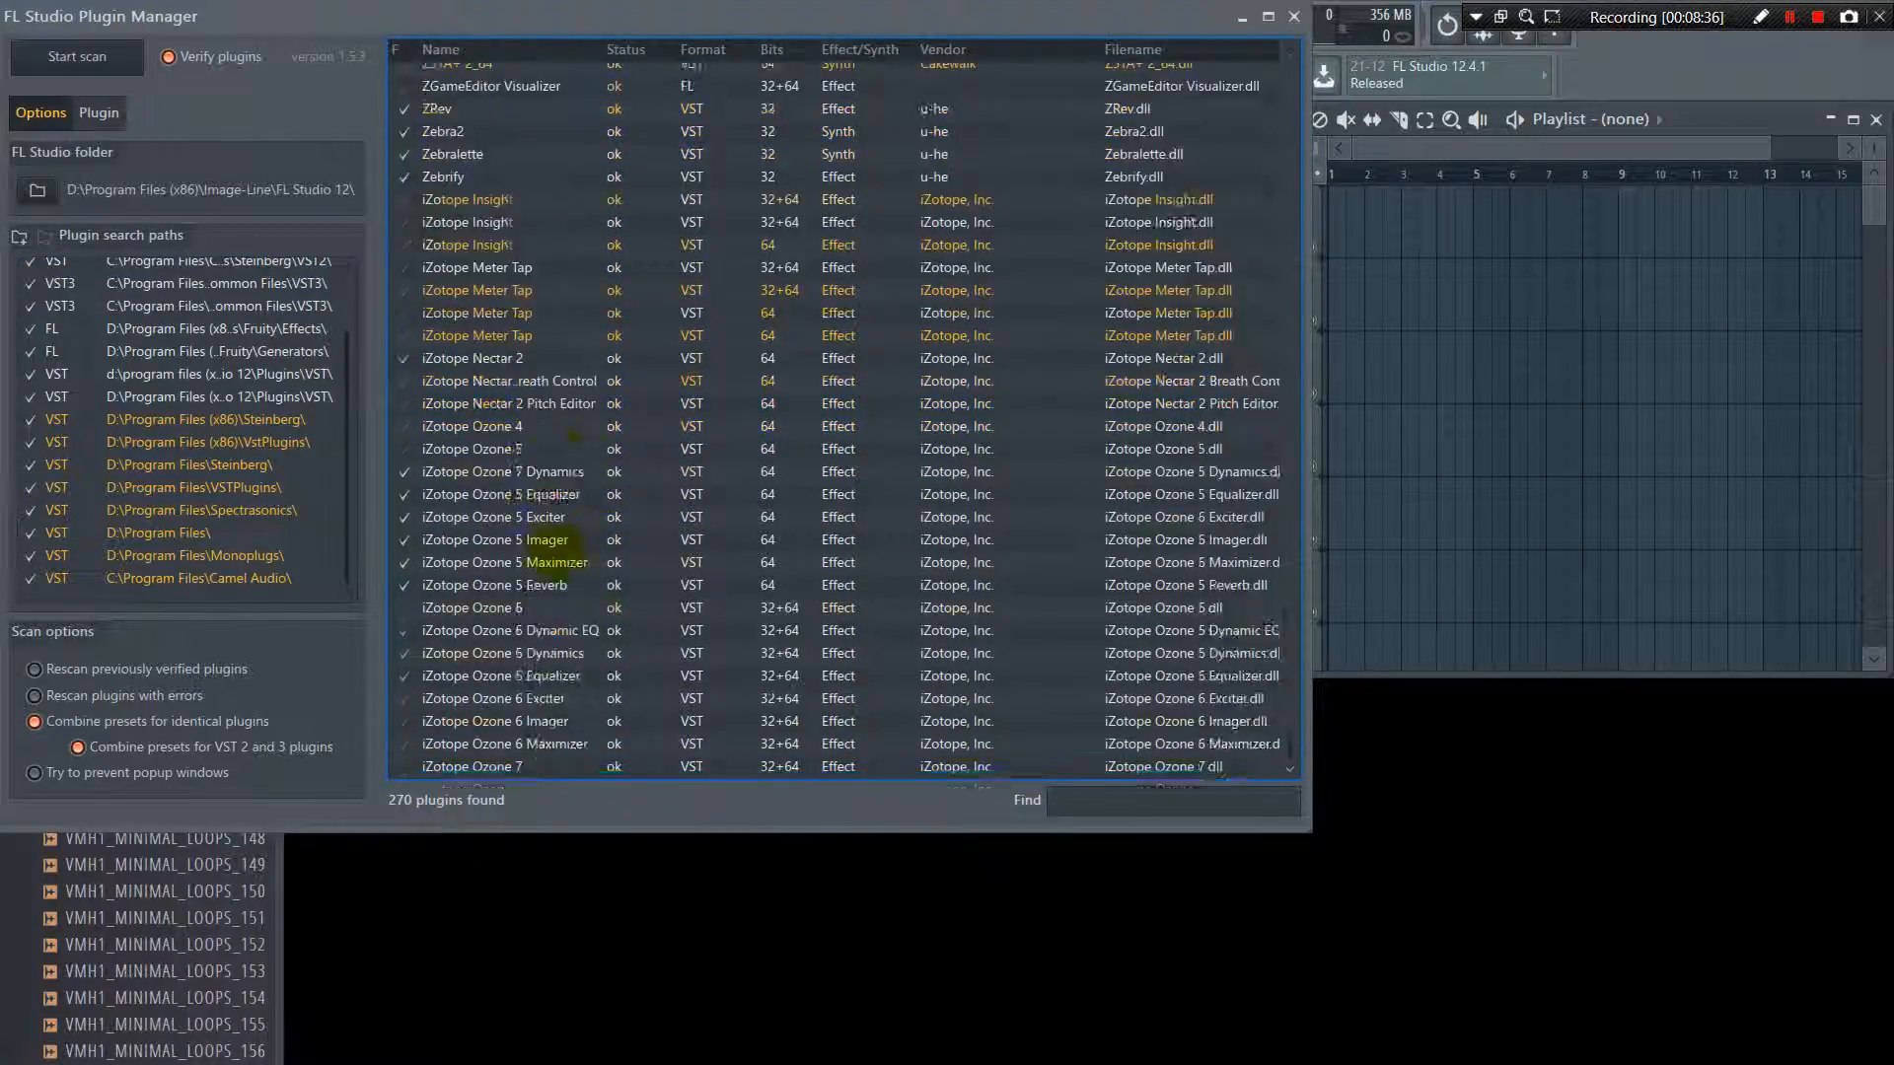
pyautogui.scroll(10, 558, 482)
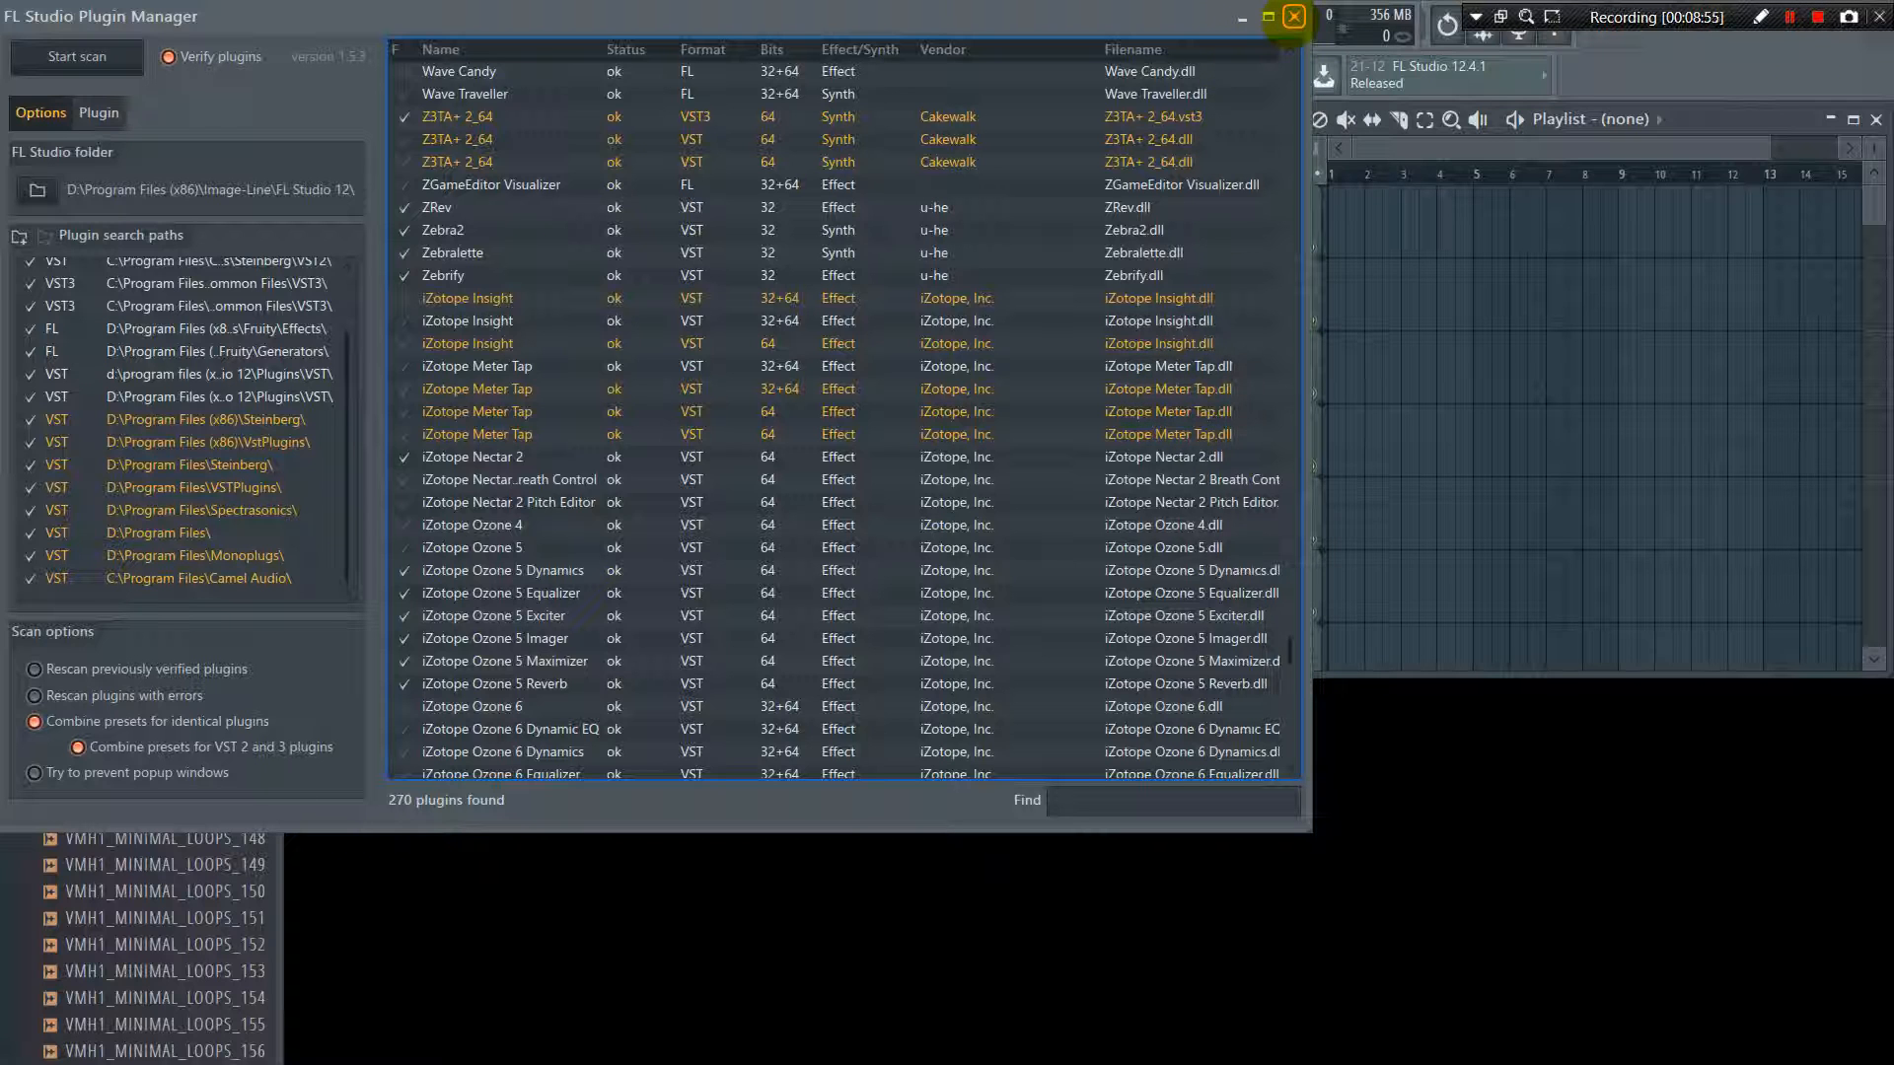
pyautogui.click(1293, 17)
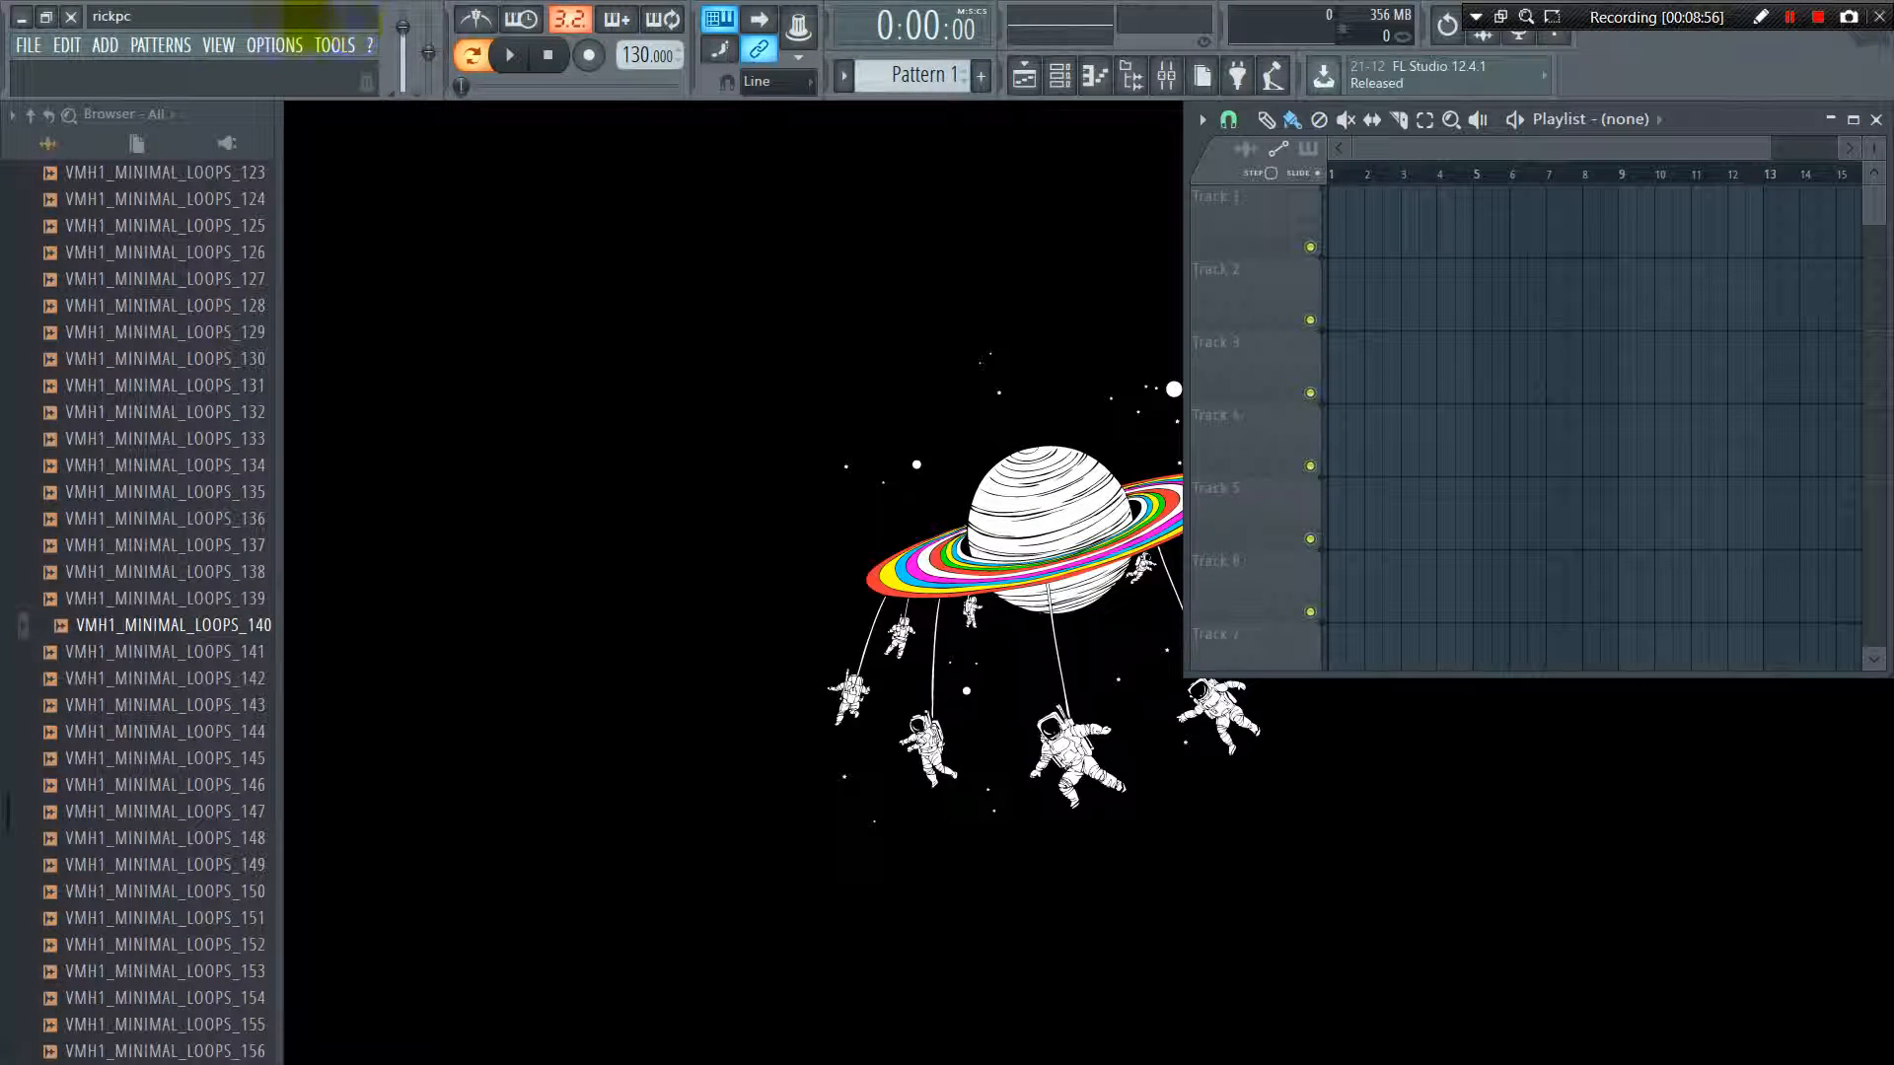
# Revisit the full generator plugin list and the choices for adding channels, closing both without adding anything
pyautogui.click(105, 45)
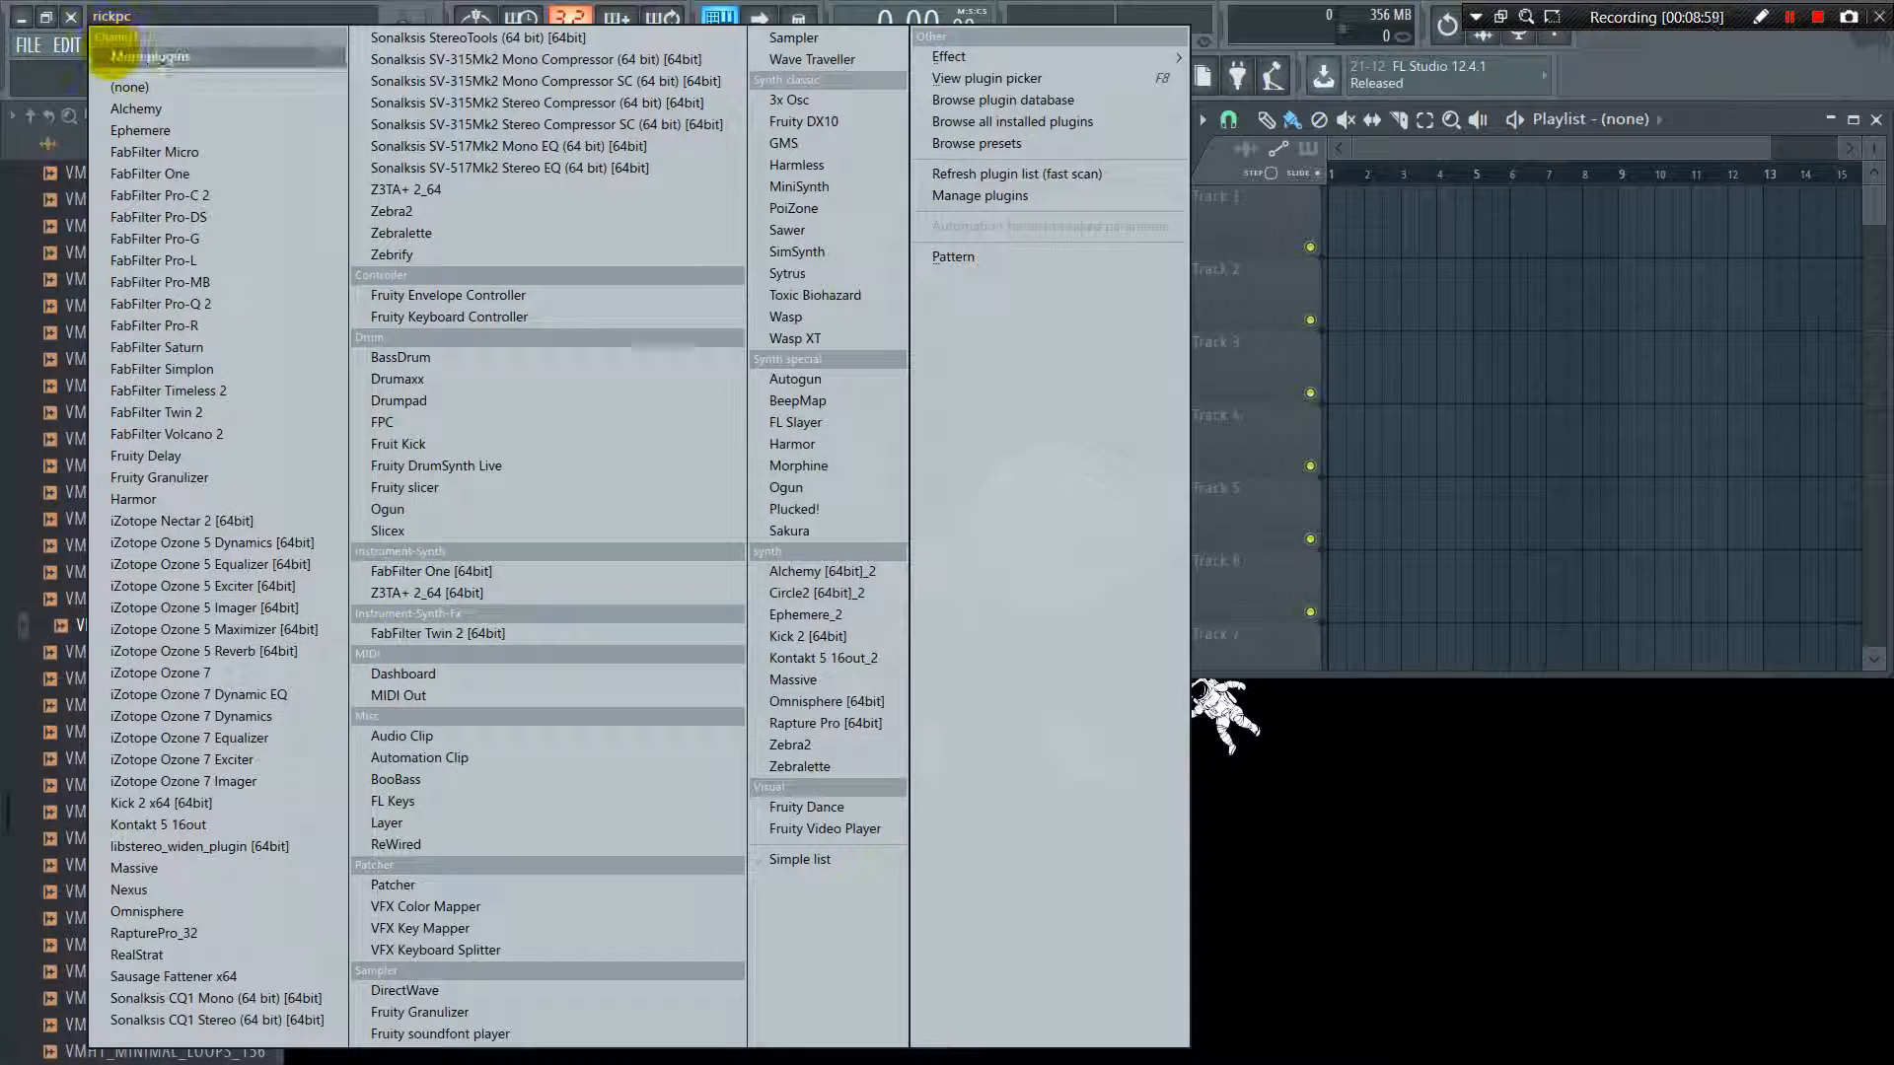
pyautogui.click(106, 51)
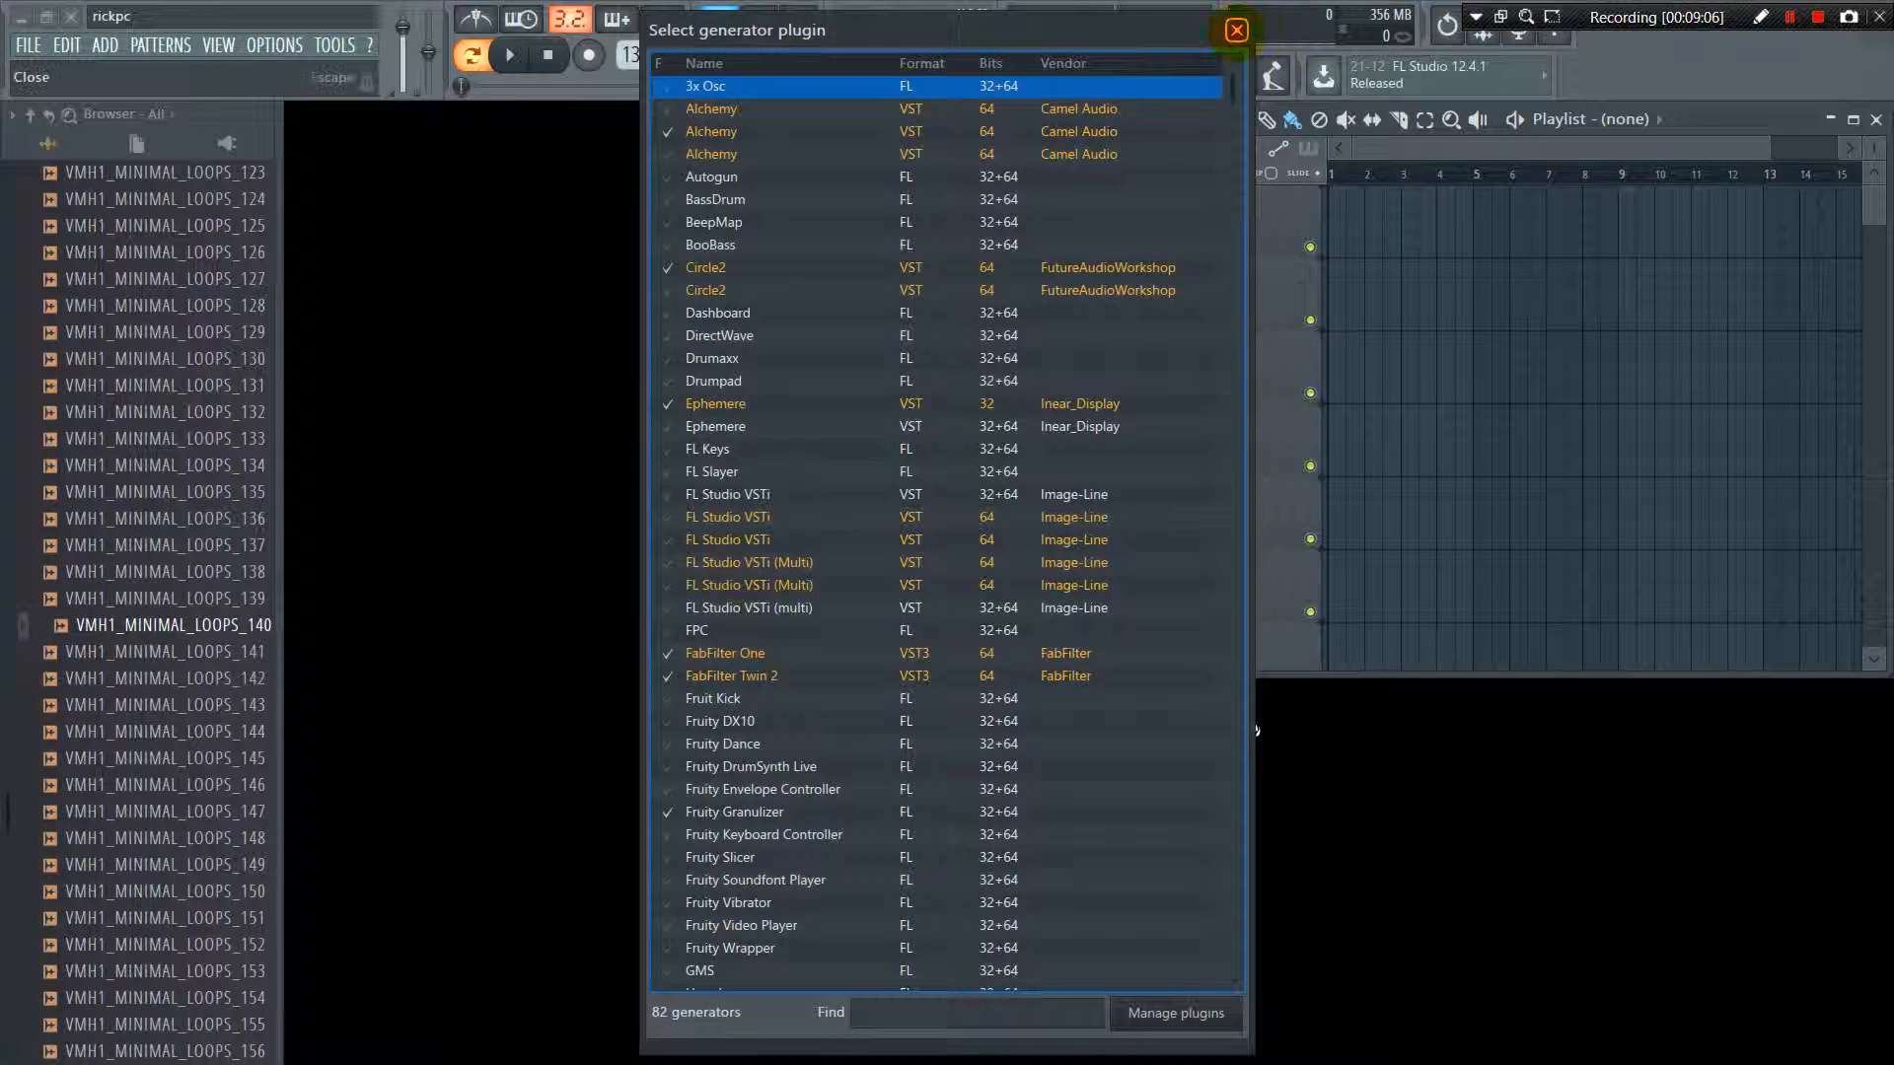
pyautogui.click(1236, 29)
pyautogui.click(106, 45)
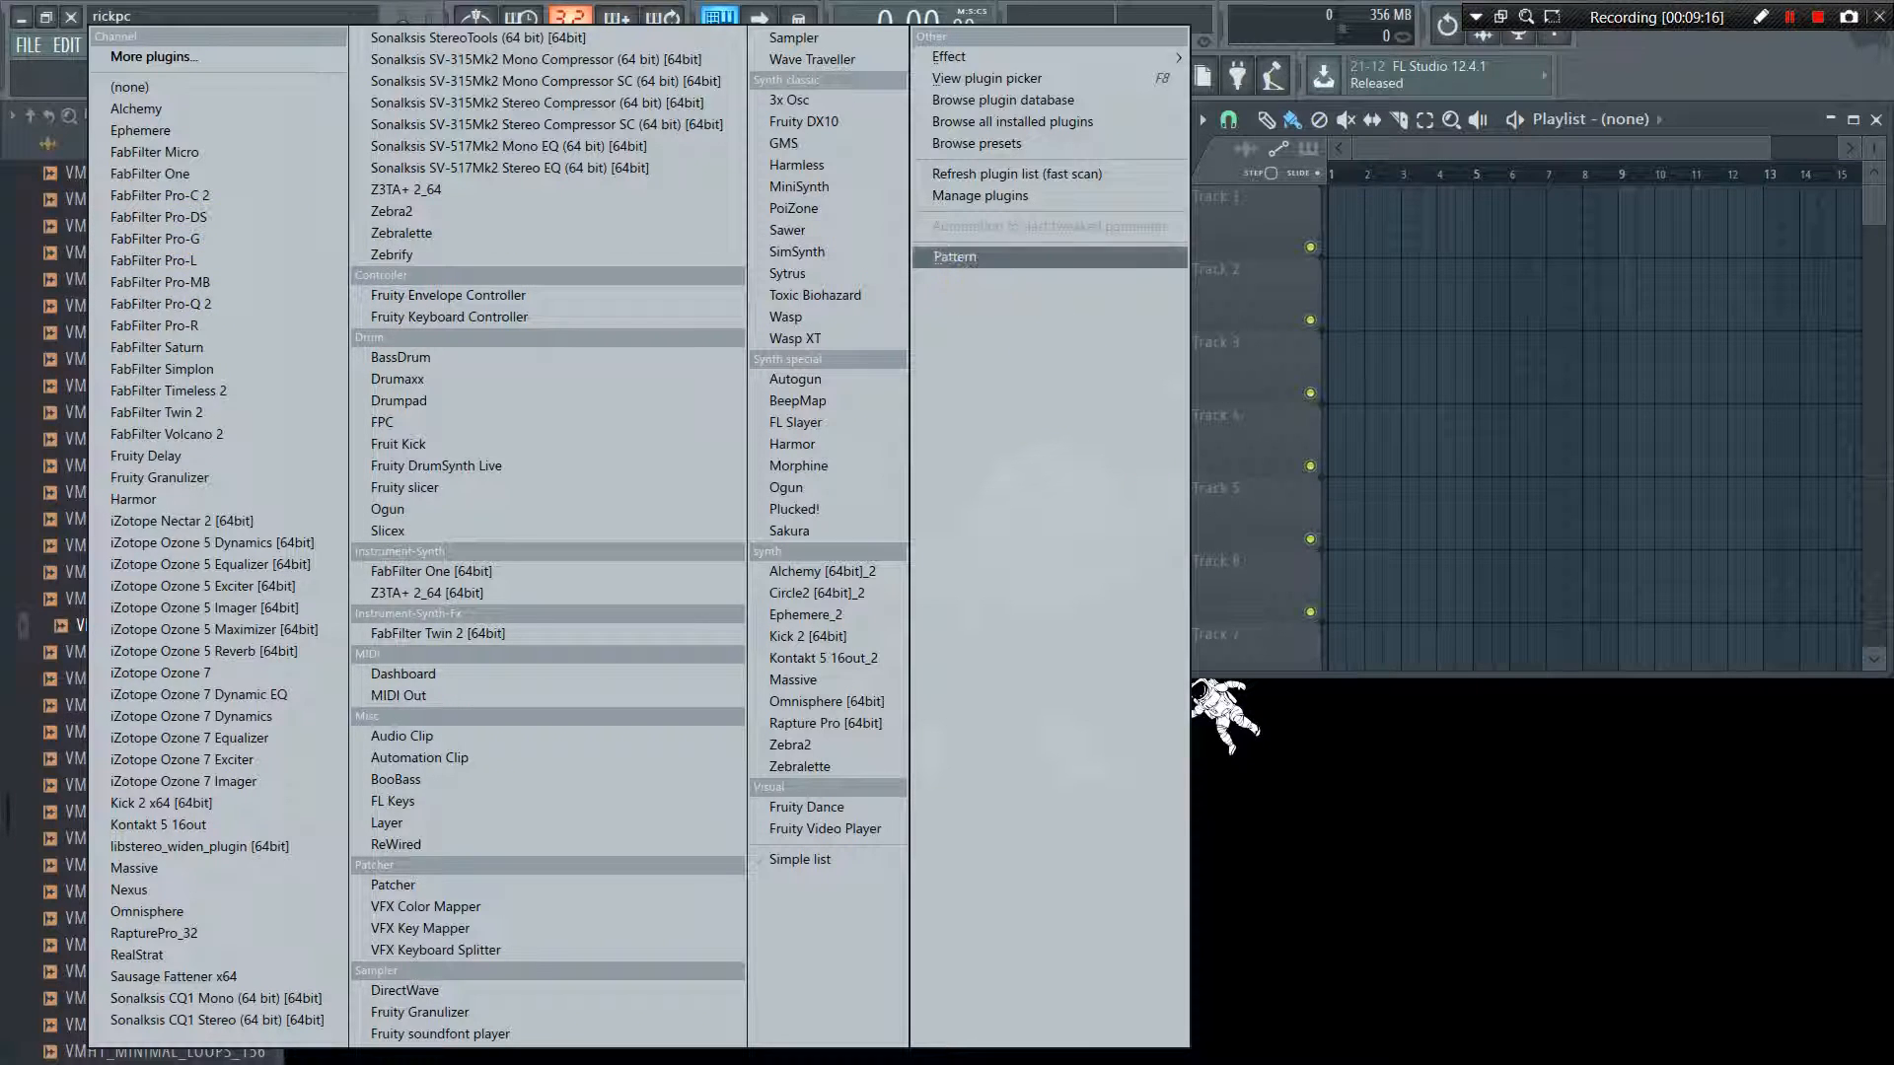
pyautogui.click(1440, 879)
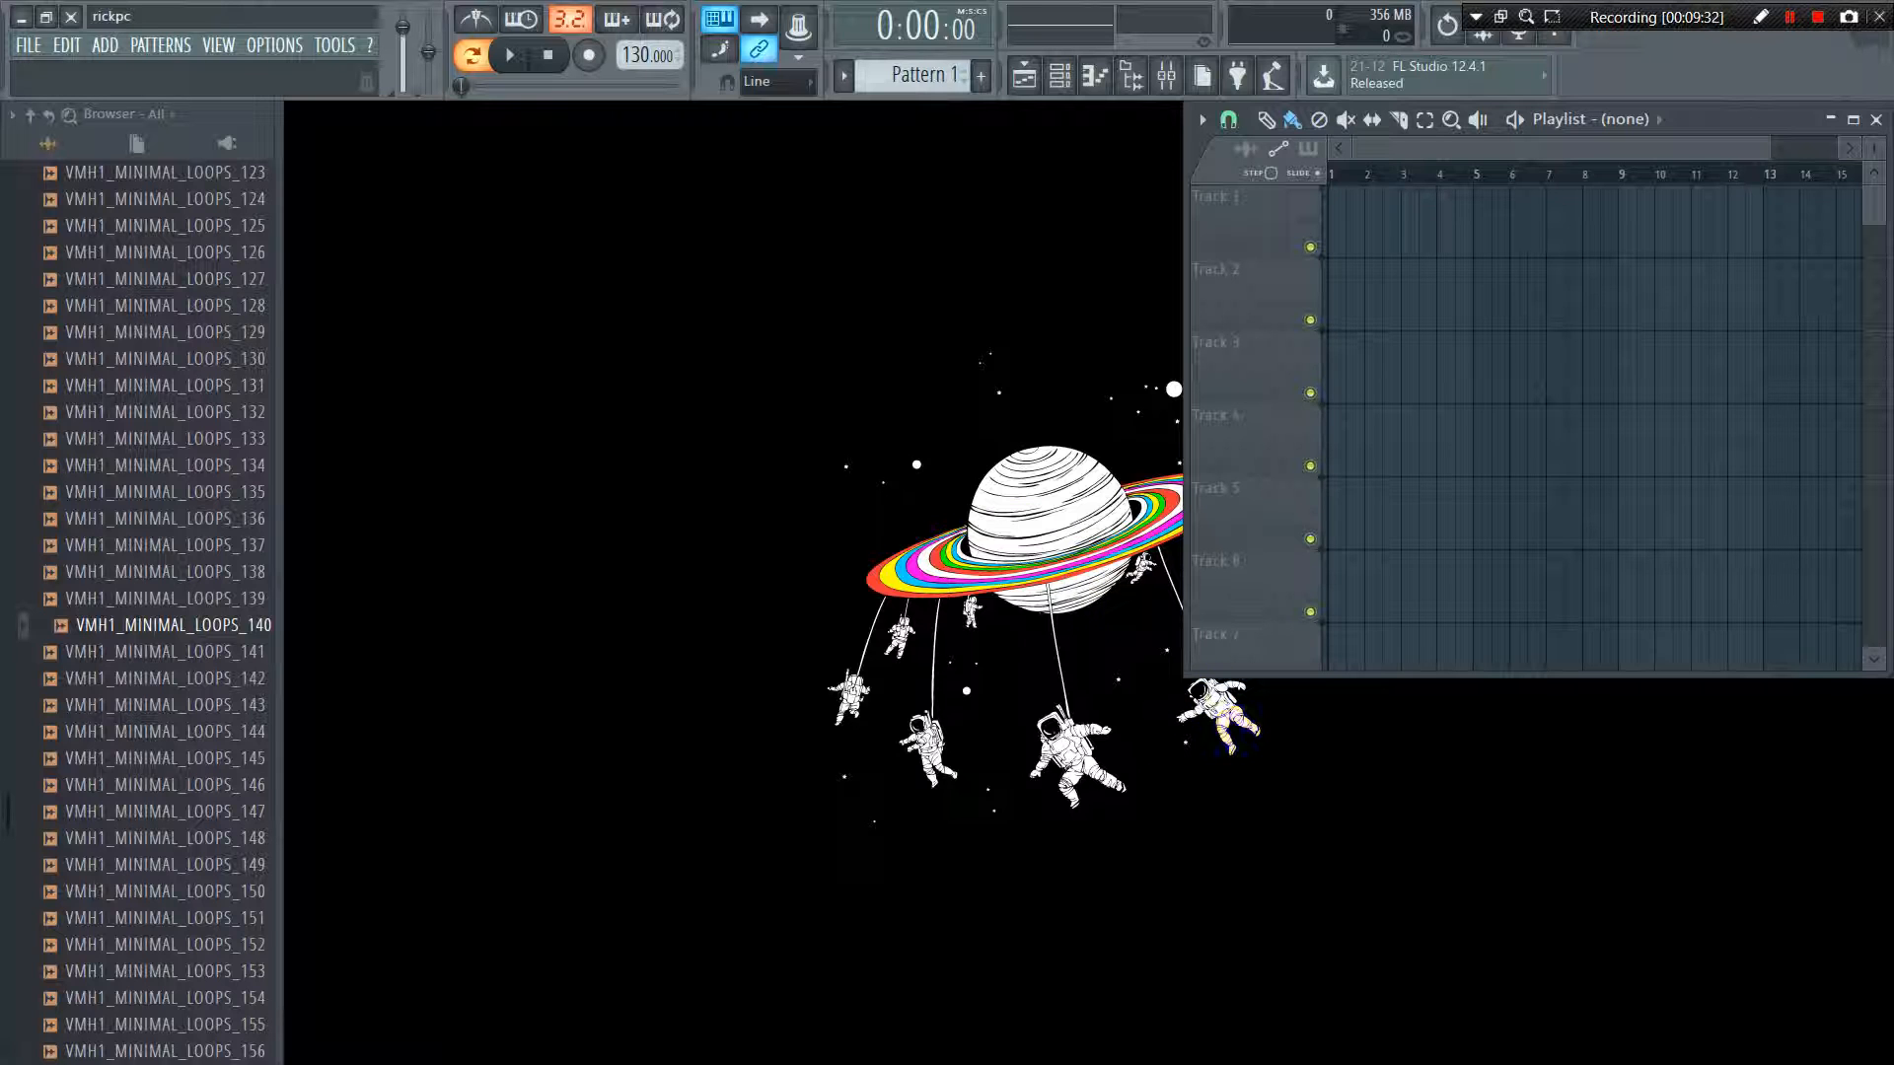
# Check the option for adding effects and bring up the visual plugin picker
pyautogui.click(104, 44)
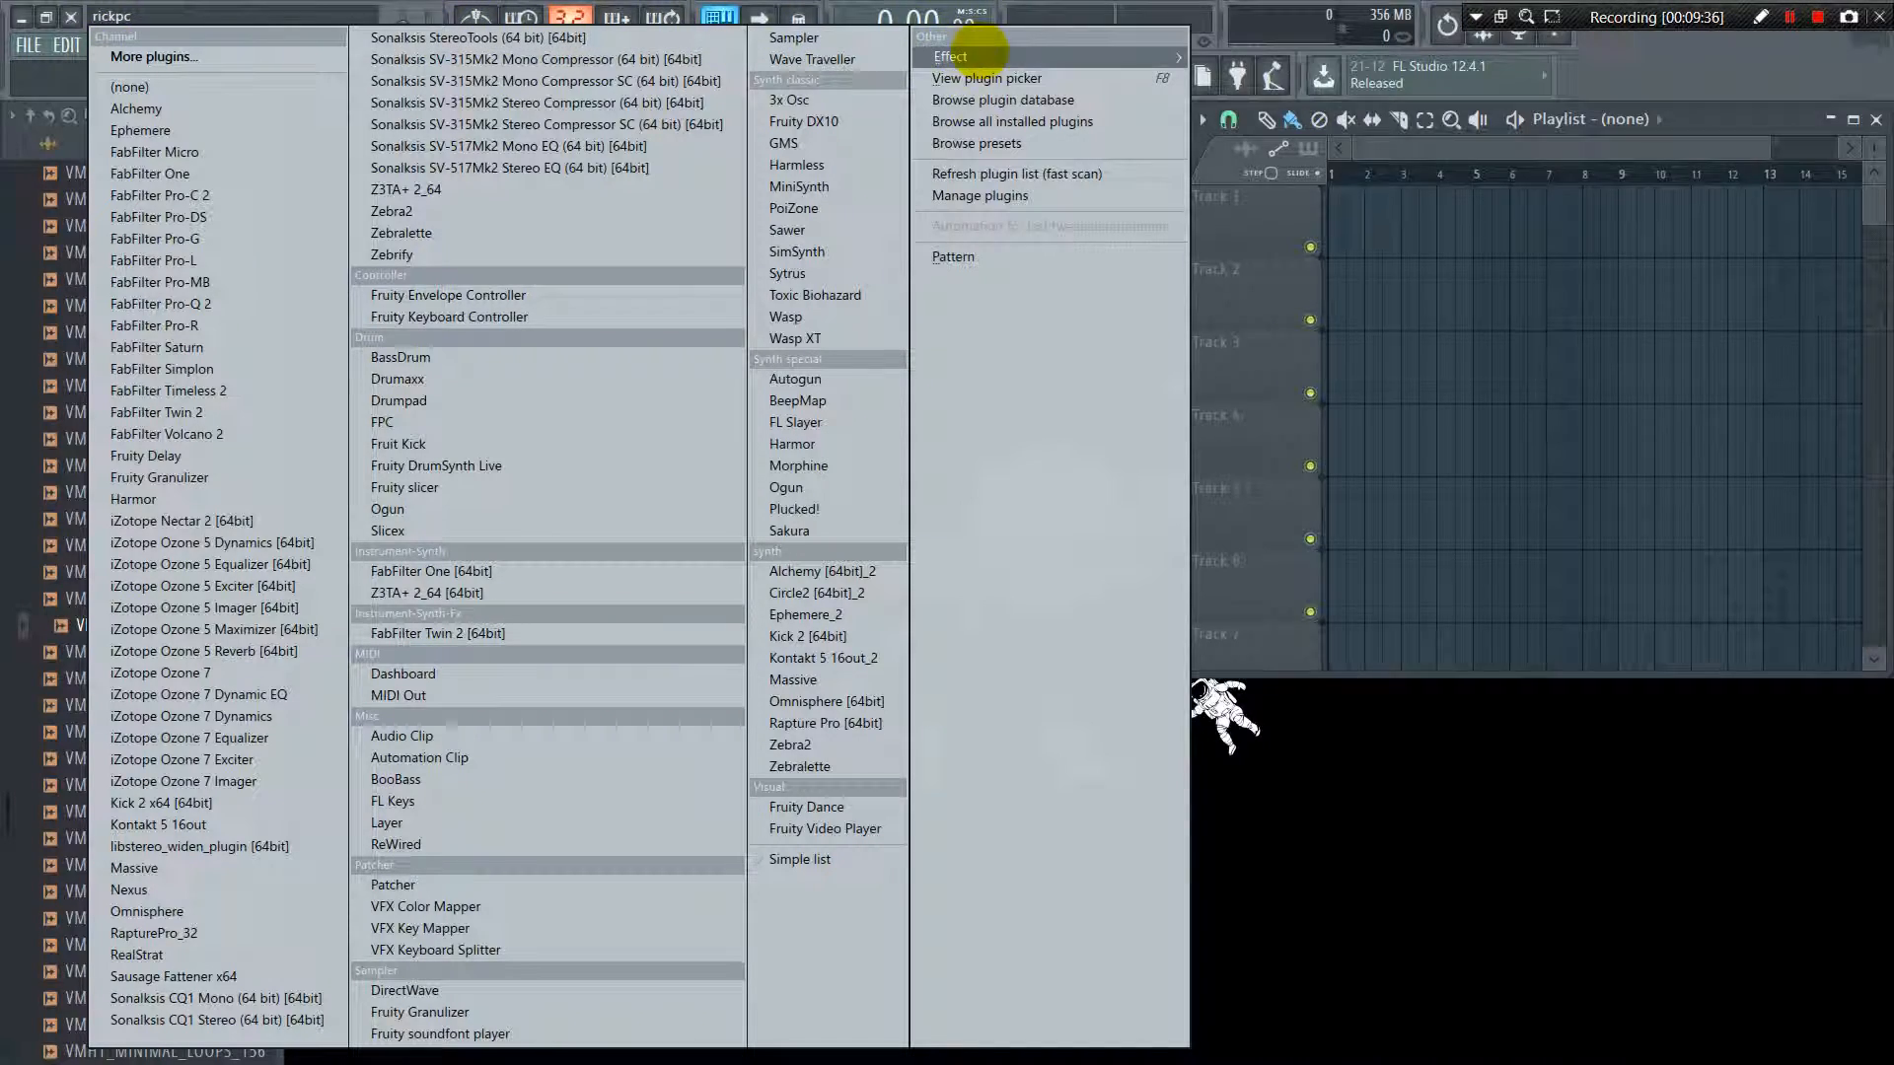
pyautogui.moveTo(990, 52)
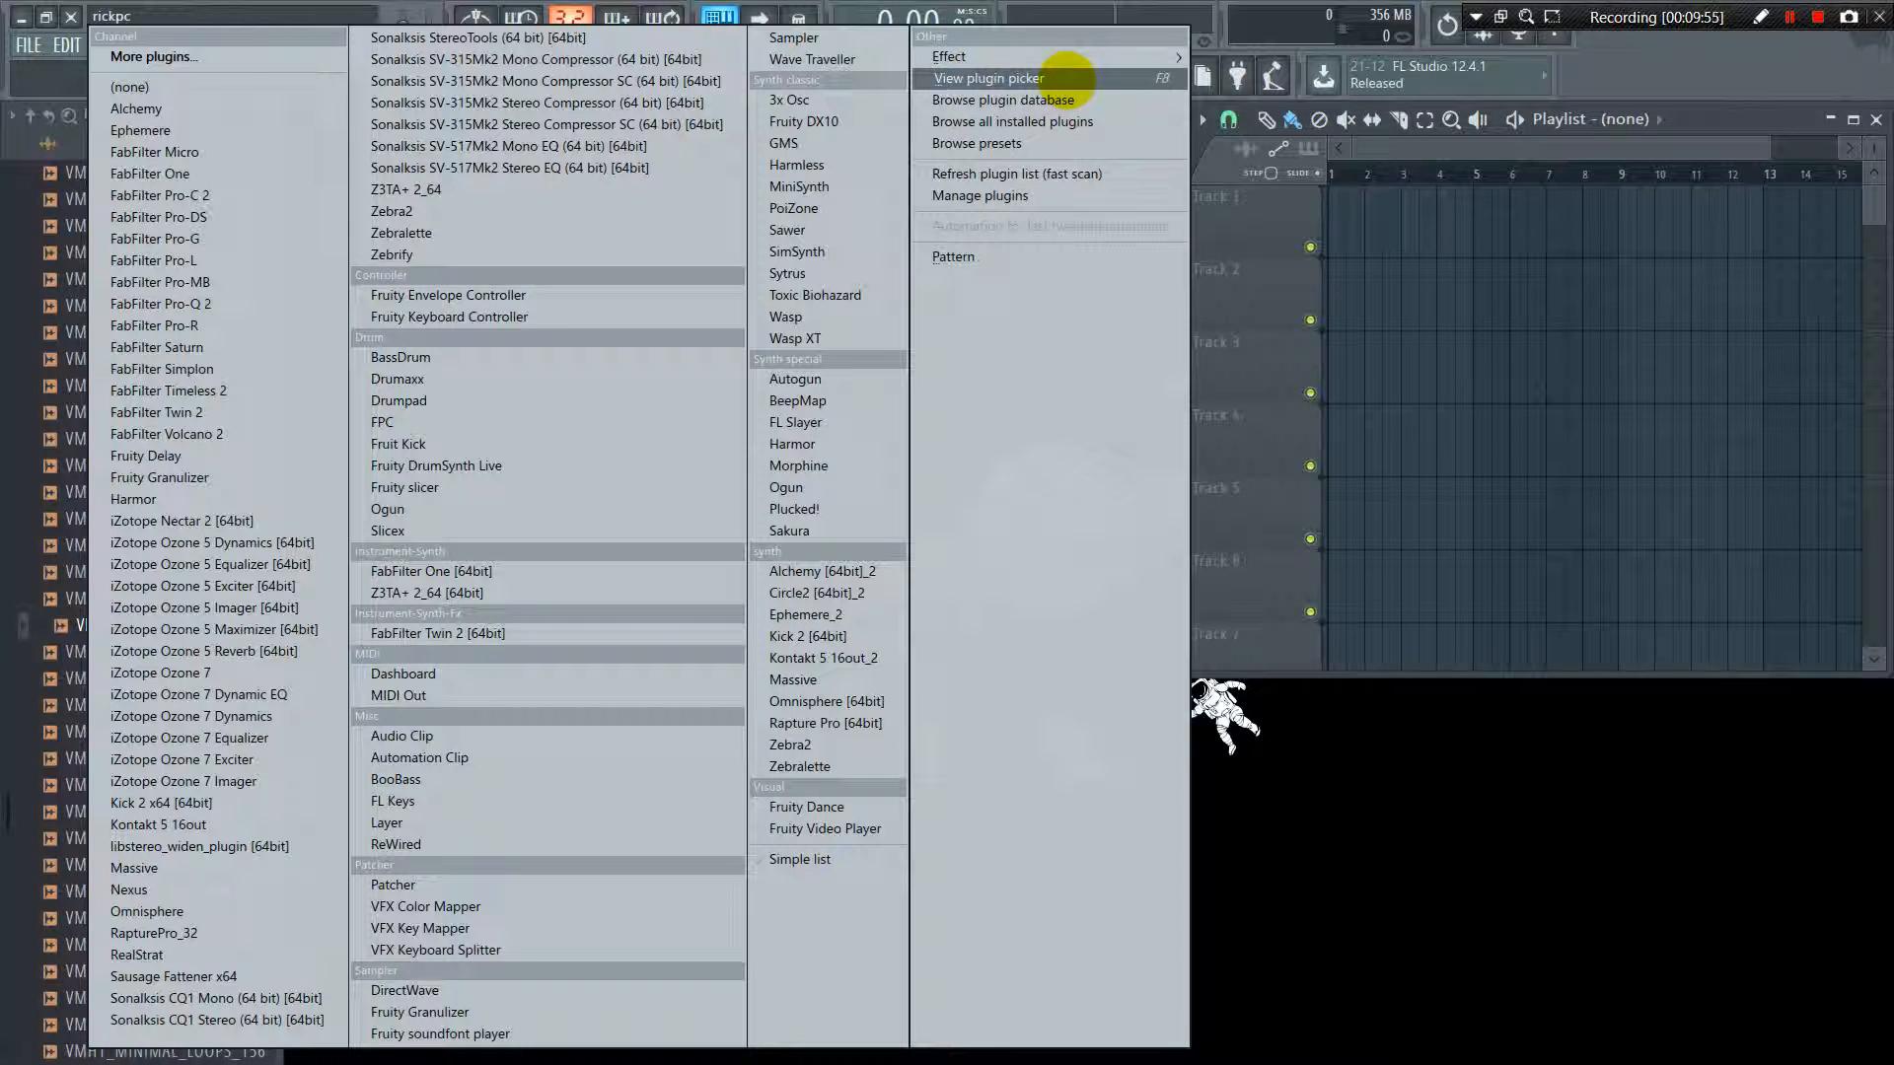
pyautogui.click(1063, 79)
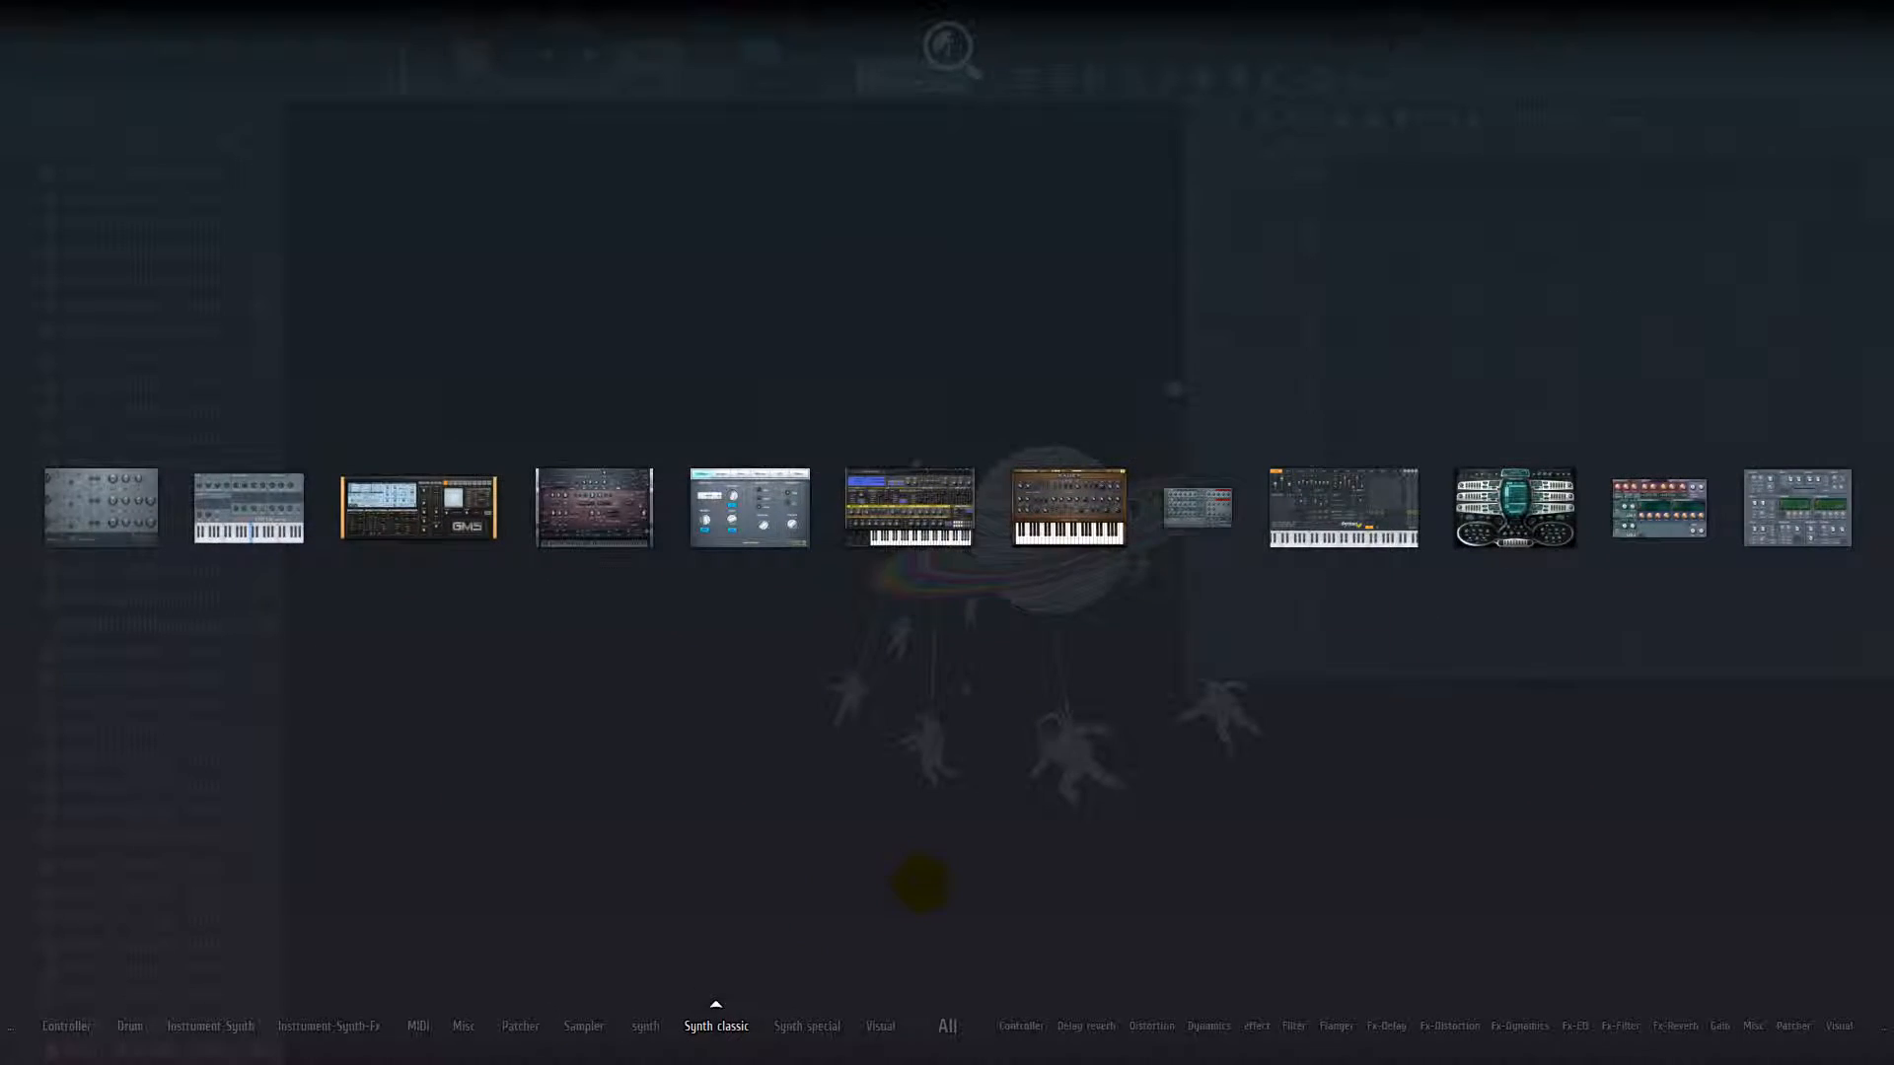
# Close the plugin picker and show the plugin presets in the browser
pyautogui.click(922, 883)
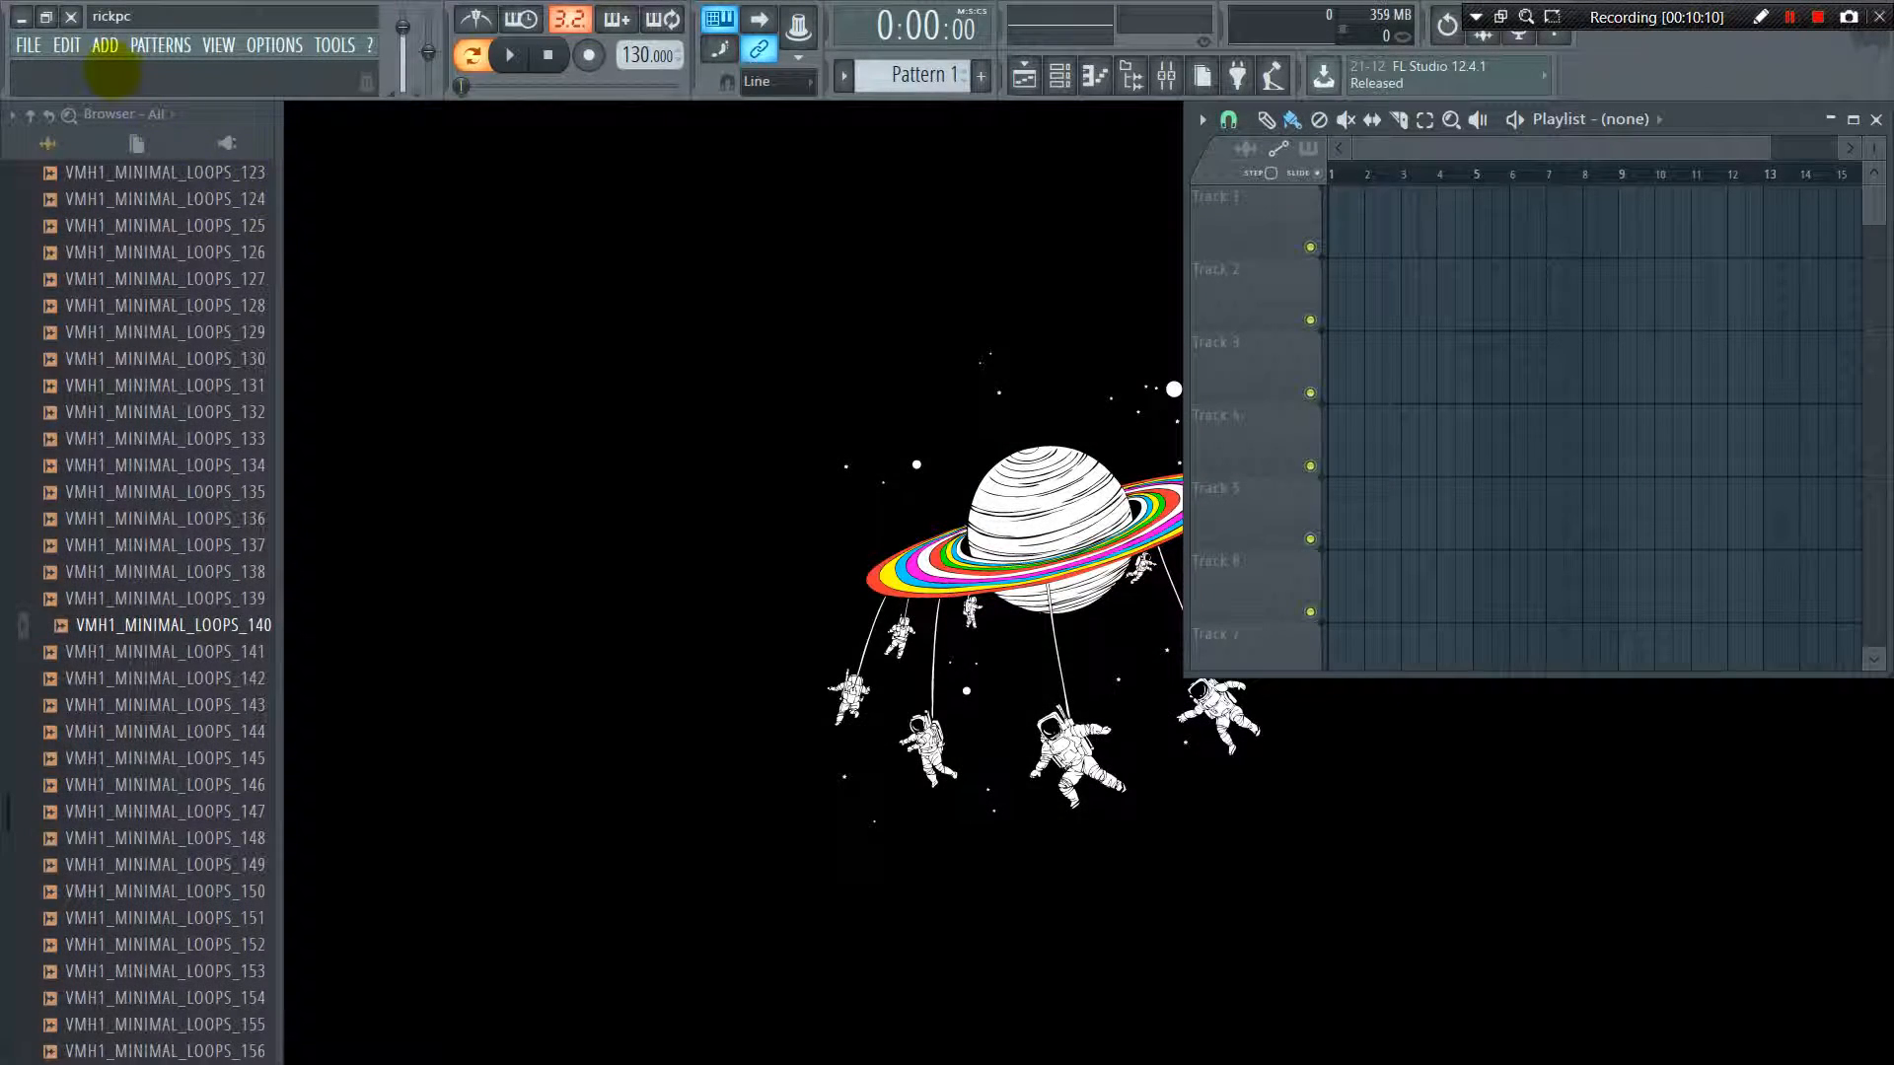
pyautogui.click(105, 44)
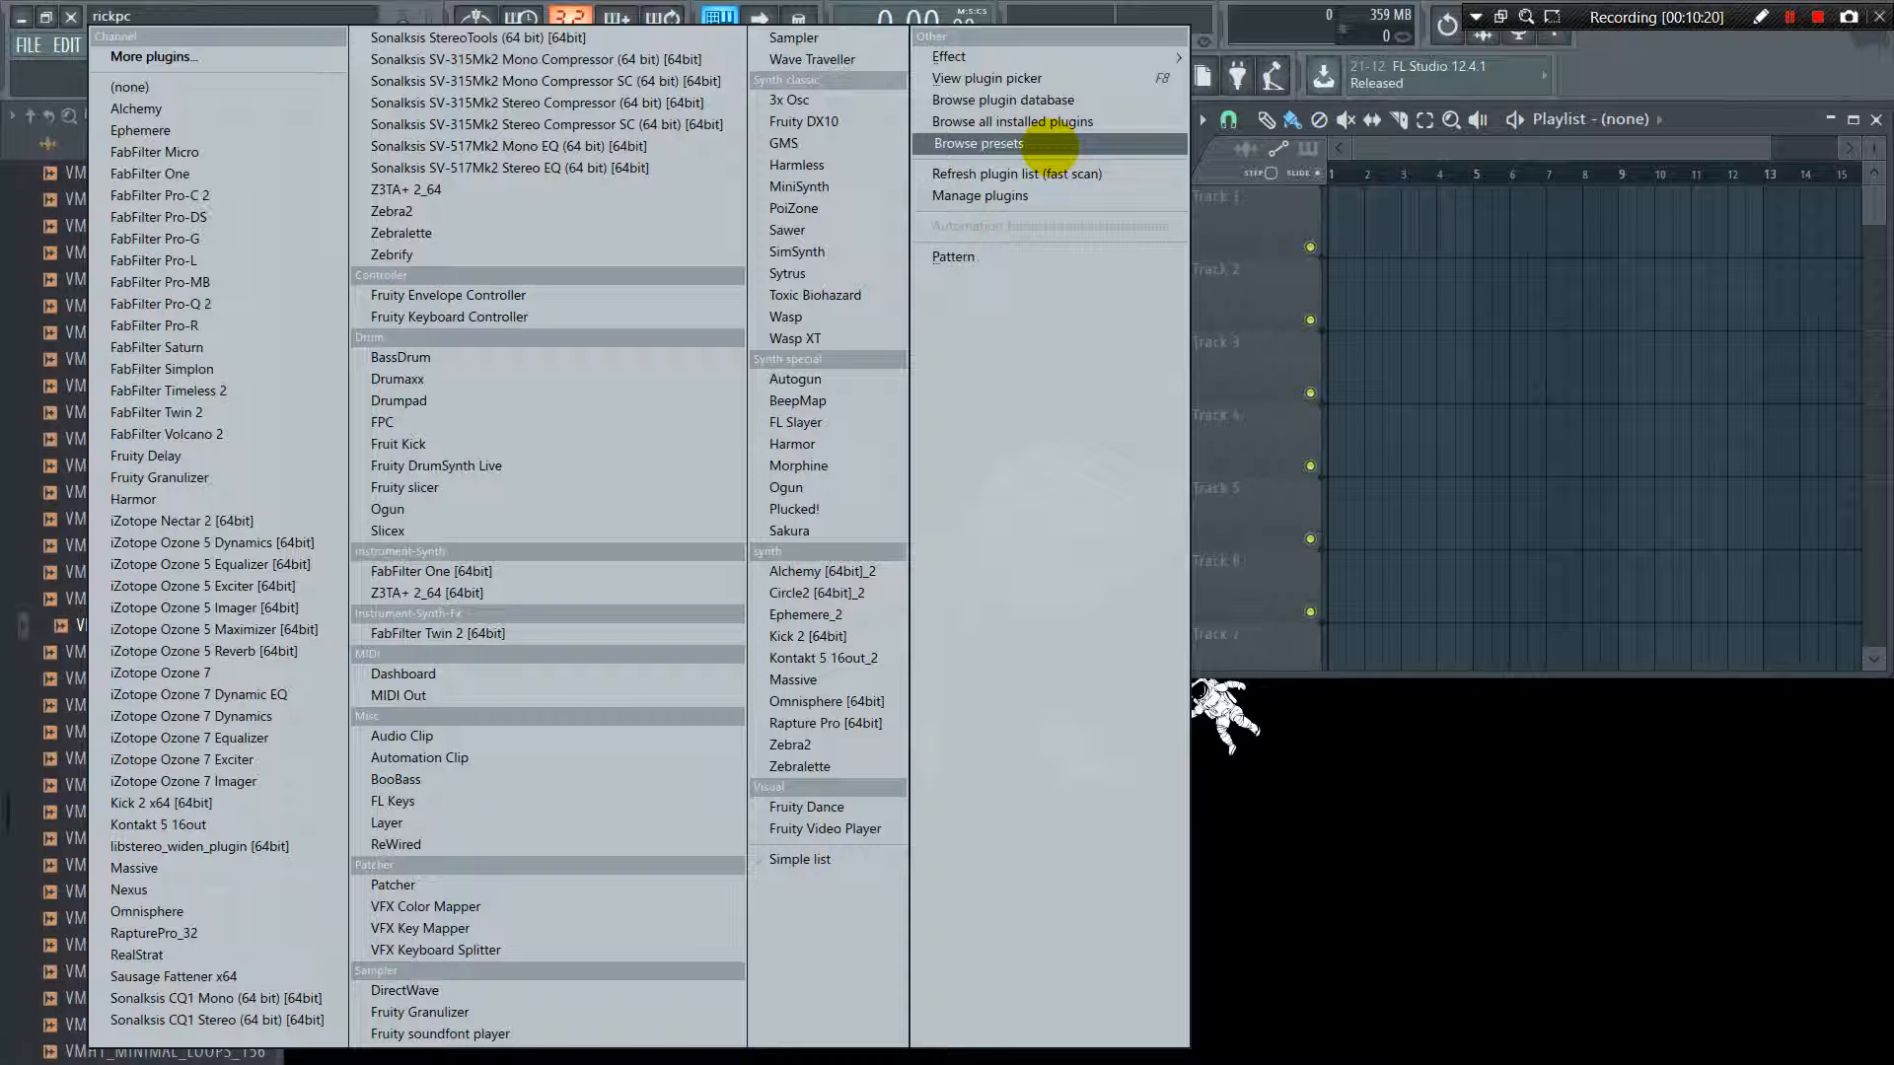
pyautogui.click(1049, 145)
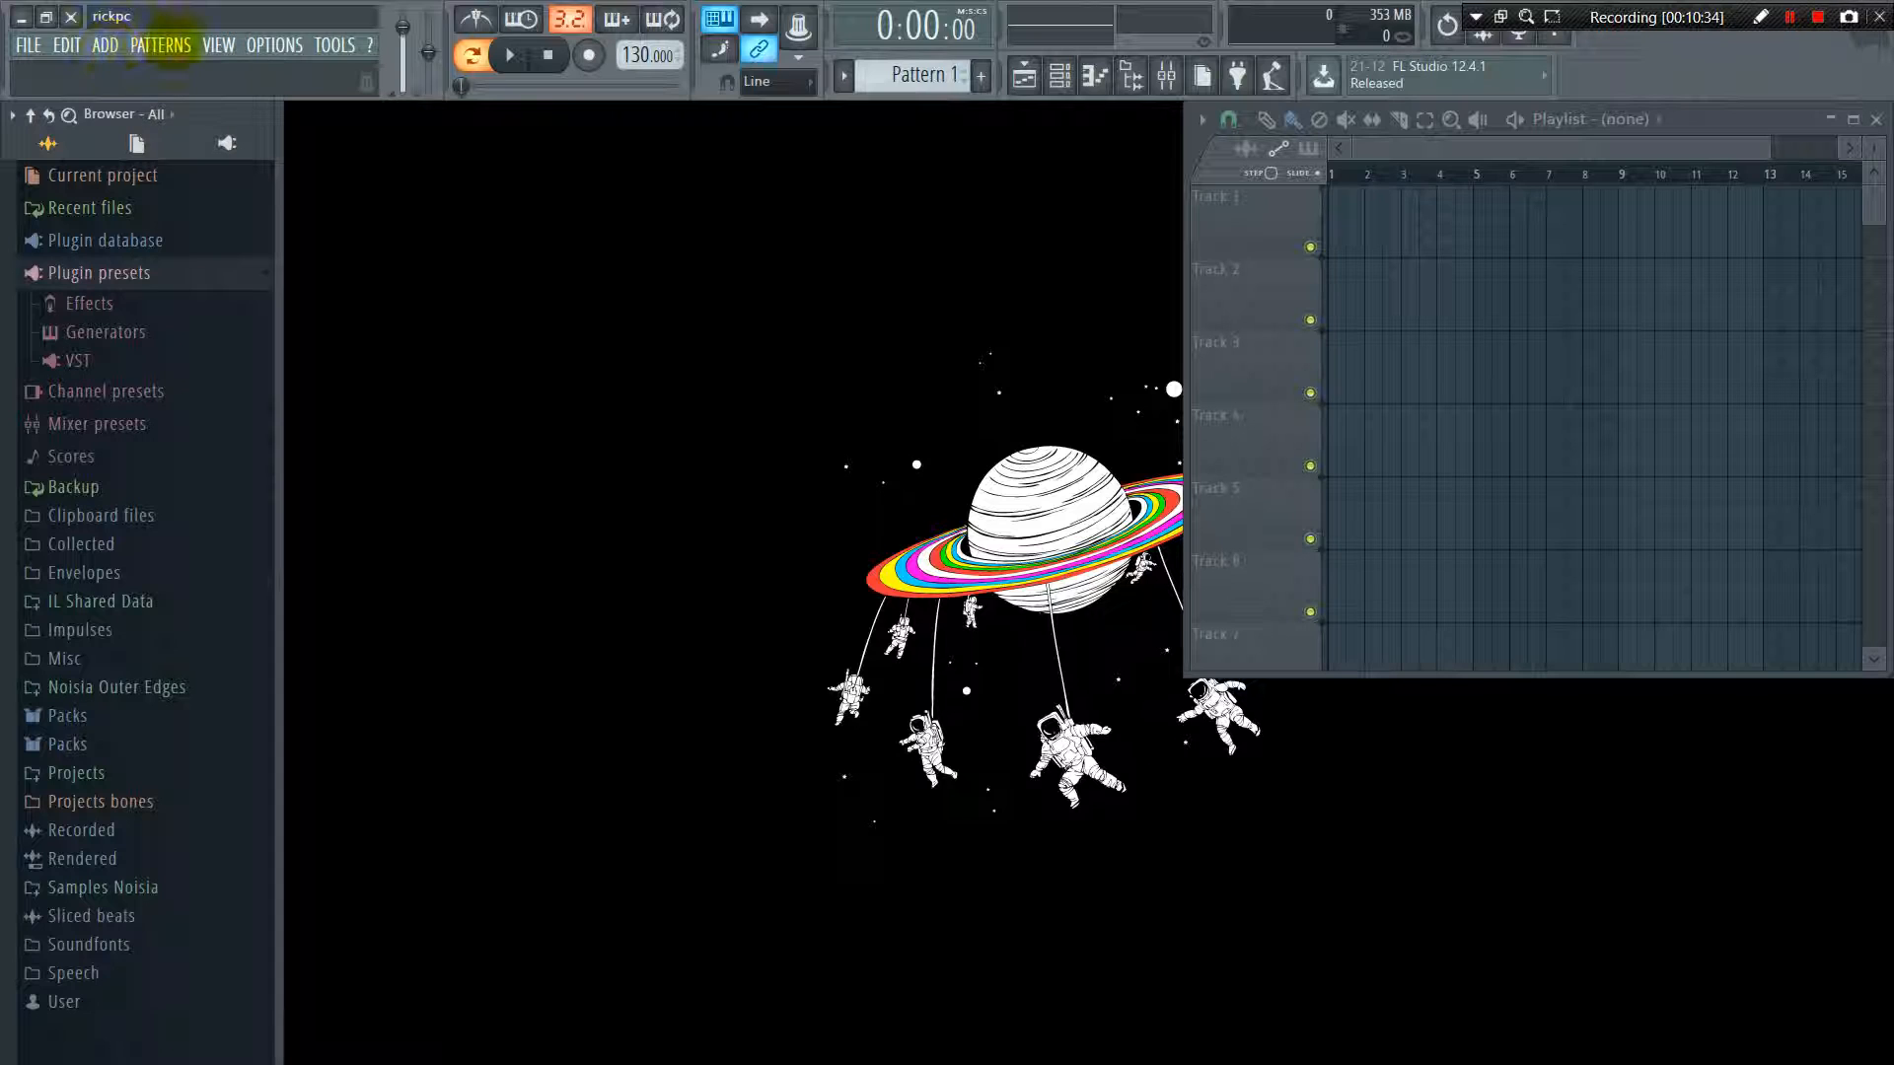
# Select Pattern 1, place a clip of it on Track 1 near bar 3 of the playlist, and remove the clip again
pyautogui.click(161, 44)
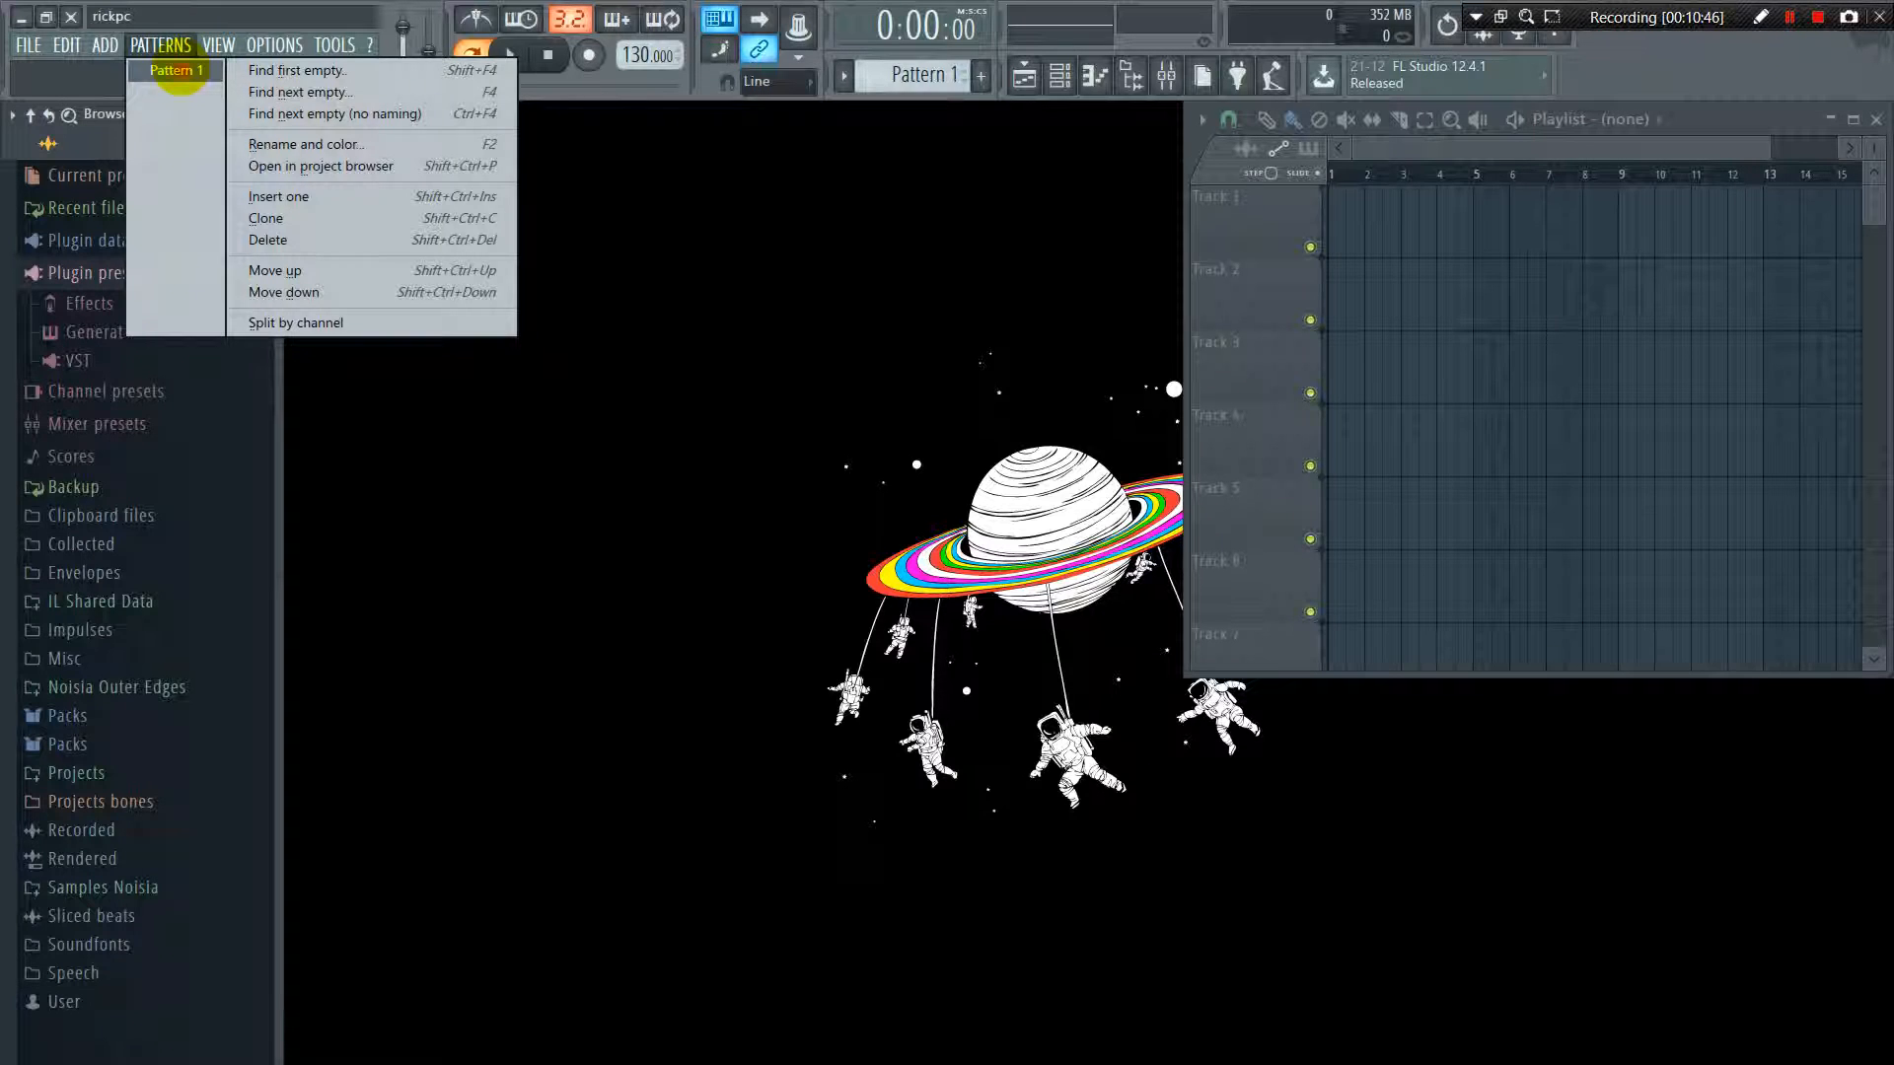
pyautogui.click(179, 69)
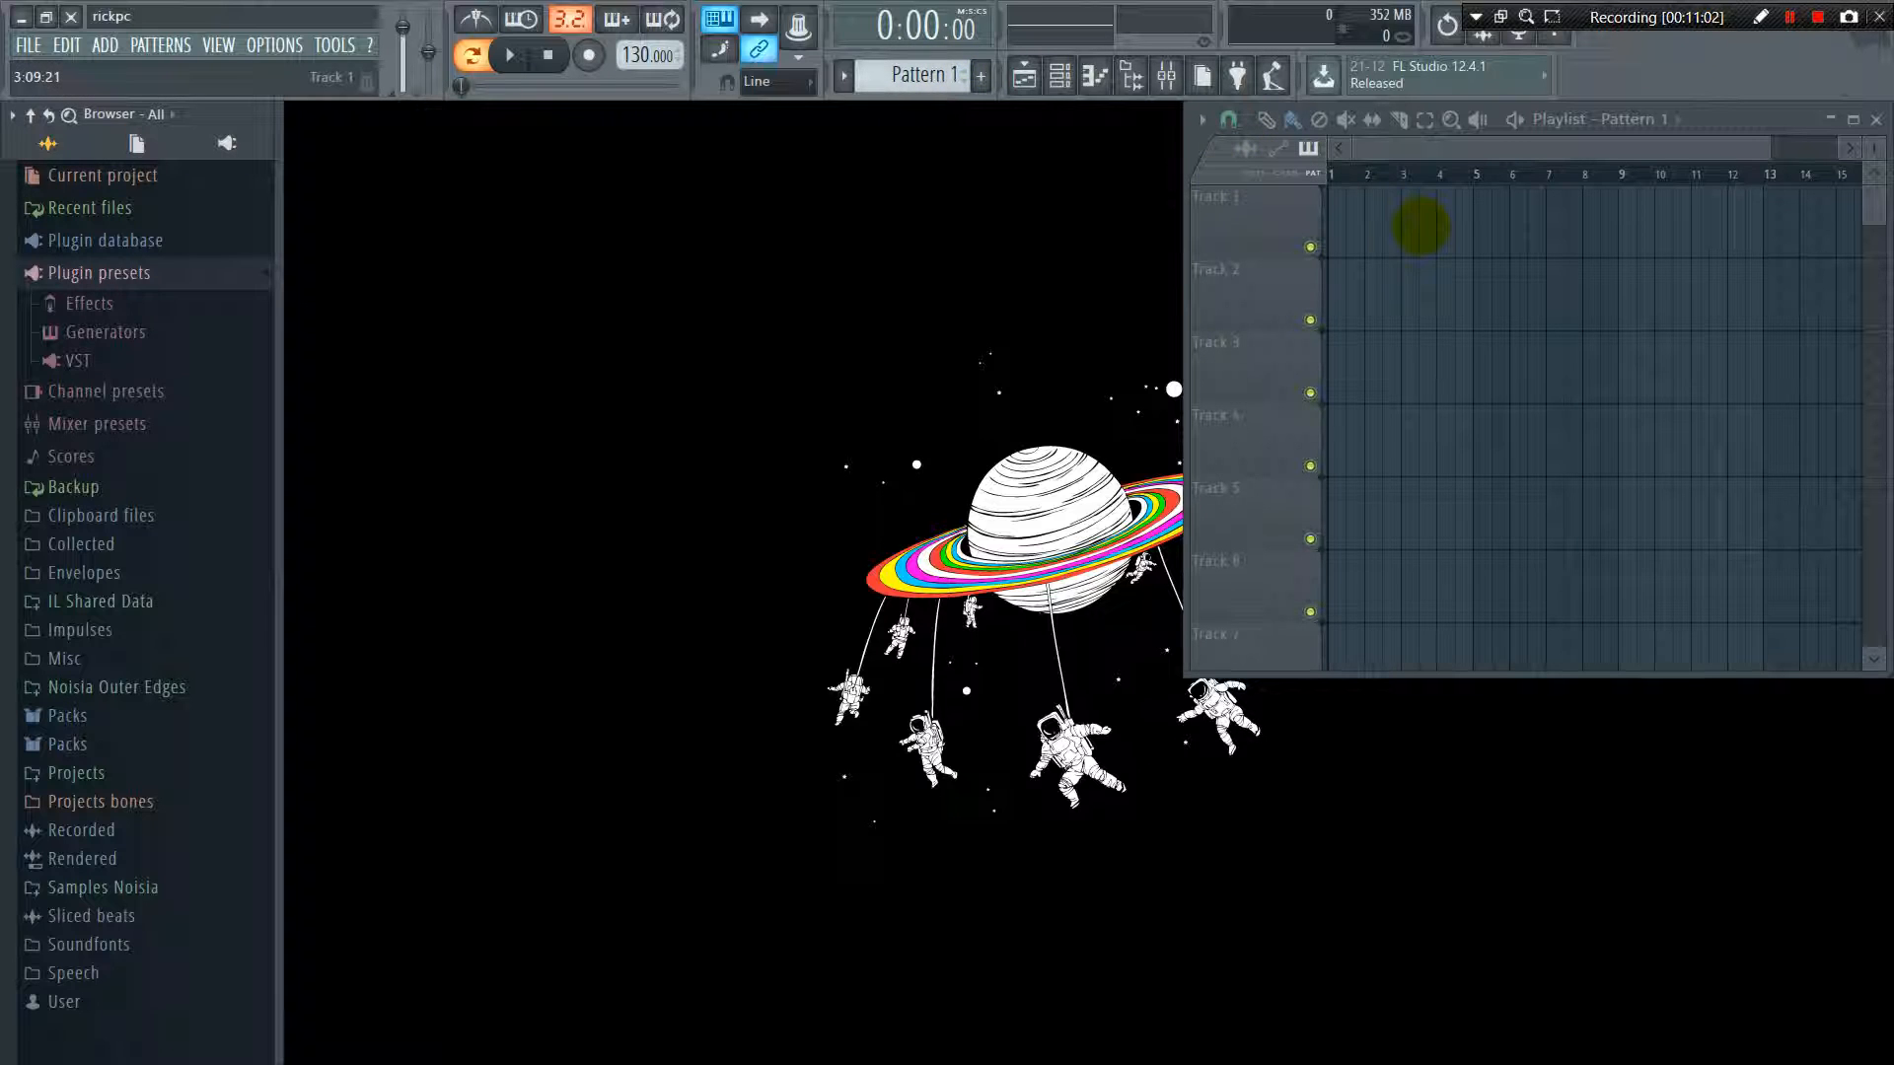
pyautogui.click(1389, 248)
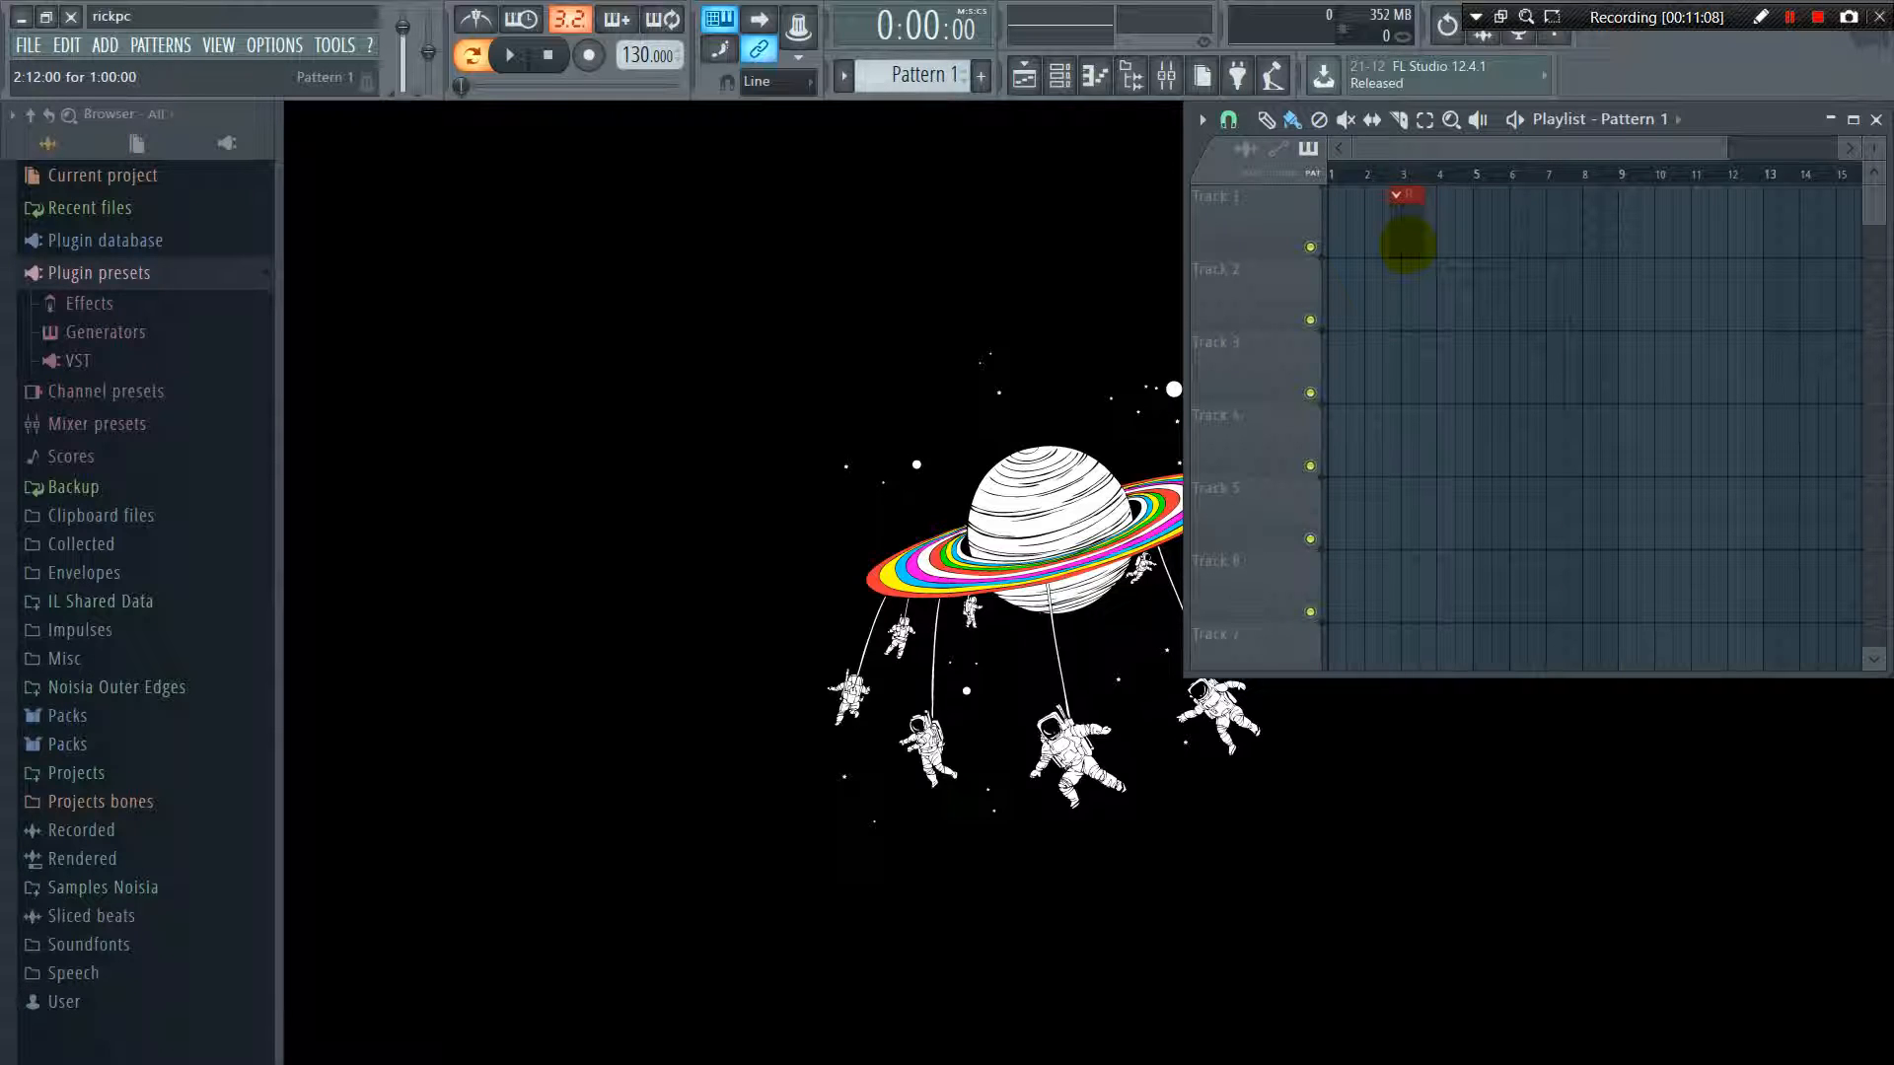
pyautogui.rightClick(1408, 244)
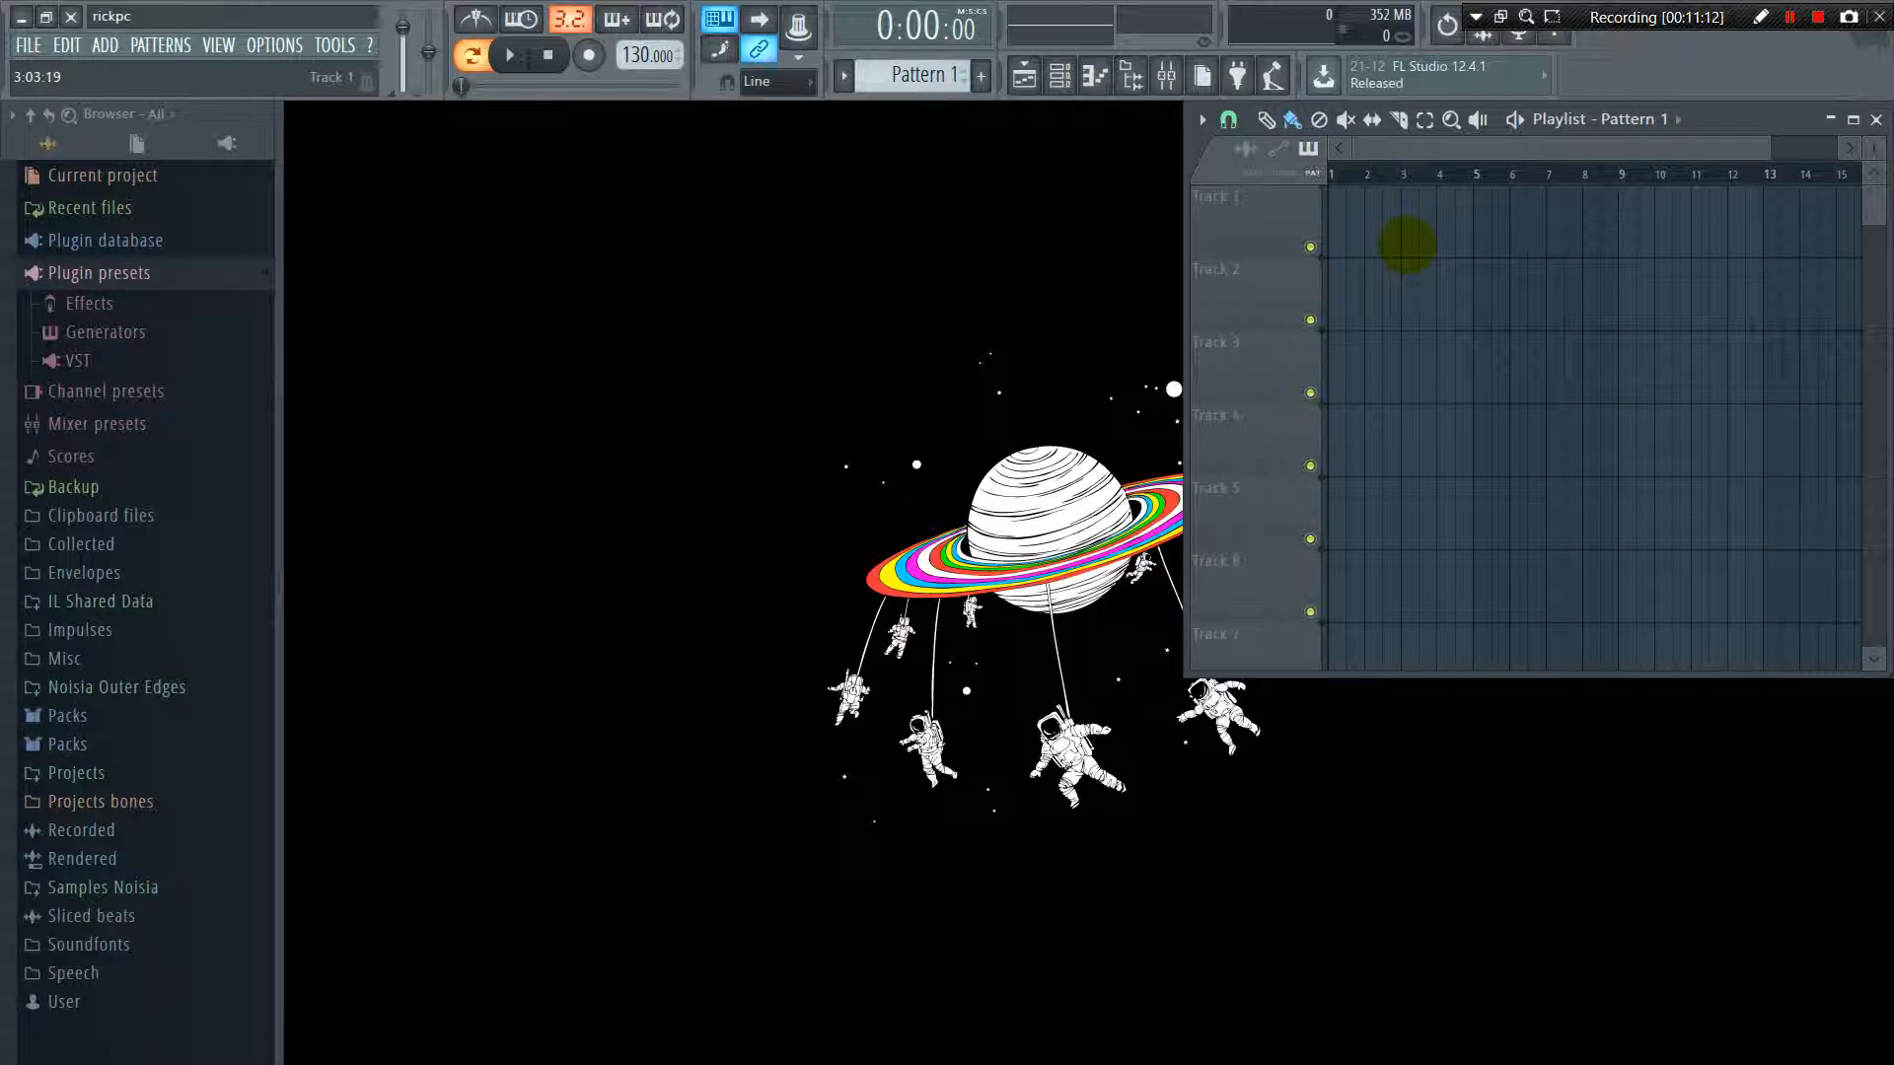
# Find the first empty pattern, name it Kick, and give it a random reddish color
pyautogui.click(163, 44)
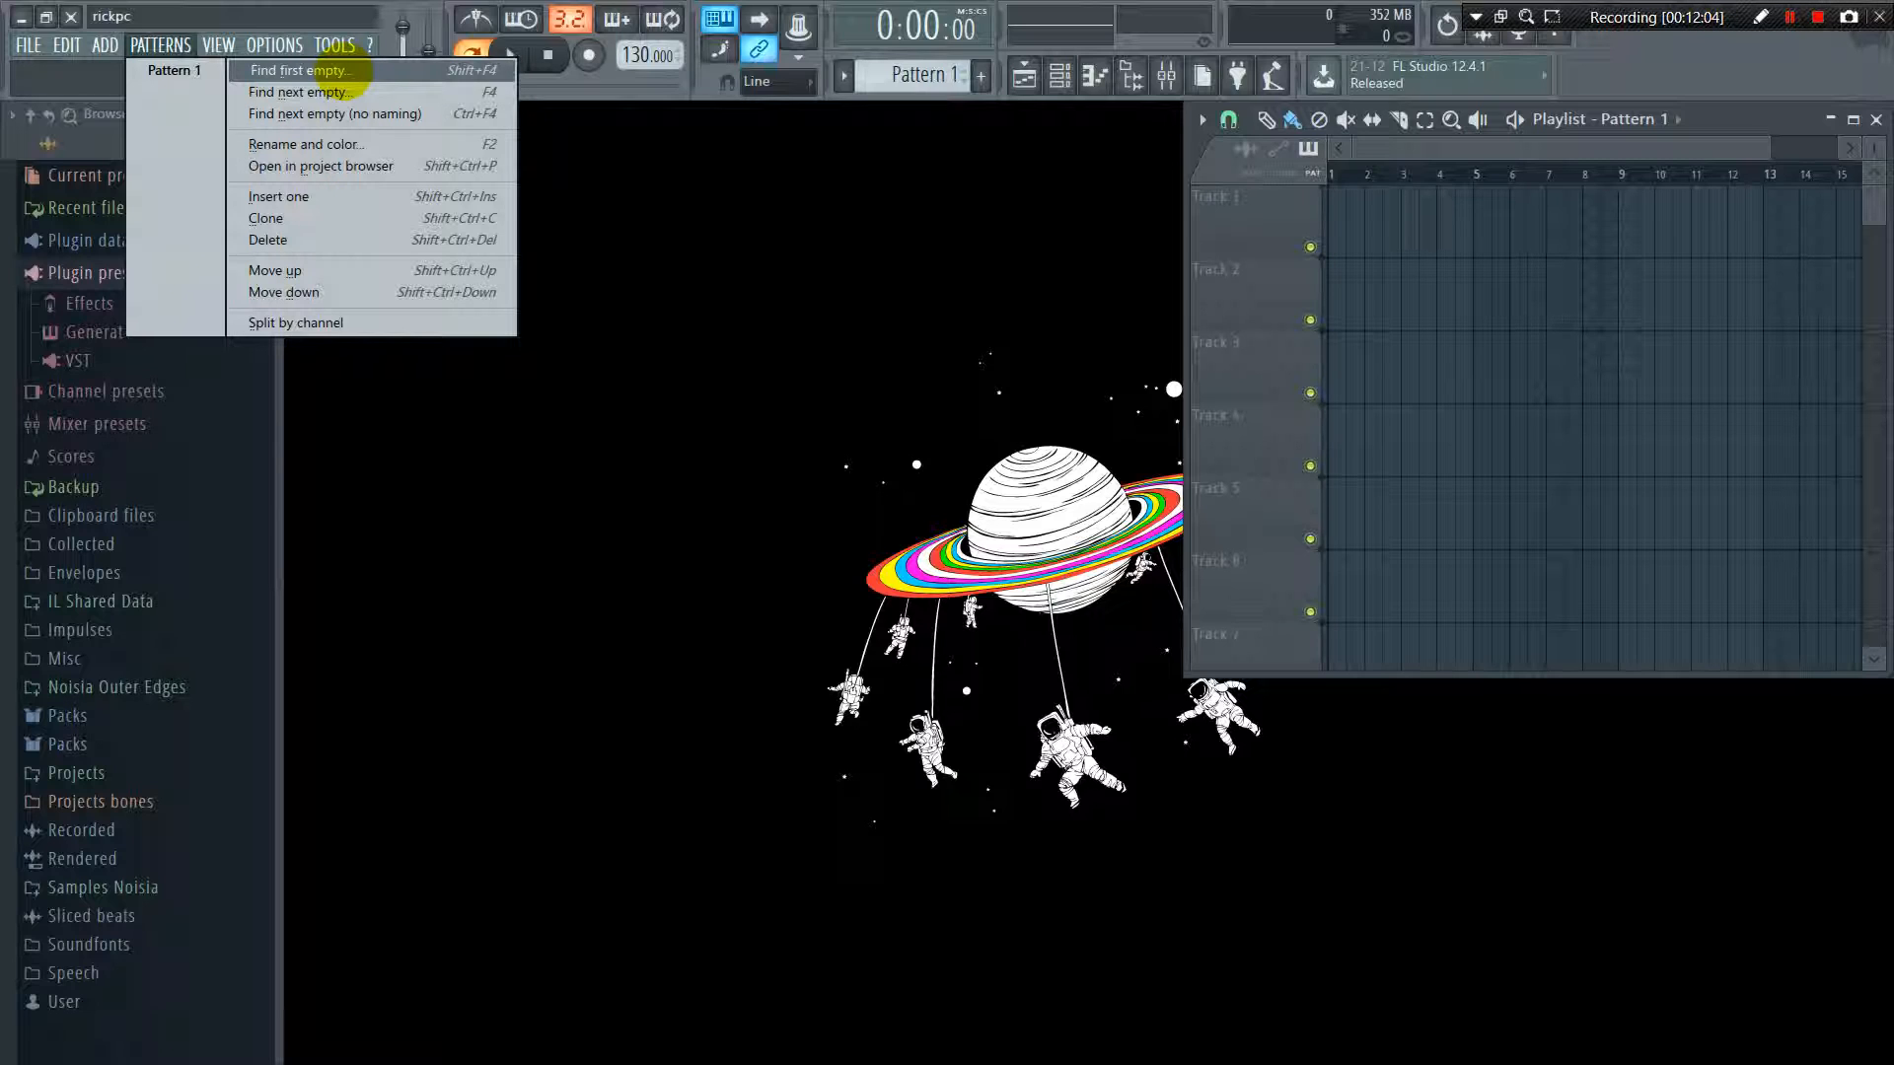
pyautogui.click(341, 70)
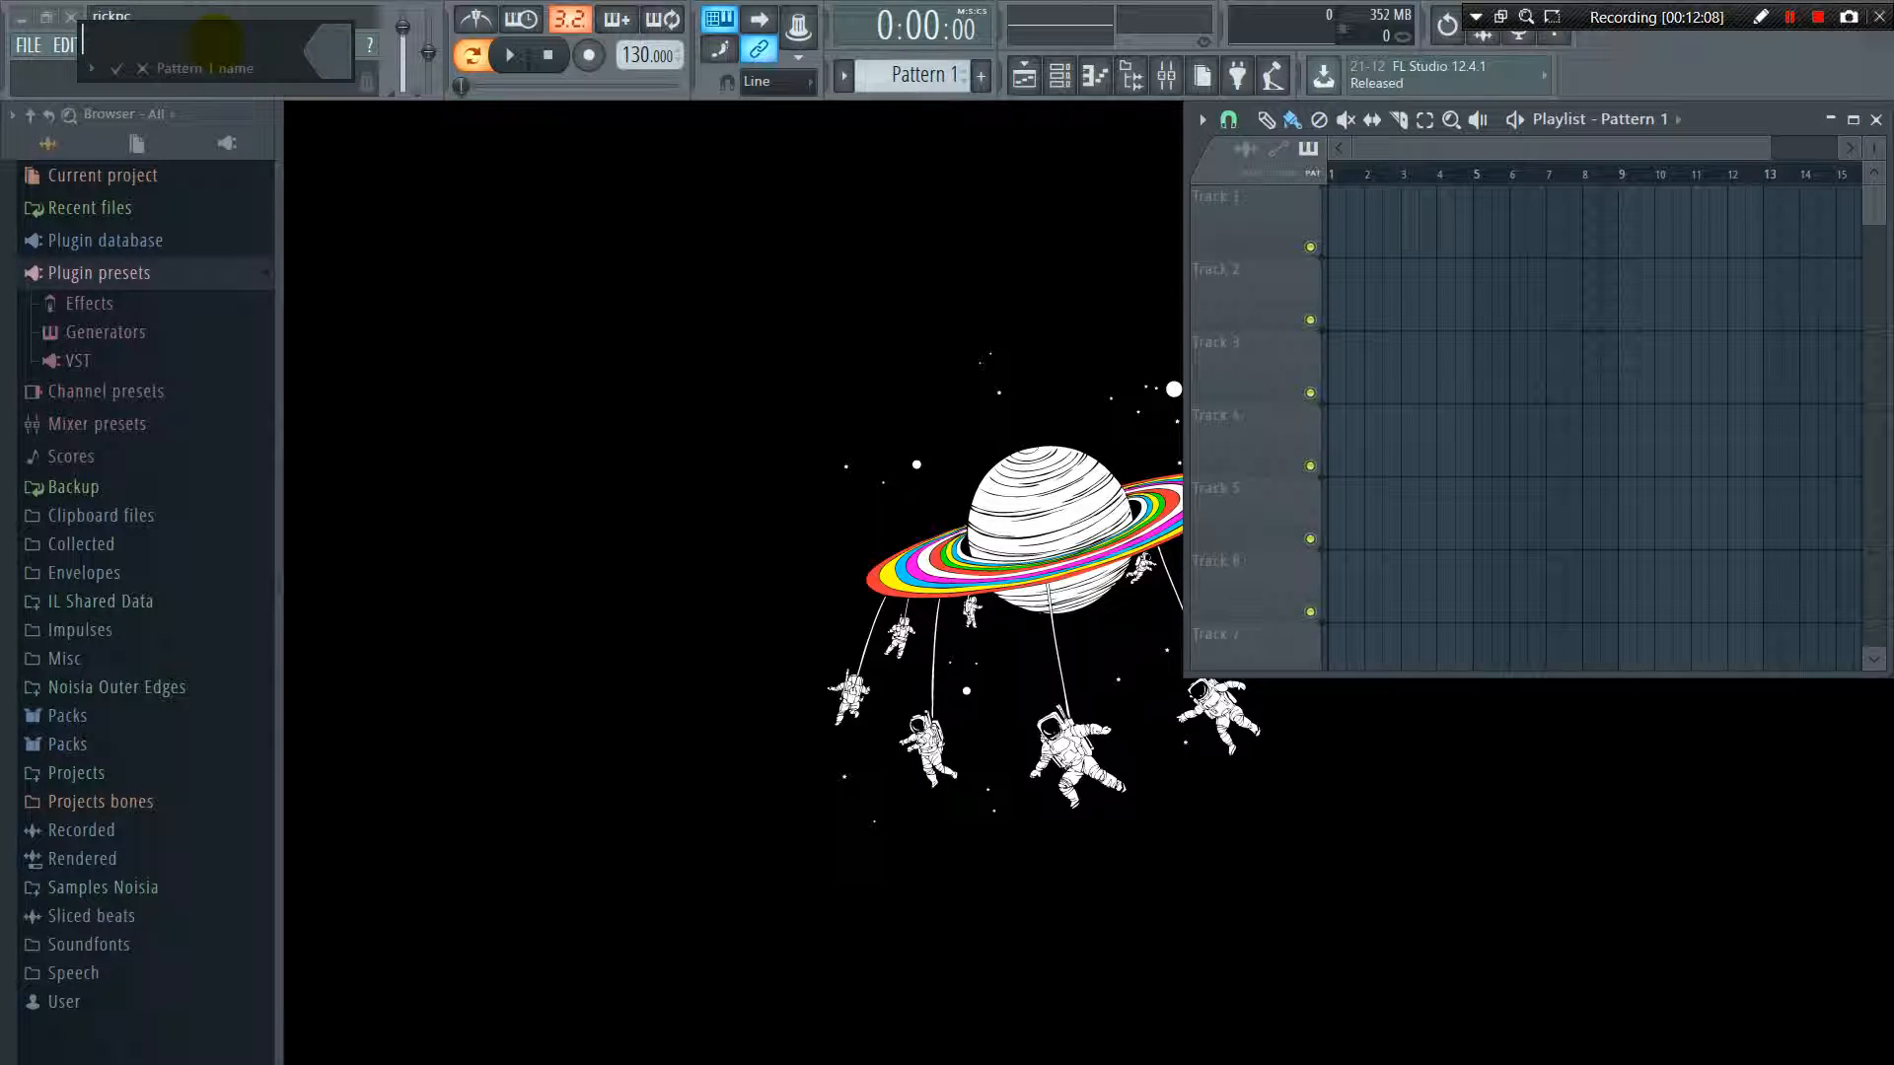
pyautogui.write('Kick')
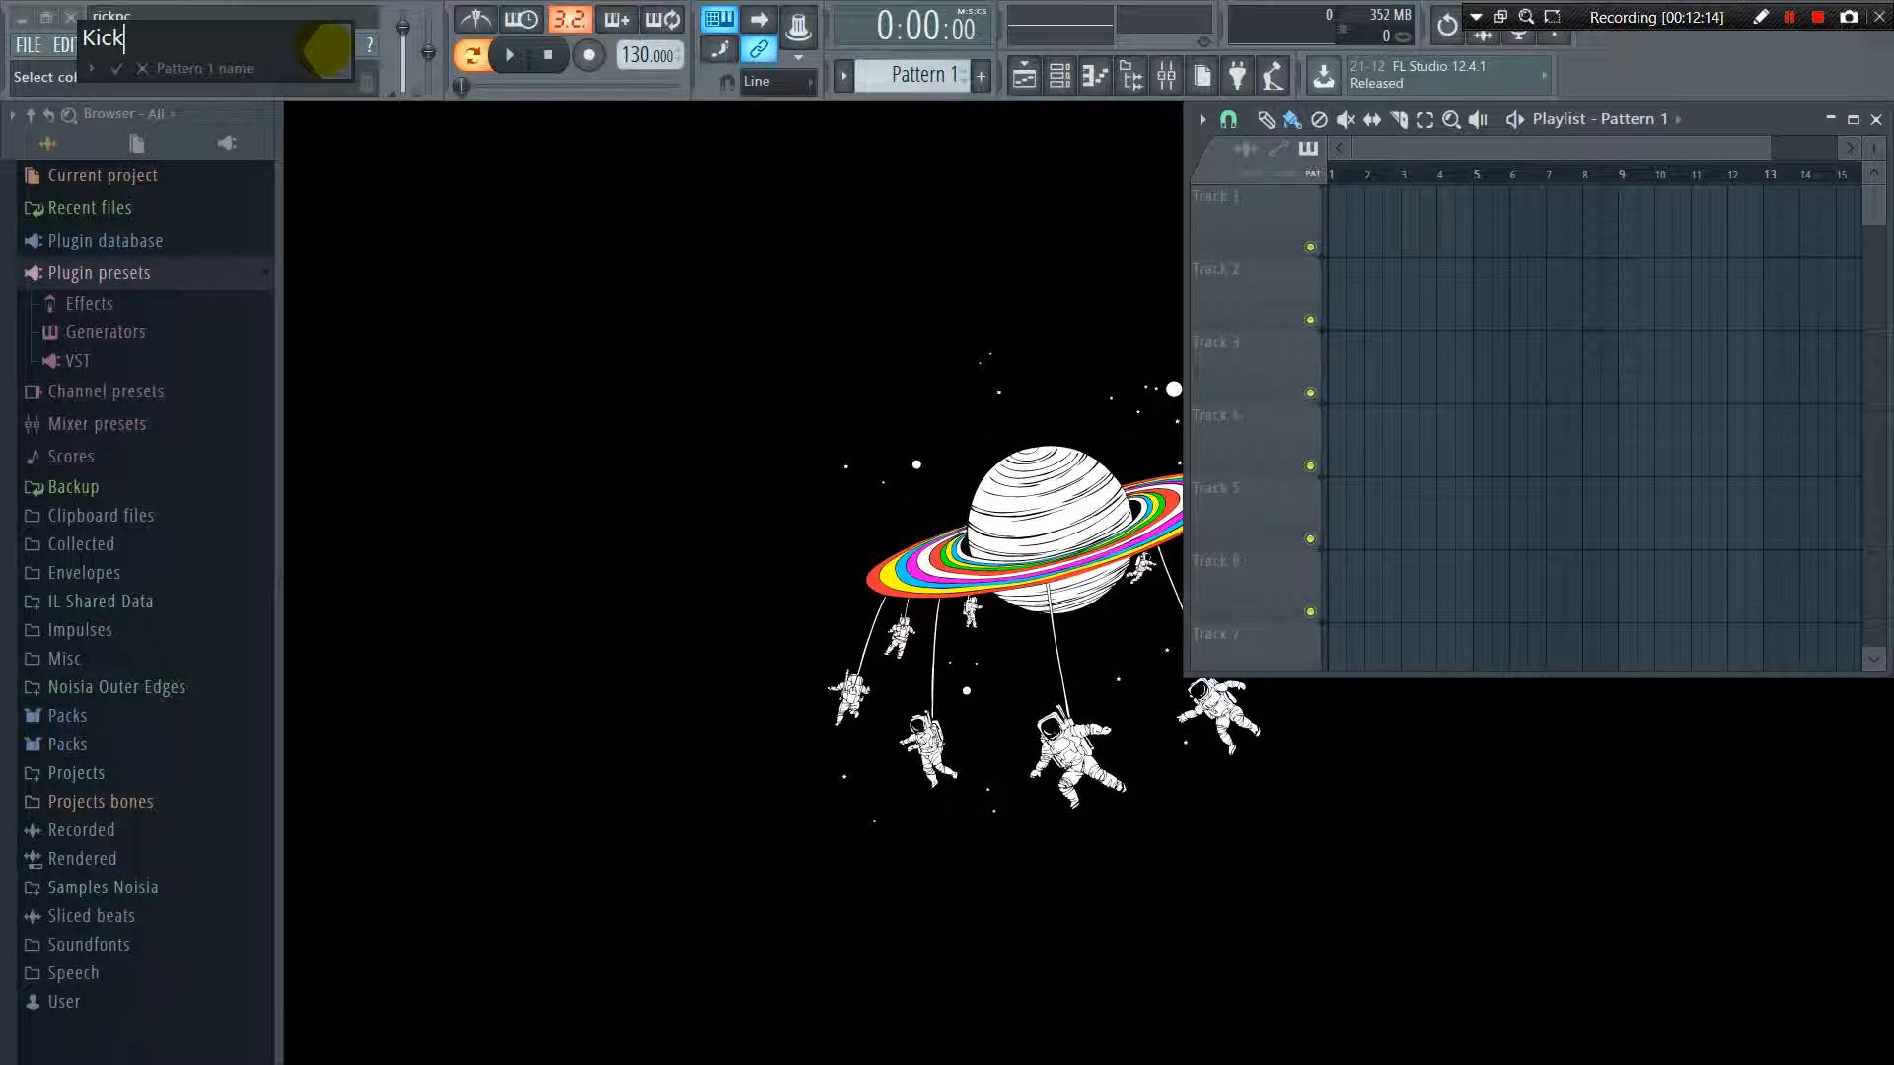
pyautogui.click(325, 49)
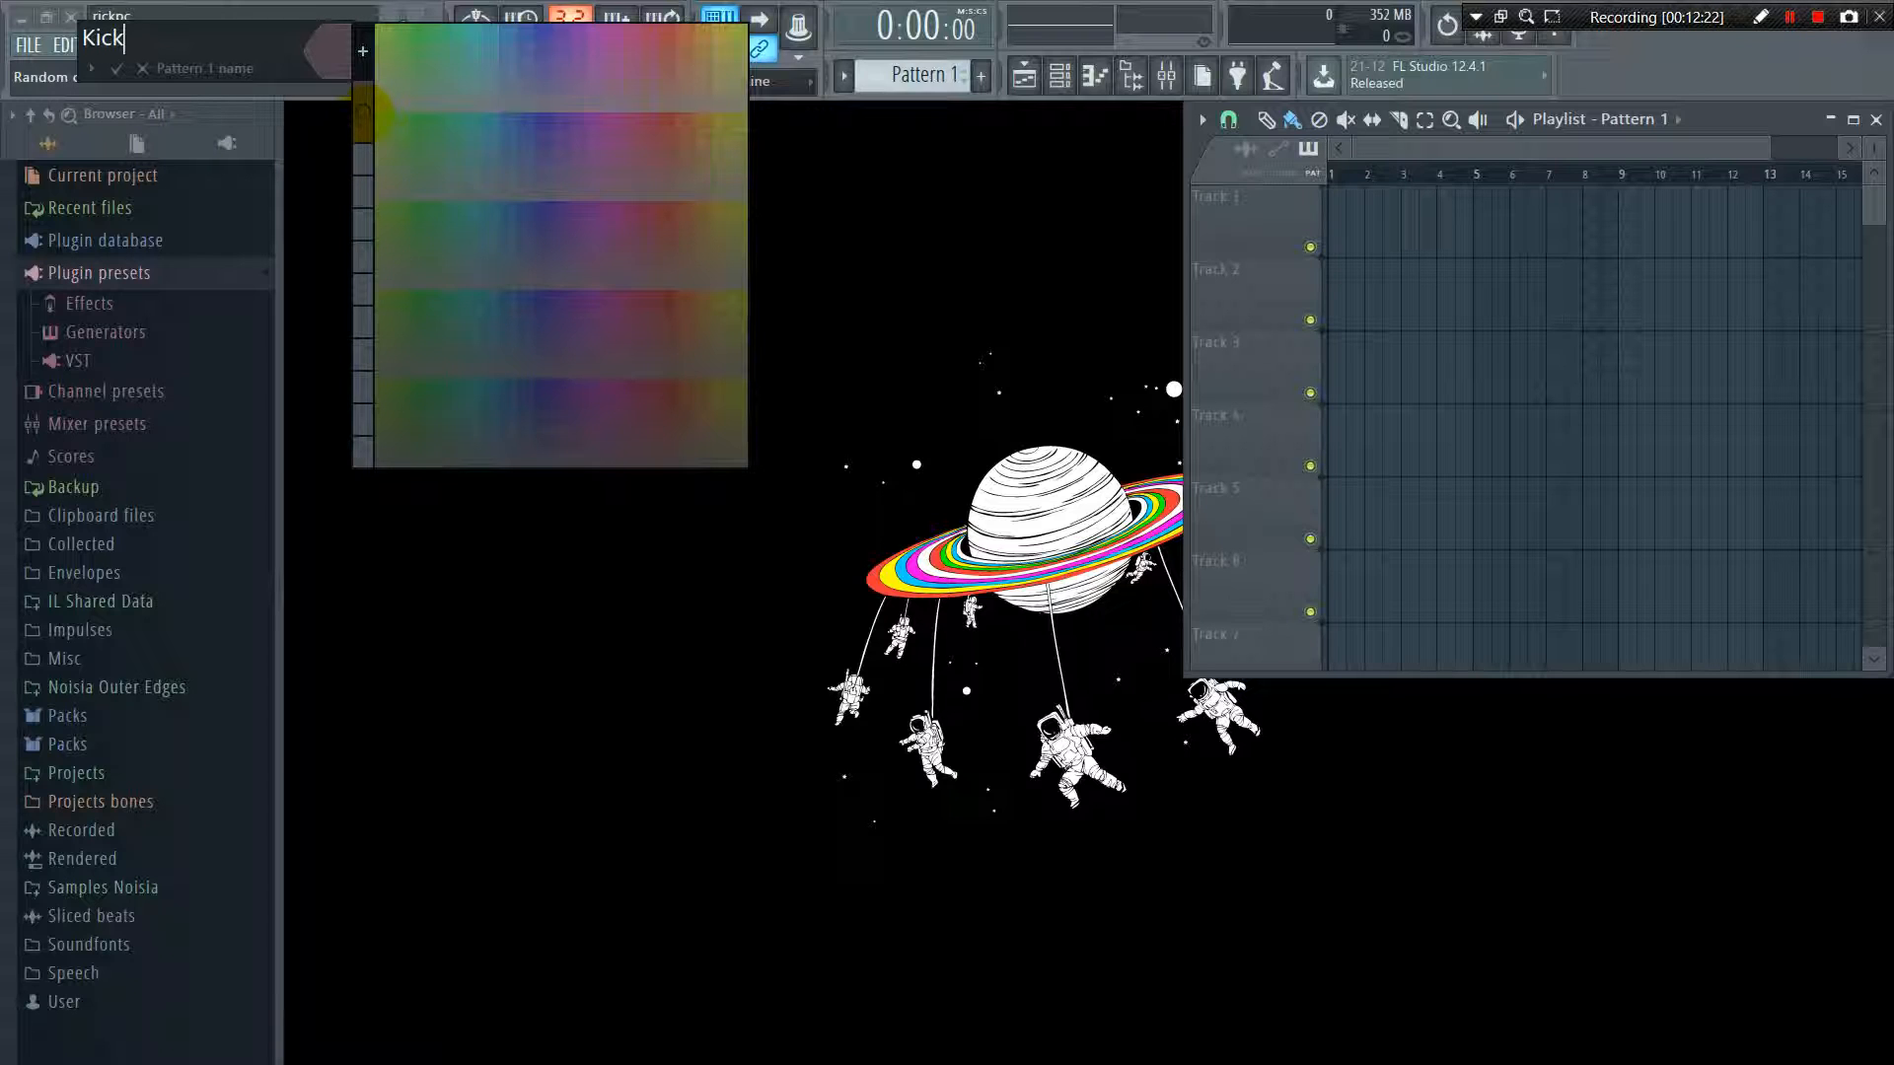
pyautogui.click(362, 110)
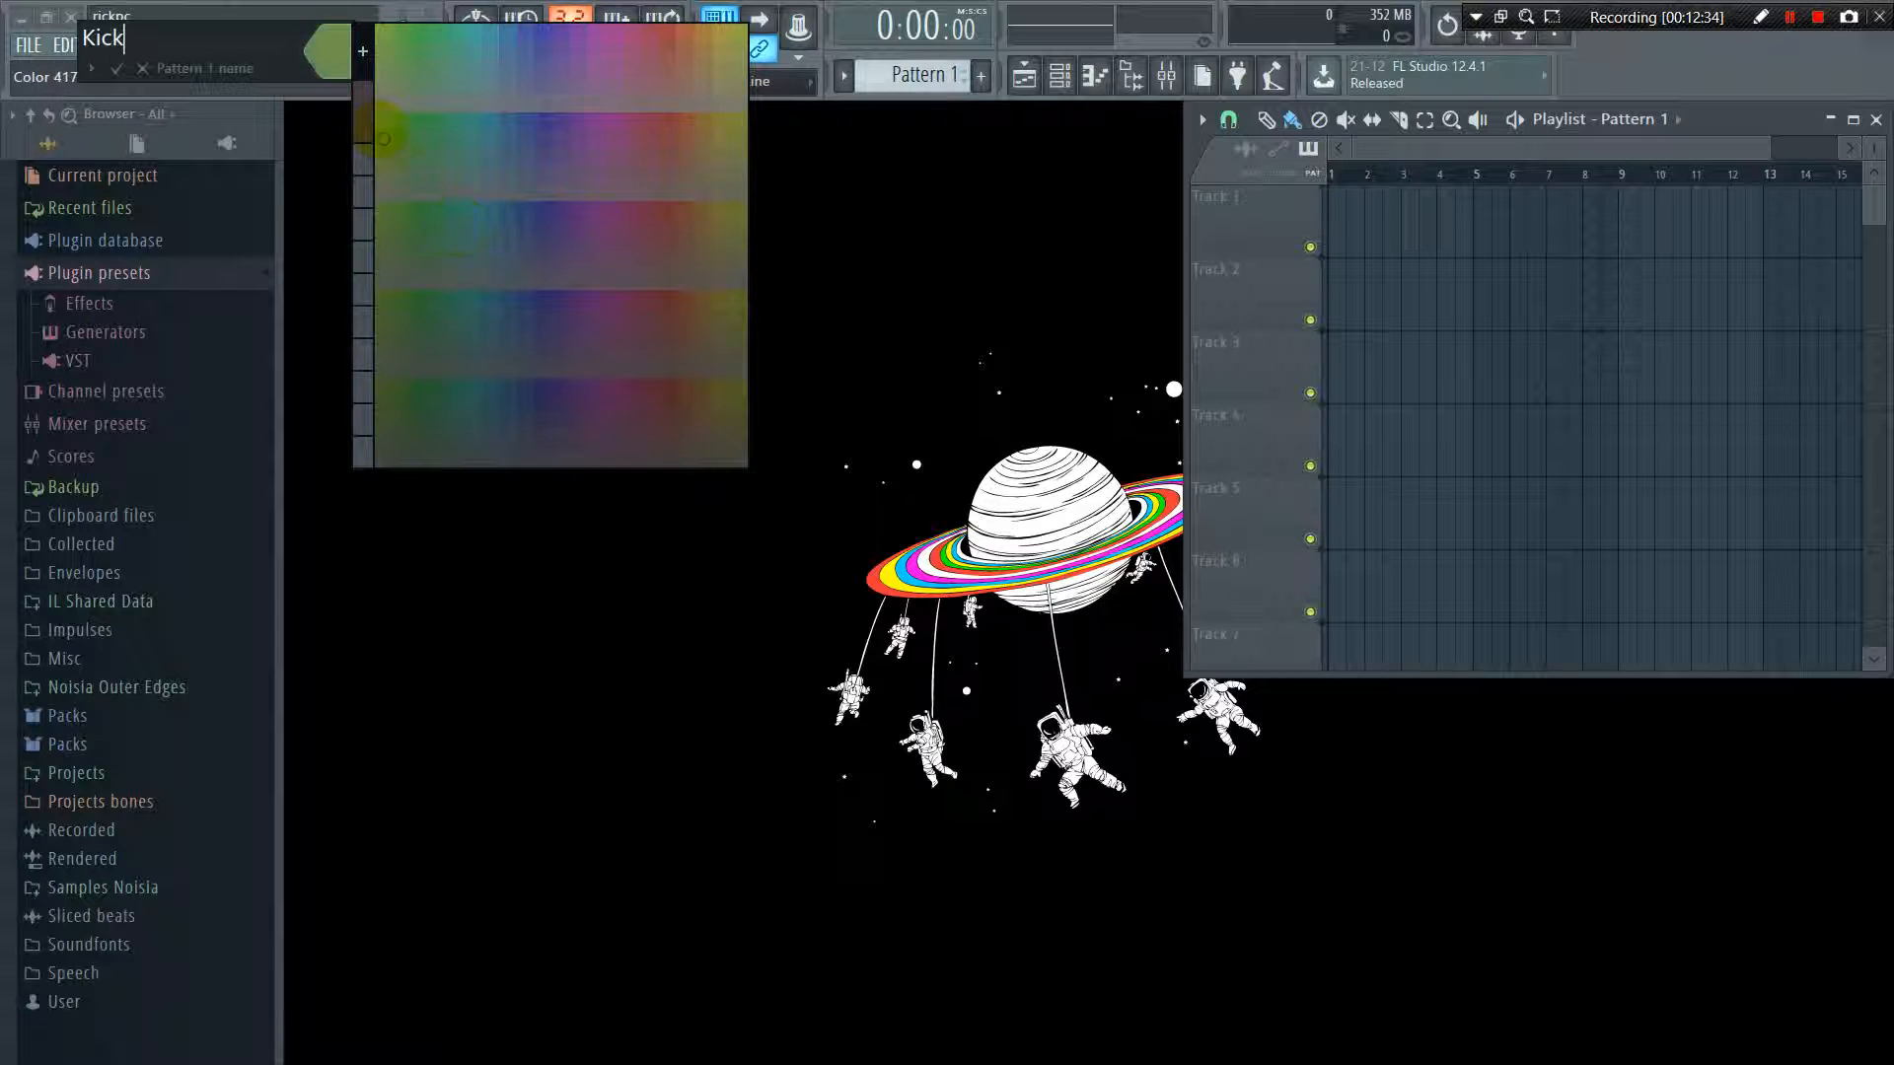
pyautogui.click(363, 109)
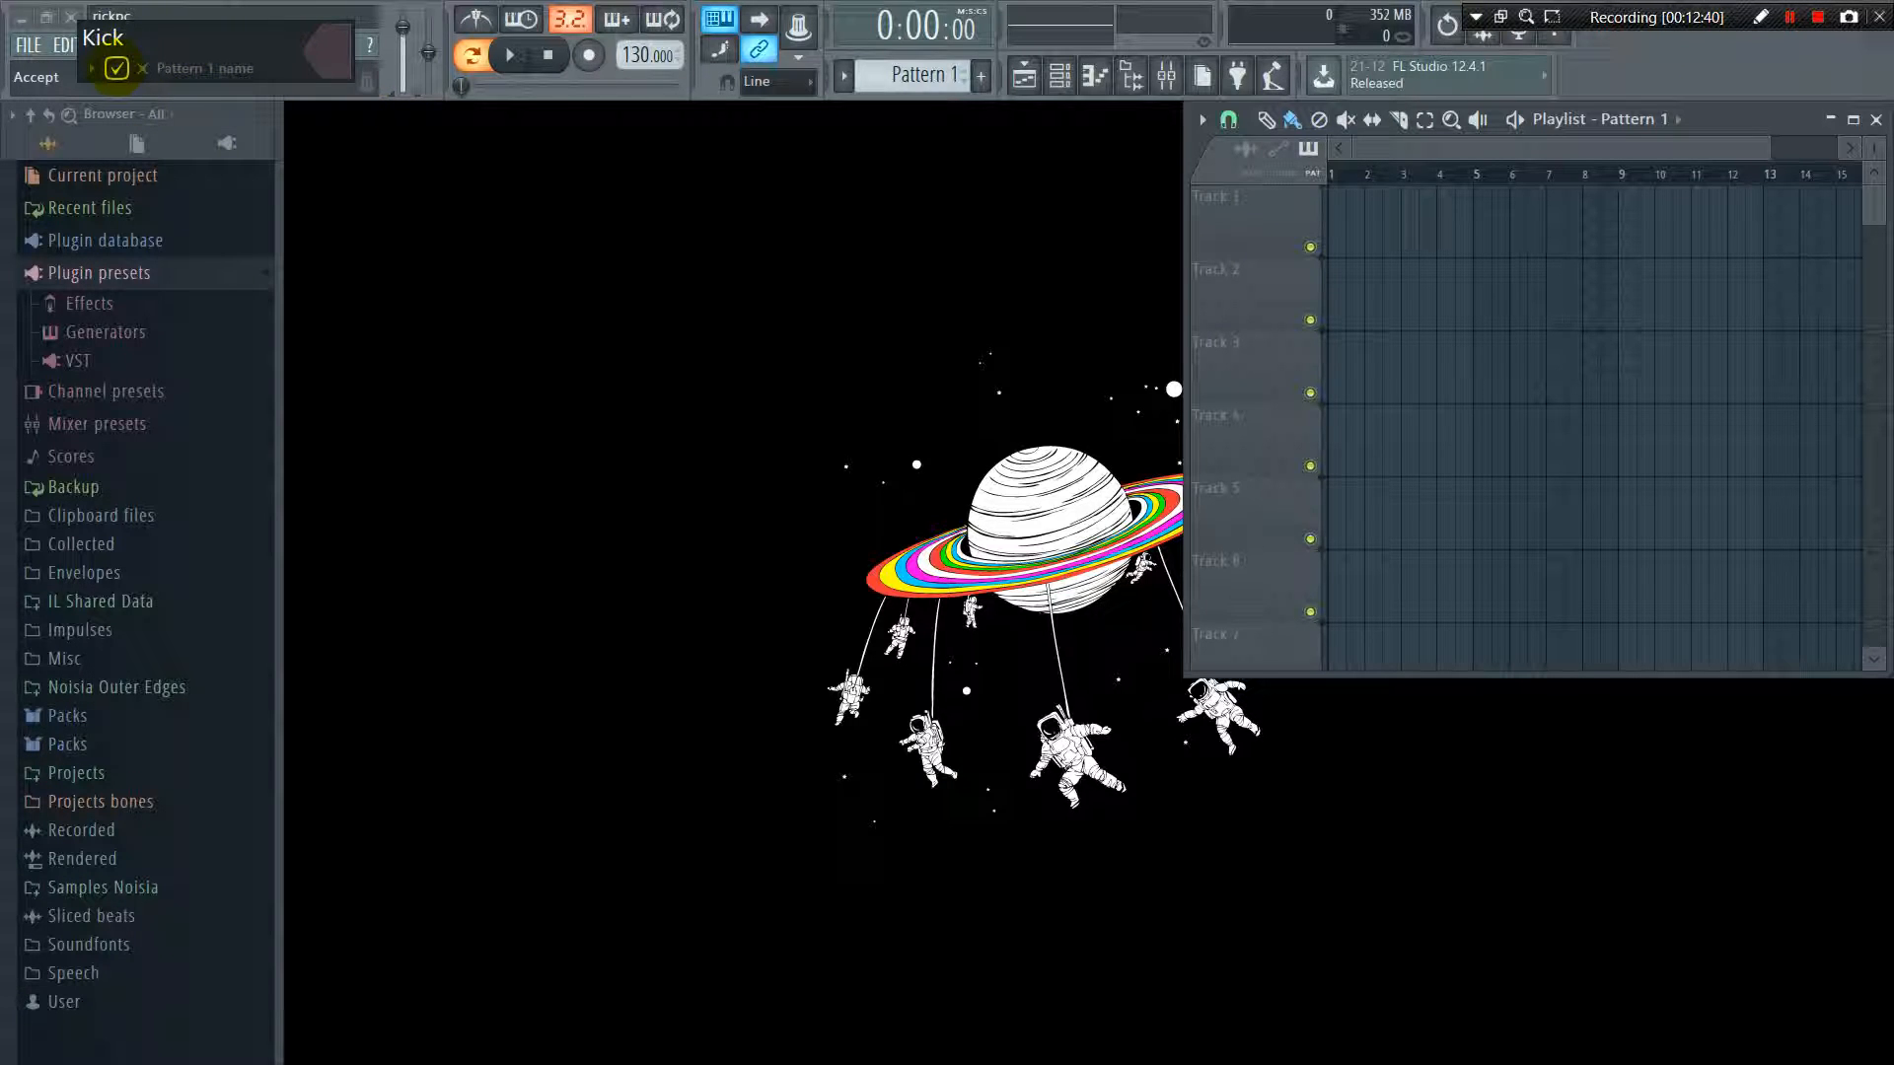
pyautogui.click(116, 68)
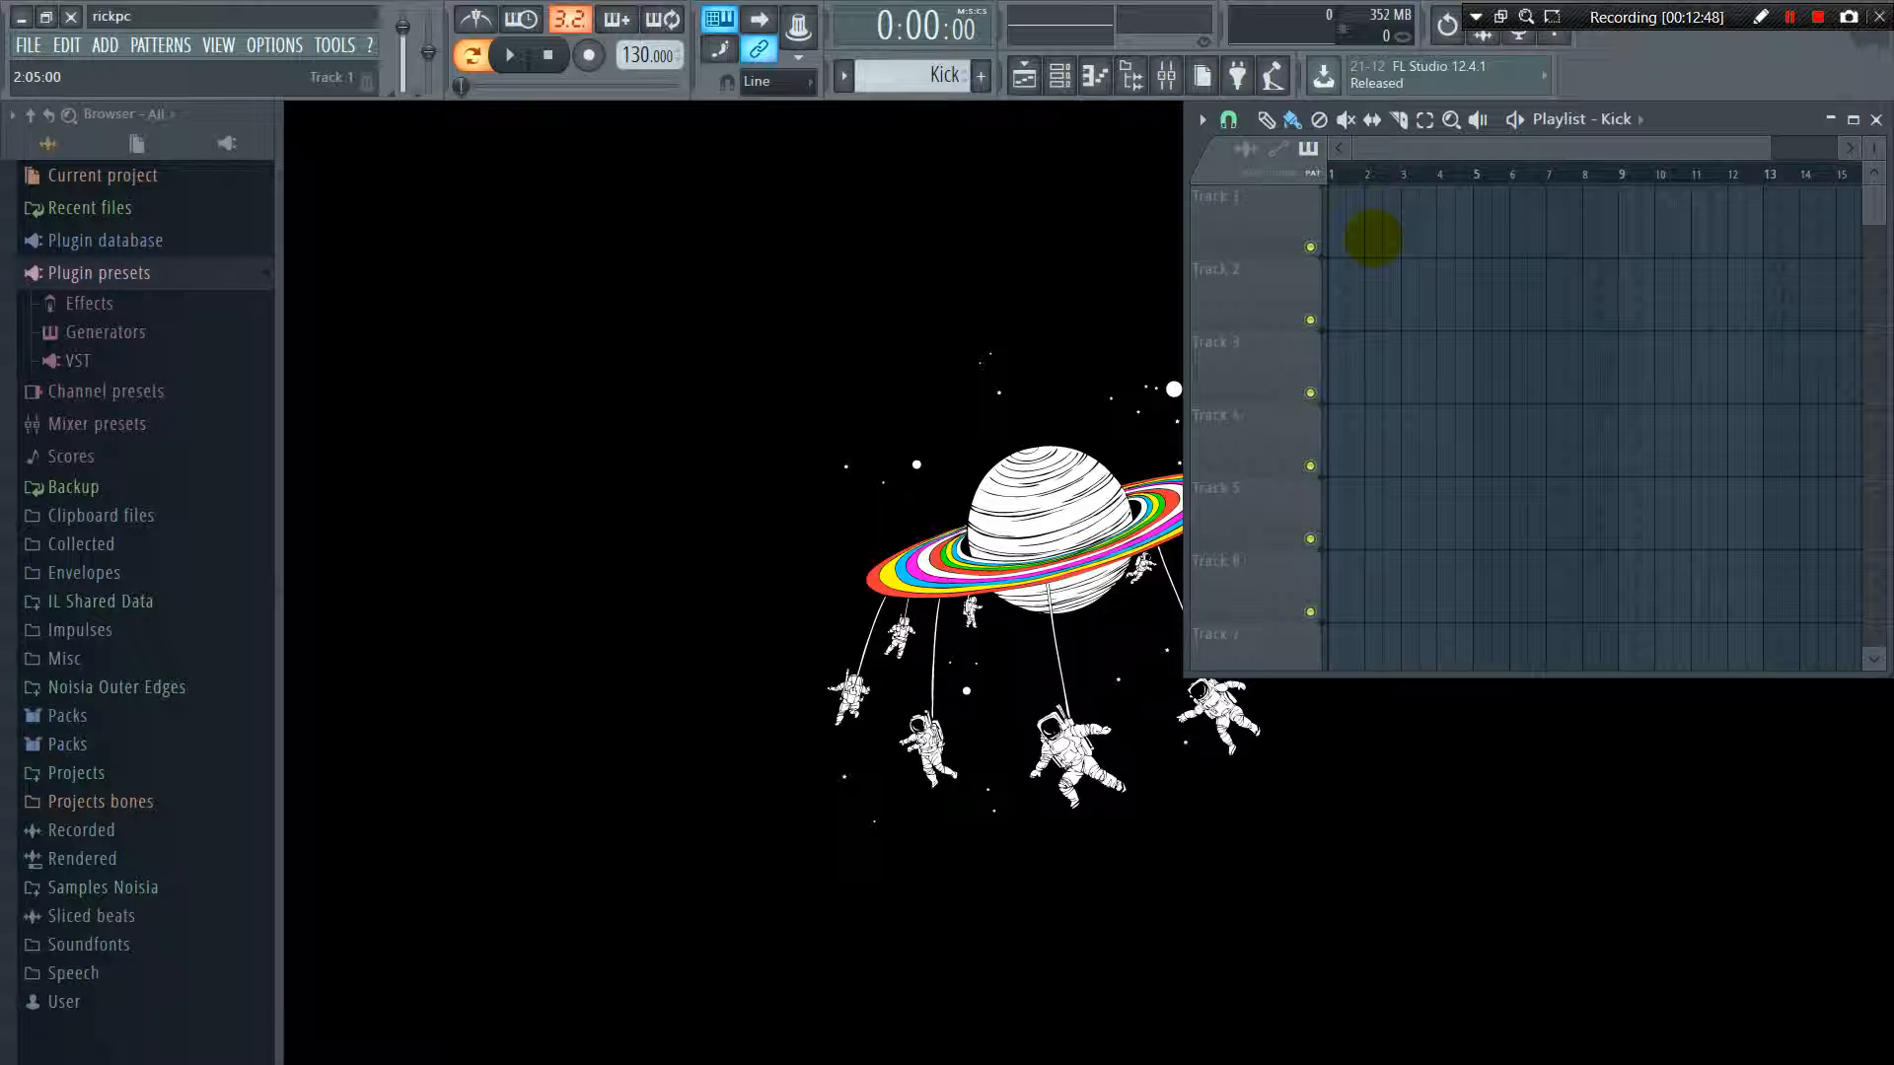
# Try out Kick clips on Tracks 1 and 2 of the playlist, shortening the Track 1 clip, and clear them again
pyautogui.click(1374, 232)
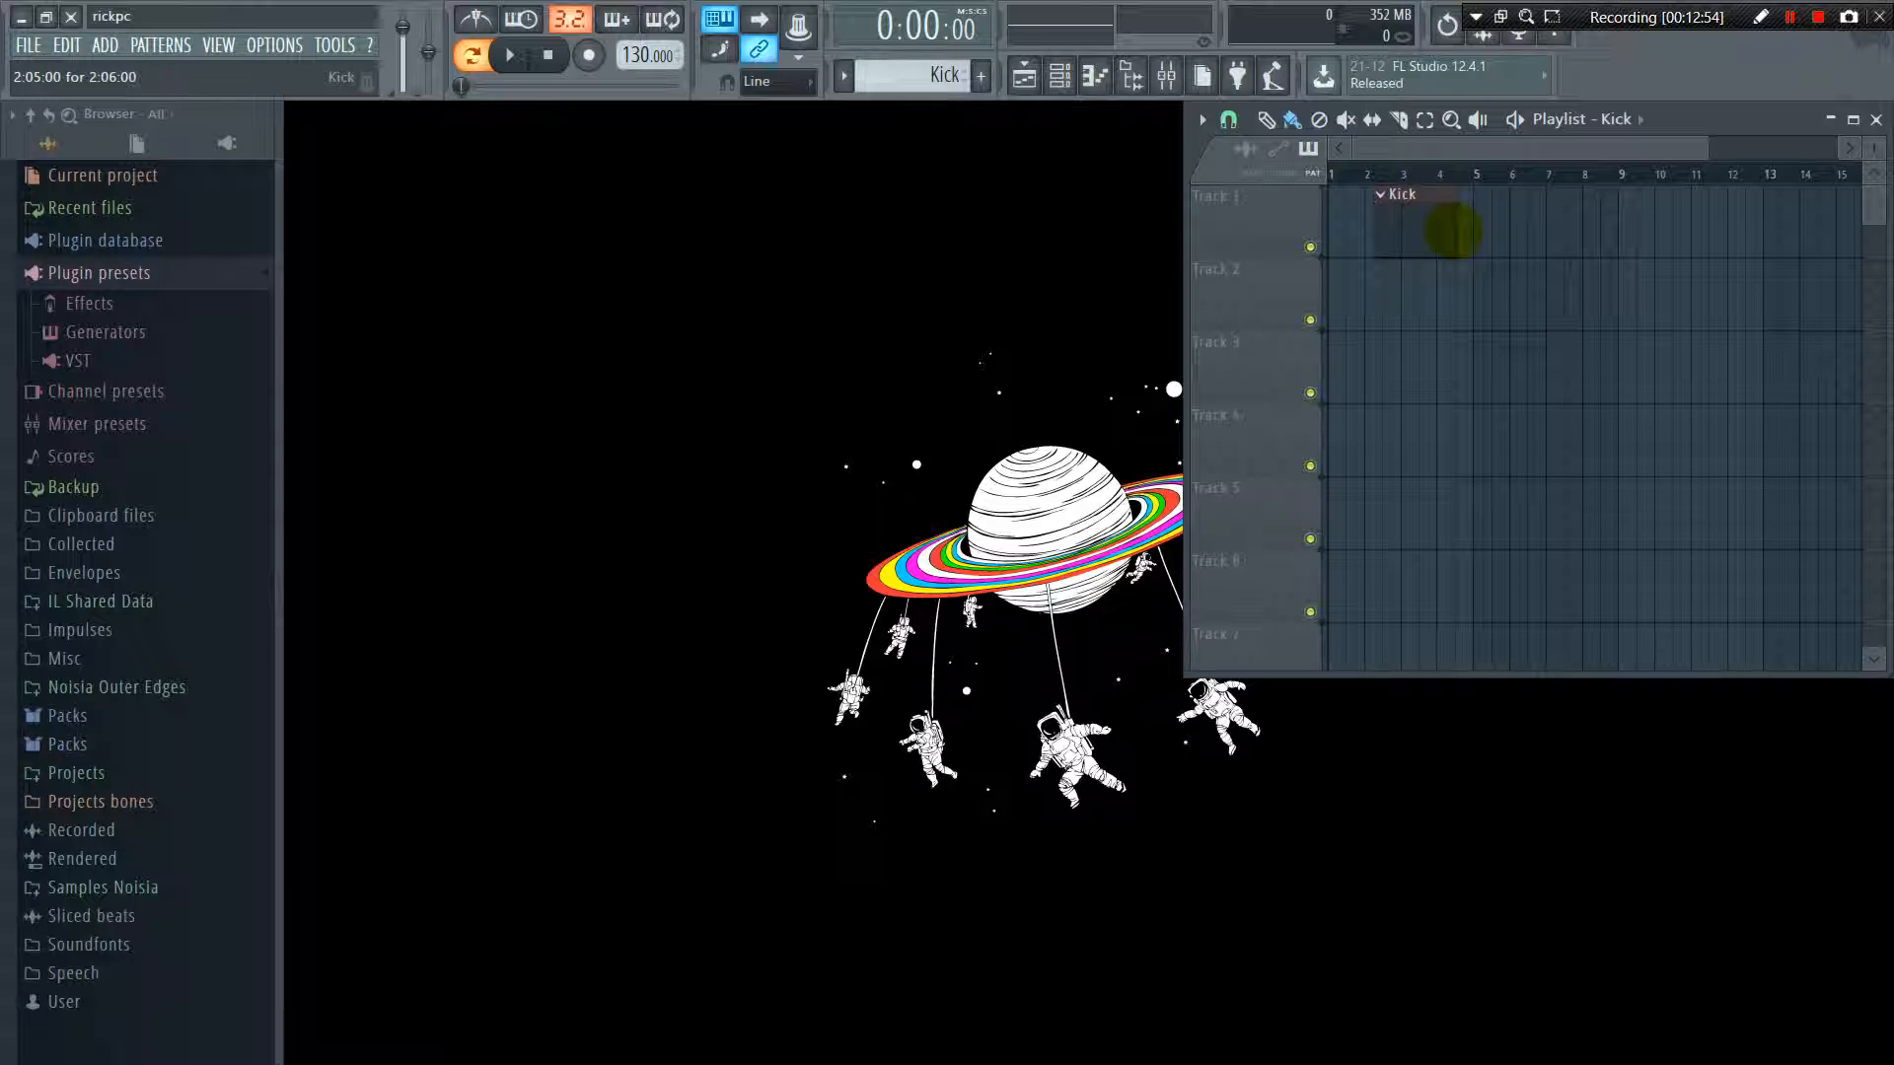
pyautogui.click(1405, 223)
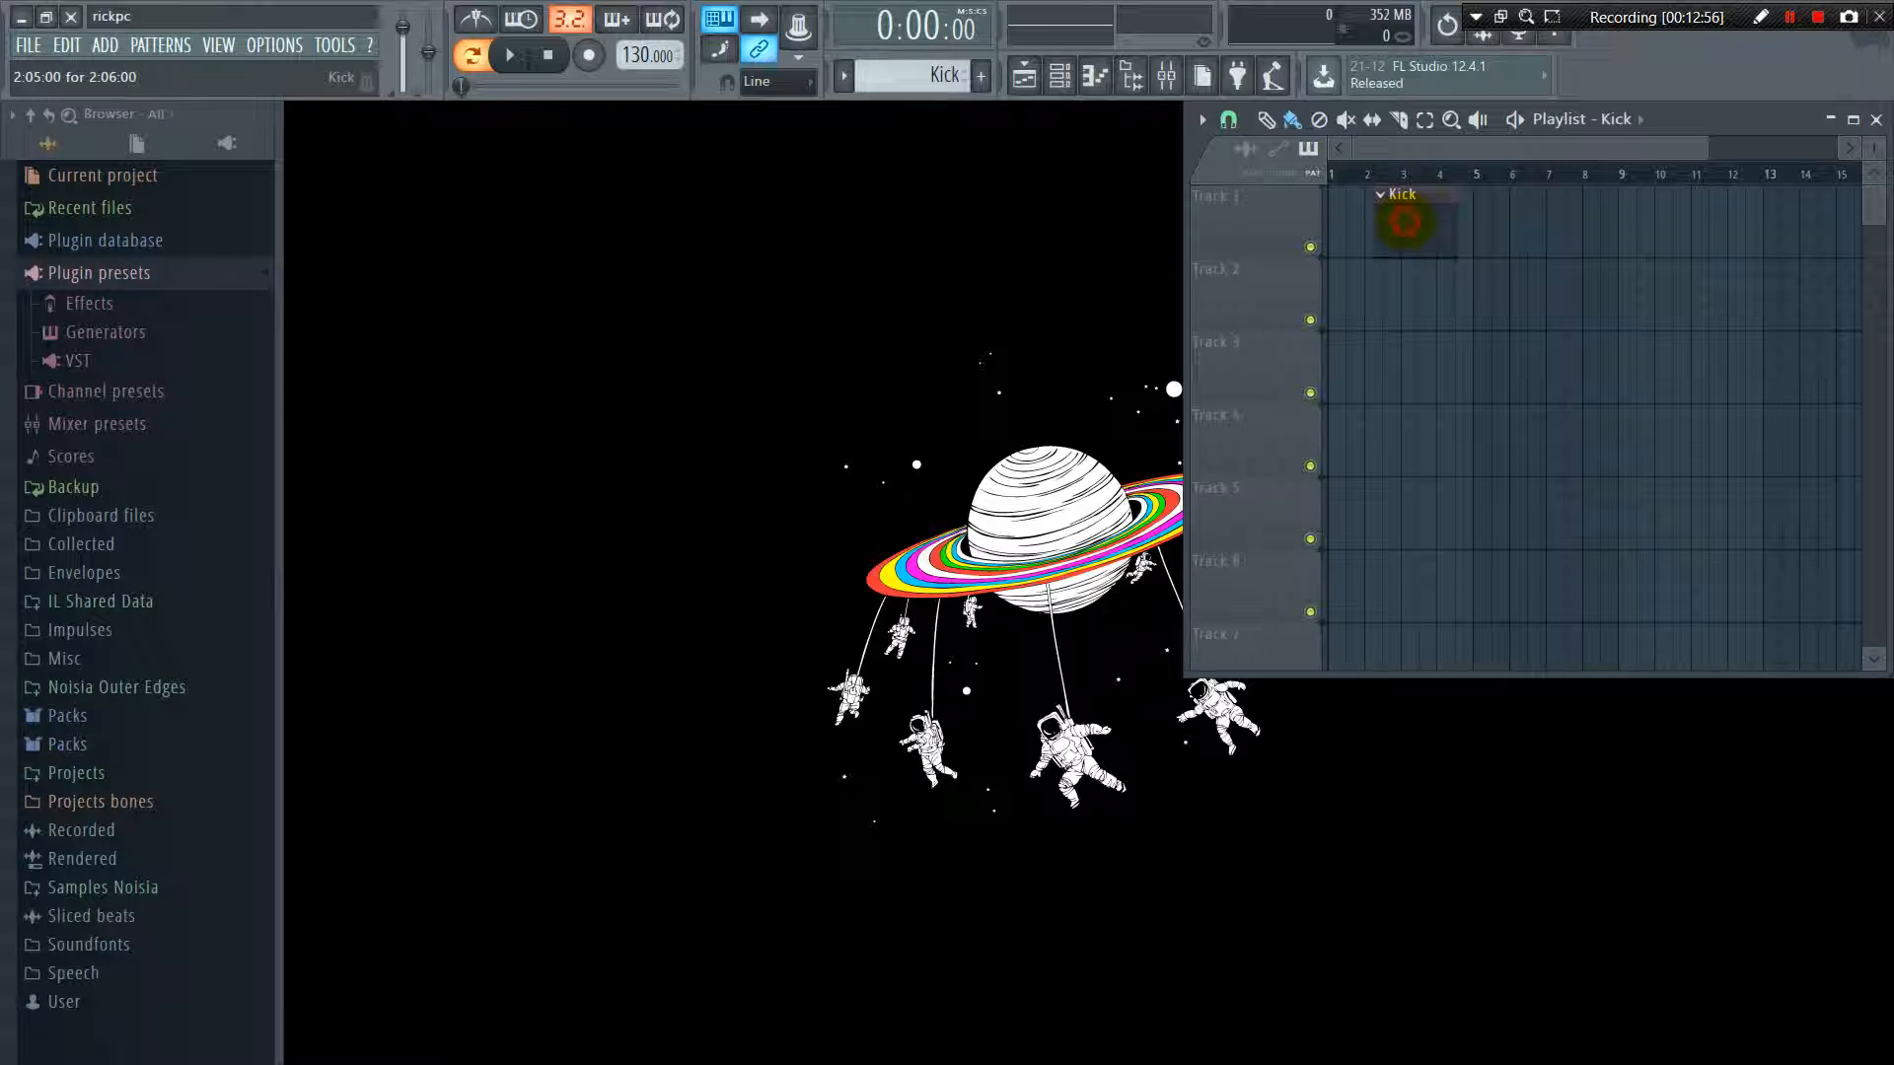
pyautogui.click(1397, 266)
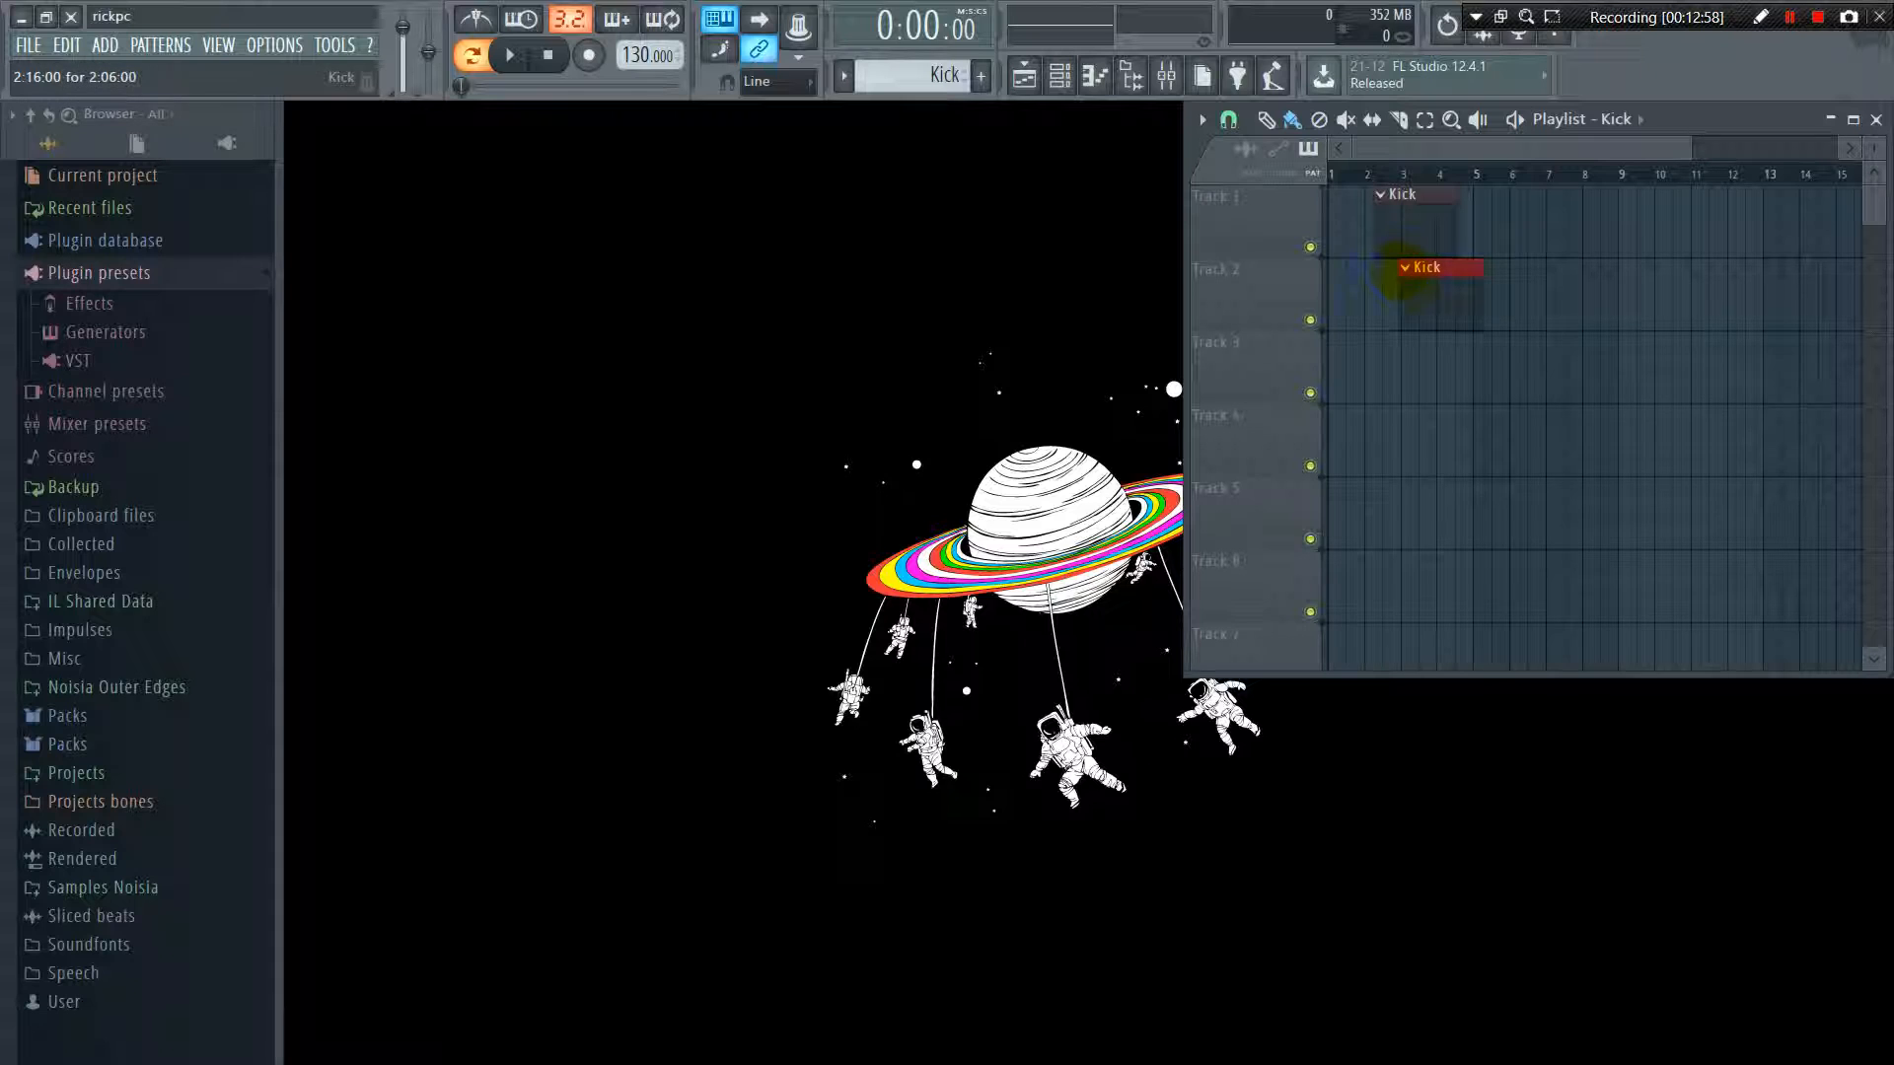
pyautogui.click(1406, 268)
pyautogui.click(1446, 268)
pyautogui.rightClick(1451, 267)
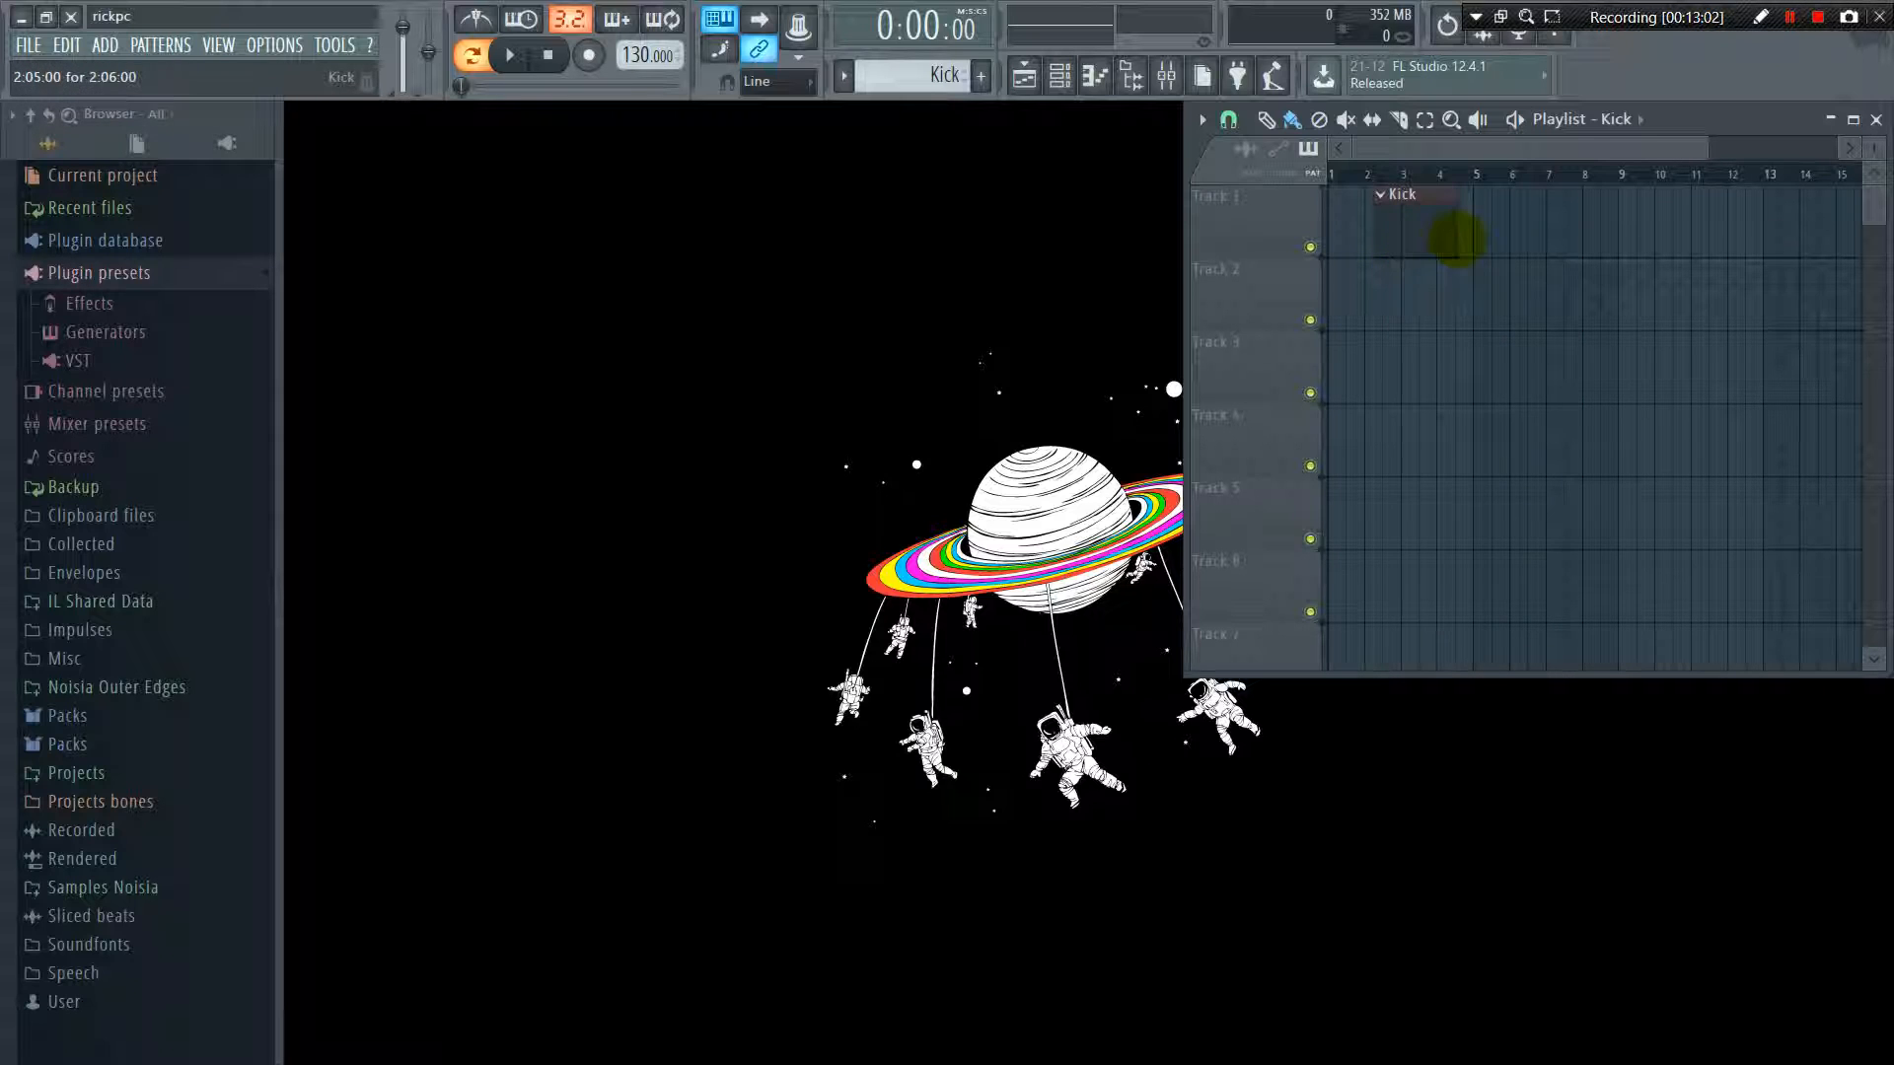
pyautogui.moveTo(1453, 233); pyautogui.dragTo(1411, 232)
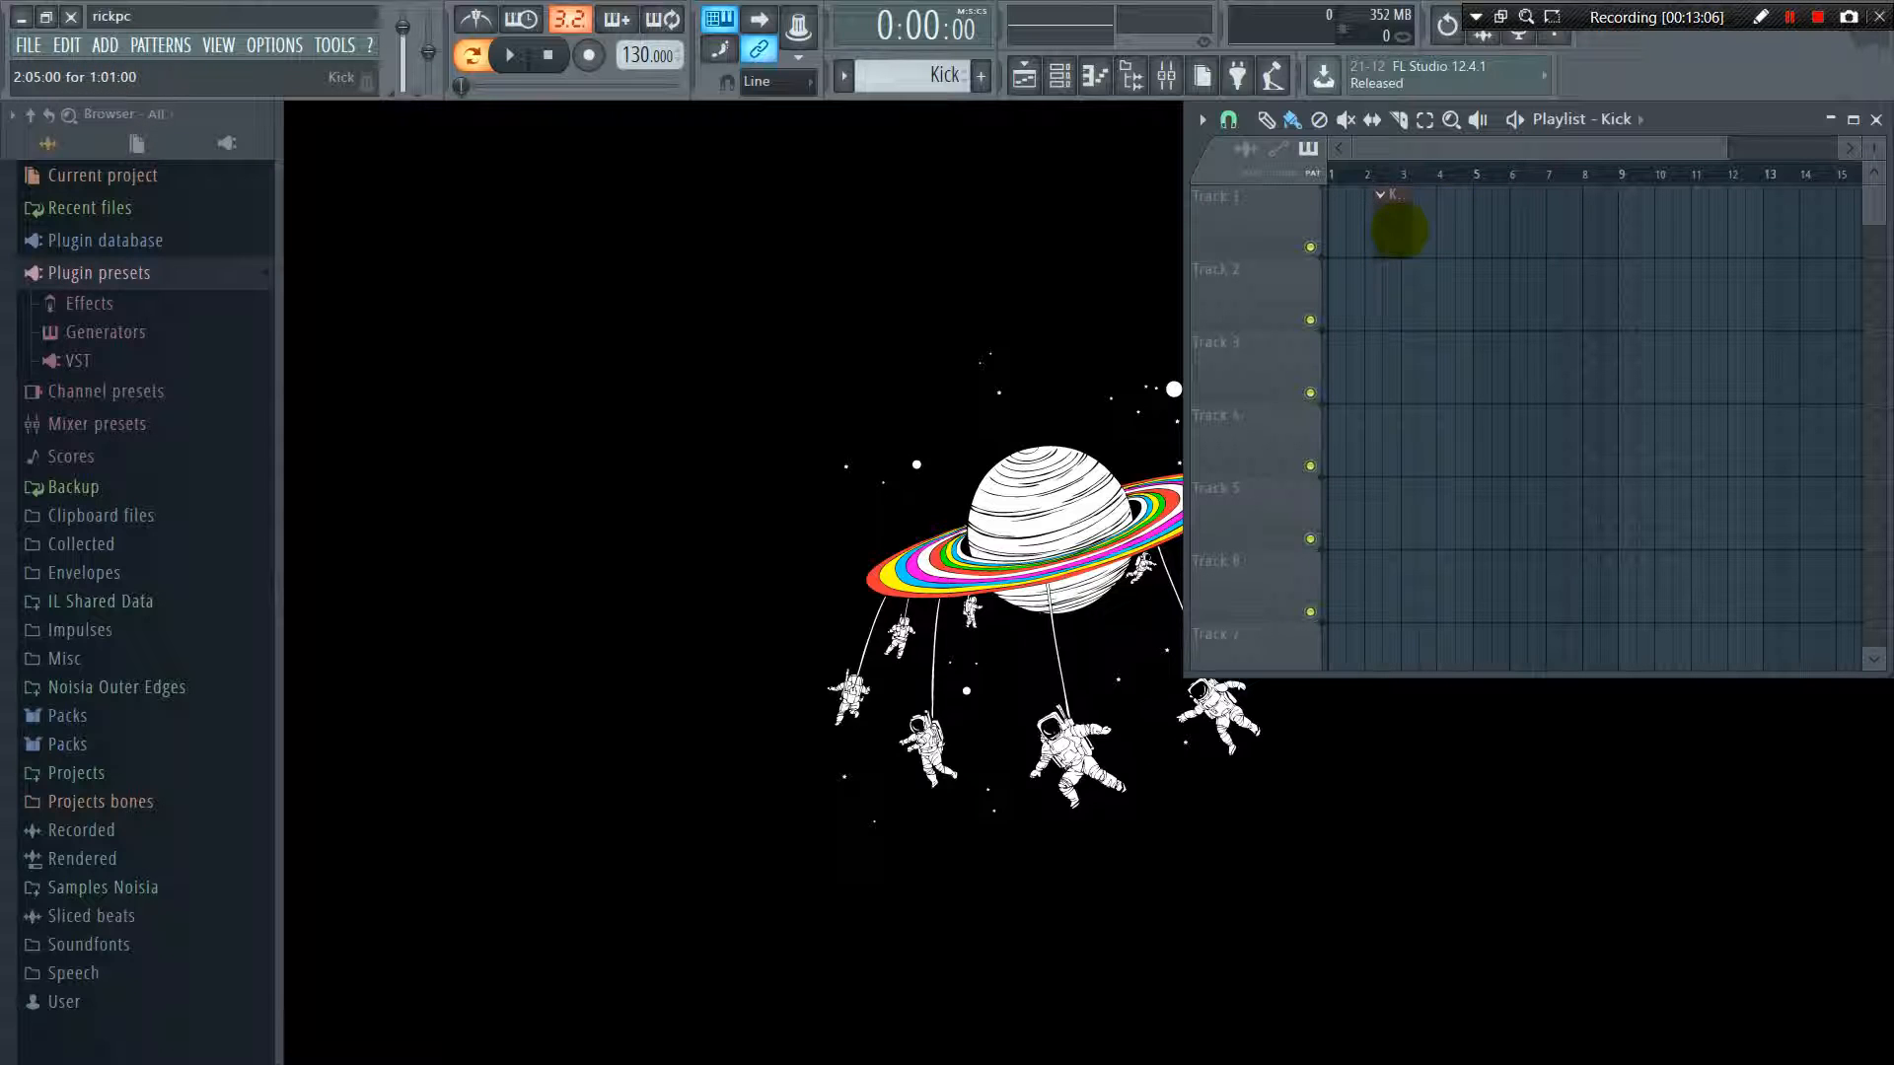
pyautogui.rightClick(1402, 231)
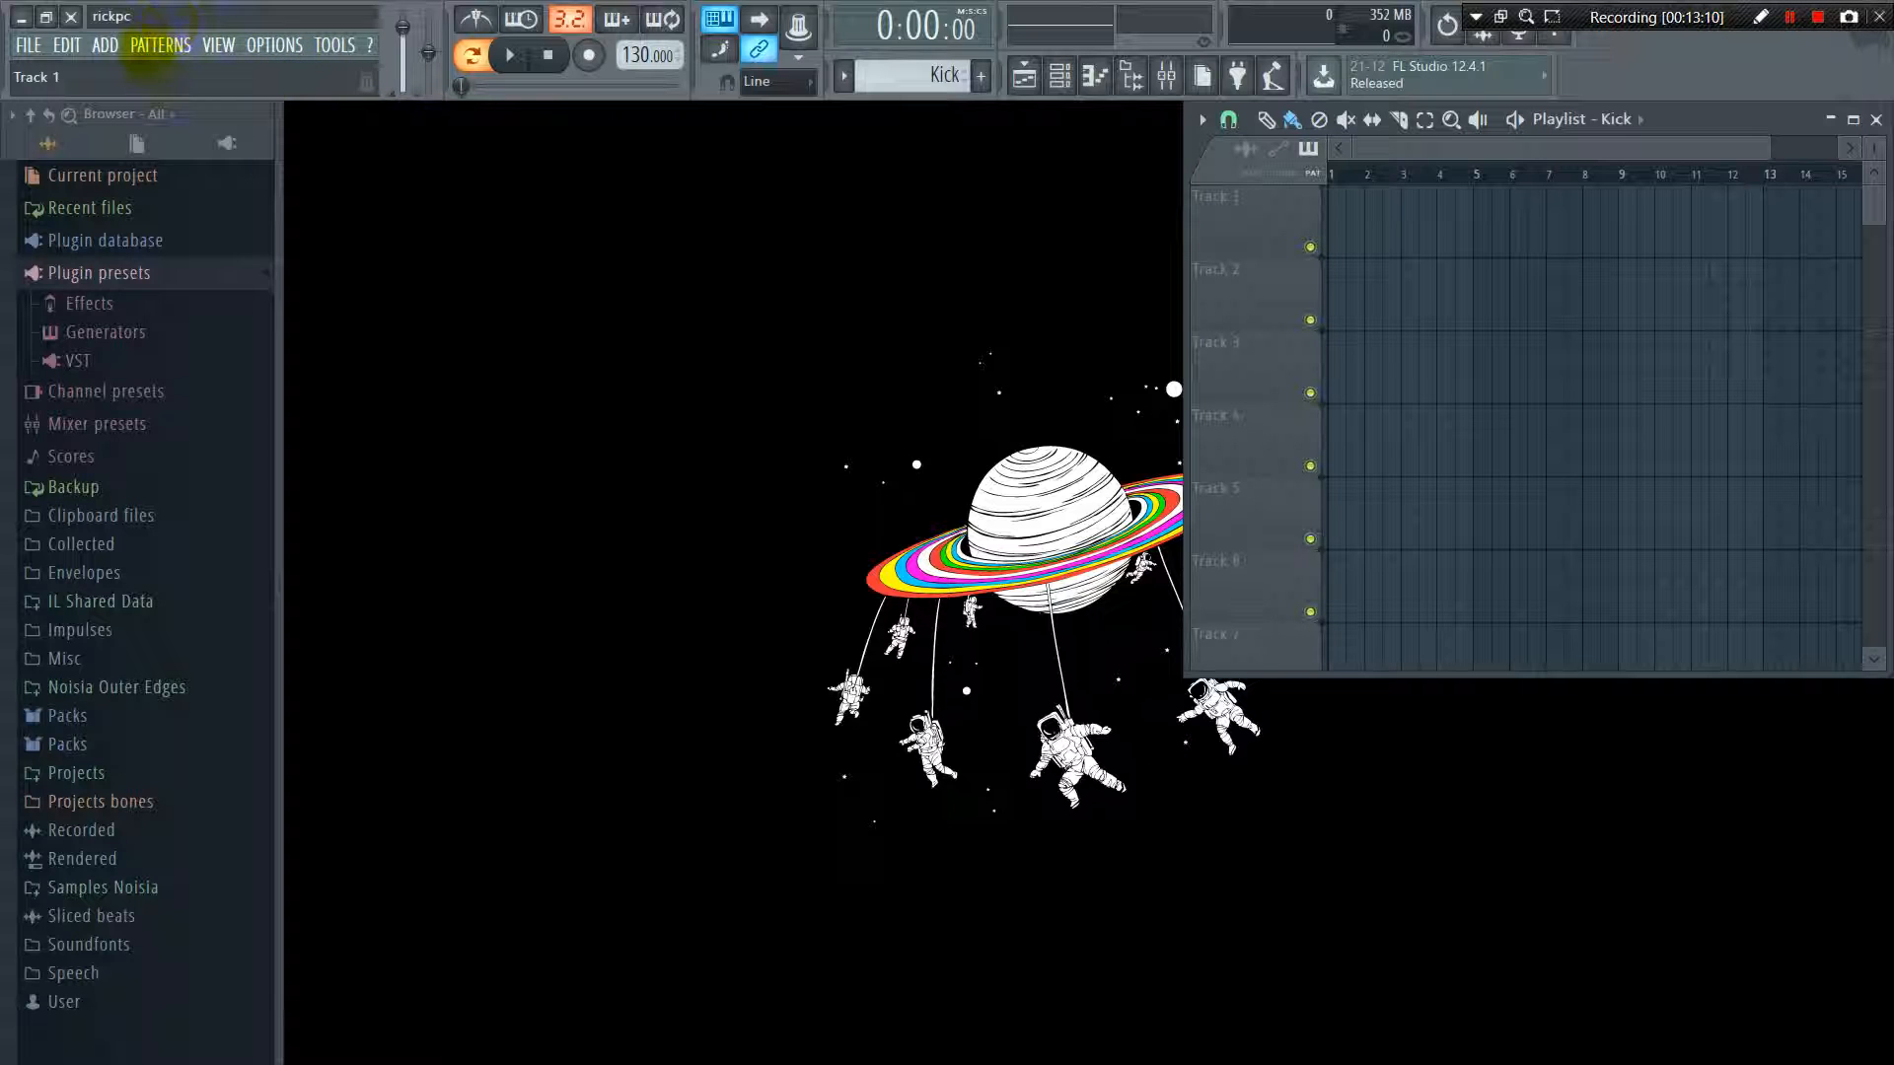
# Show the Kick pattern in the project browser
pyautogui.click(158, 45)
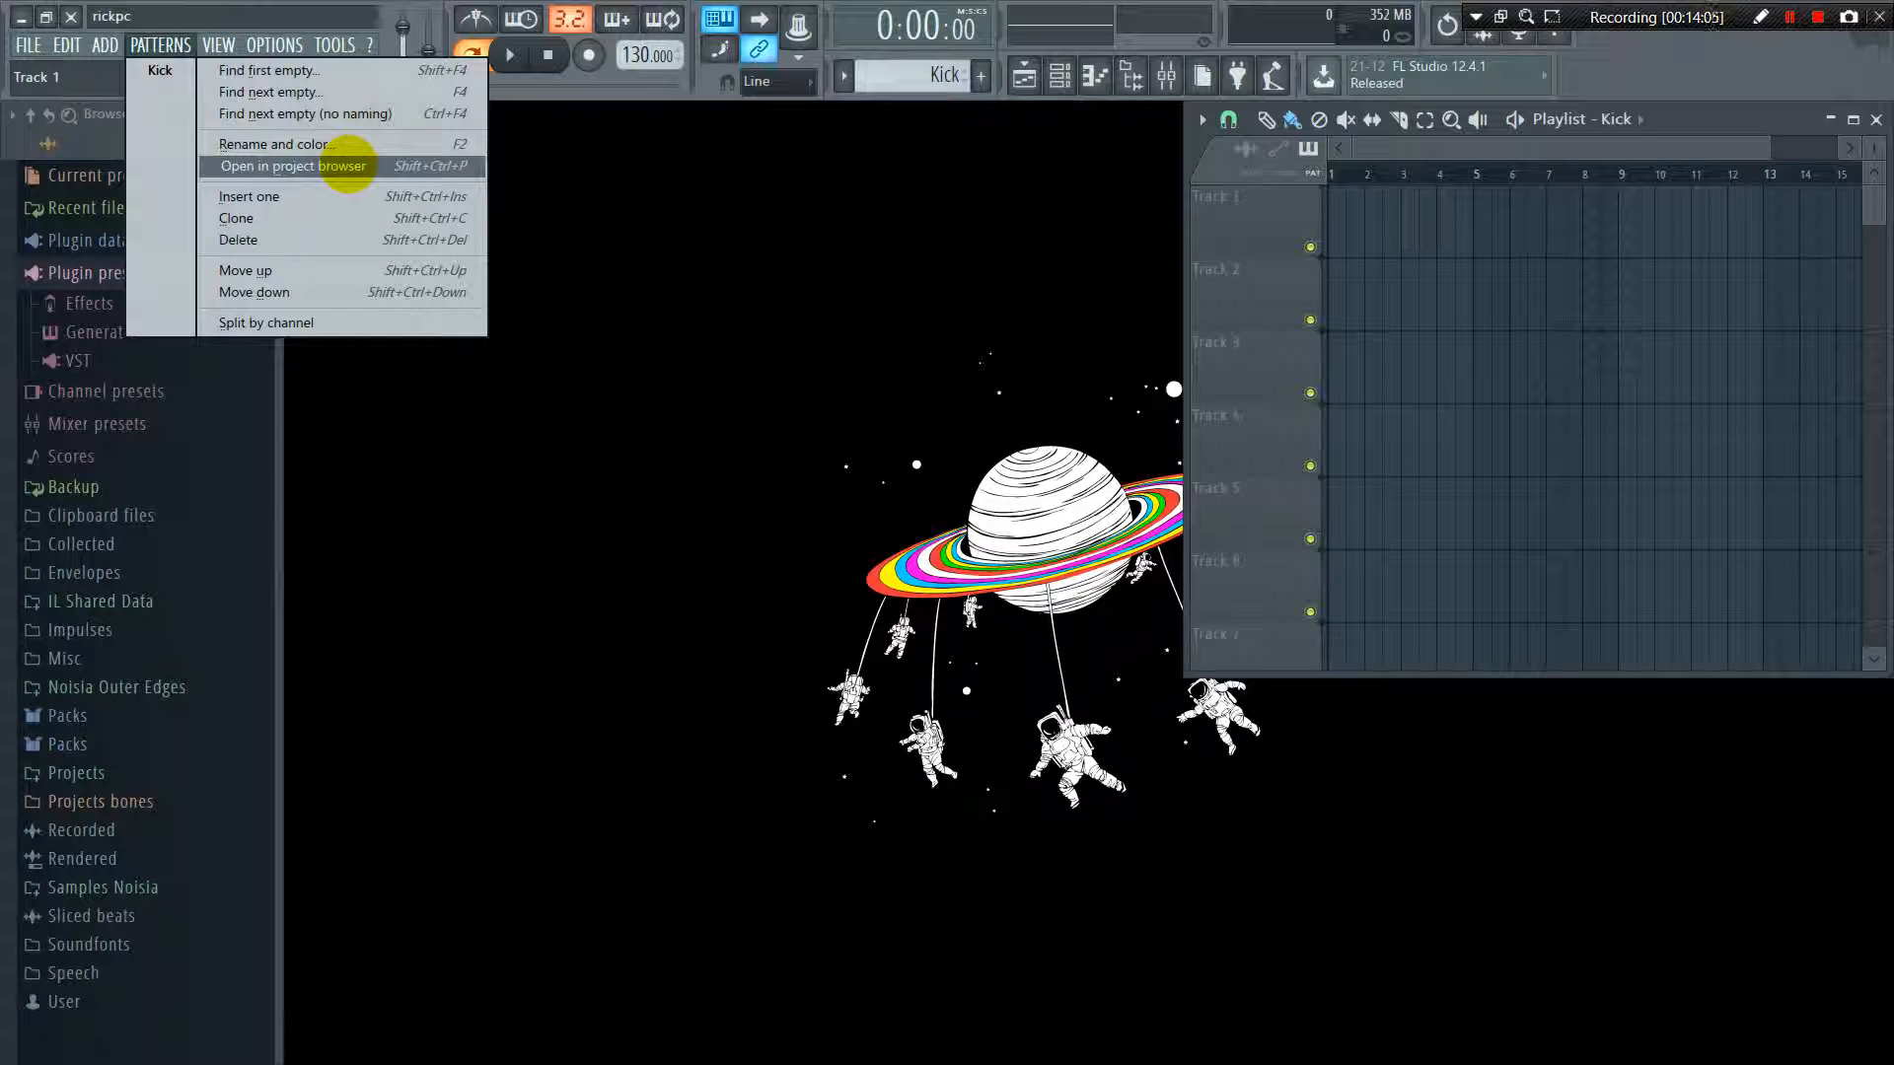
pyautogui.click(347, 166)
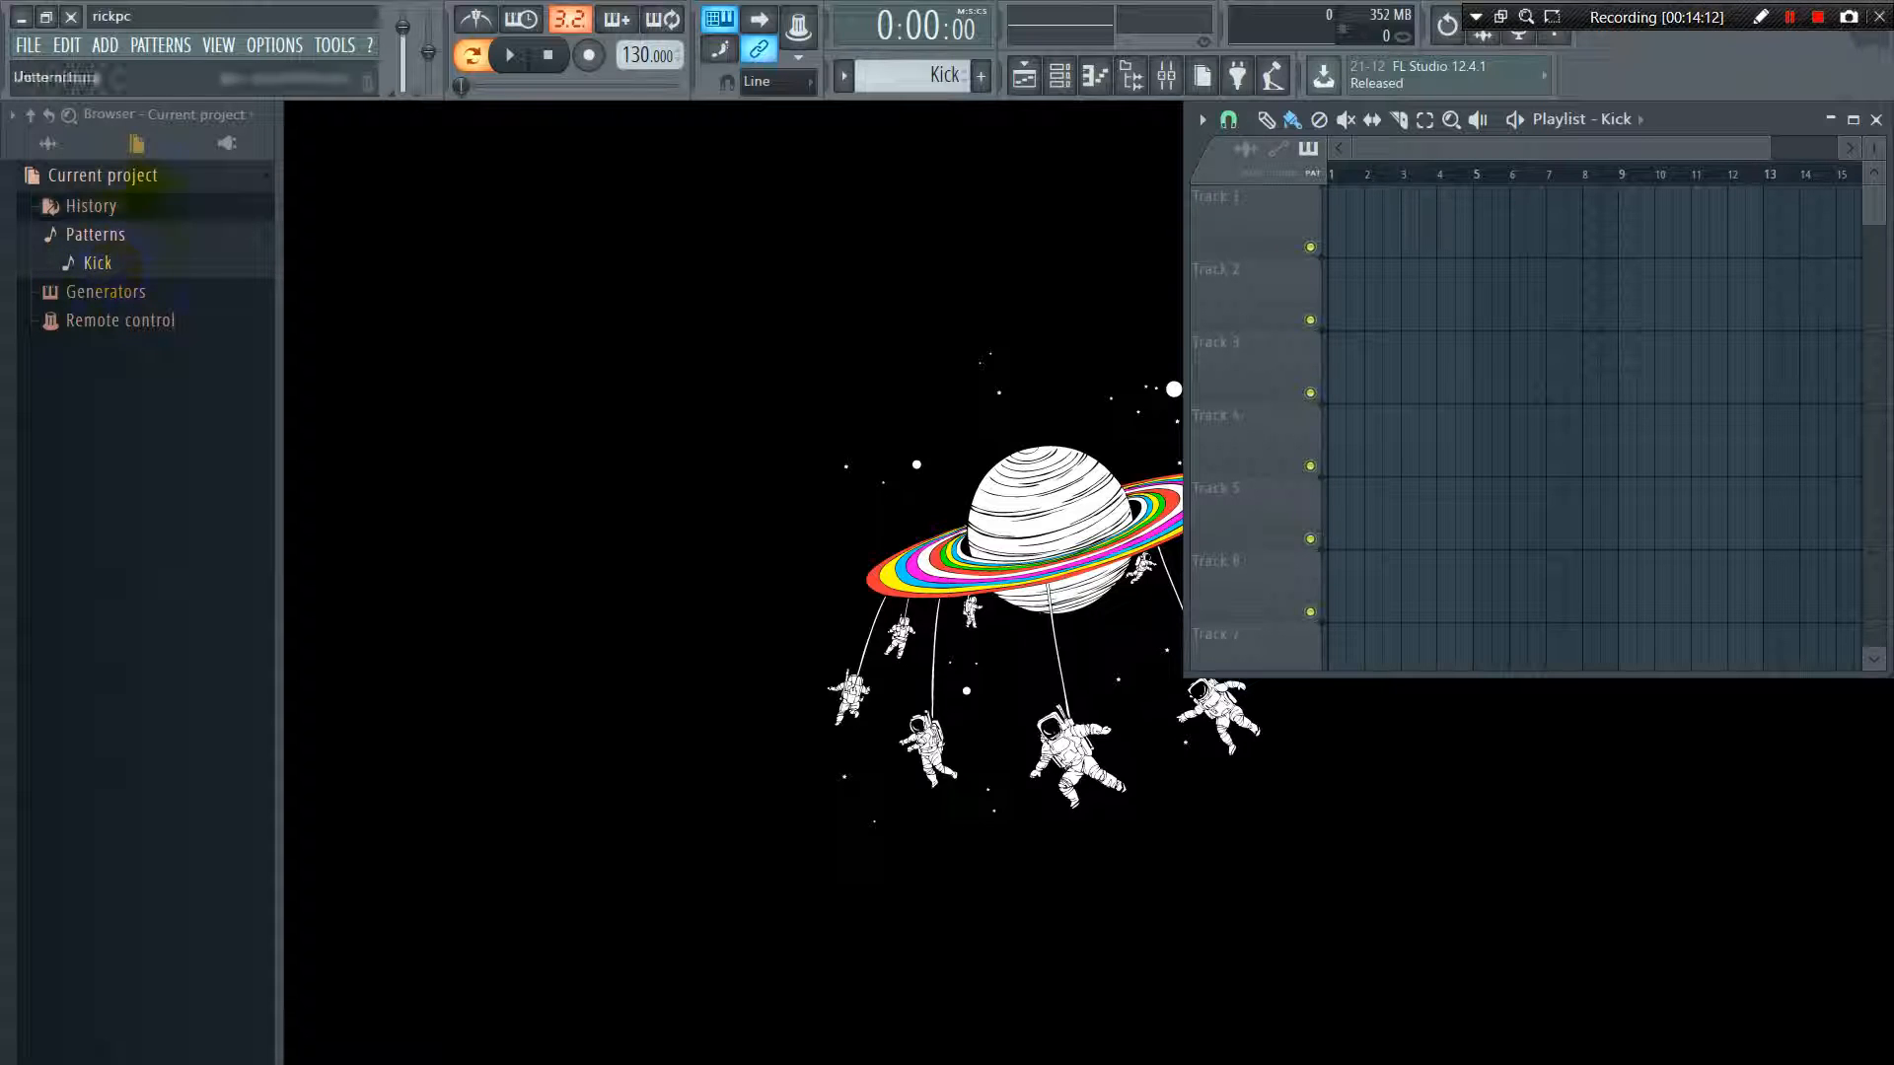
# Insert a new pattern named Snare with a random purple color
pyautogui.click(160, 46)
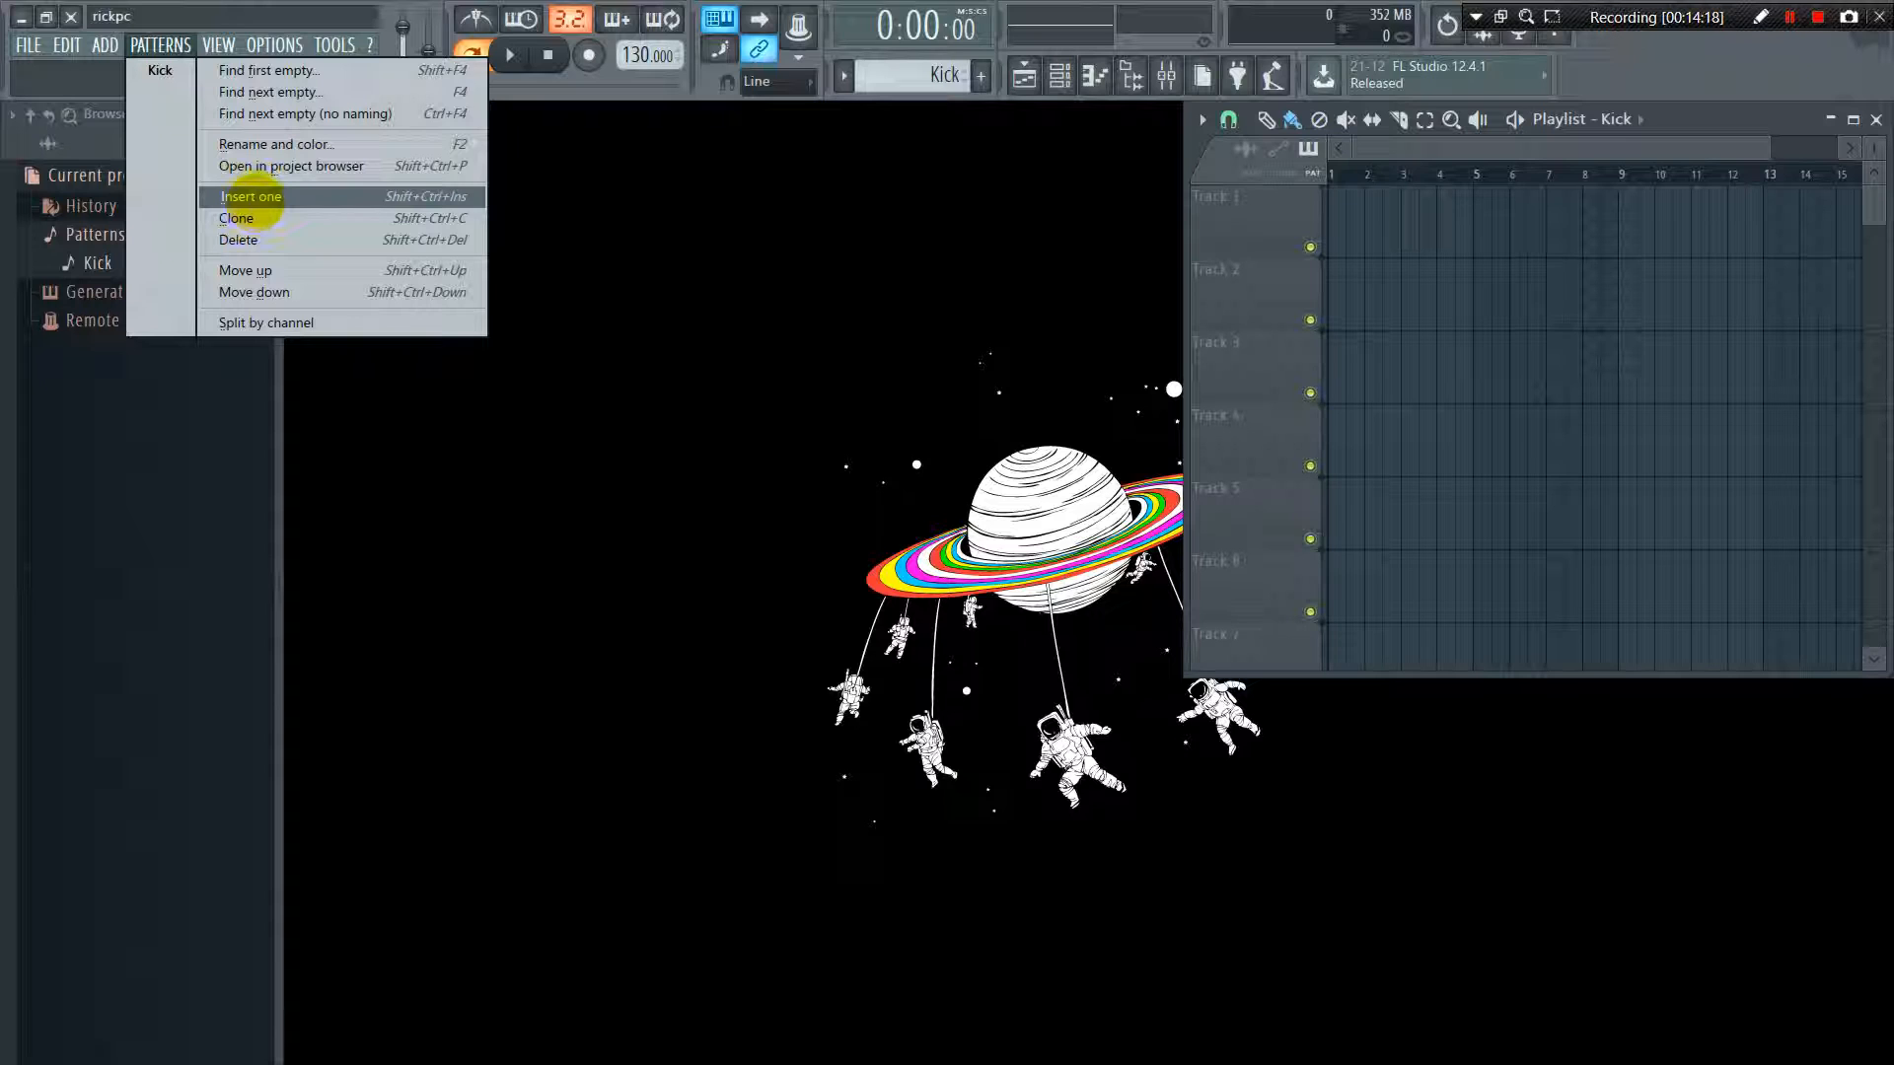
pyautogui.click(251, 196)
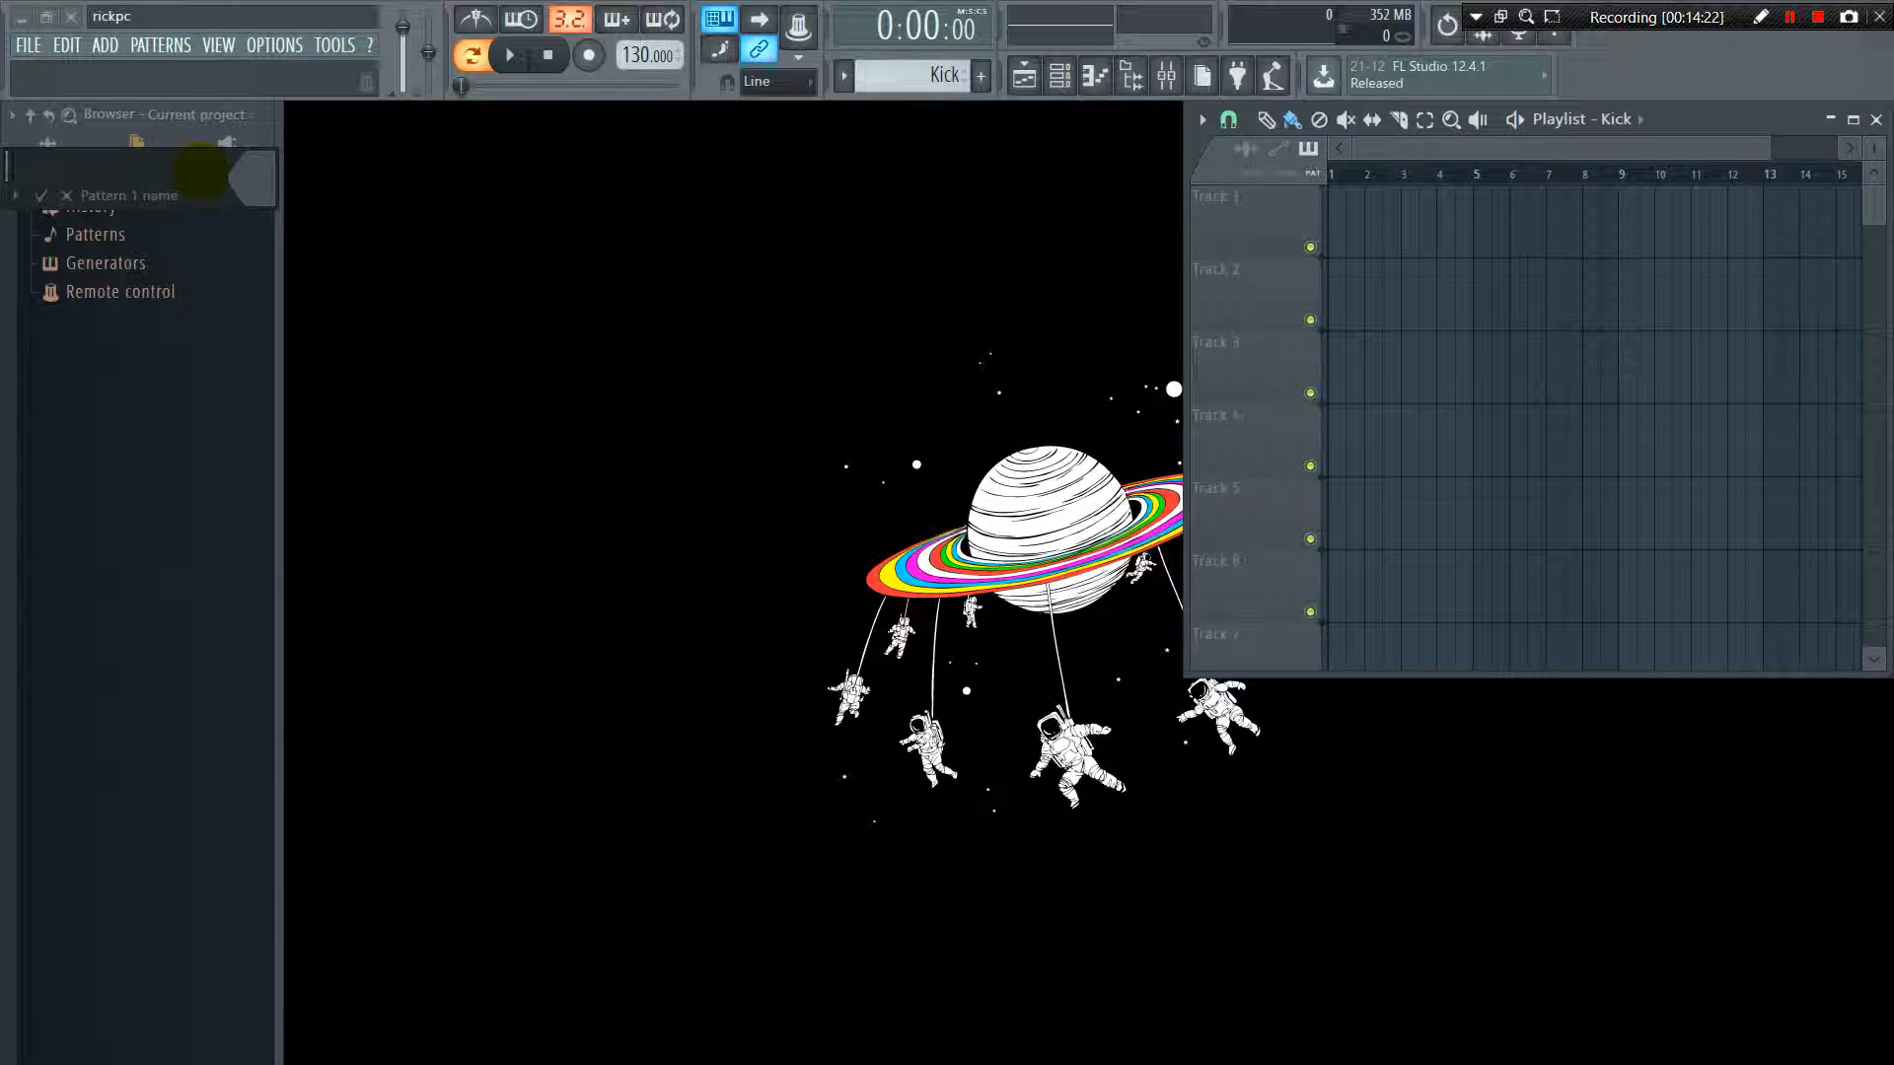
pyautogui.write('Snare')
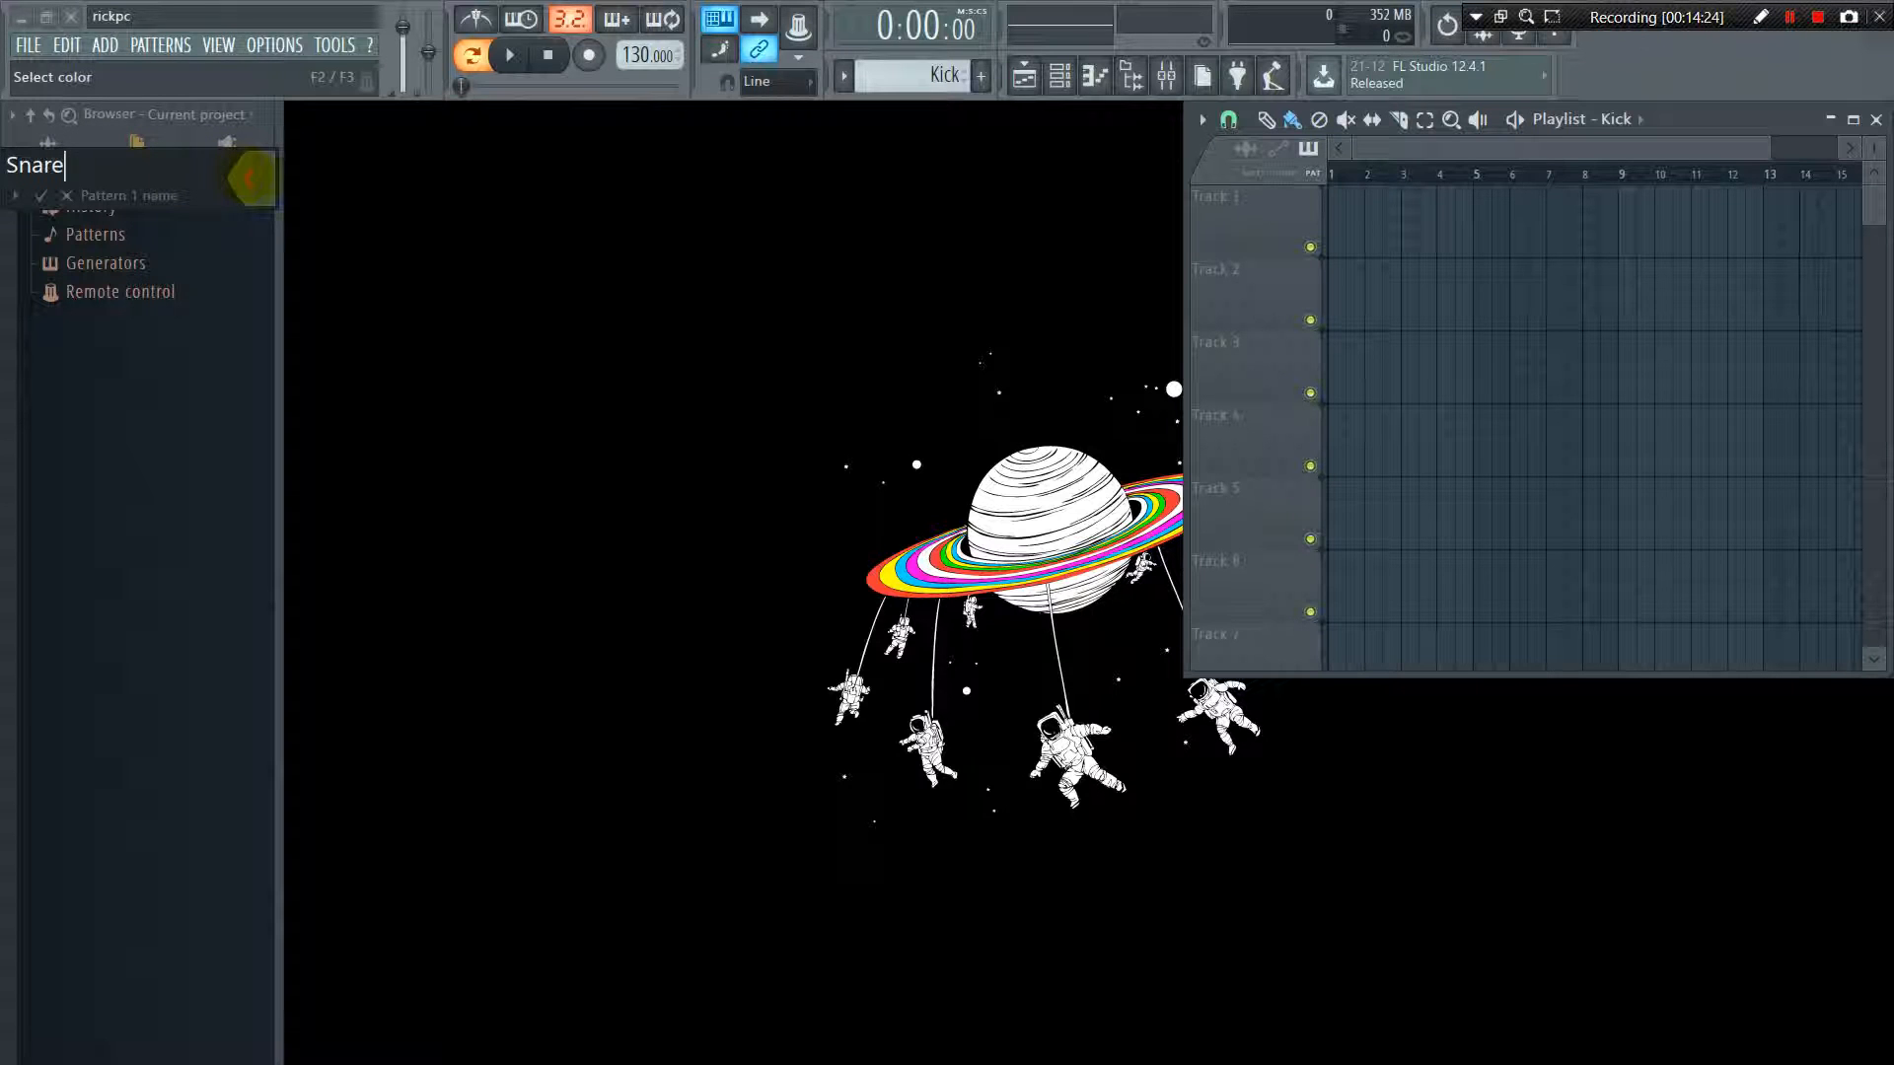
pyautogui.click(254, 178)
pyautogui.click(286, 239)
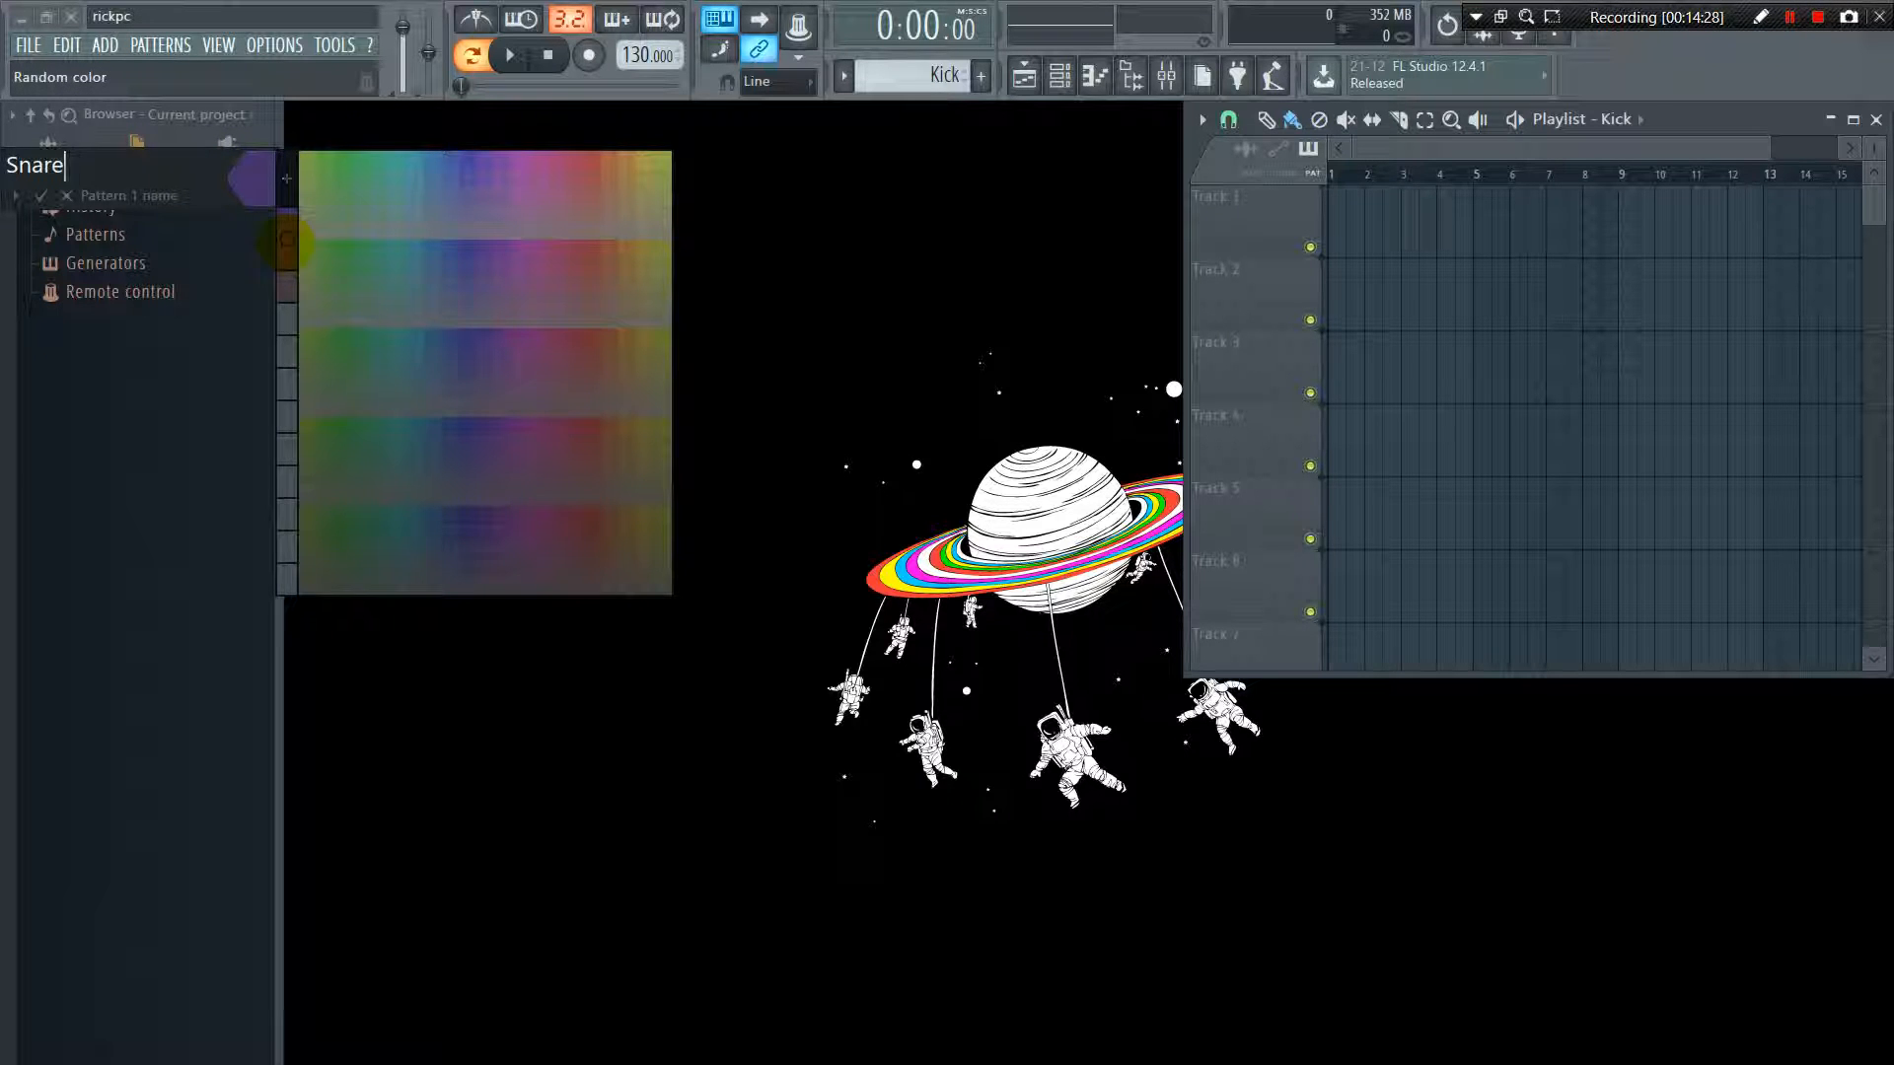
pyautogui.click(286, 239)
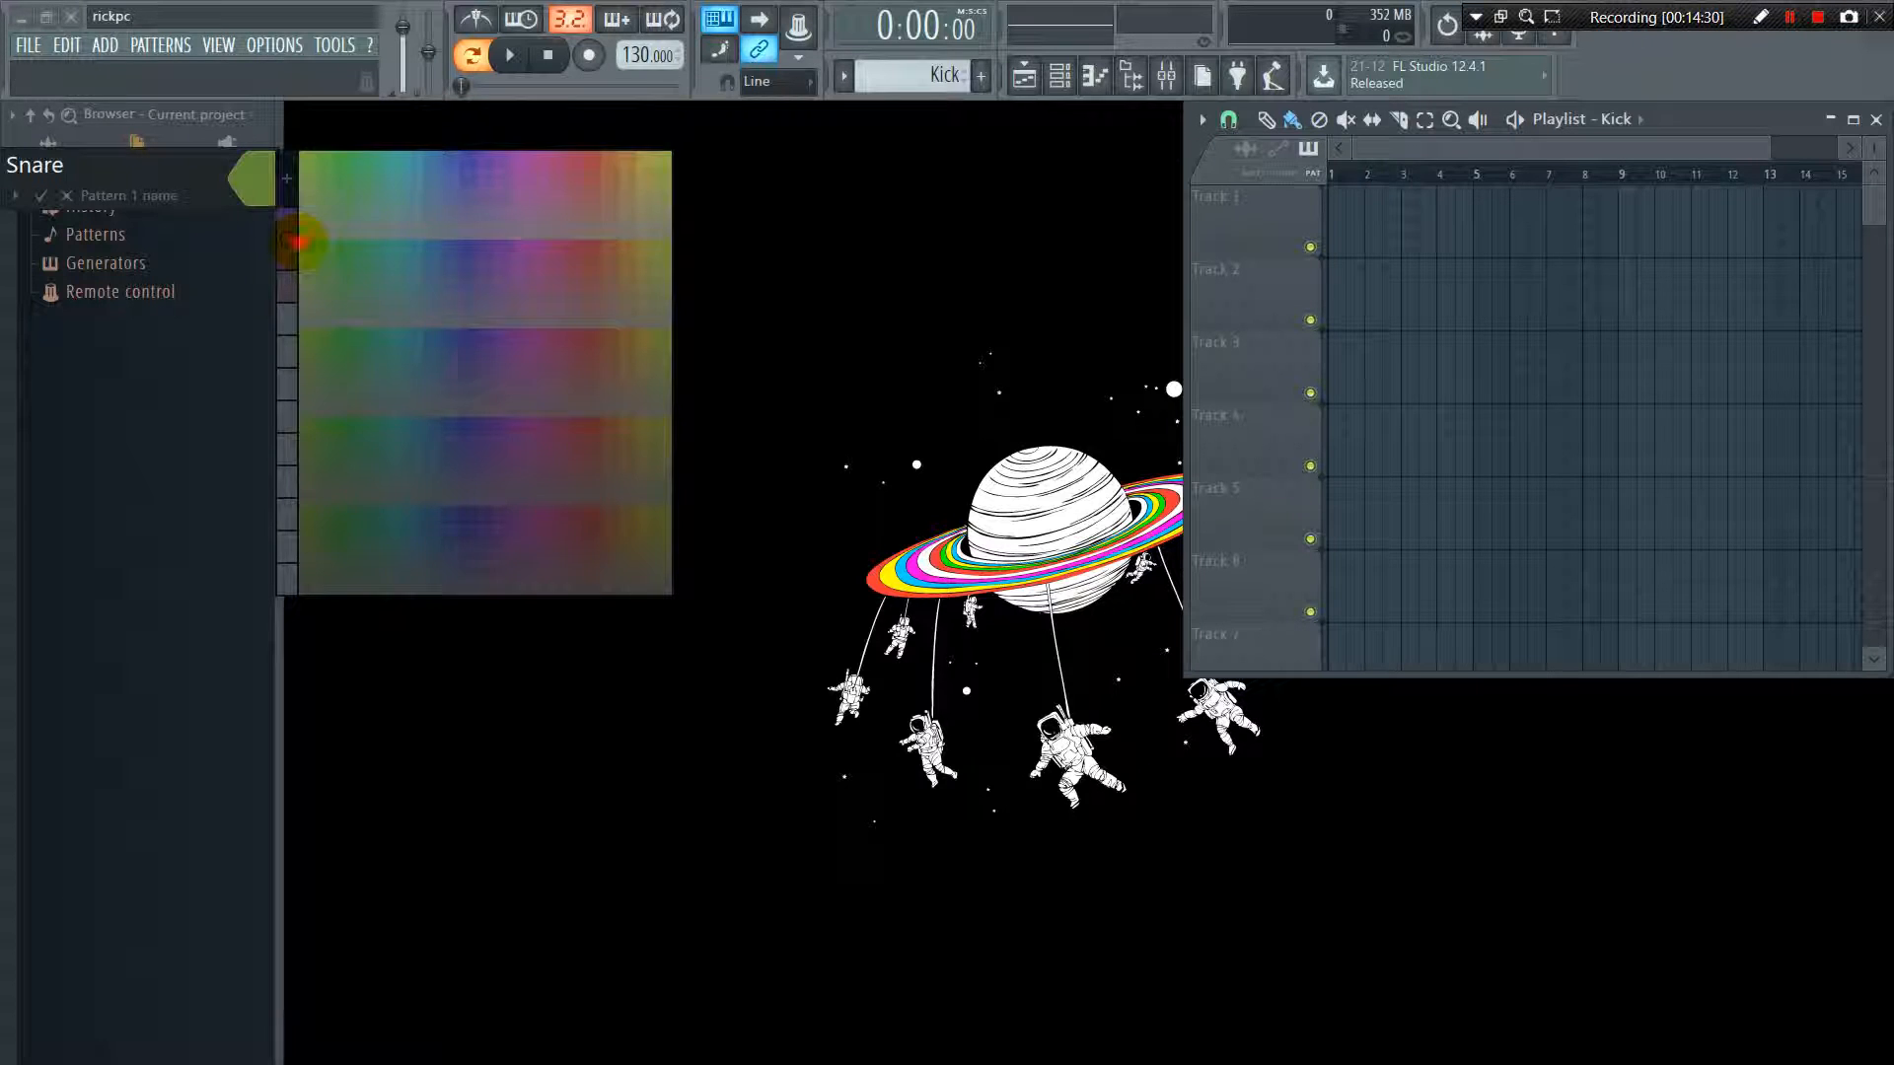
pyautogui.click(257, 194)
pyautogui.click(286, 239)
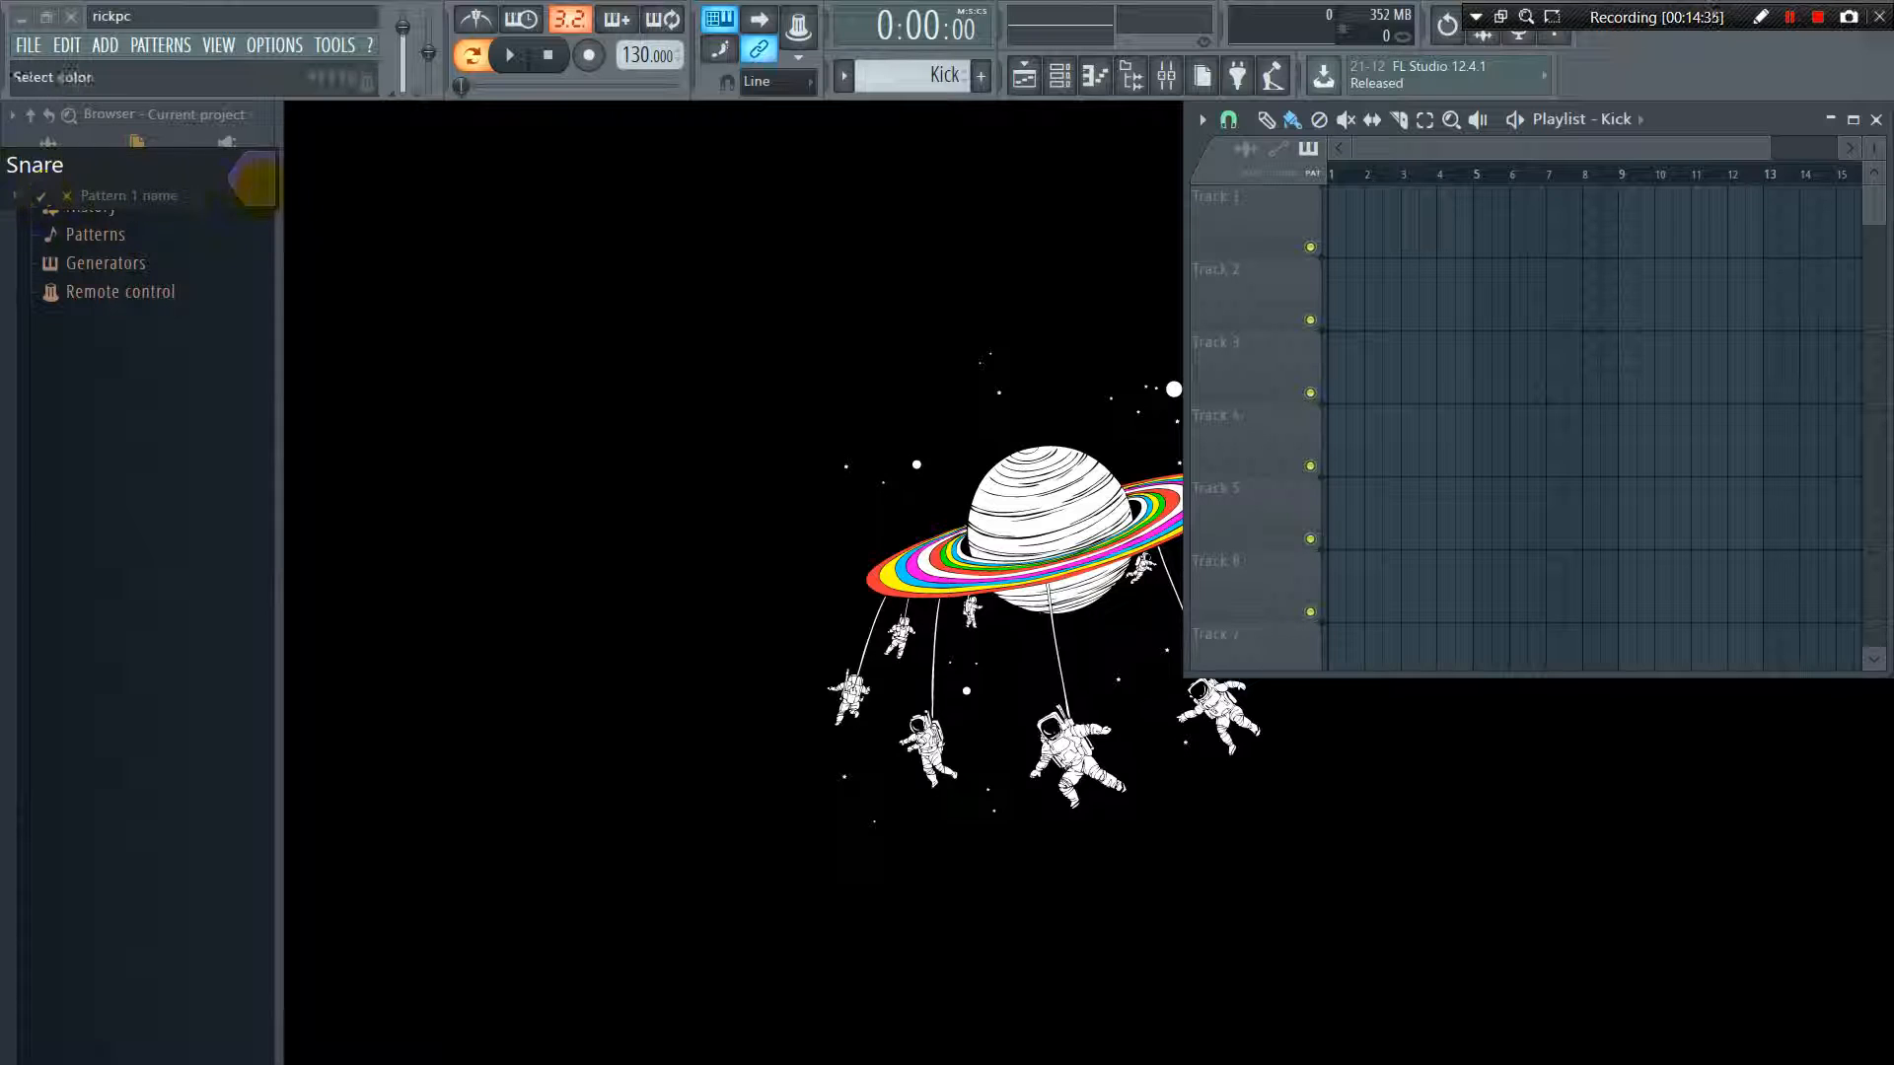
pyautogui.click(255, 178)
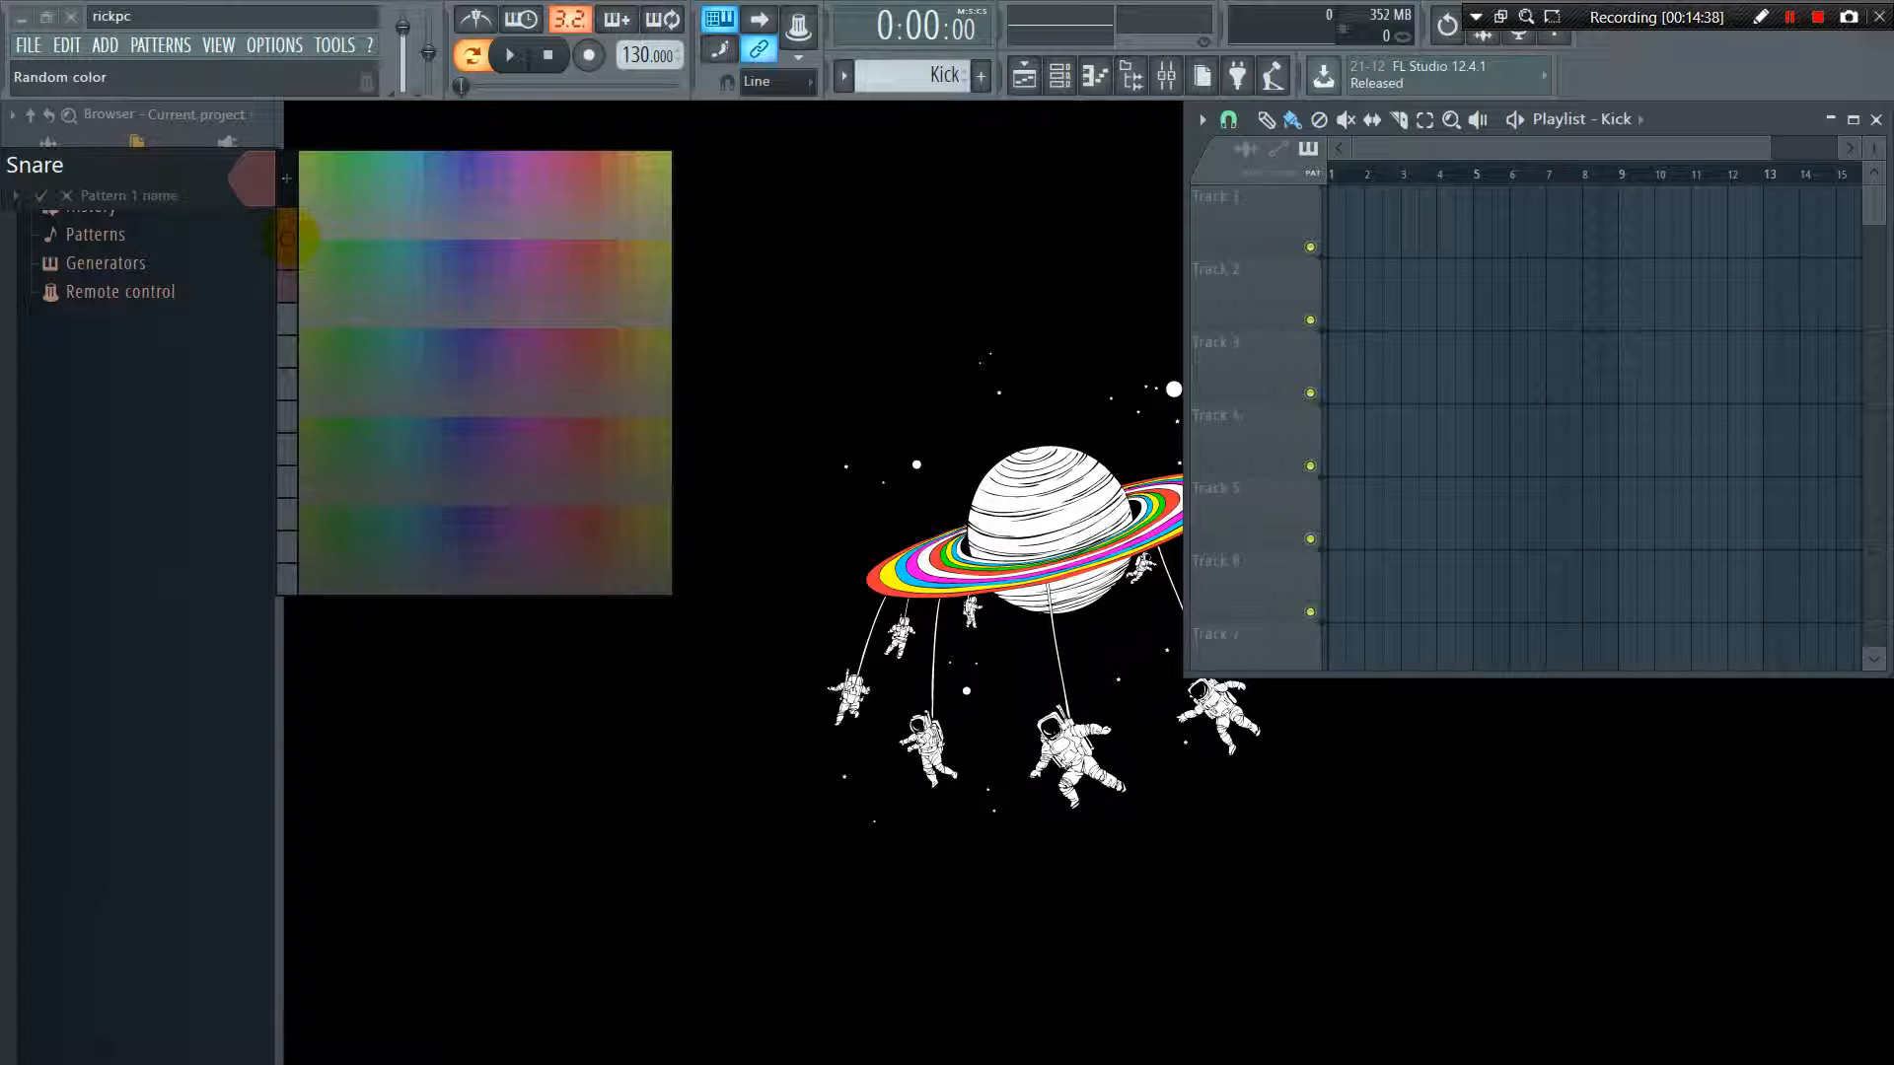
pyautogui.click(251, 182)
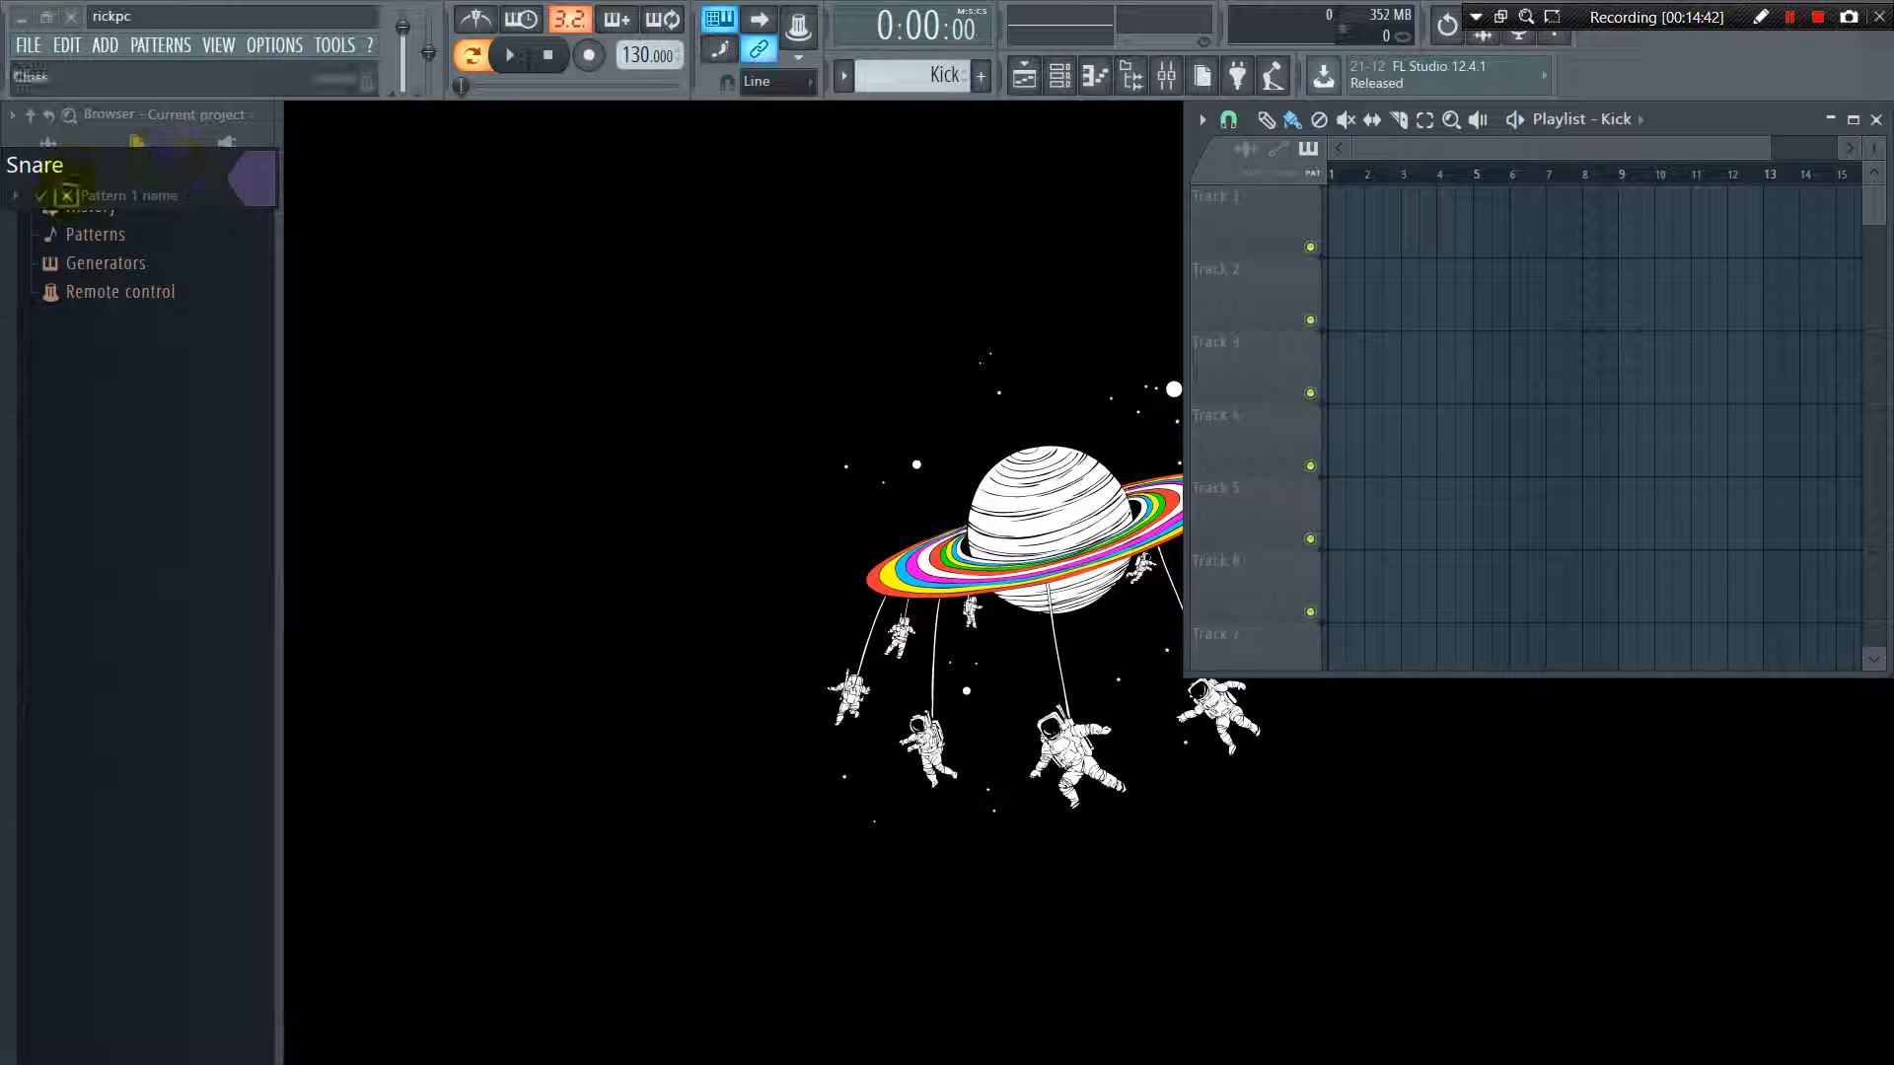
pyautogui.click(40, 195)
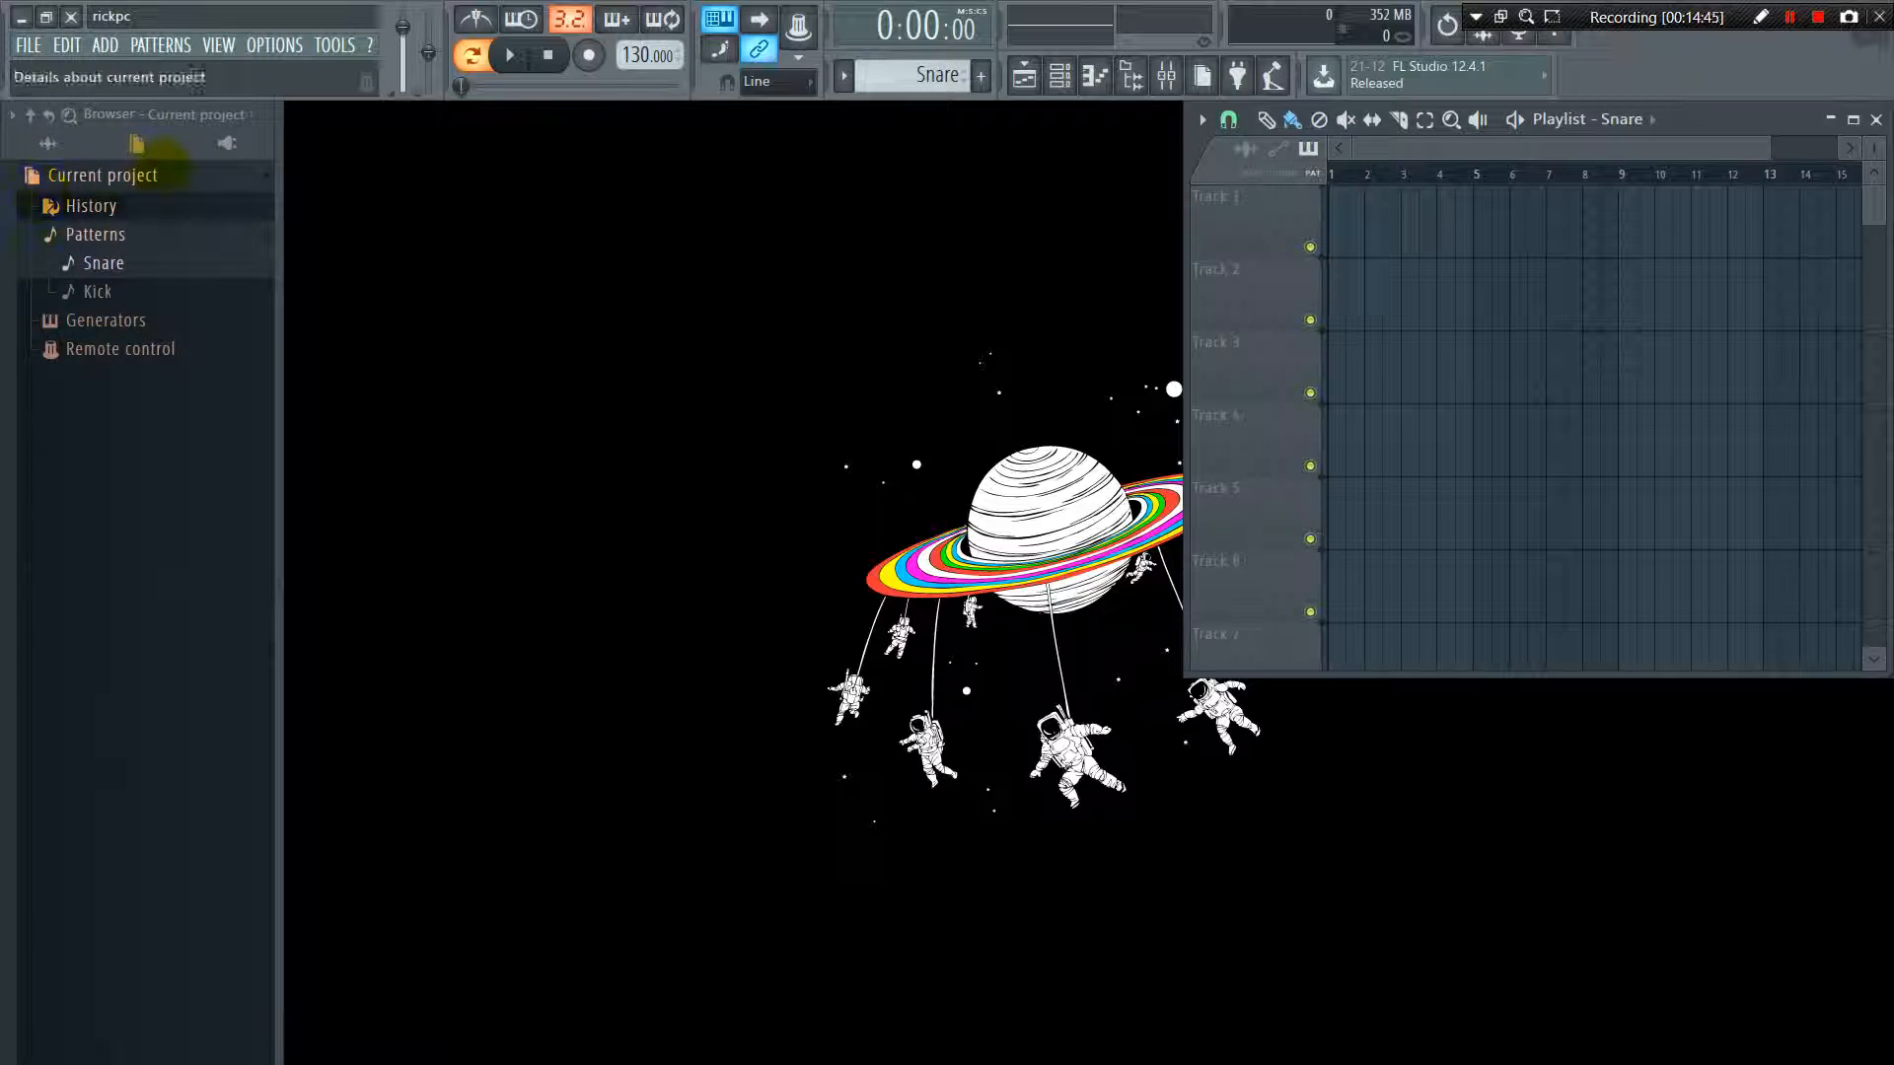
# Select the Snare pattern and cycle back and forth through the project's patterns in the pattern selector, ending on Kick
pyautogui.click(116, 264)
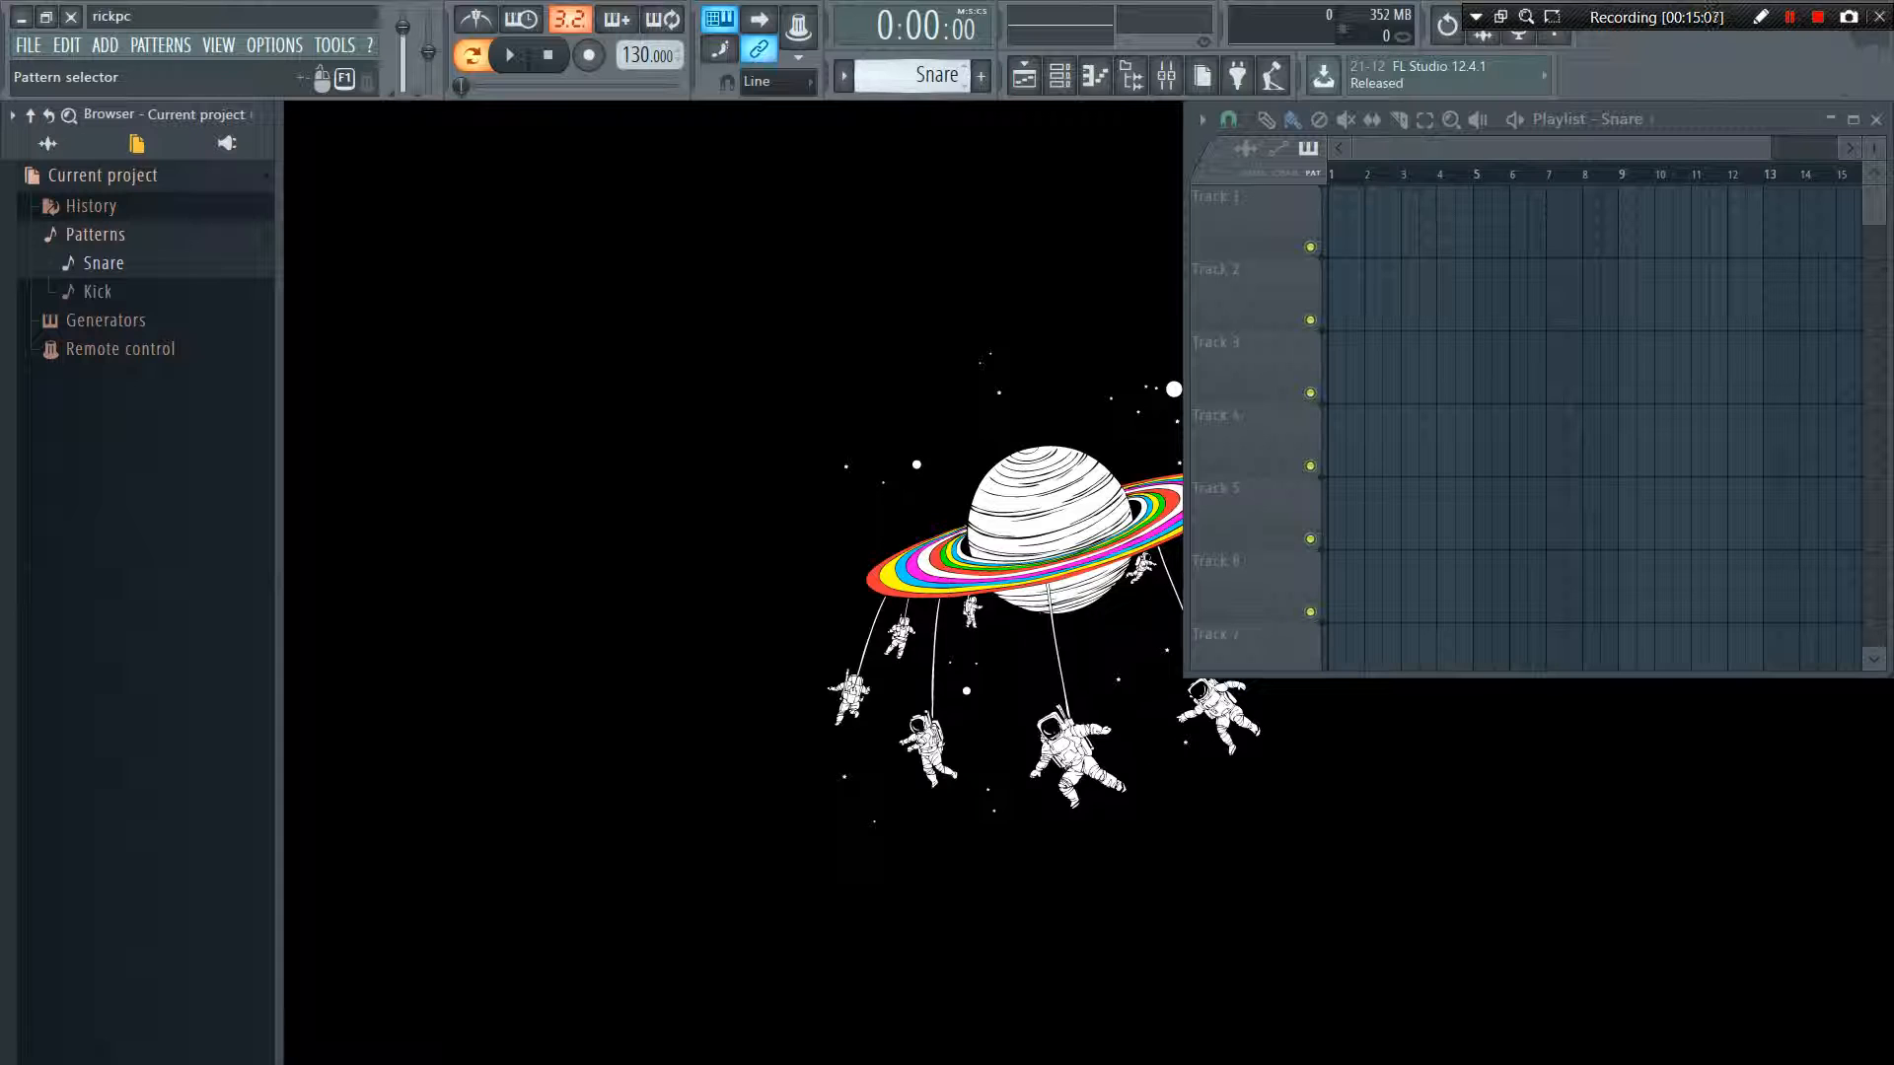
pyautogui.scroll(-4, 912, 76)
pyautogui.scroll(4, 912, 76)
pyautogui.scroll(-1, 913, 76)
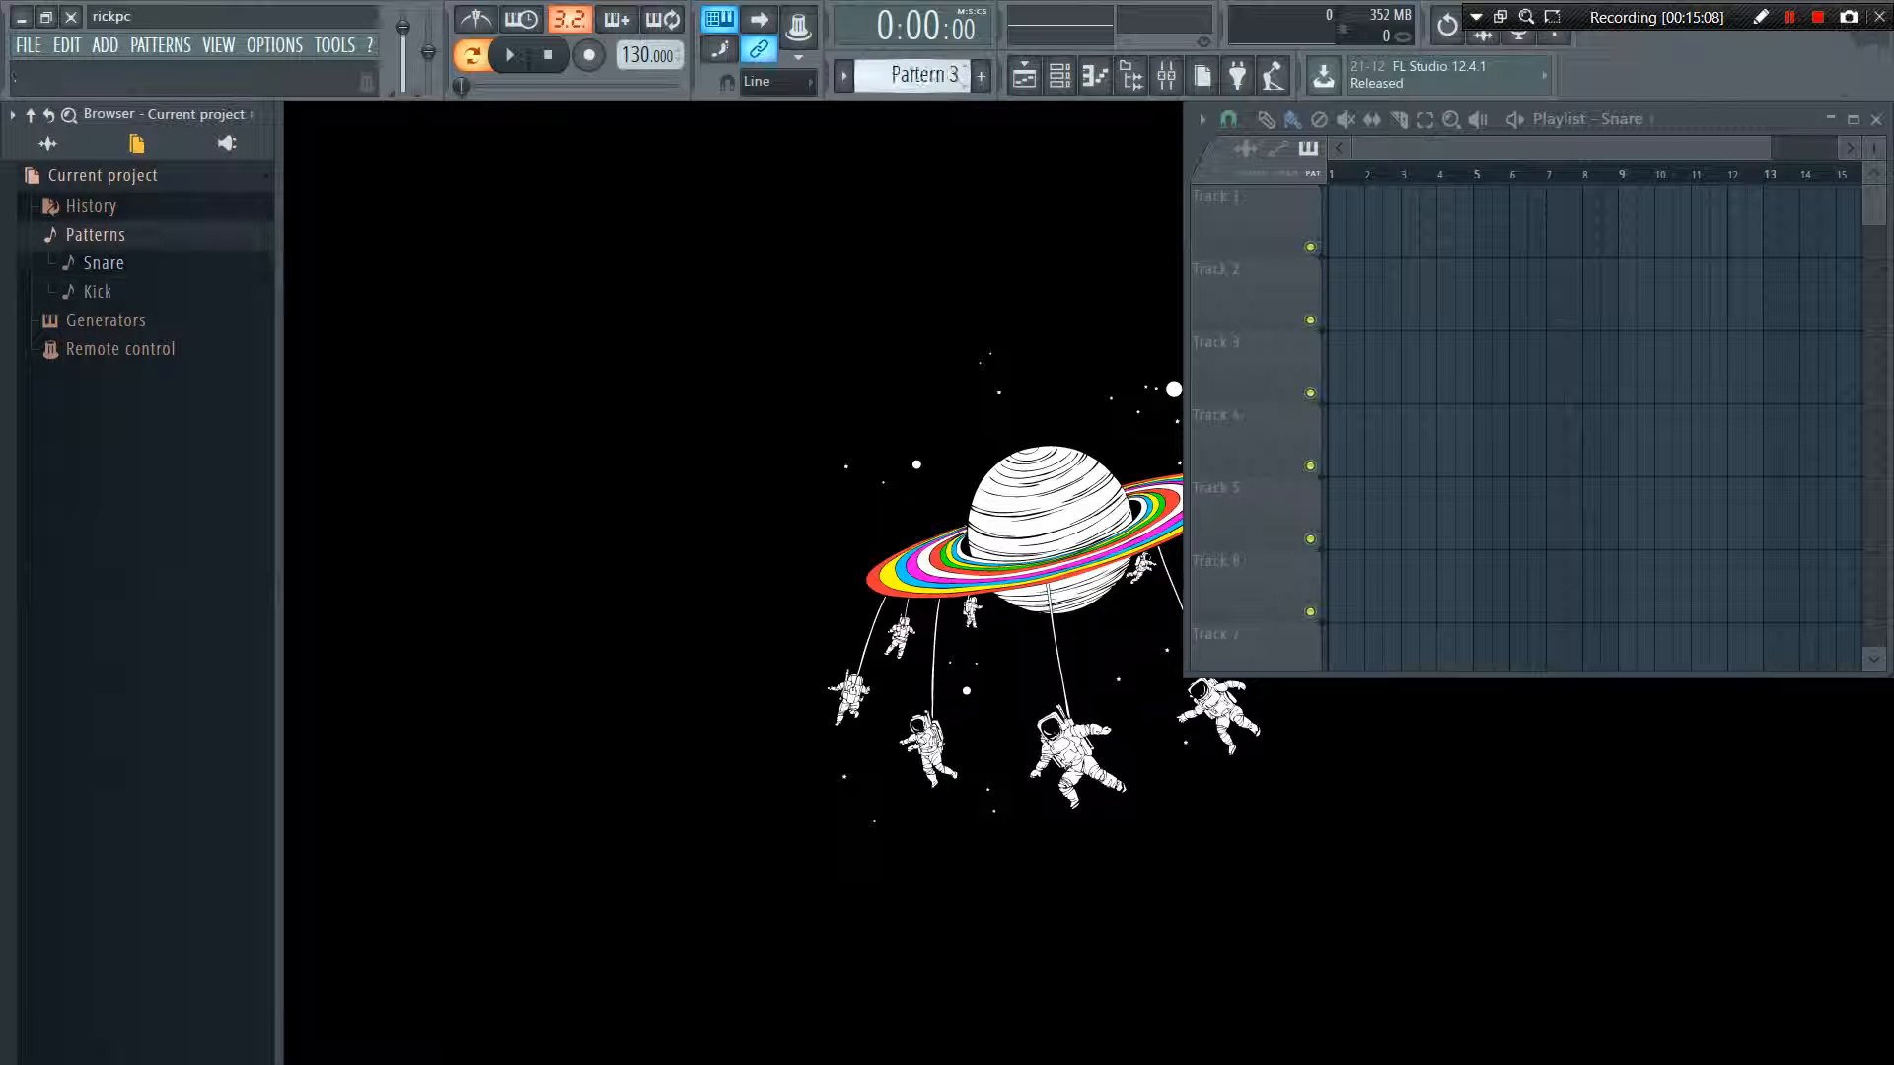
pyautogui.scroll(2, 912, 76)
pyautogui.scroll(-1, 912, 76)
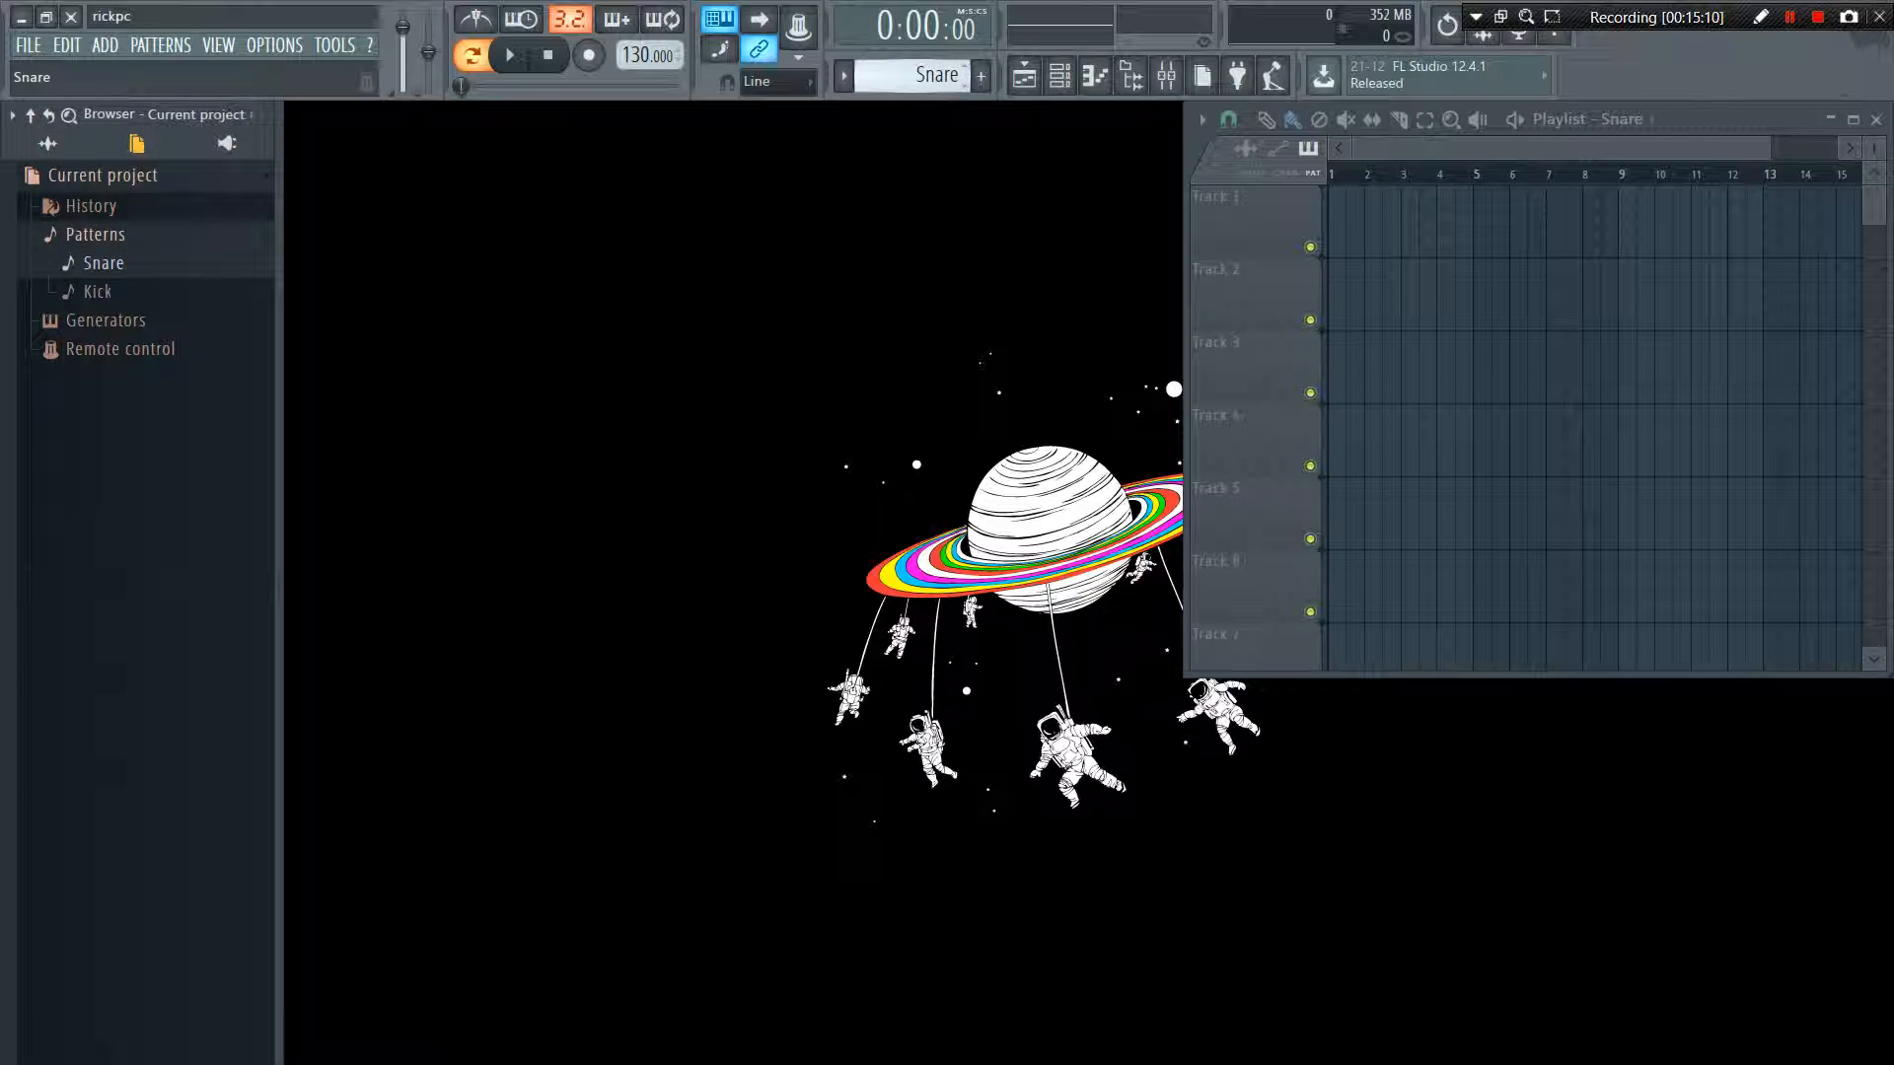
pyautogui.scroll(1, 913, 76)
pyautogui.scroll(-1, 912, 76)
pyautogui.scroll(-2, 912, 76)
pyautogui.scroll(2, 912, 76)
pyautogui.scroll(-1, 912, 76)
pyautogui.scroll(1, 912, 76)
pyautogui.scroll(-1, 913, 76)
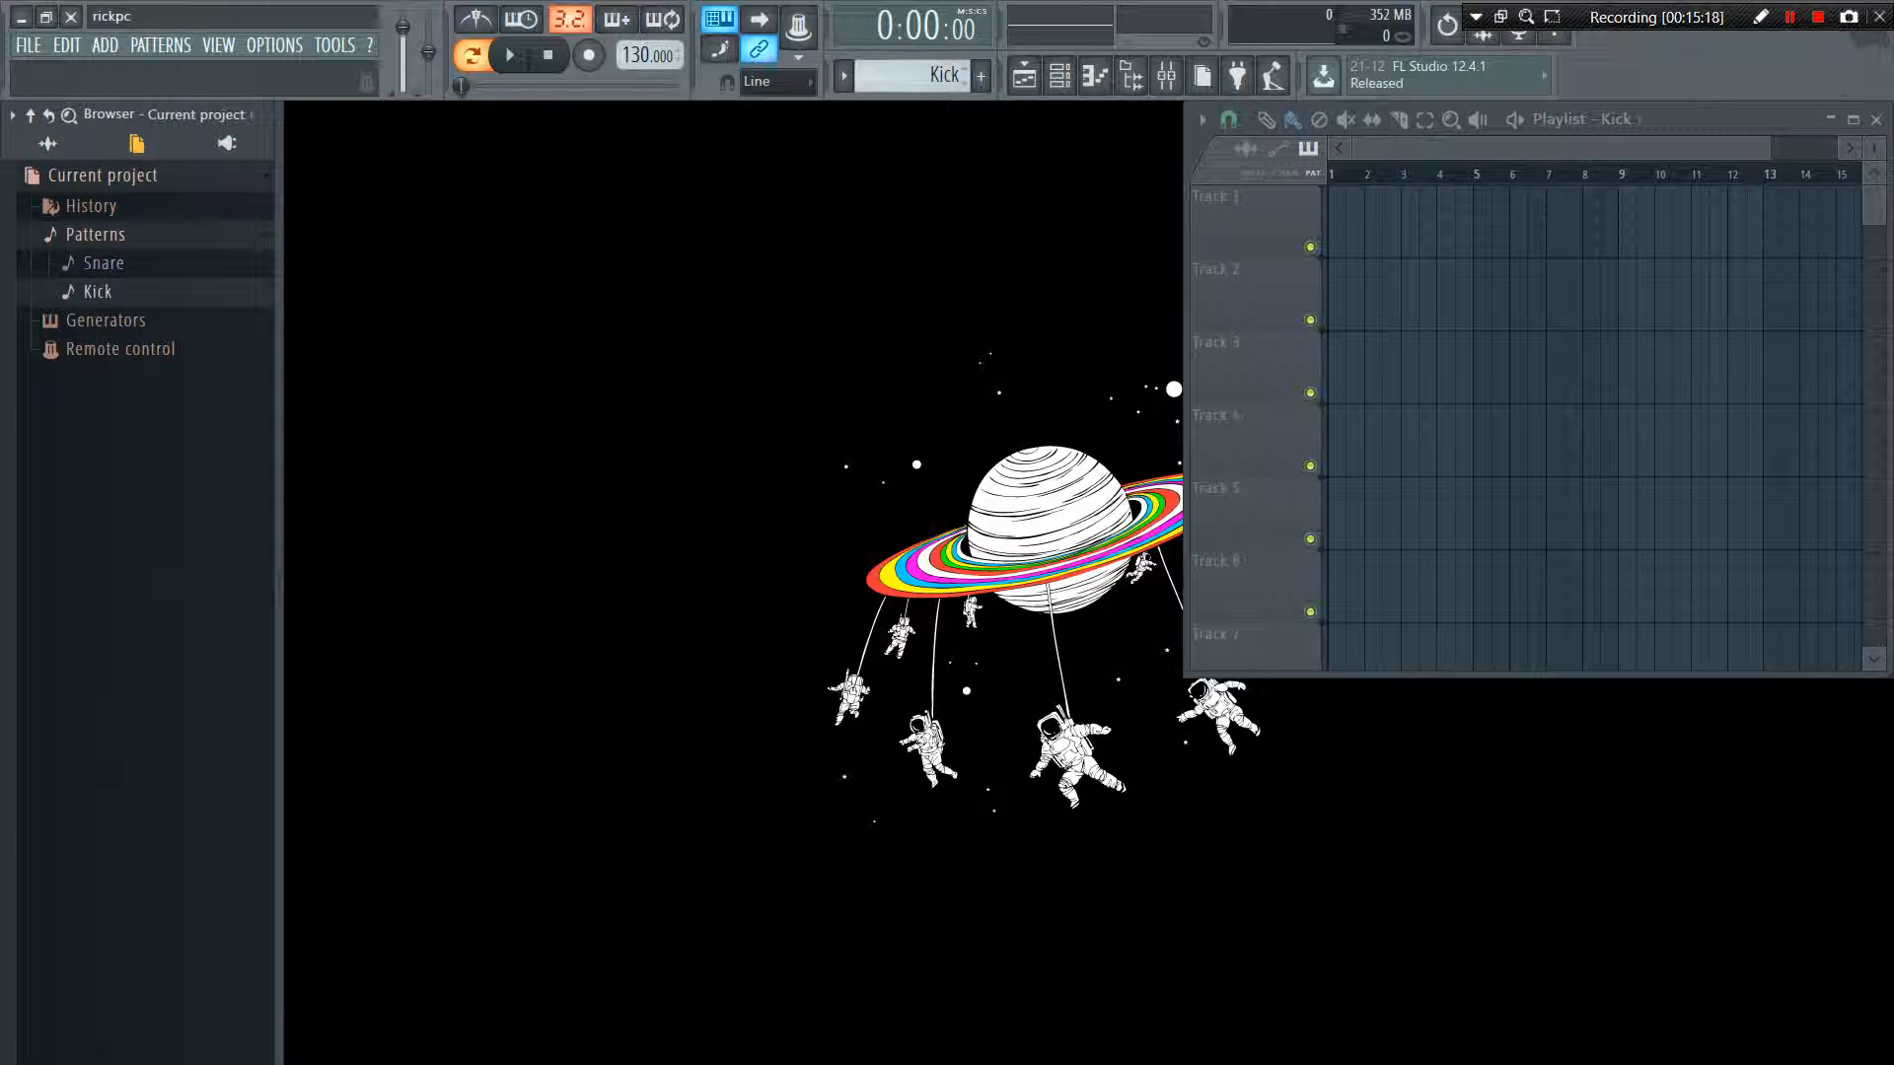
# Clone the Kick pattern and delete the resulting copy, accepting the deletion
pyautogui.click(161, 44)
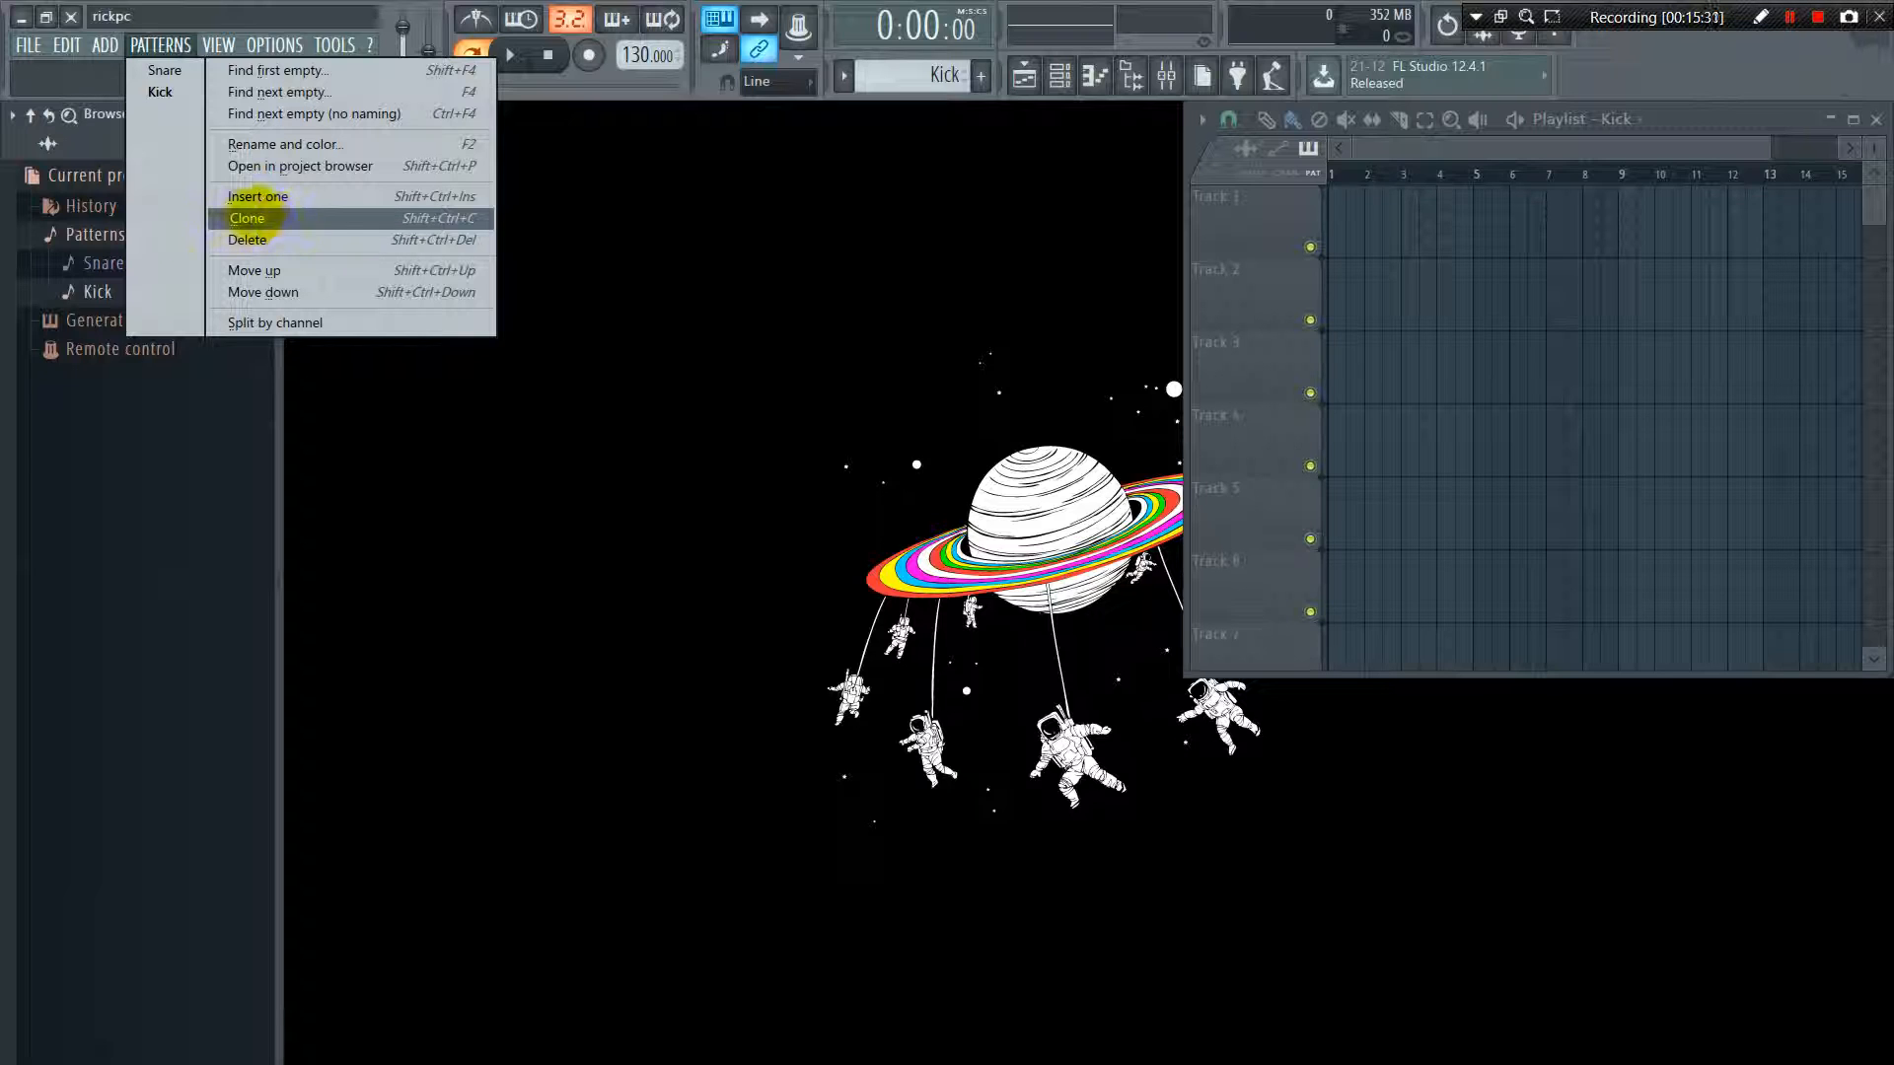
pyautogui.click(294, 218)
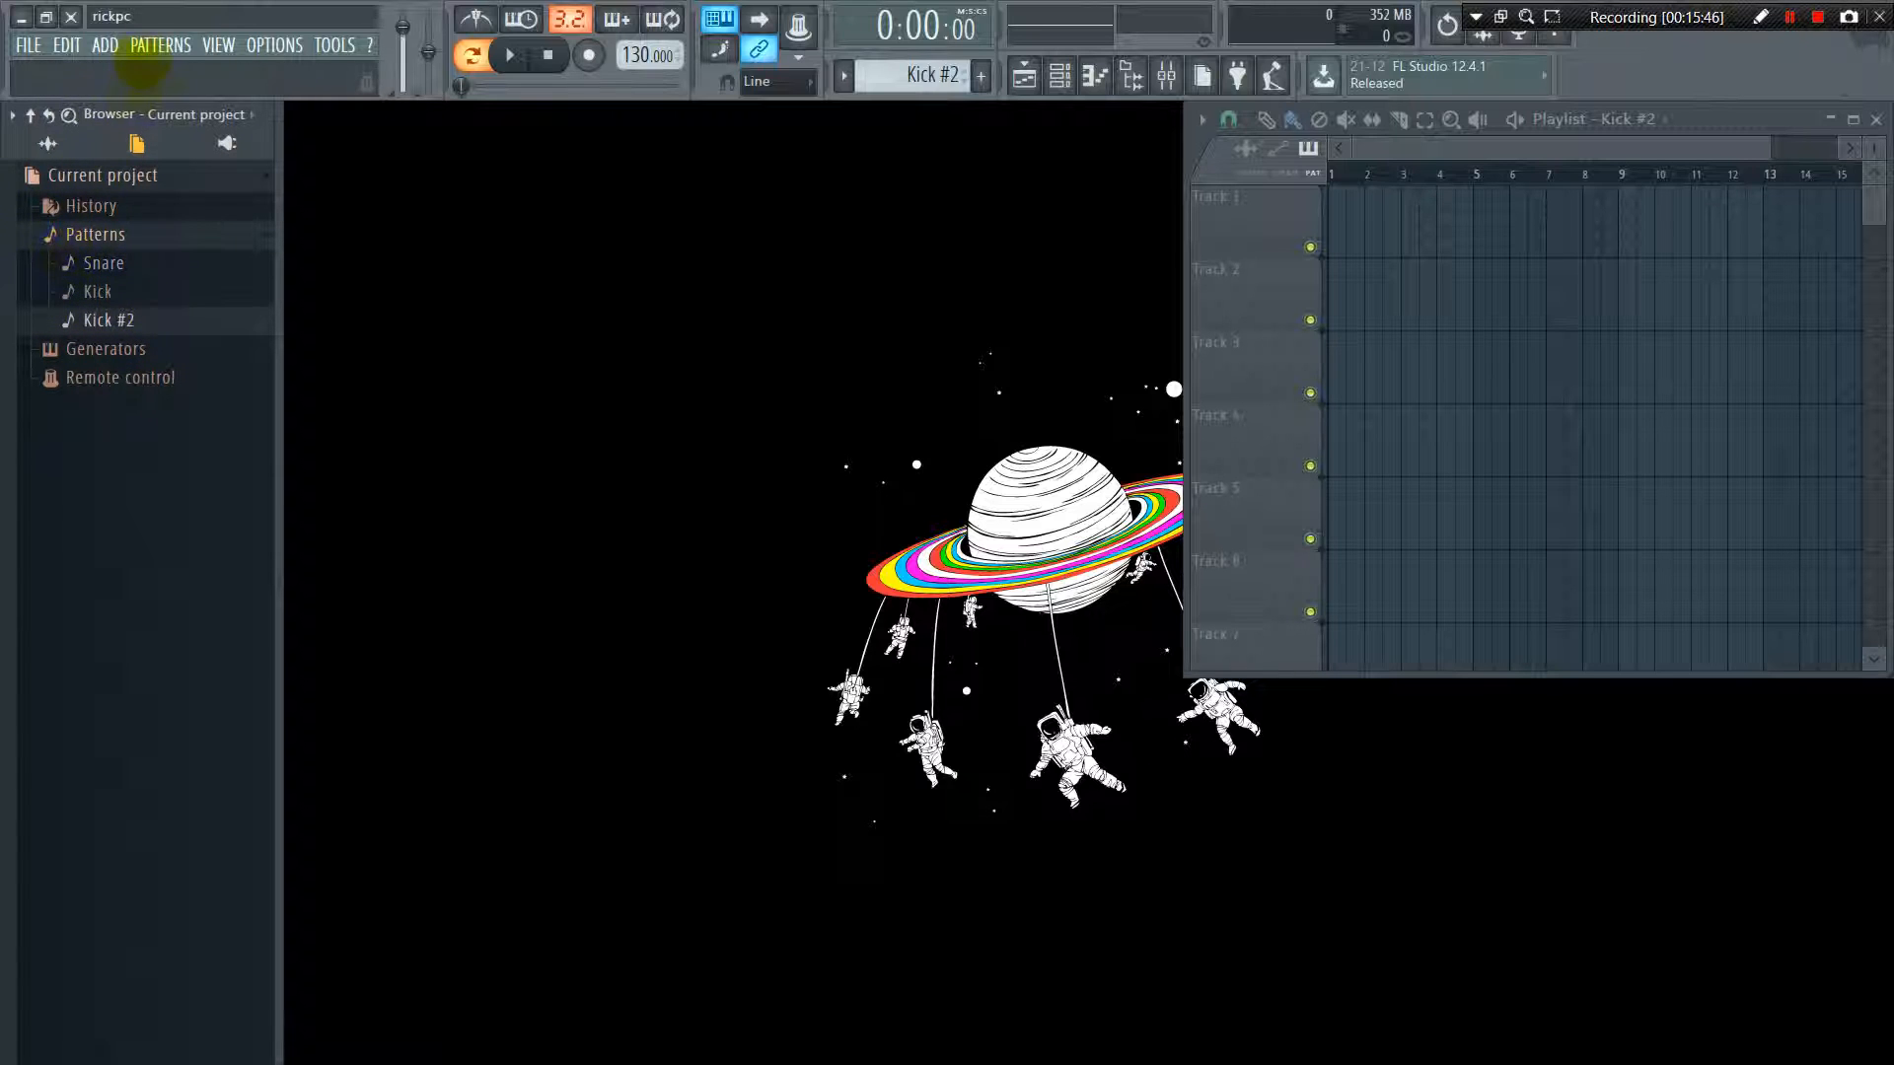
pyautogui.click(143, 43)
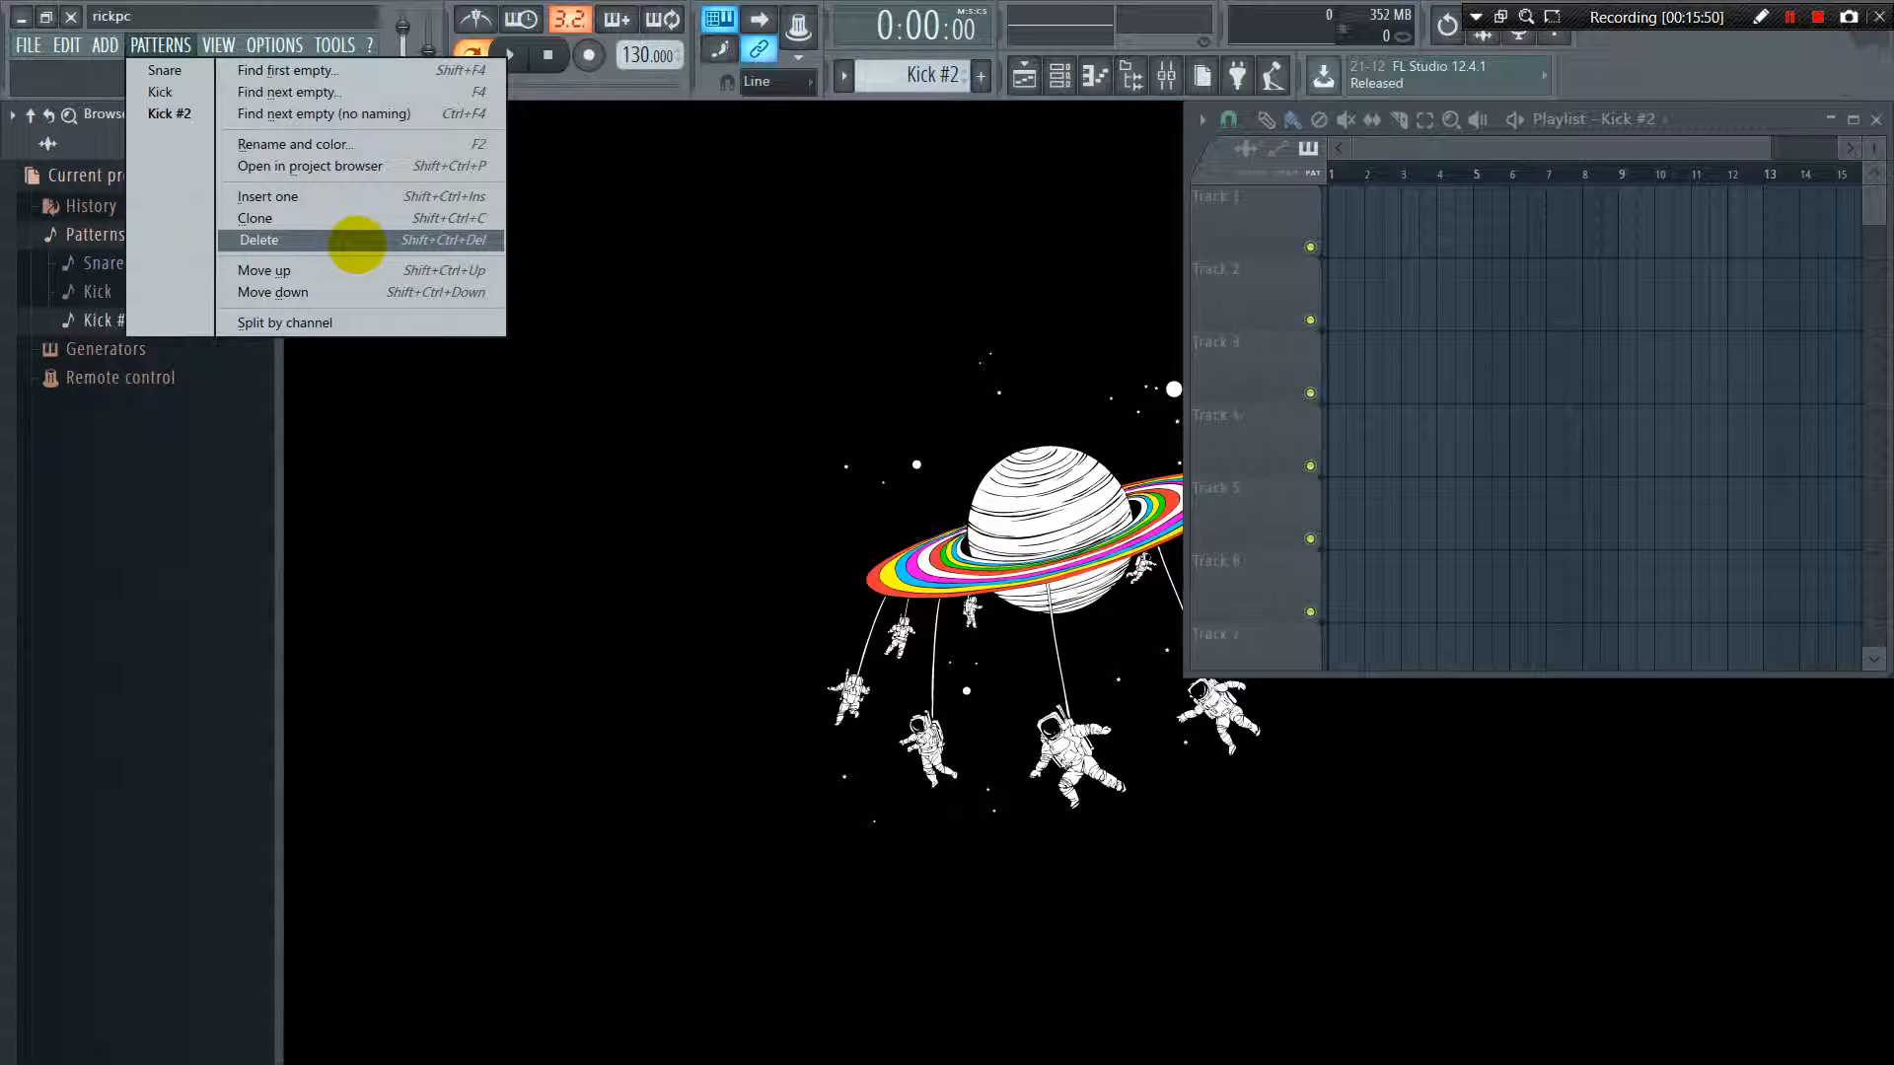
pyautogui.click(271, 239)
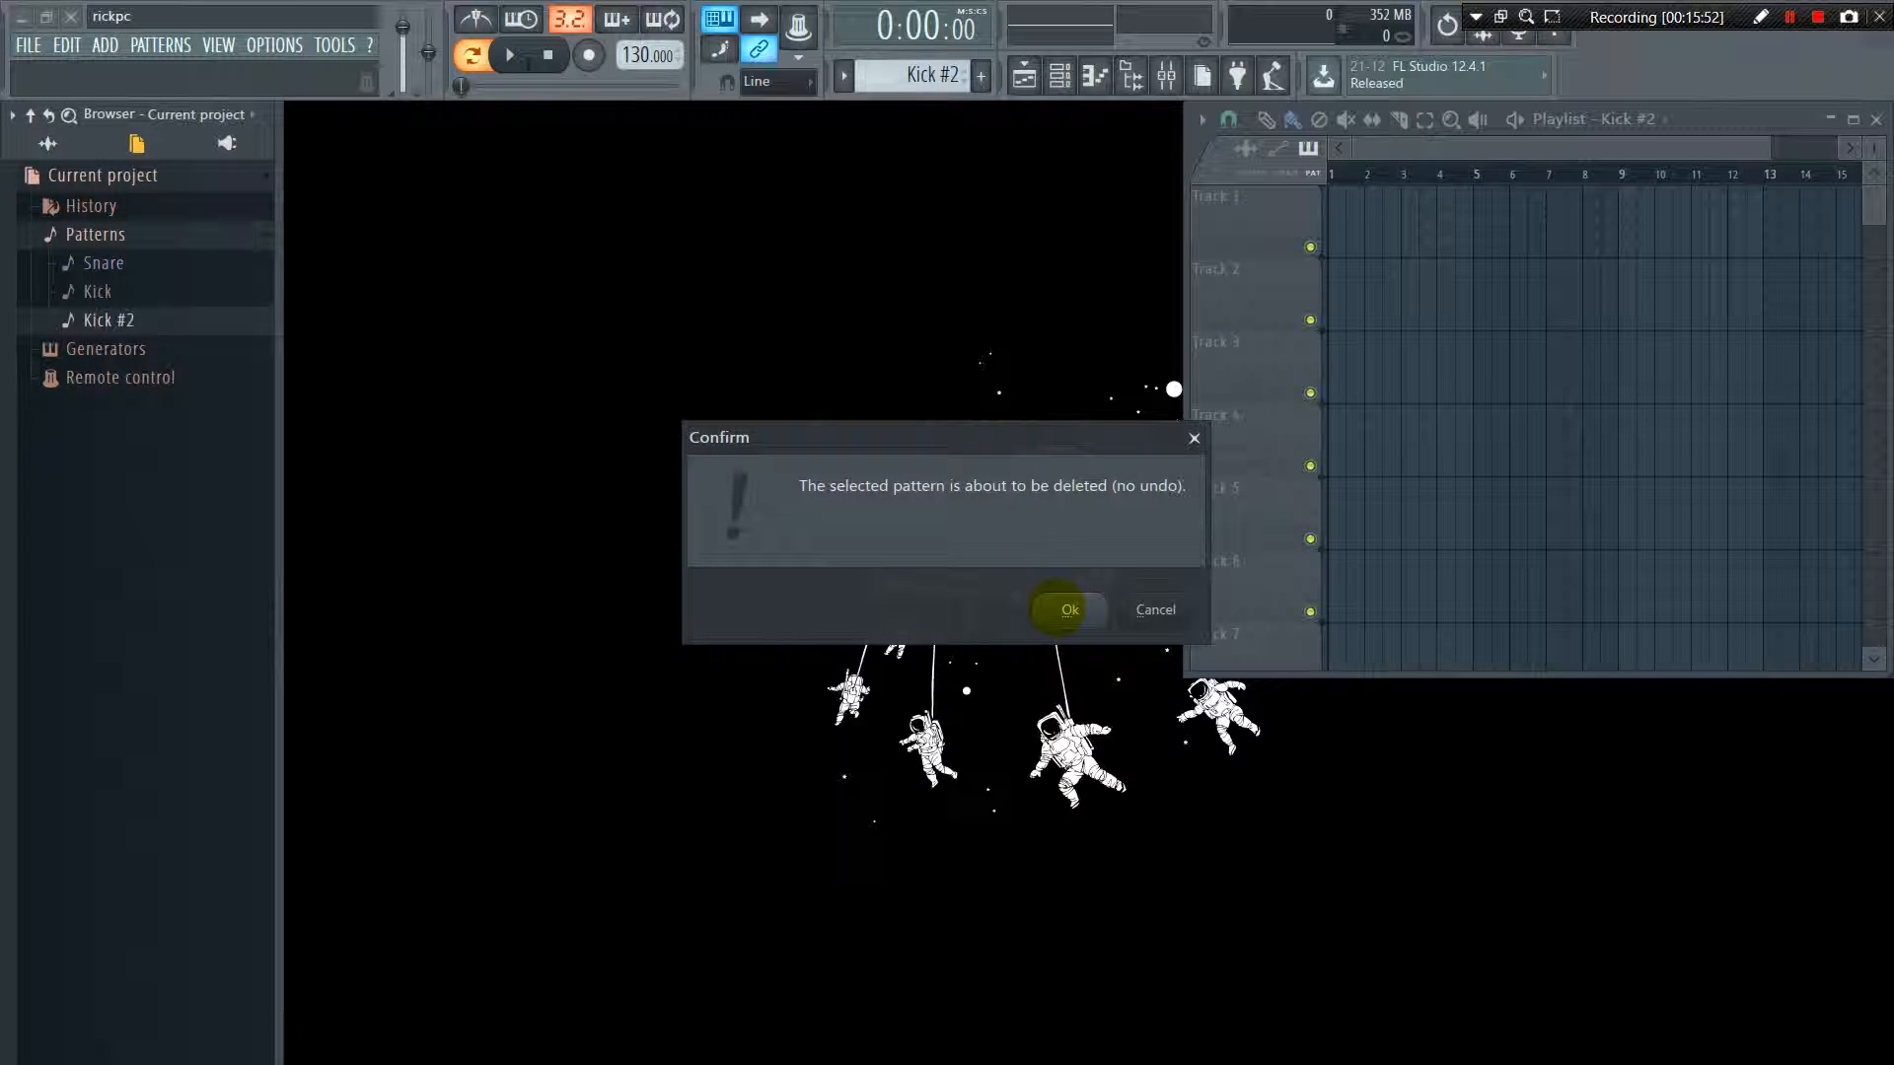
pyautogui.click(1057, 609)
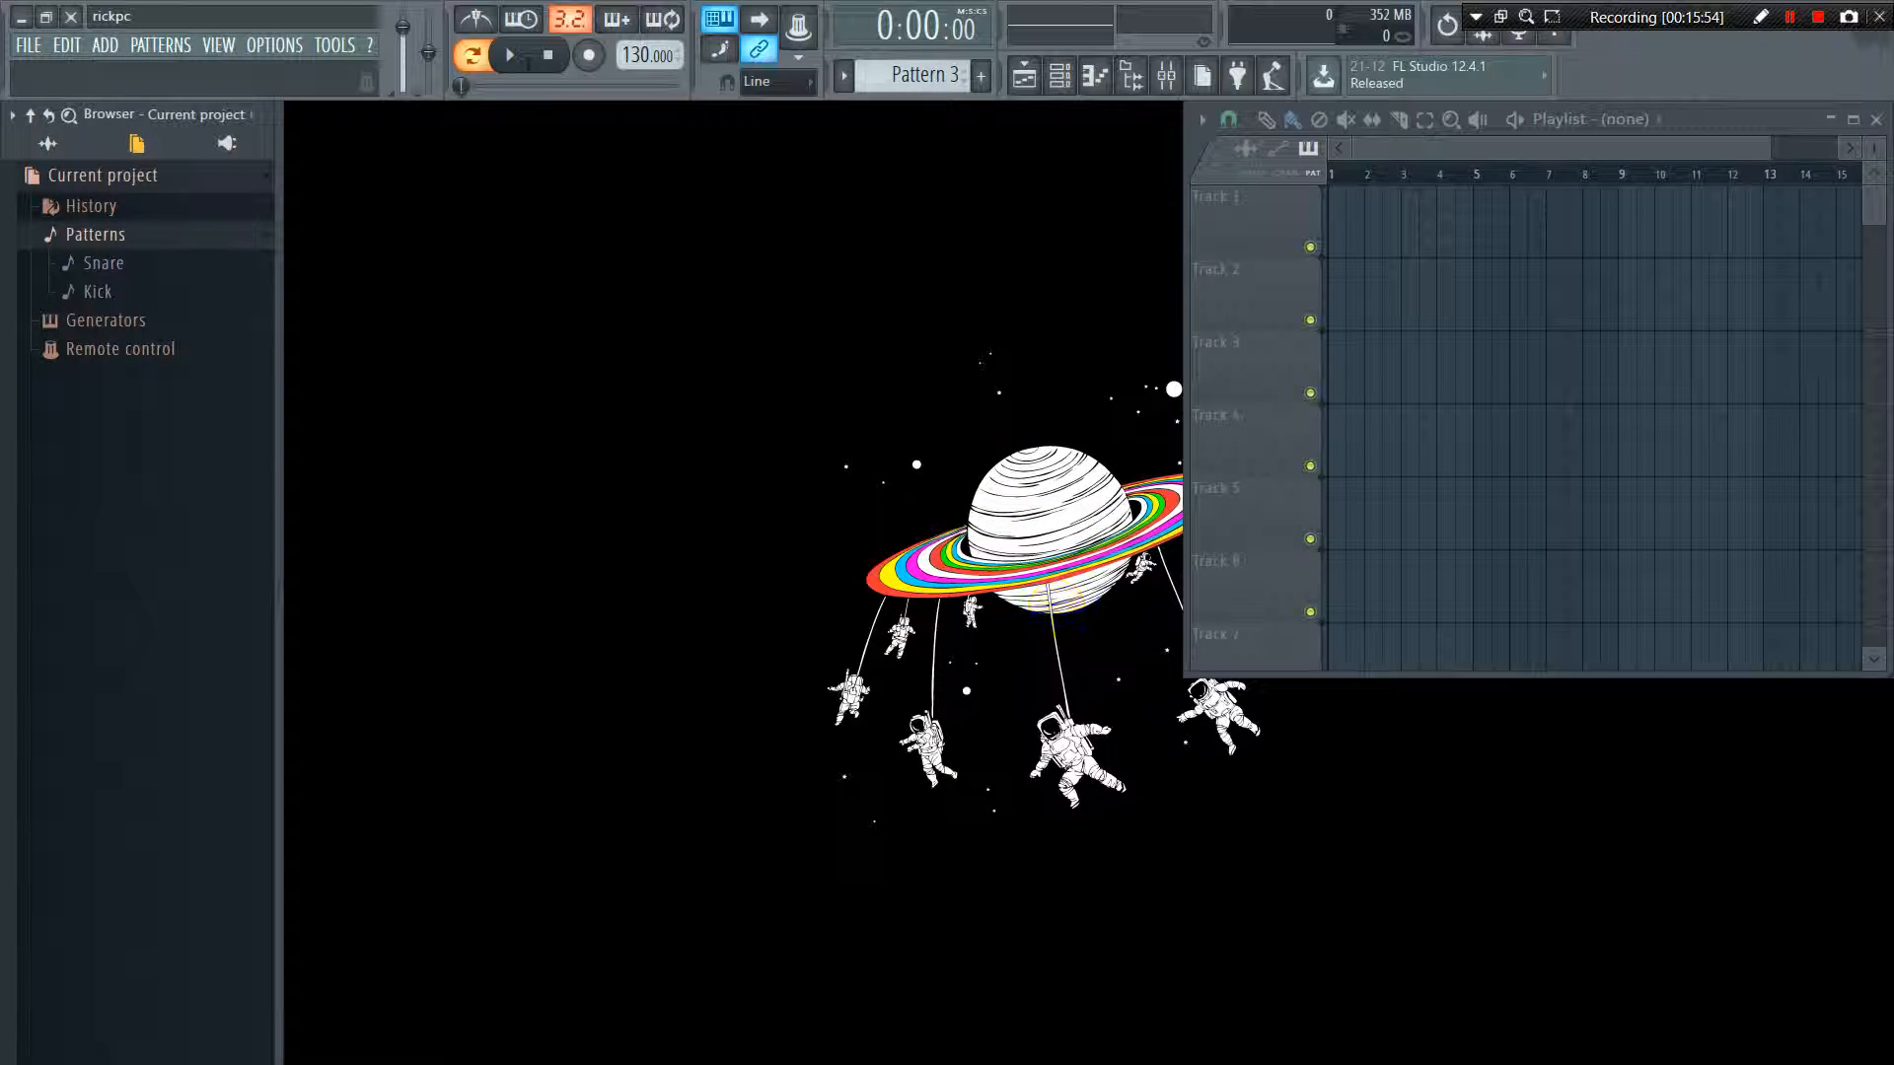
# Move the current empty pattern up in the pattern order, then select the Kick pattern and move it up as well
pyautogui.click(150, 44)
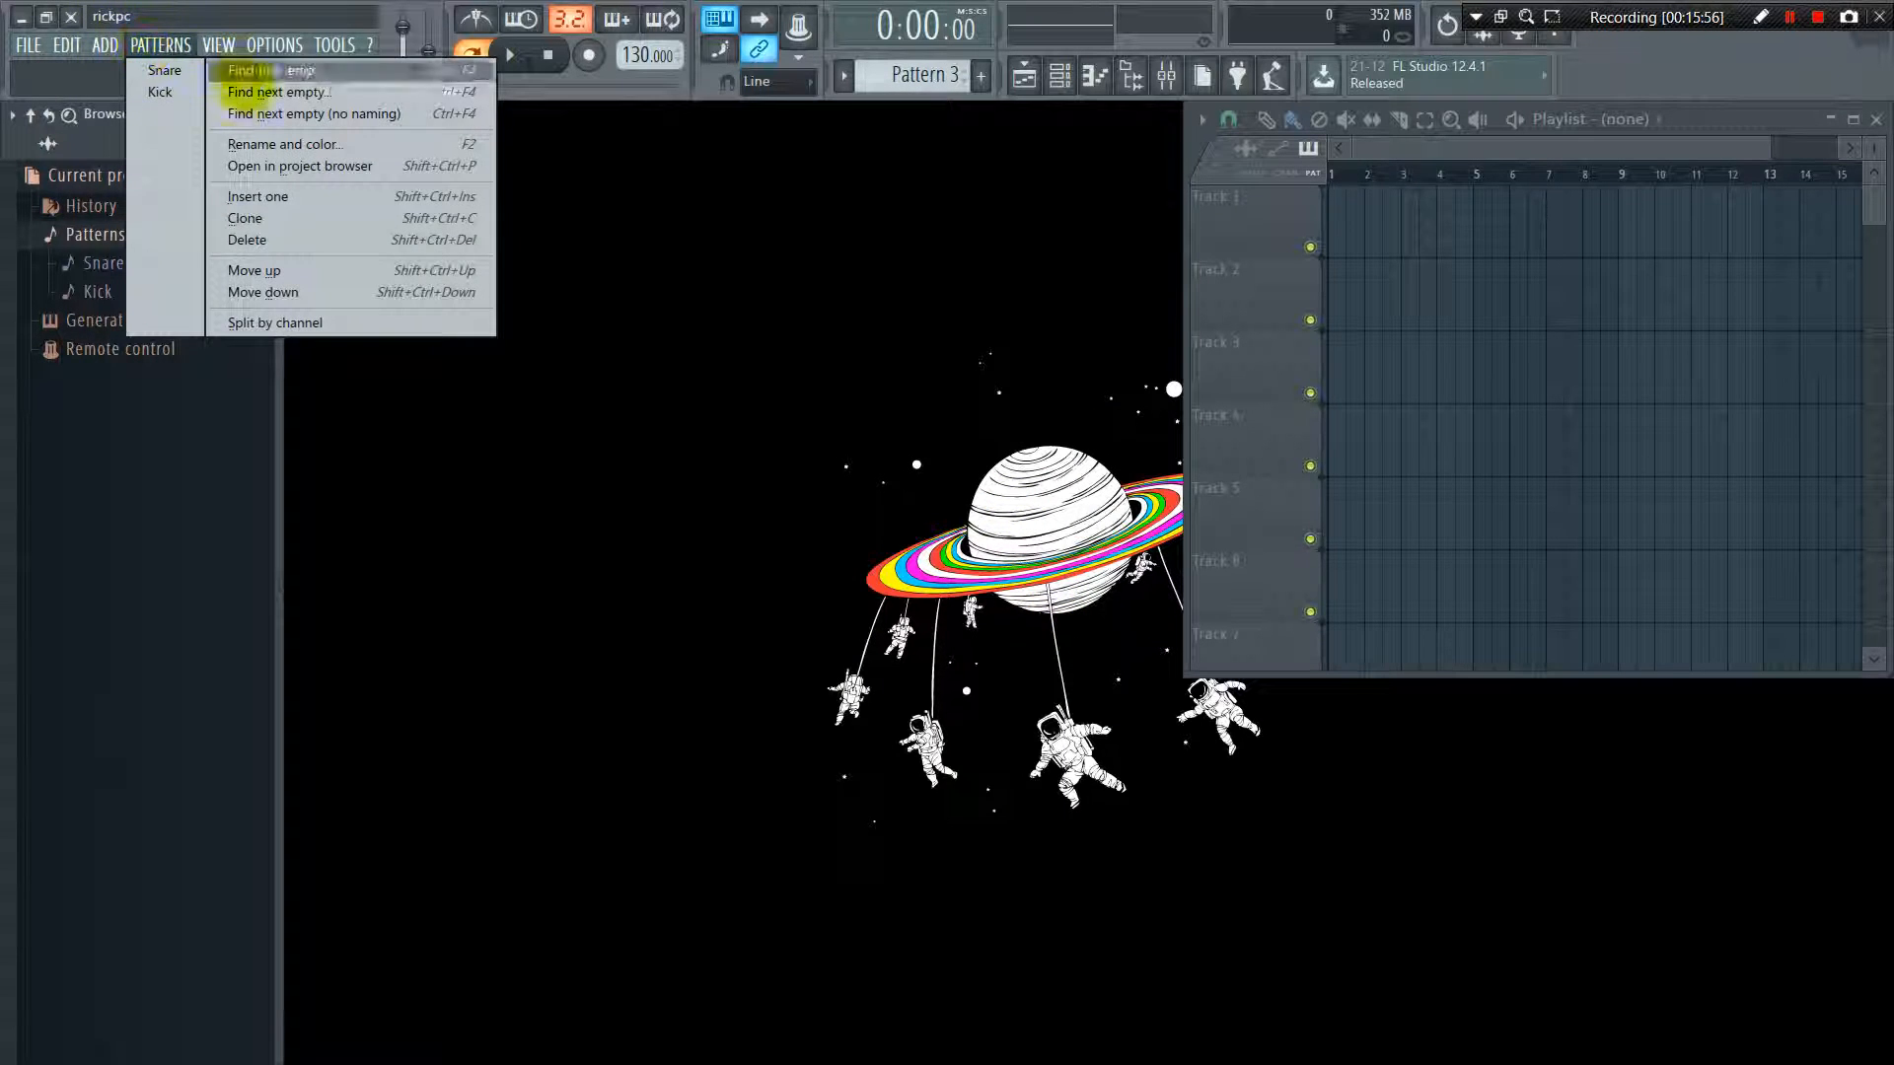
pyautogui.click(256, 270)
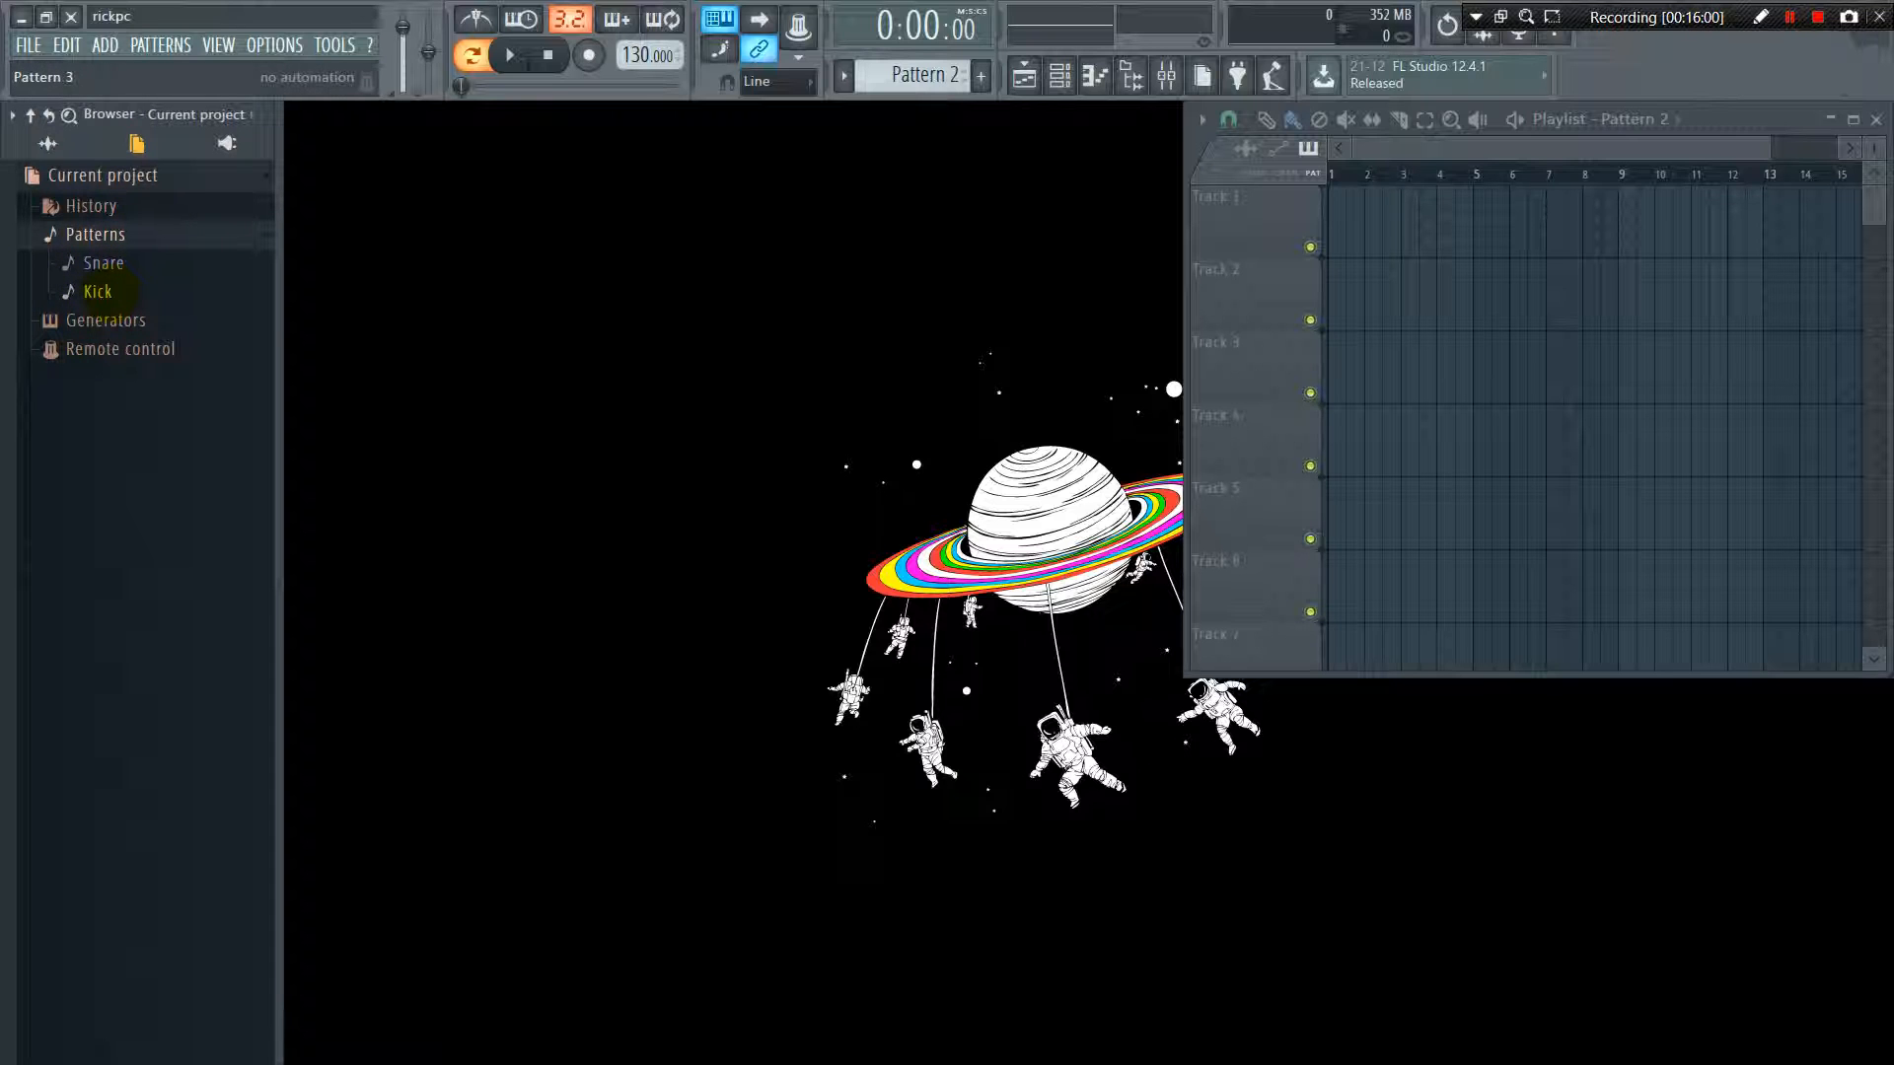
pyautogui.click(104, 292)
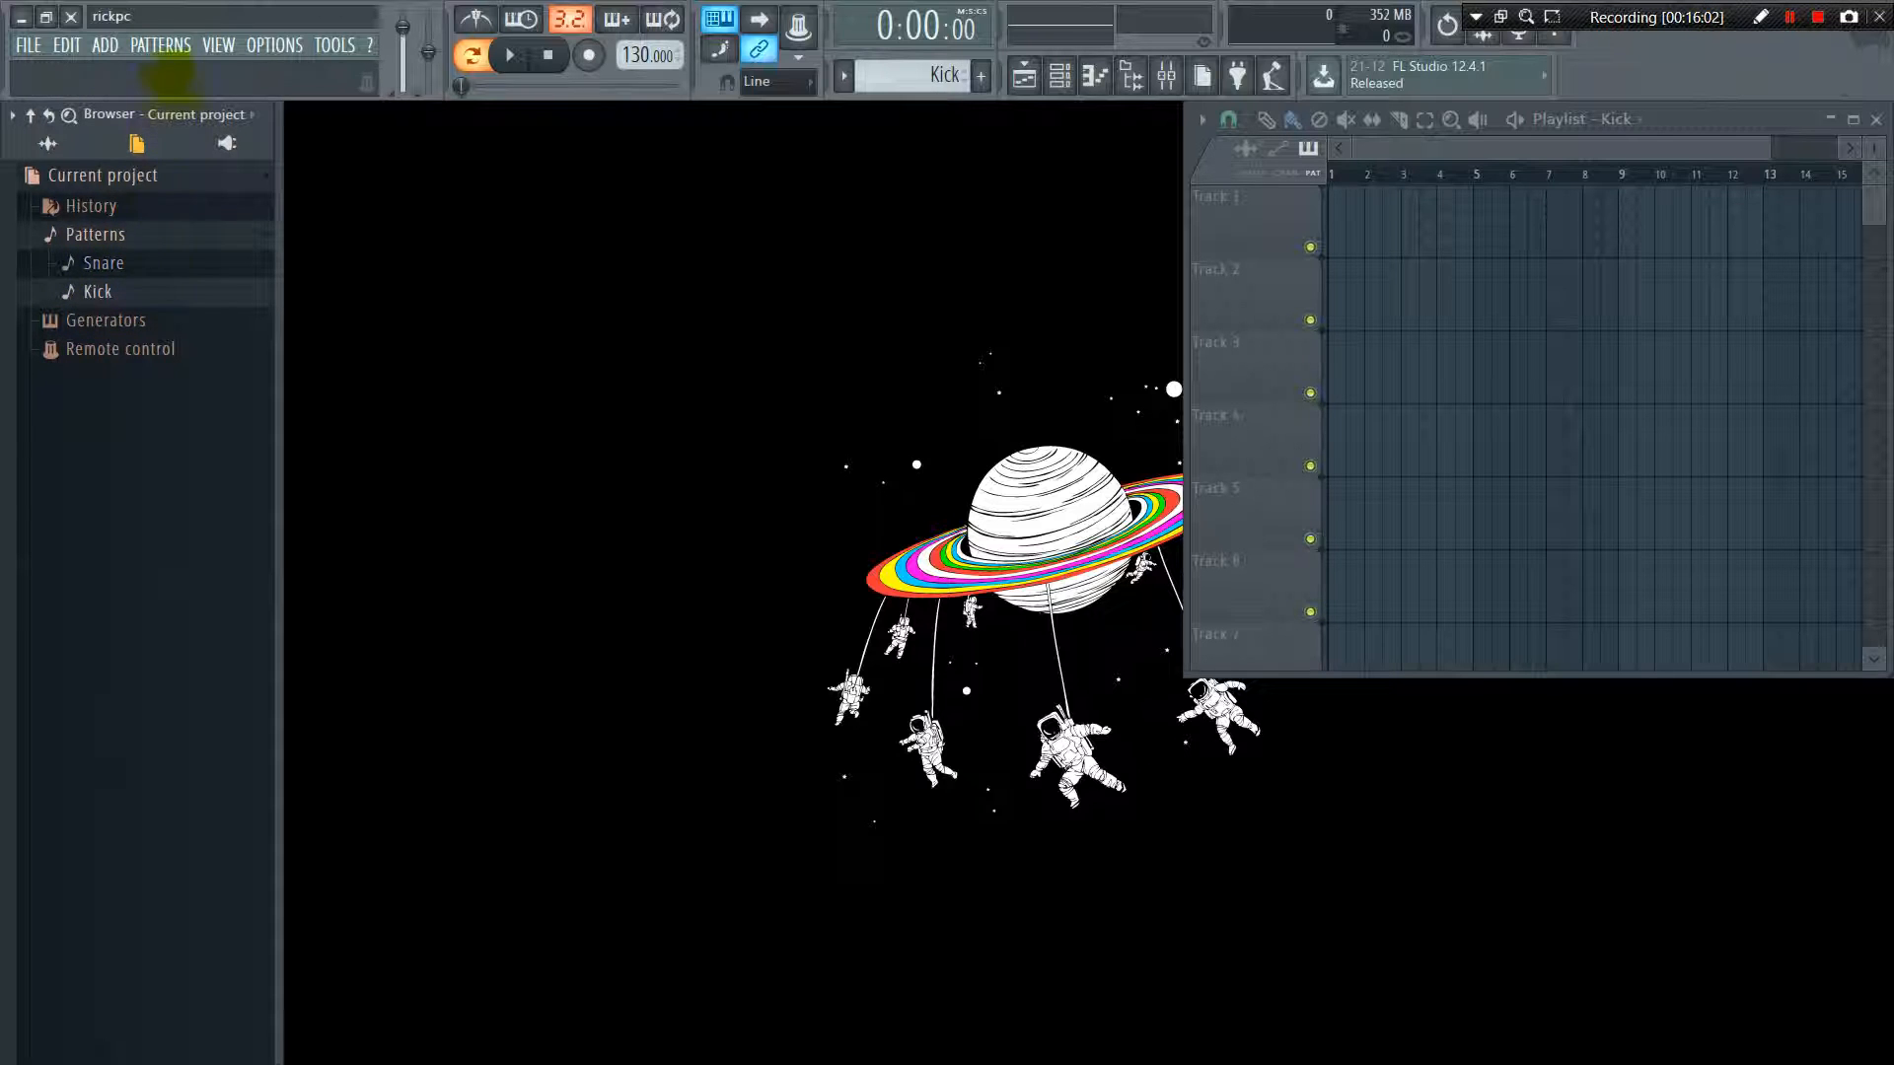
pyautogui.click(158, 44)
pyautogui.moveTo(218, 46)
pyautogui.moveTo(161, 44)
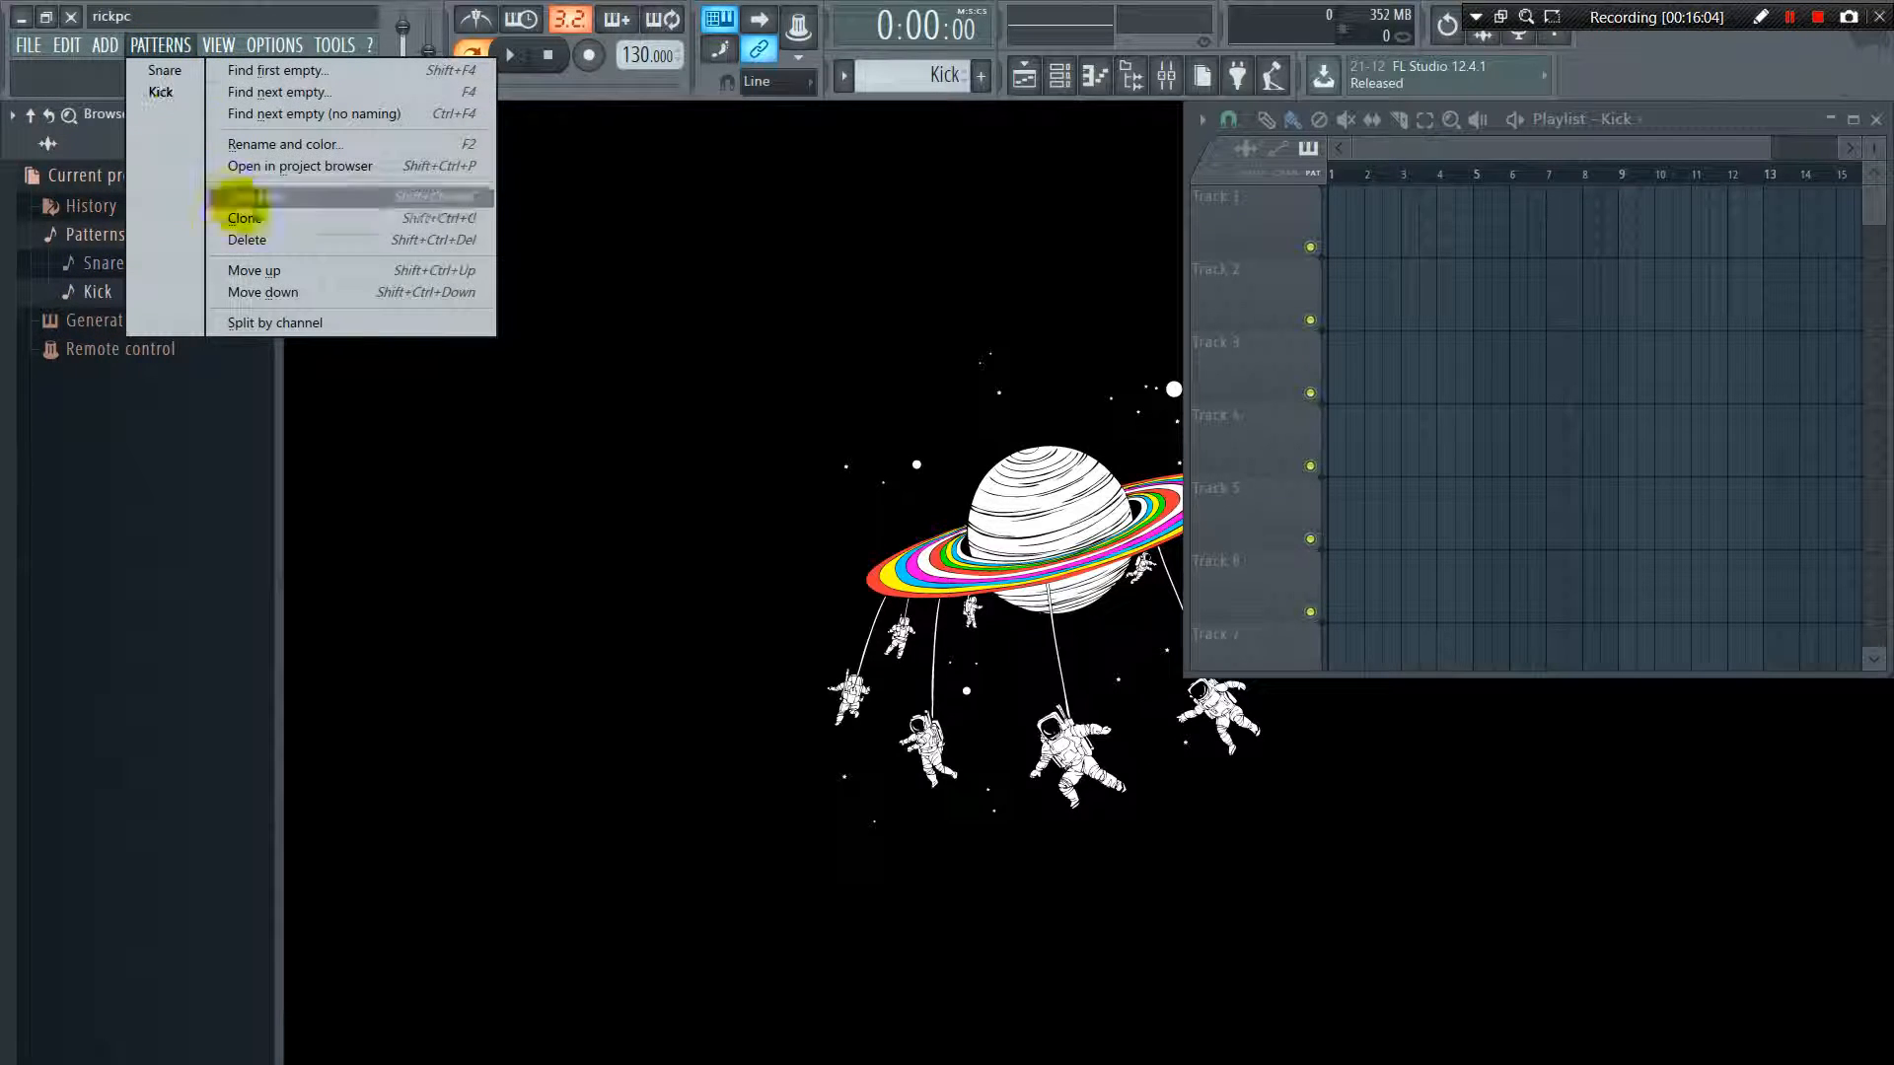
pyautogui.click(270, 270)
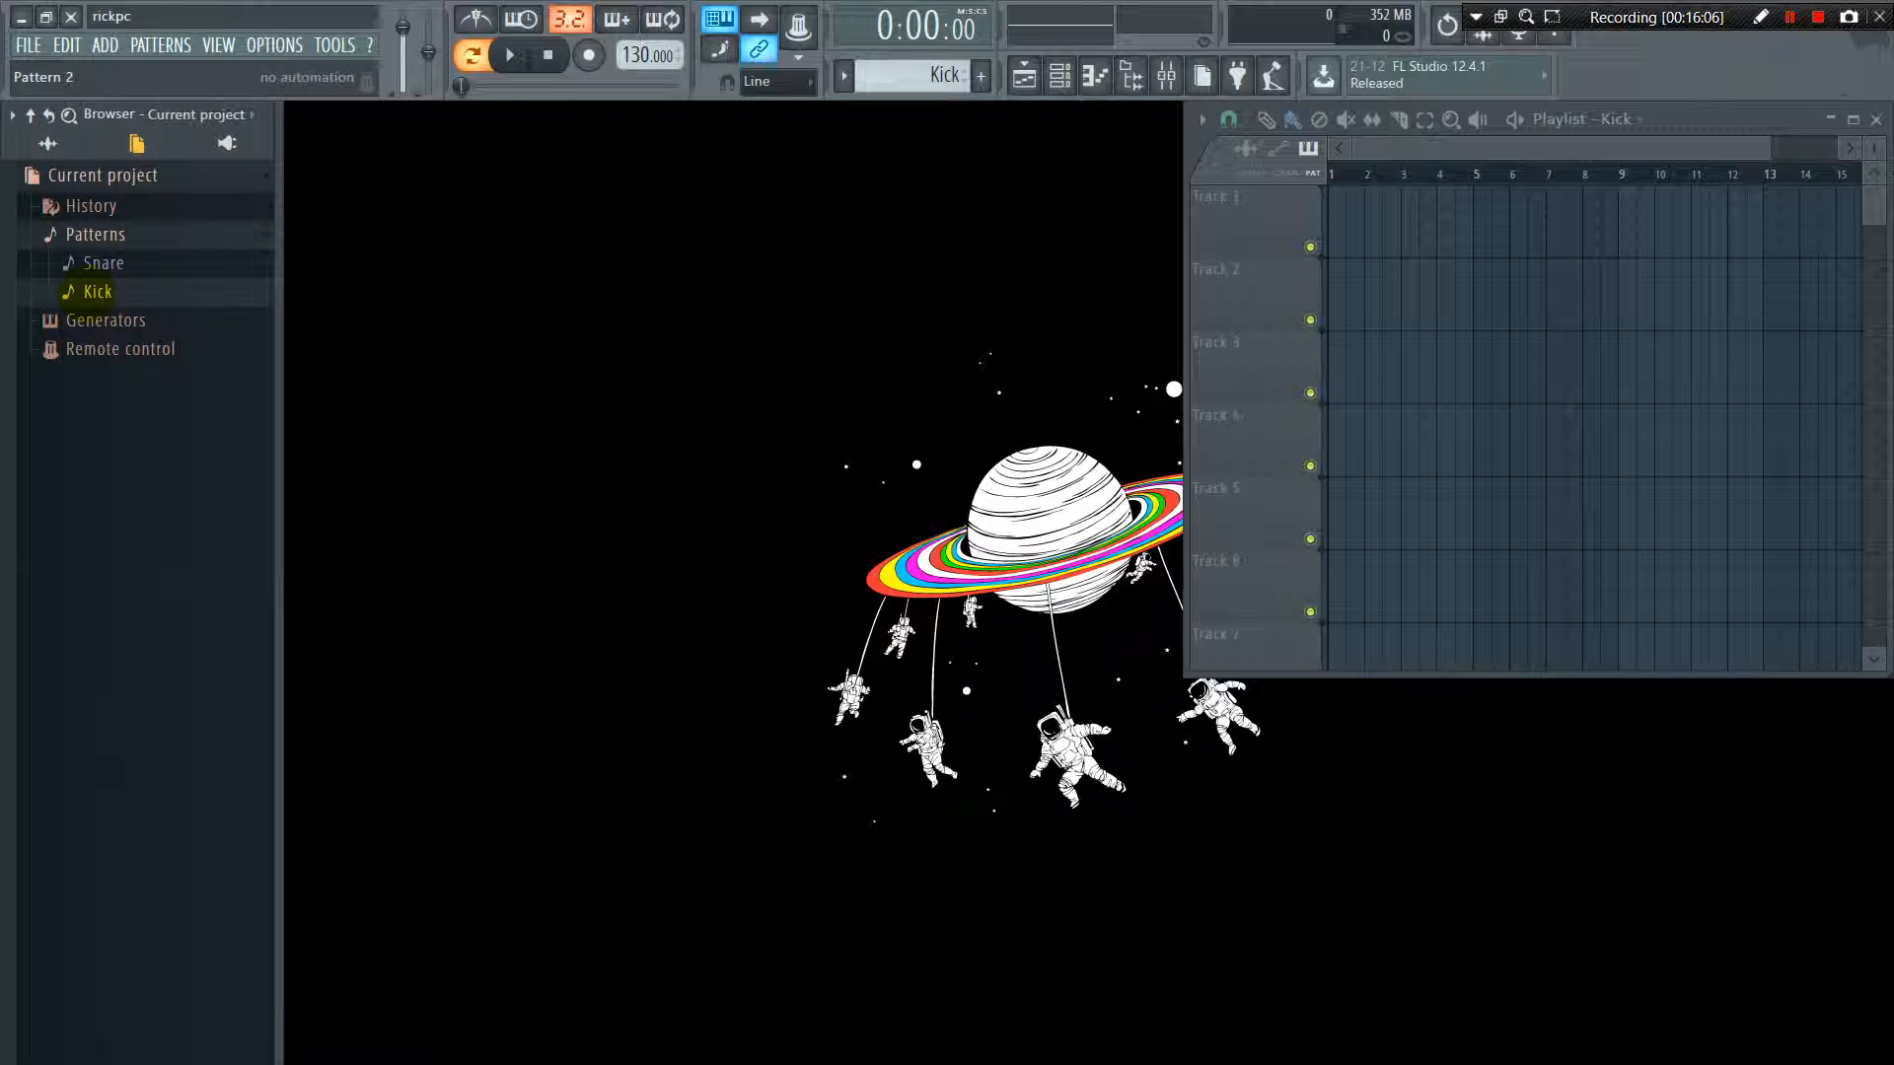
# Select the Snare pattern in the project browser and try to move it up in the pattern order
pyautogui.click(103, 262)
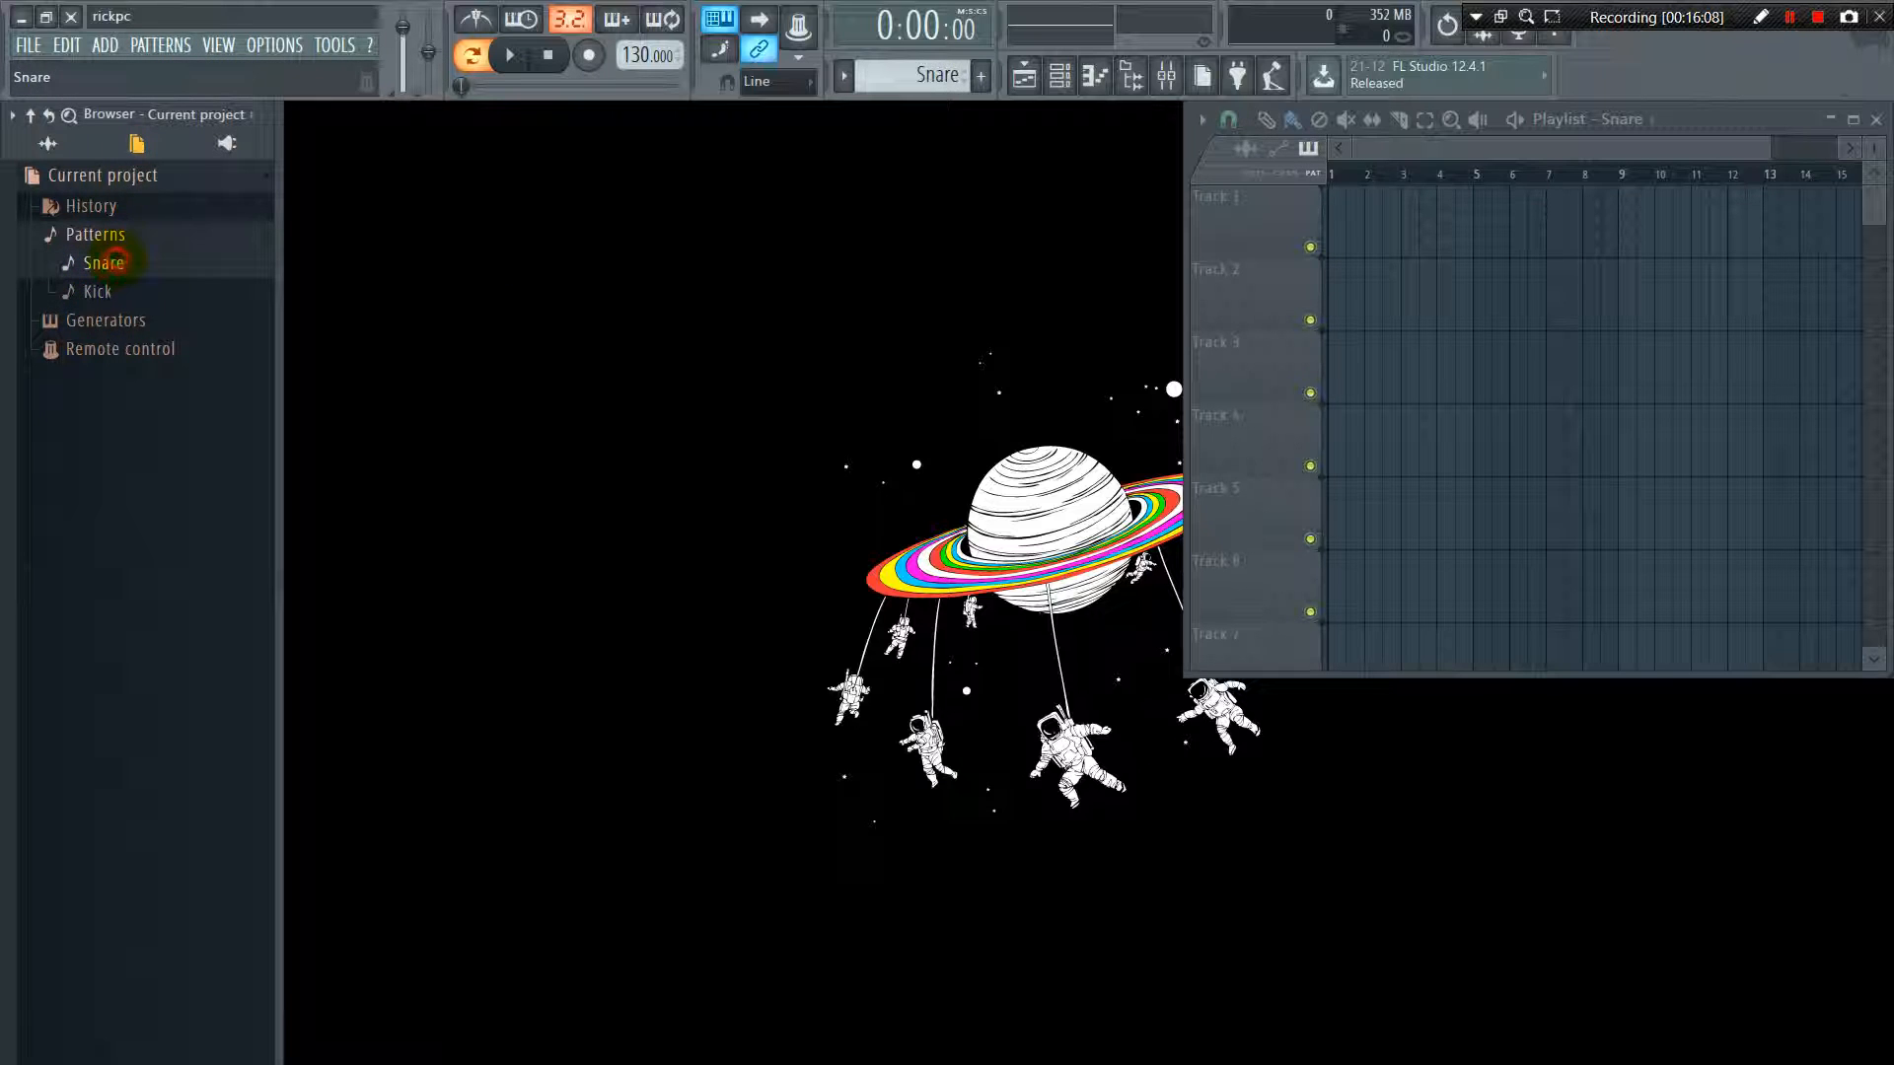
pyautogui.click(123, 283)
pyautogui.click(111, 262)
pyautogui.click(187, 41)
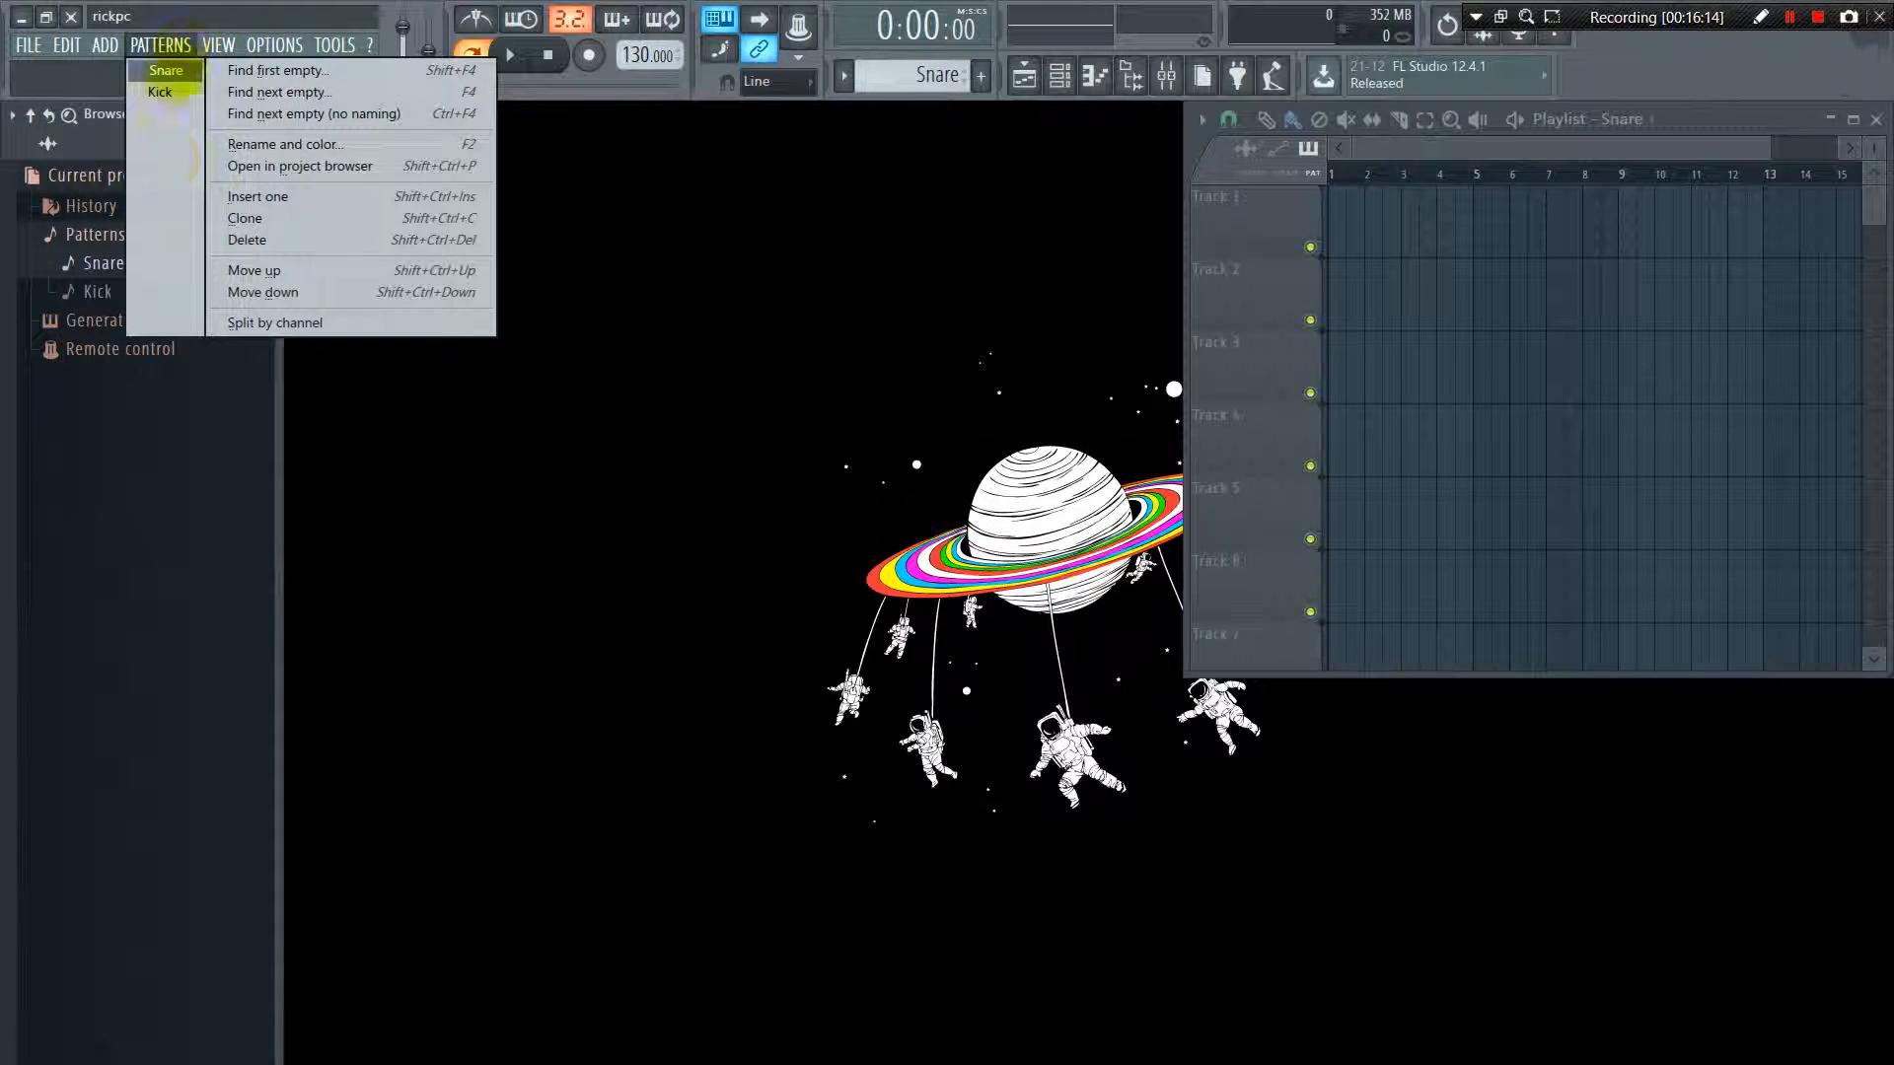
pyautogui.click(258, 270)
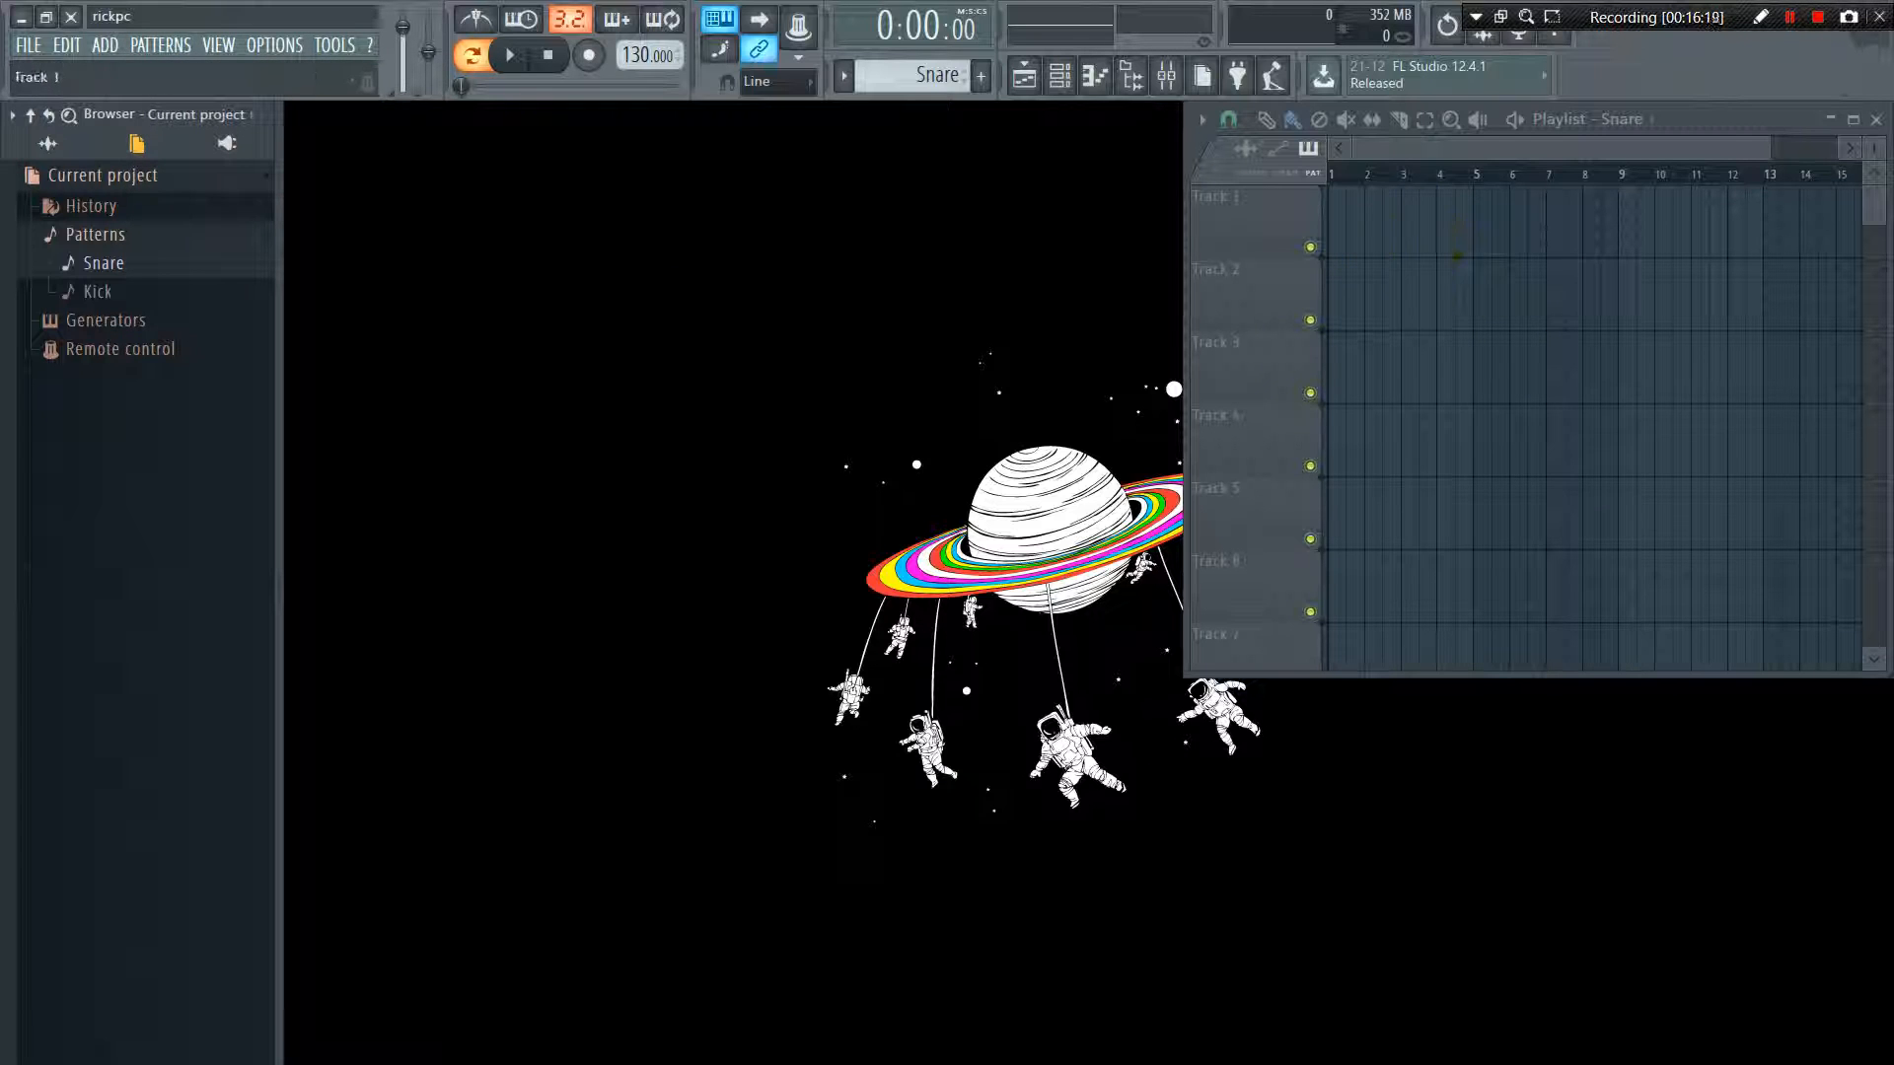
# Try splitting the Snare pattern by channel
pyautogui.click(161, 45)
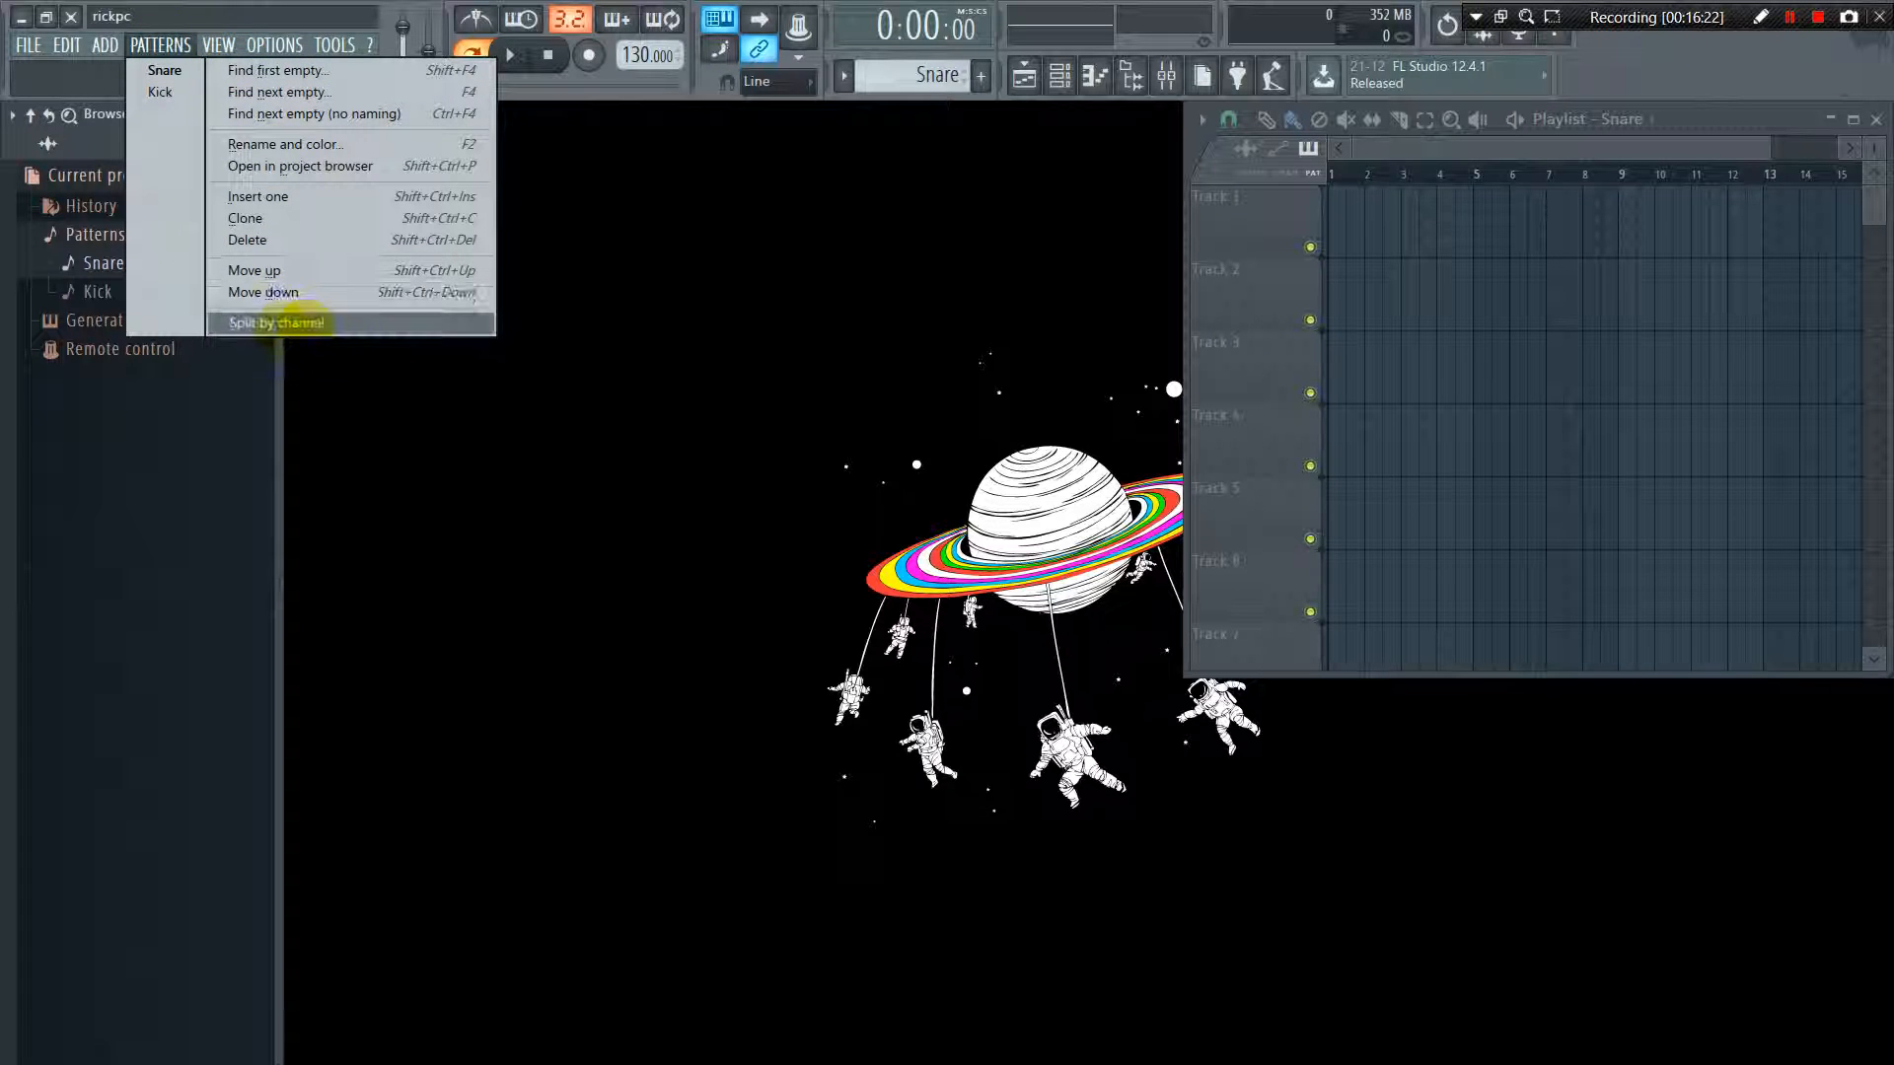
pyautogui.click(313, 321)
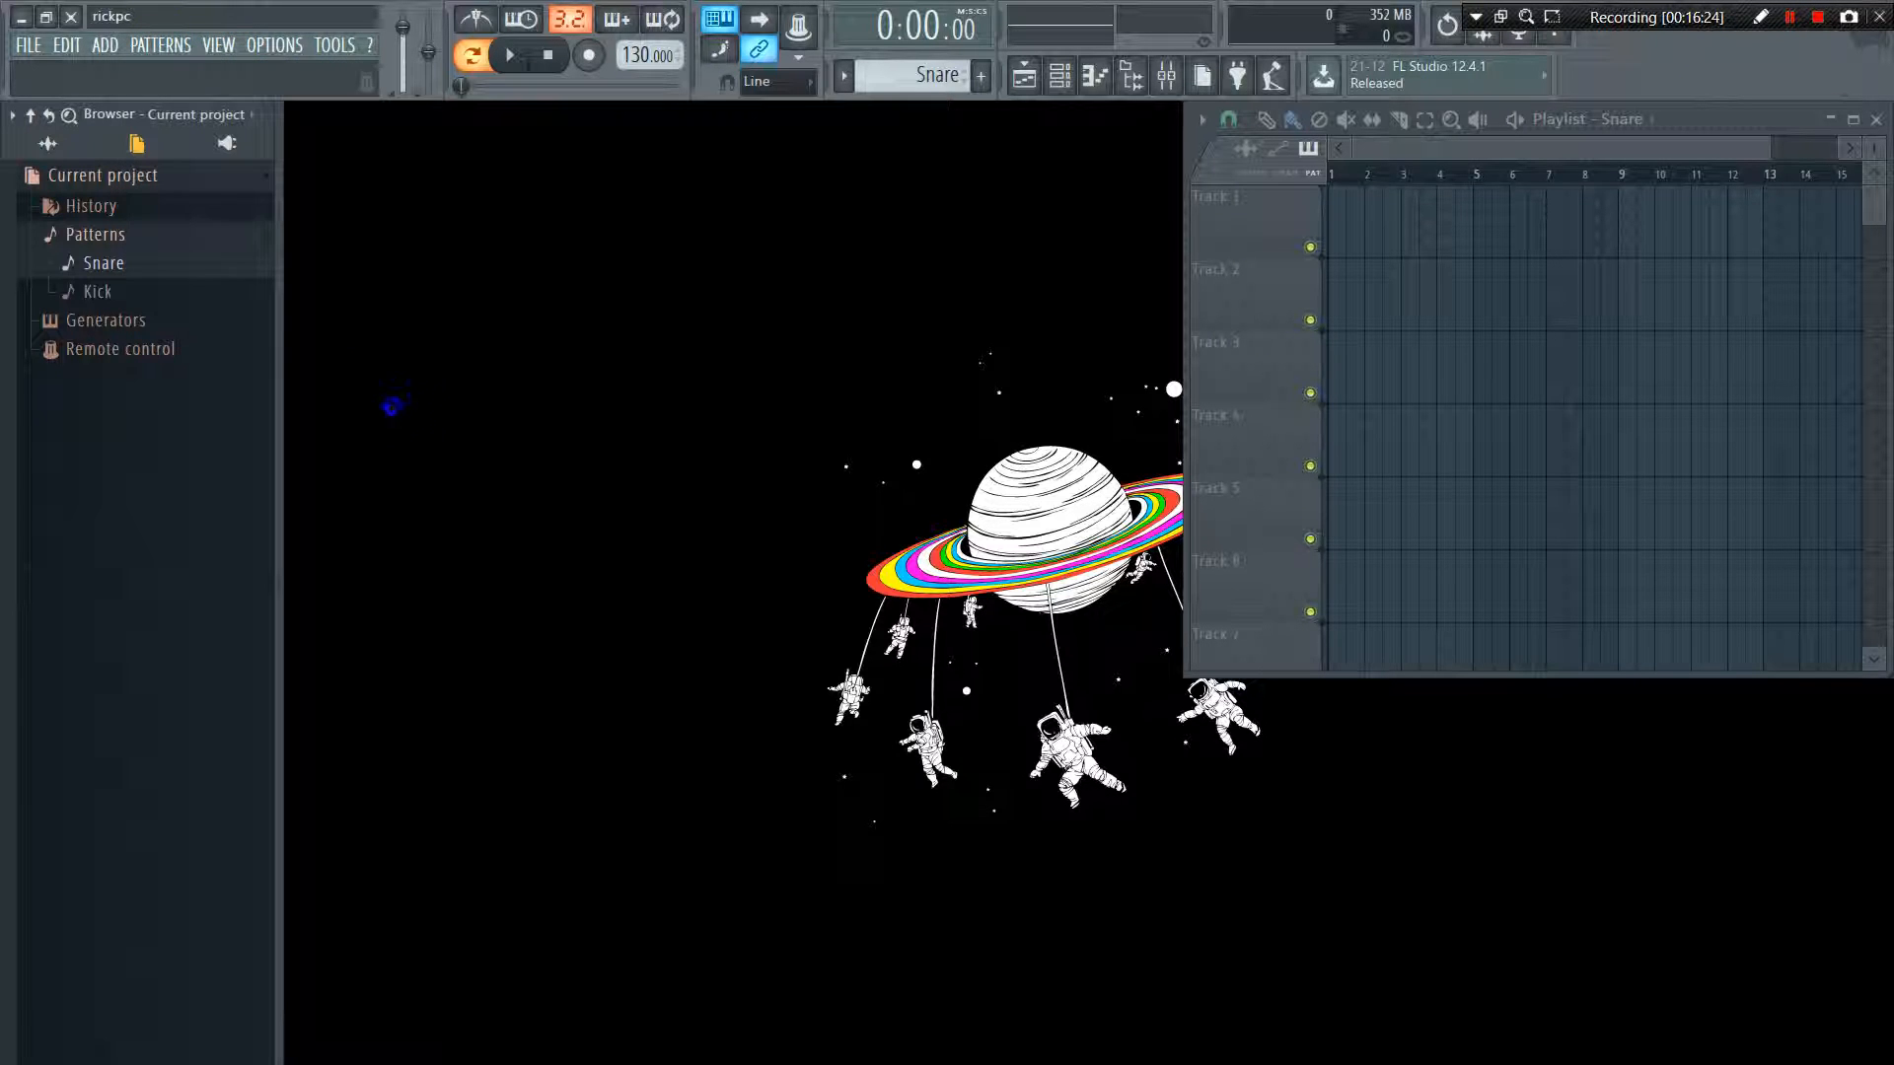
pyautogui.click(161, 44)
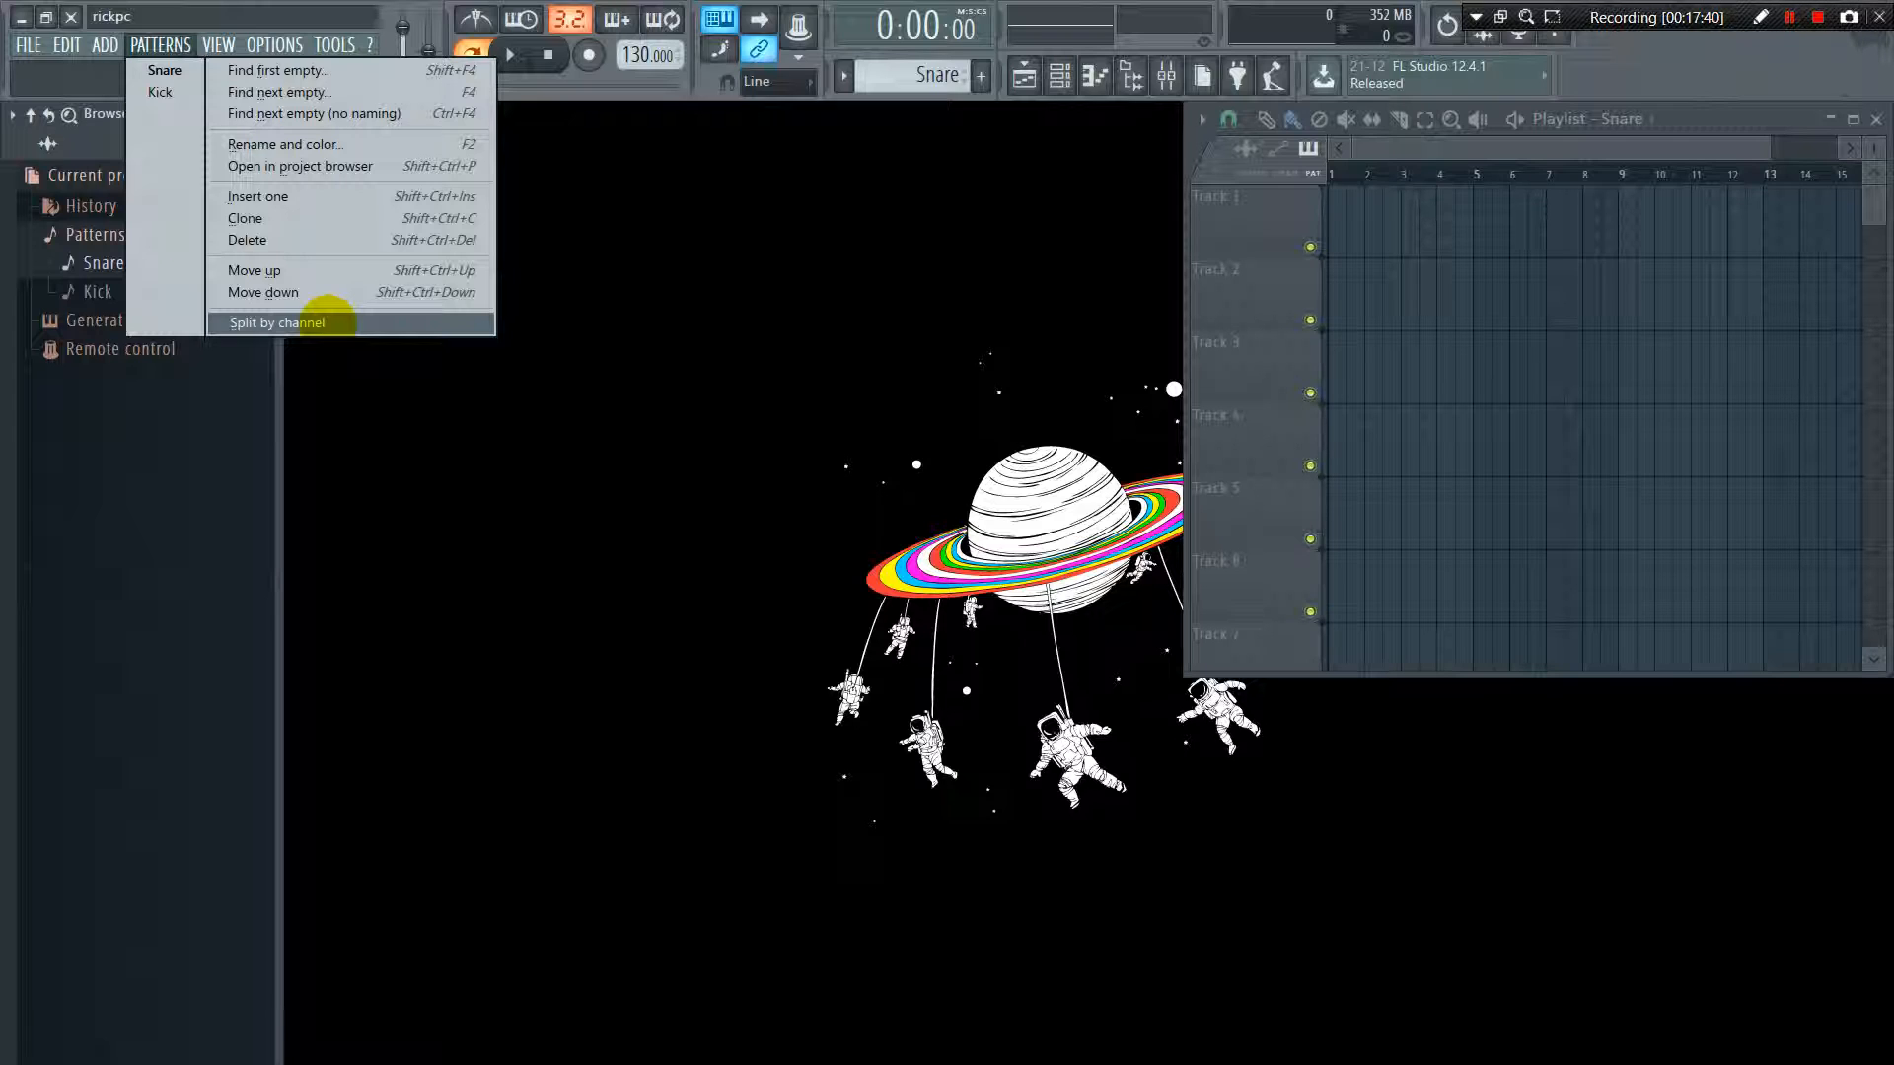
# Show the piano roll window briefly and close it again
pyautogui.moveTo(211, 44)
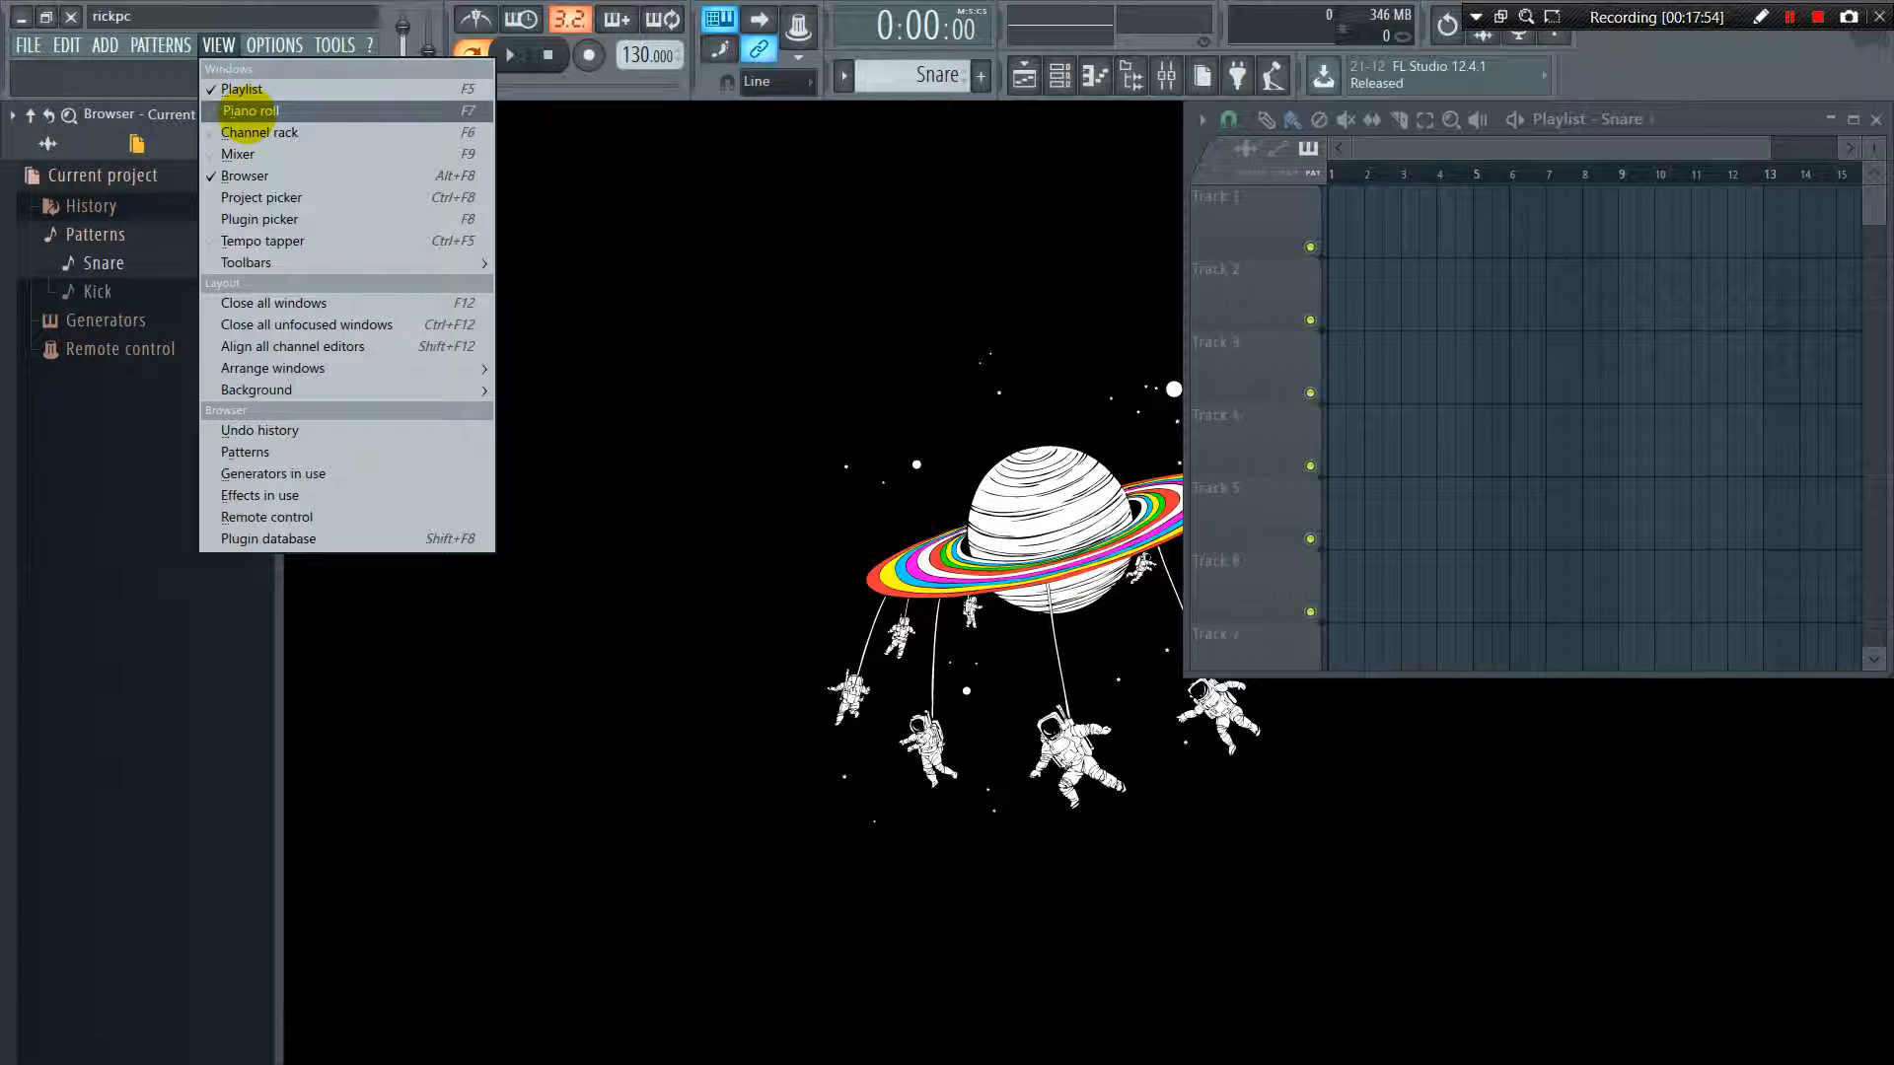
pyautogui.click(241, 111)
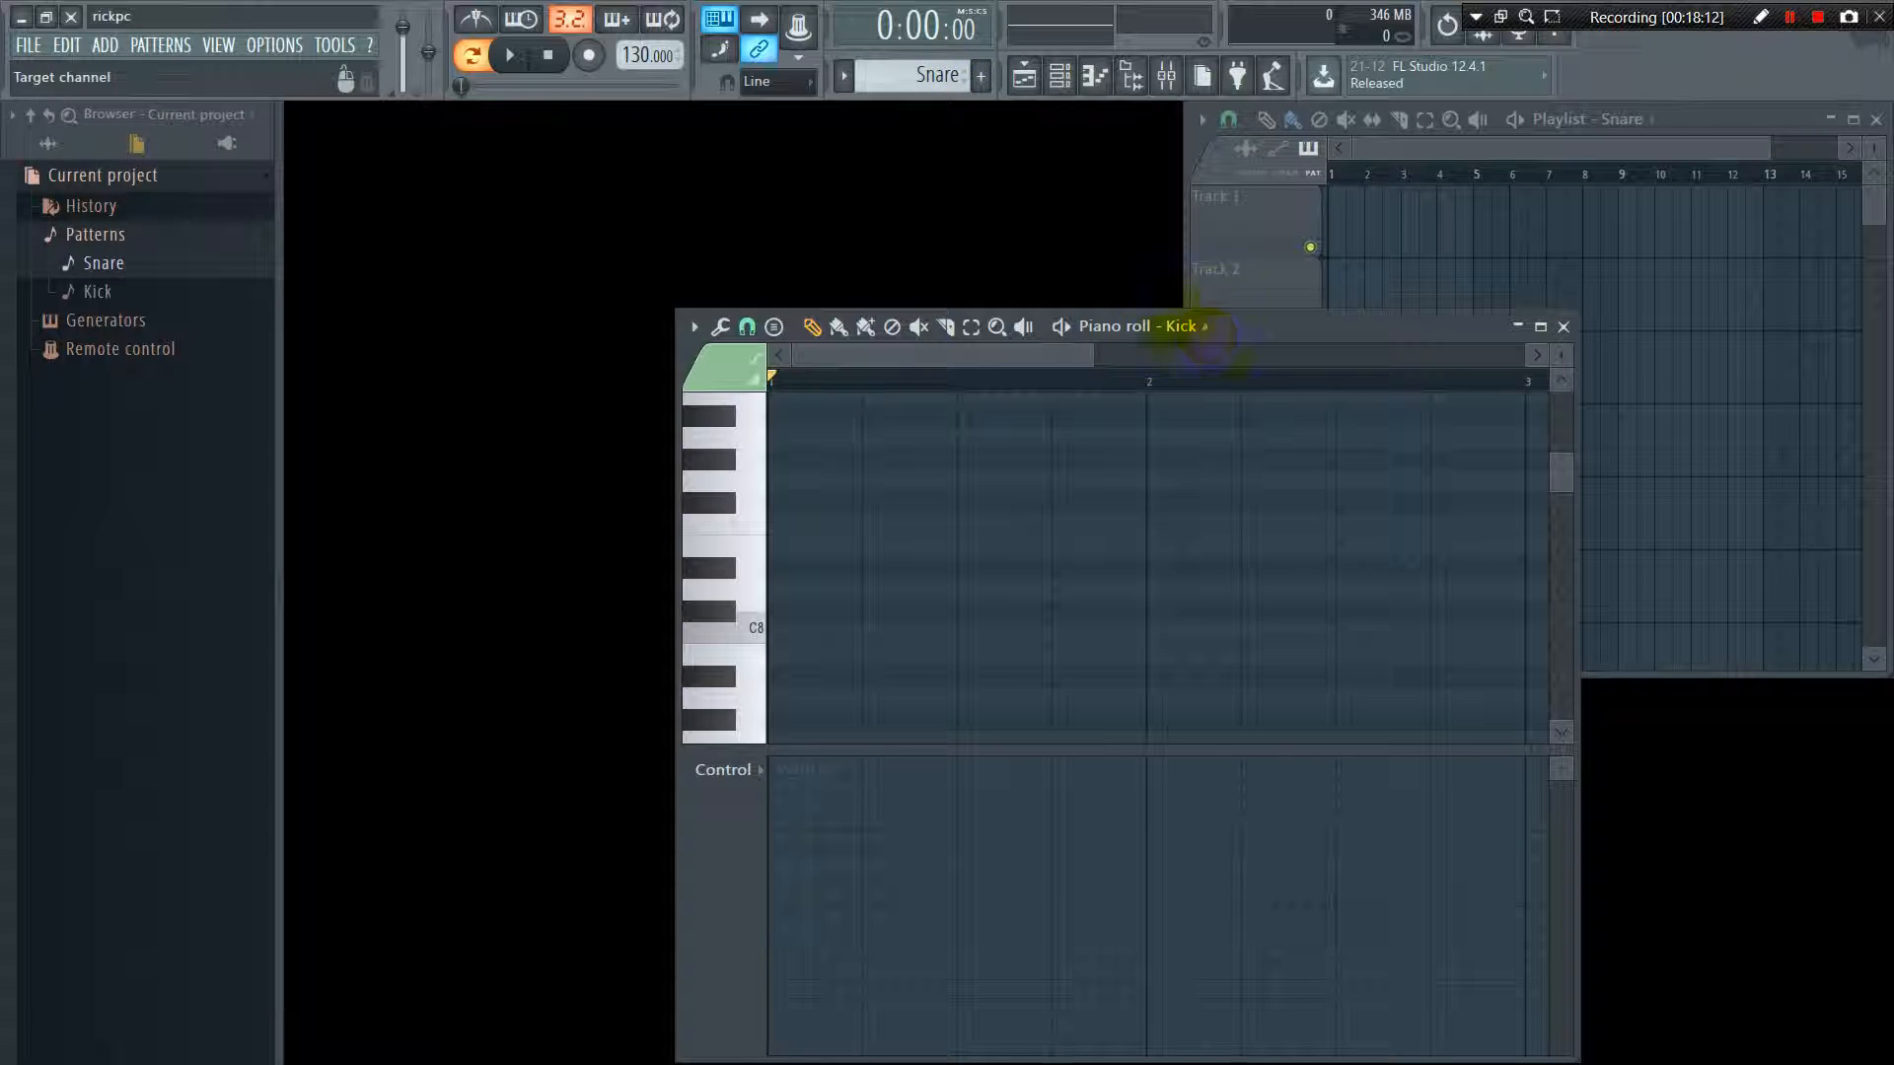
pyautogui.click(1563, 326)
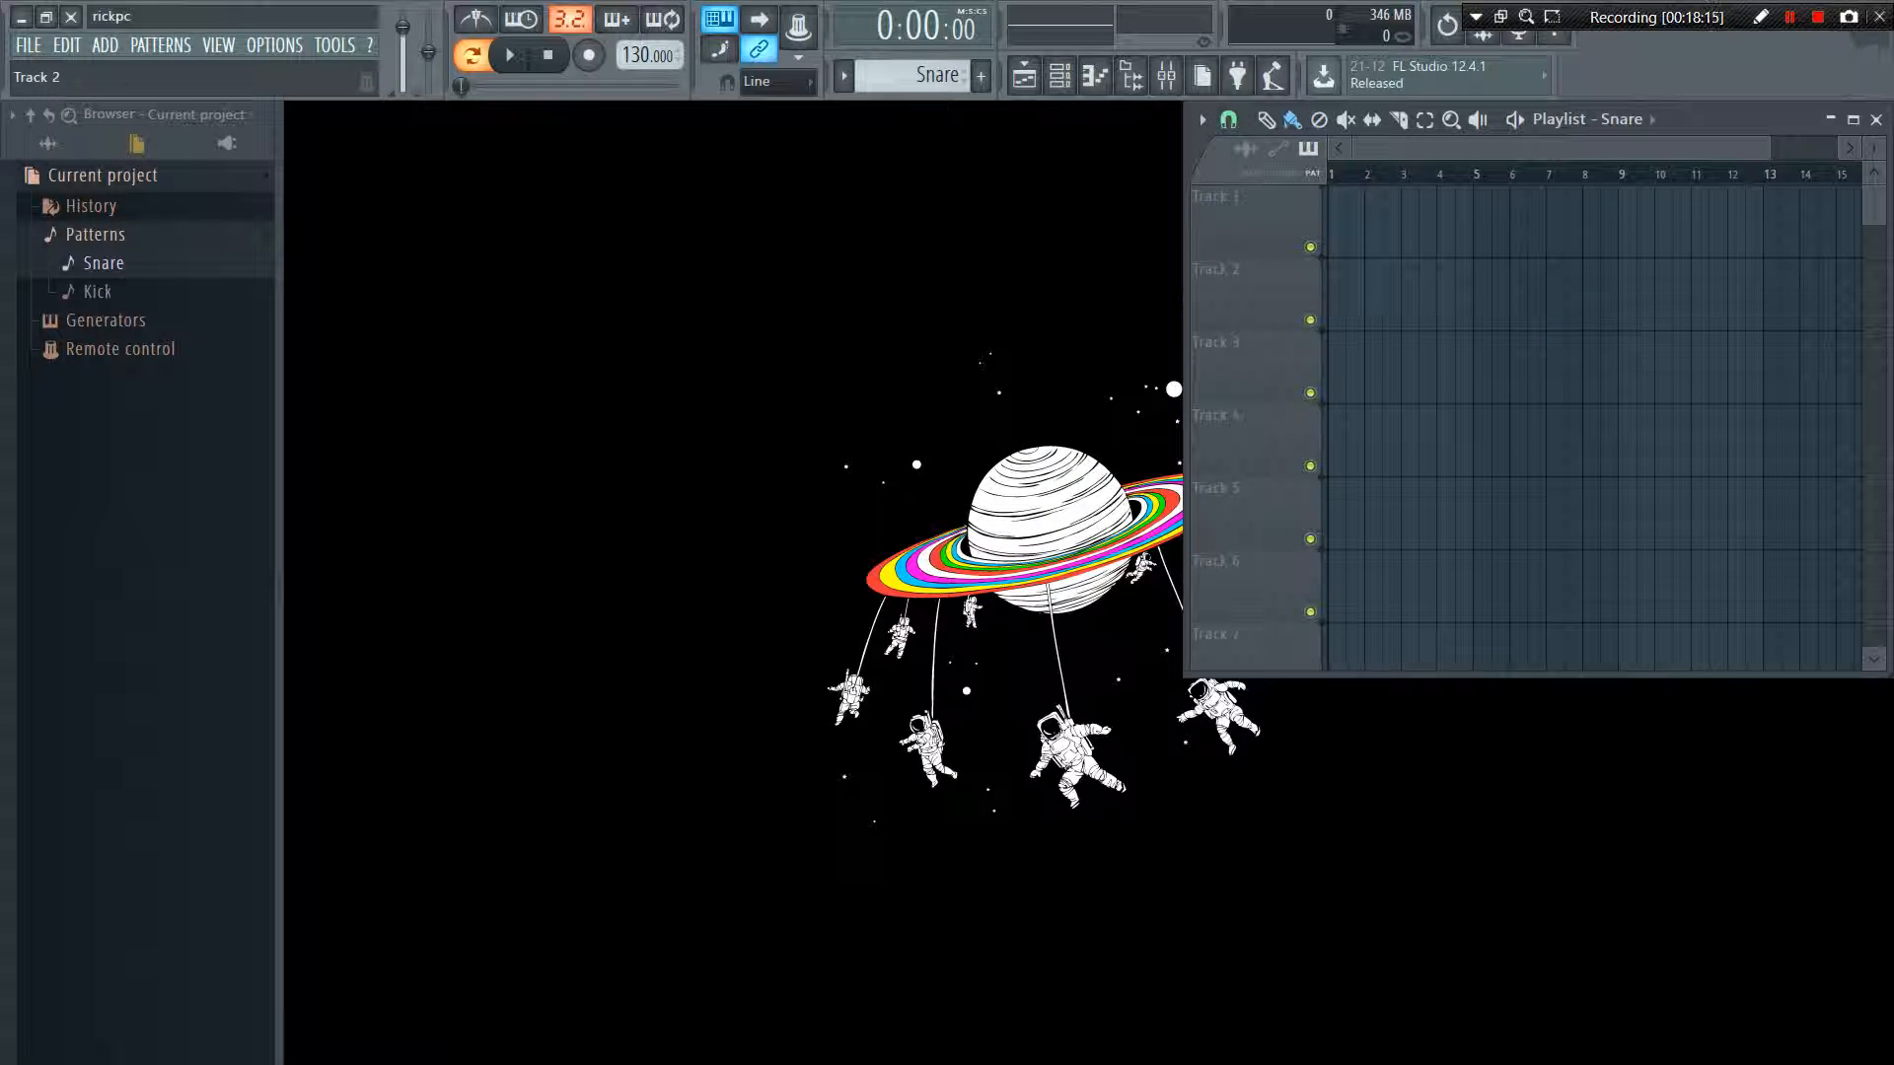
# Show the channel rack and shift its window slightly downward
pyautogui.click(218, 44)
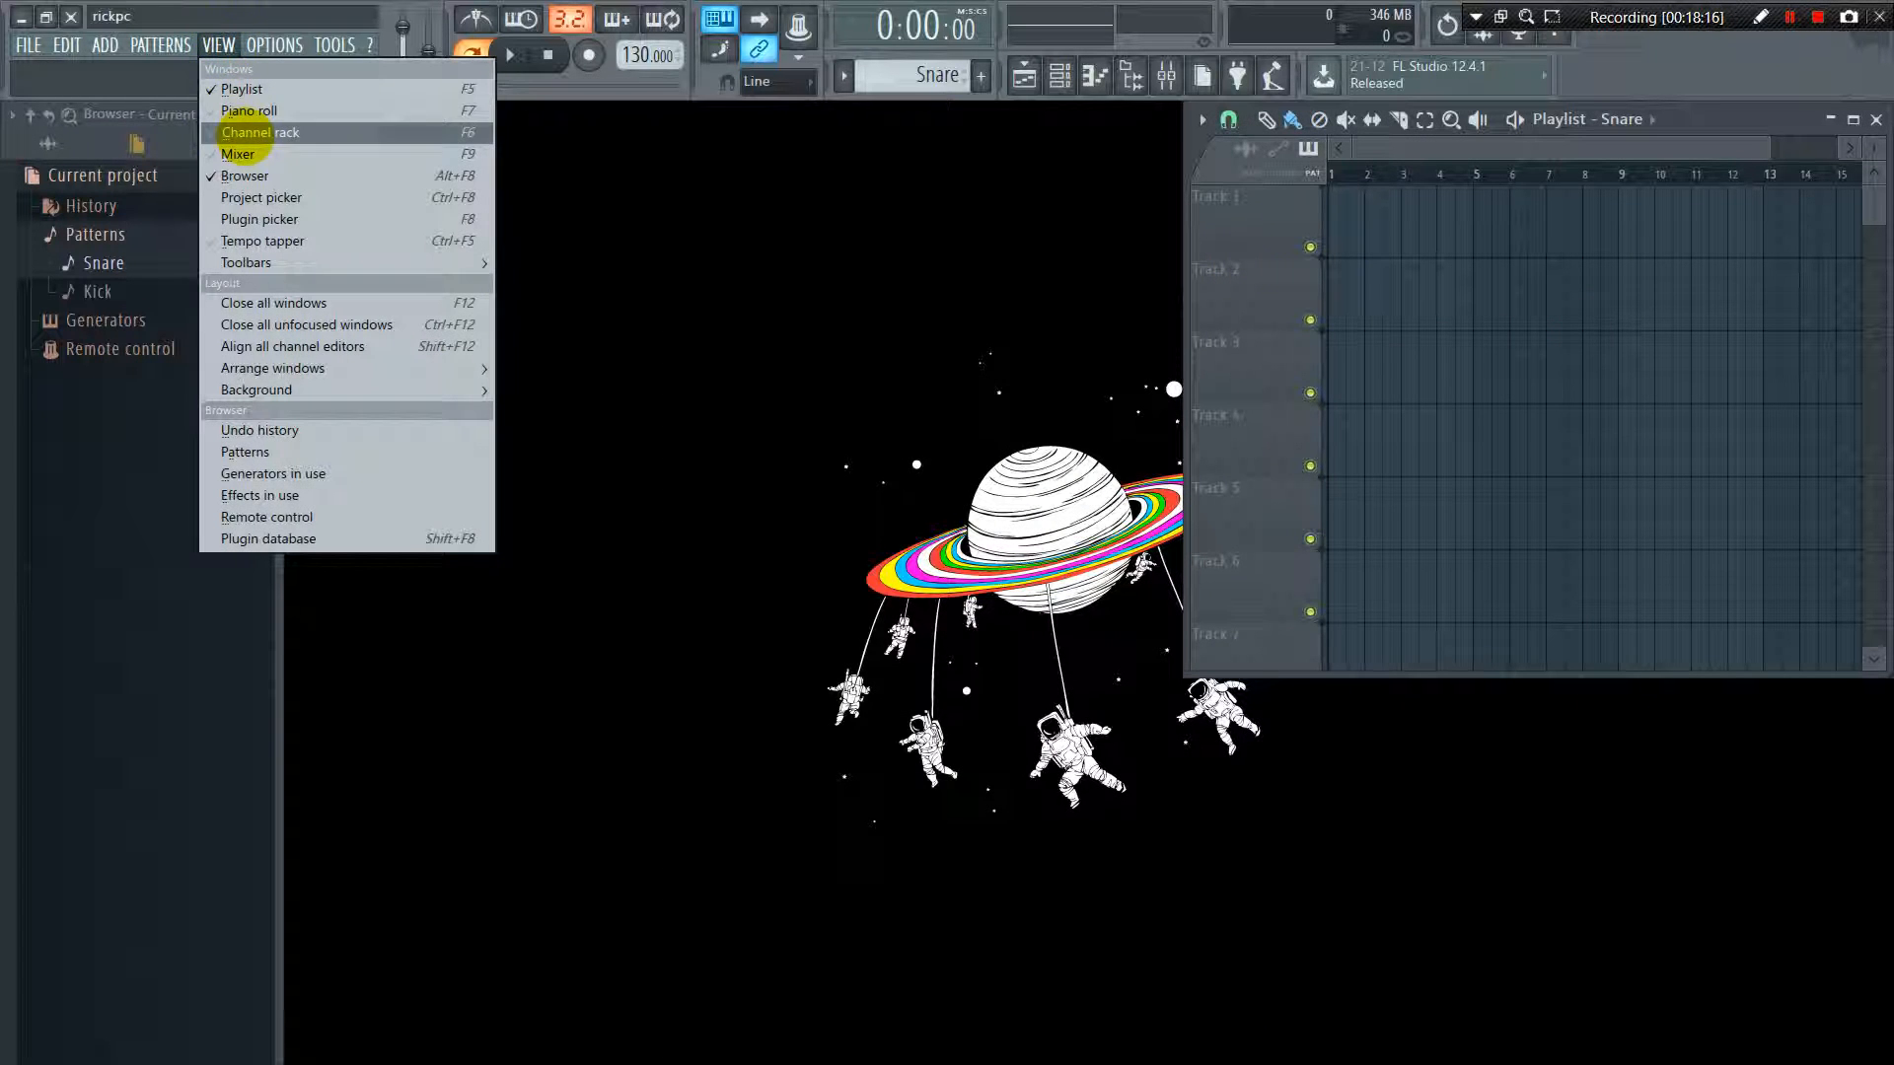
pyautogui.click(301, 132)
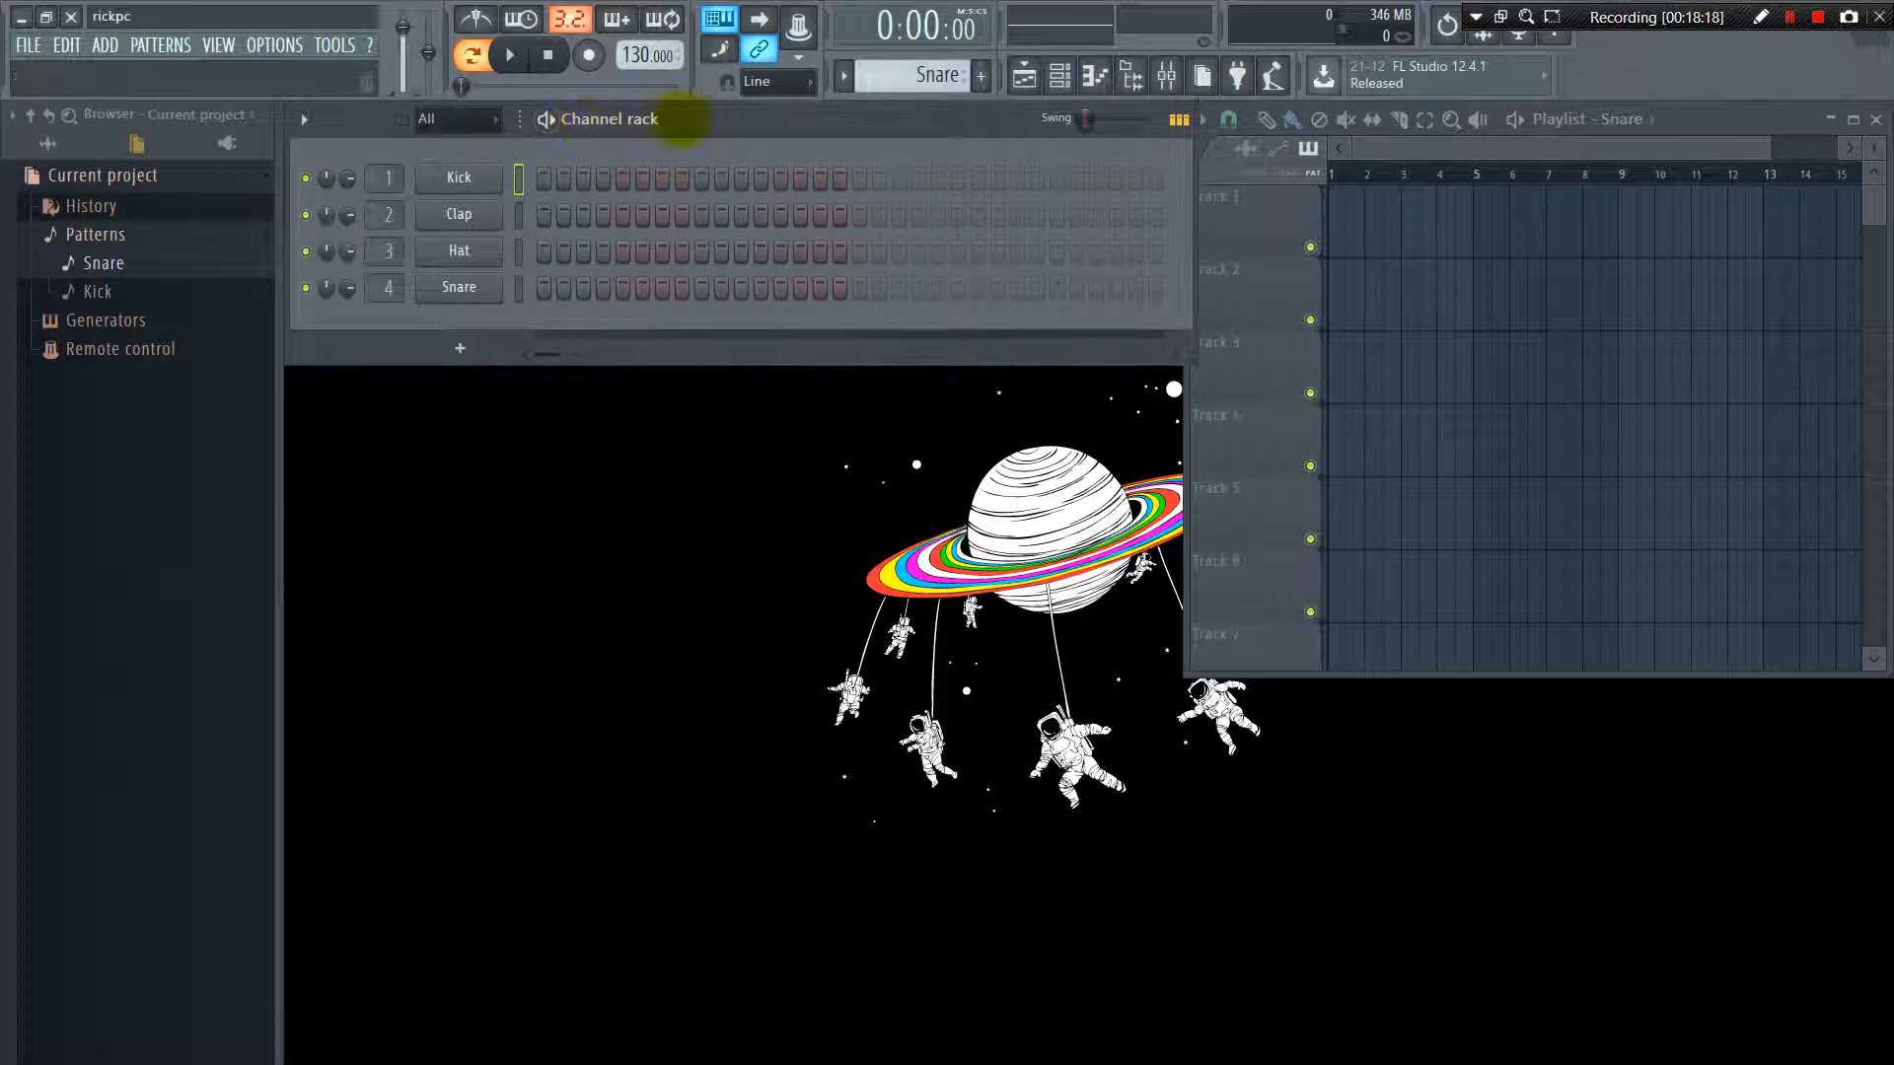
pyautogui.moveTo(681, 119)
pyautogui.mouseDown()
pyautogui.moveTo(710, 241)
pyautogui.moveTo(680, 129)
pyautogui.mouseUp()
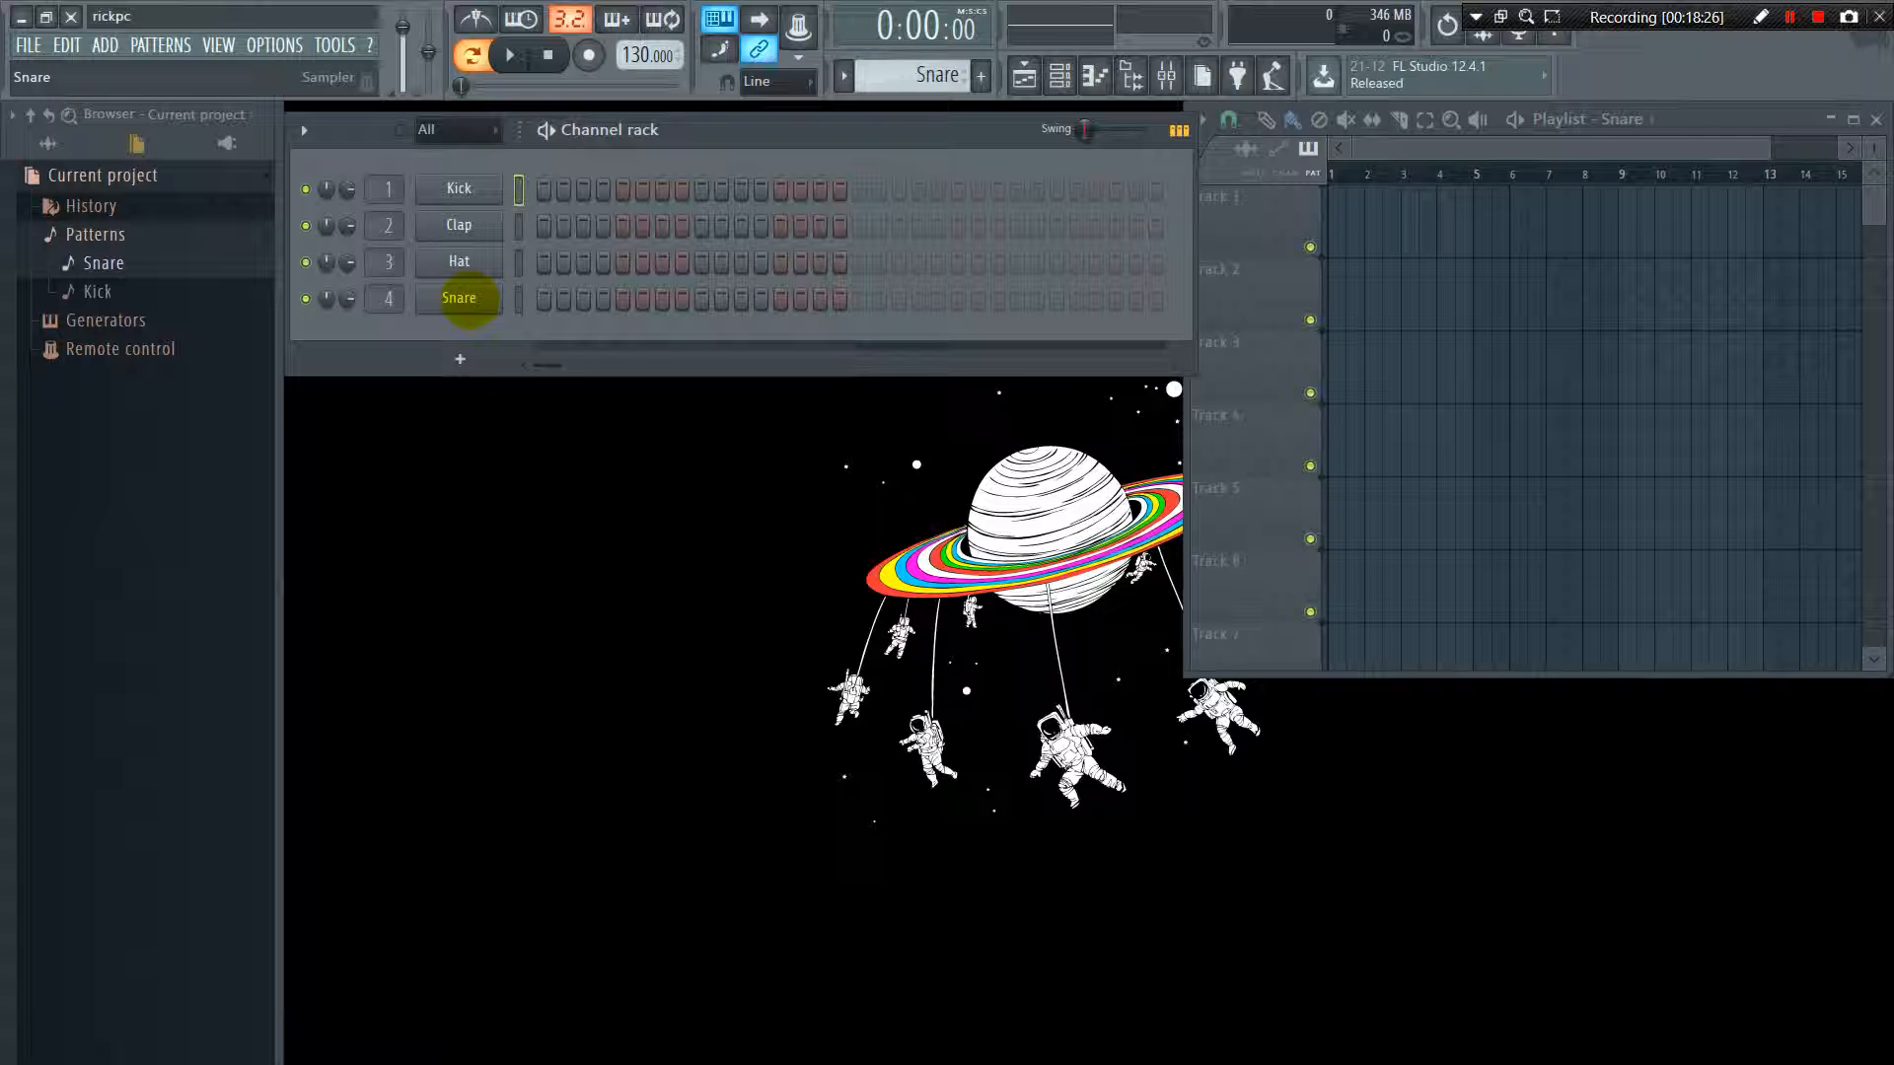
# Show the mixer and select the Insert 1 track
pyautogui.click(218, 44)
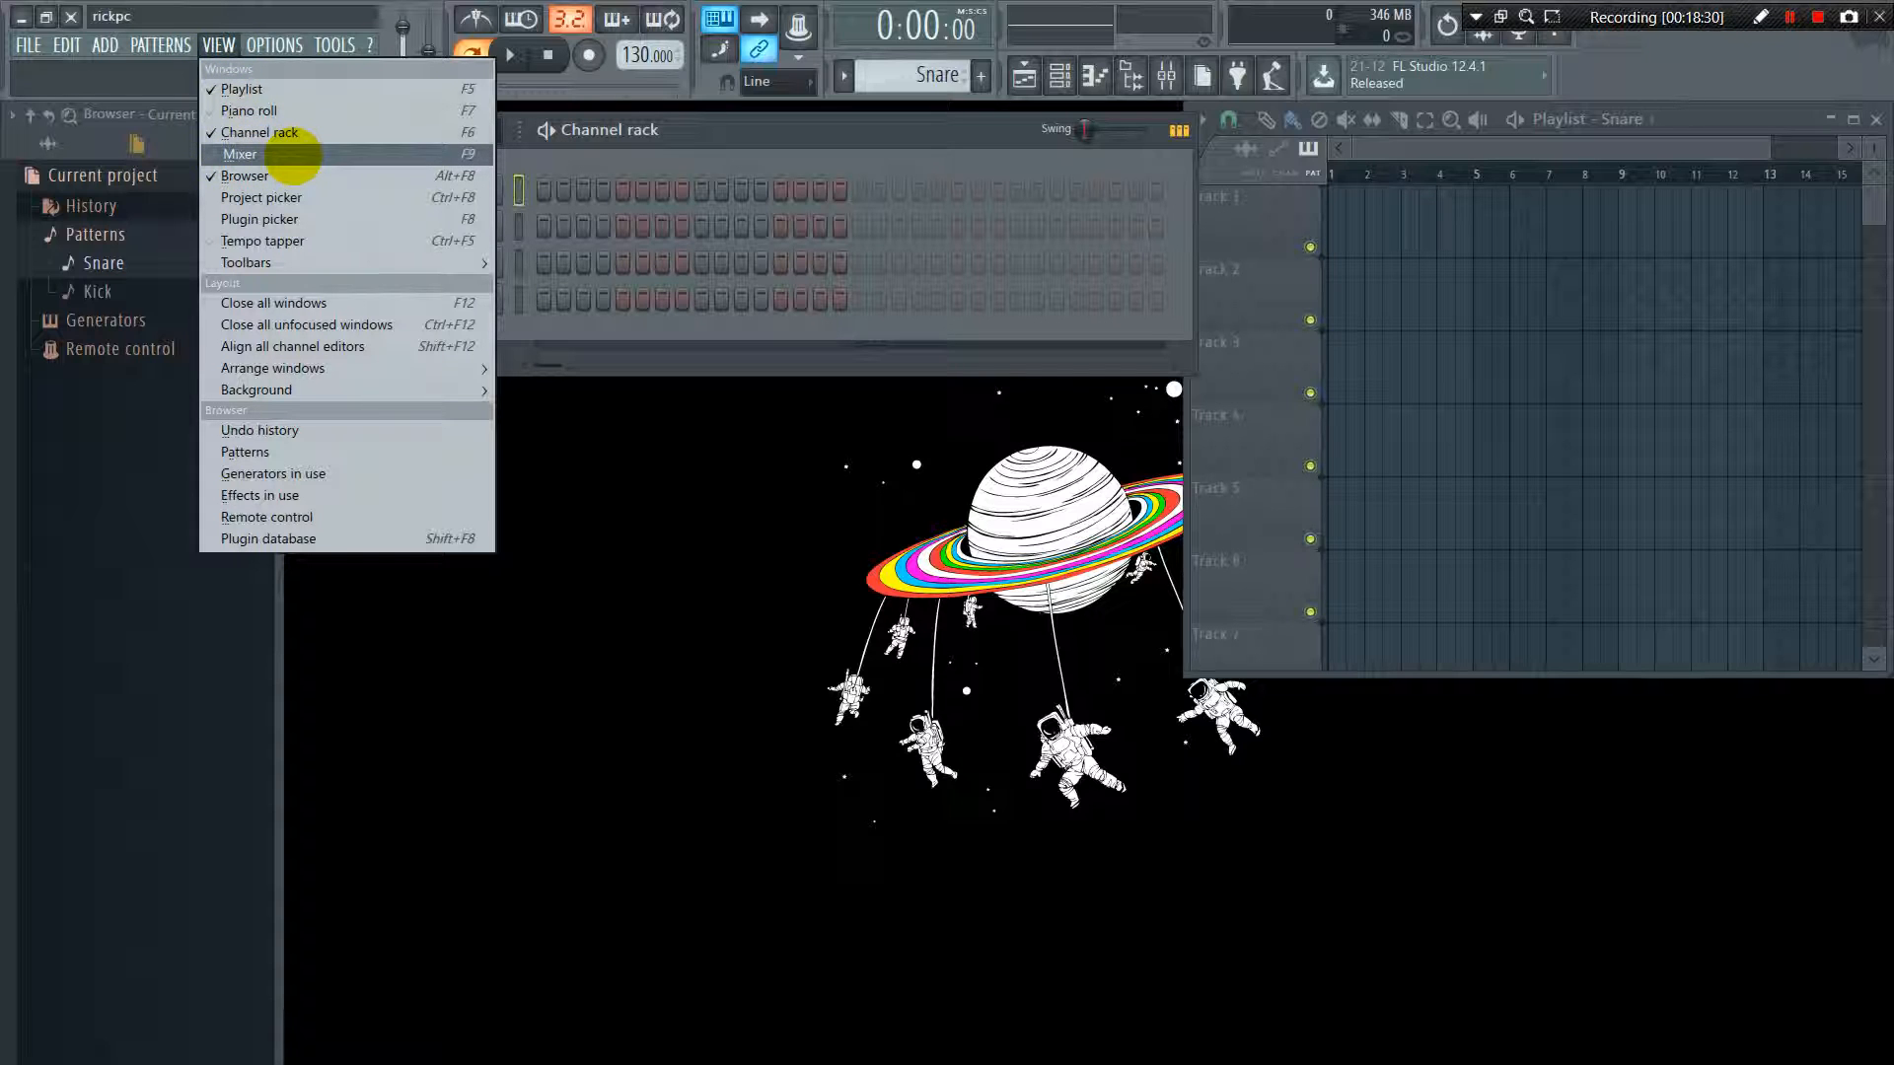
pyautogui.click(293, 155)
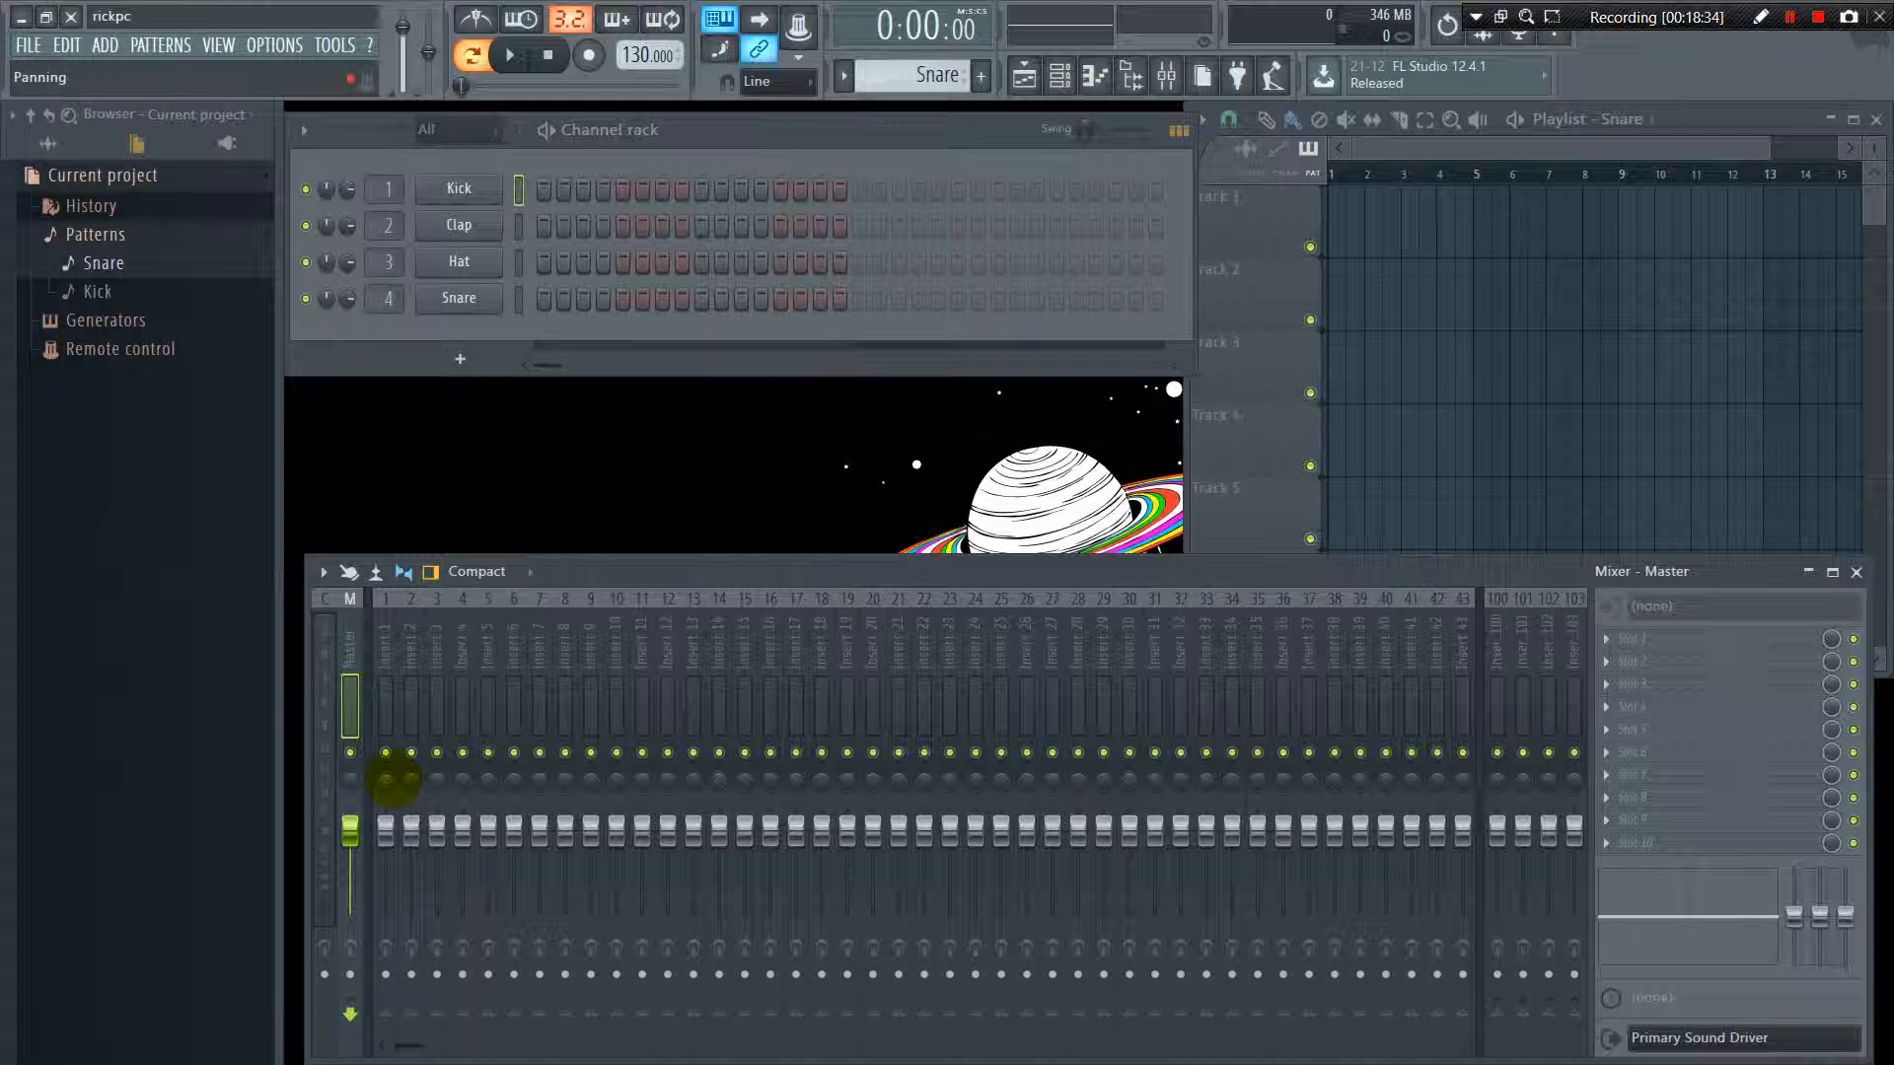
pyautogui.click(375, 669)
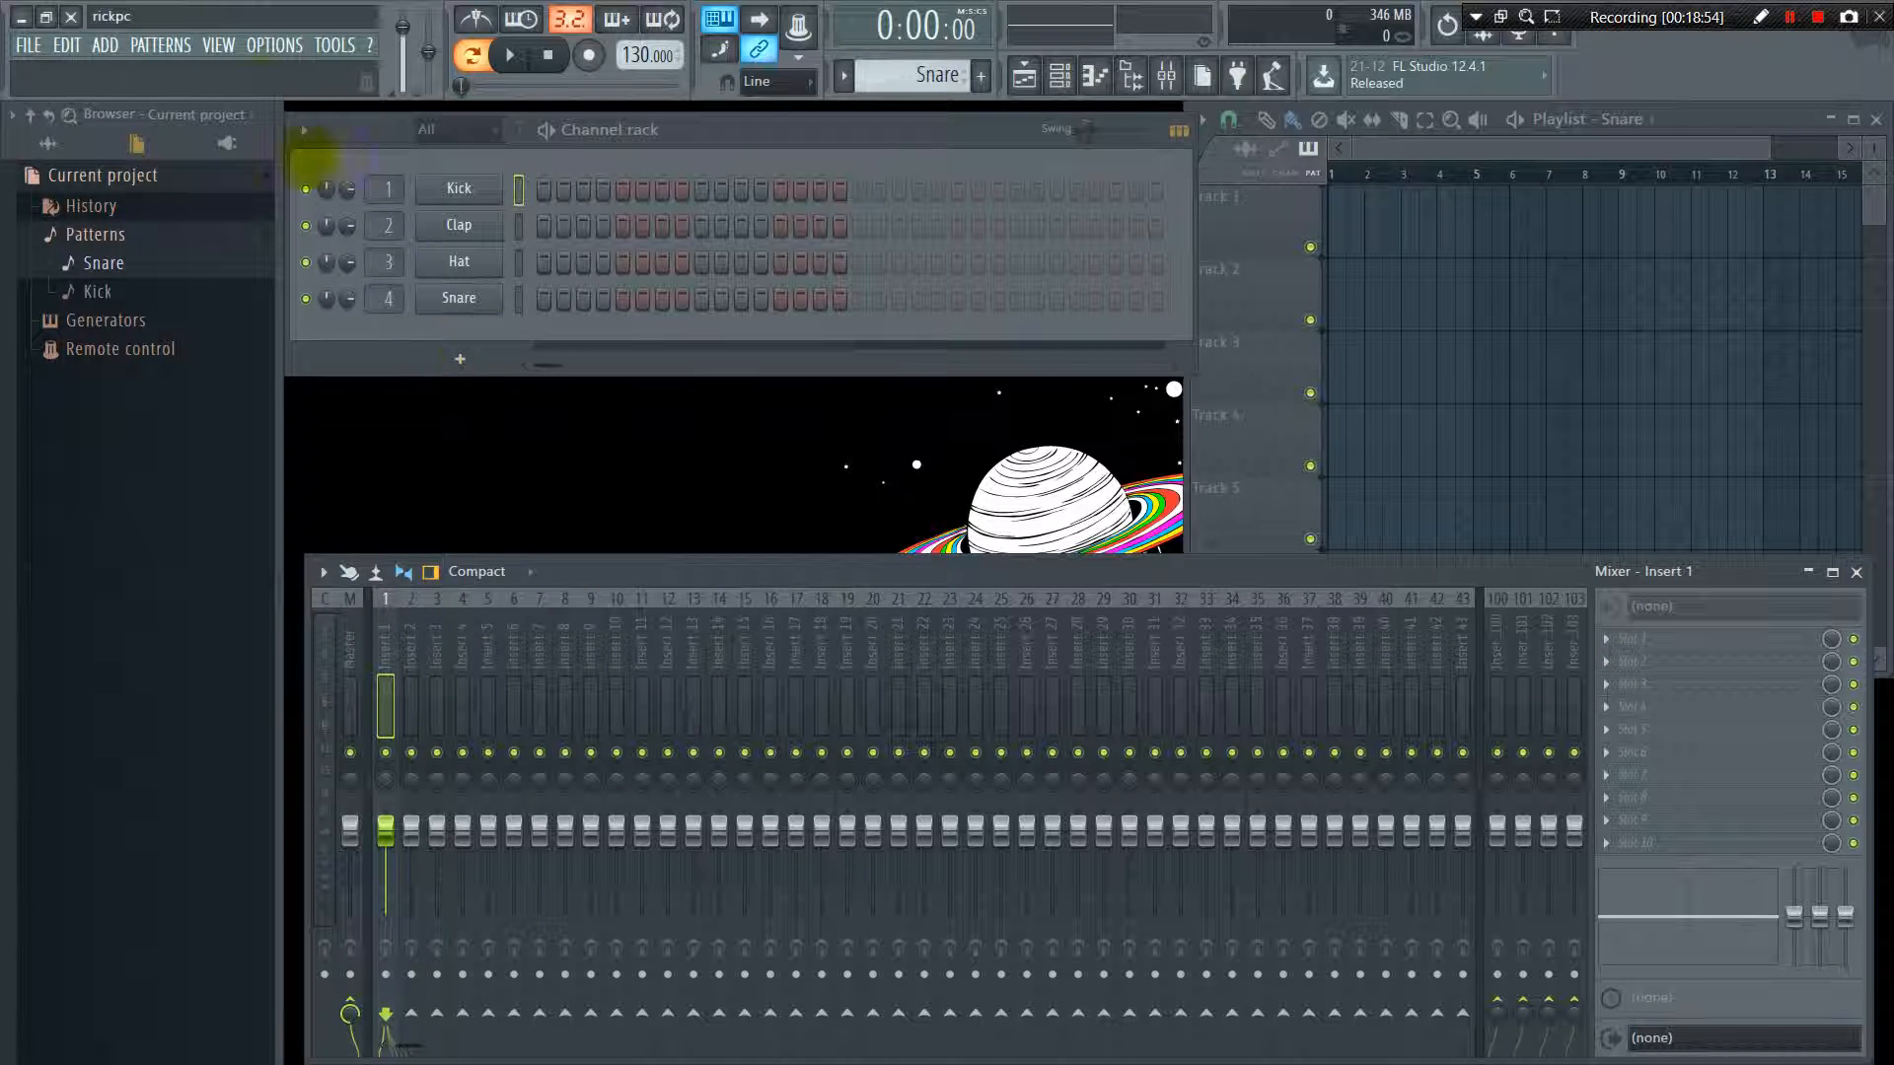
# Bring up the project picker and open the Clap sampler channel from it
pyautogui.click(221, 45)
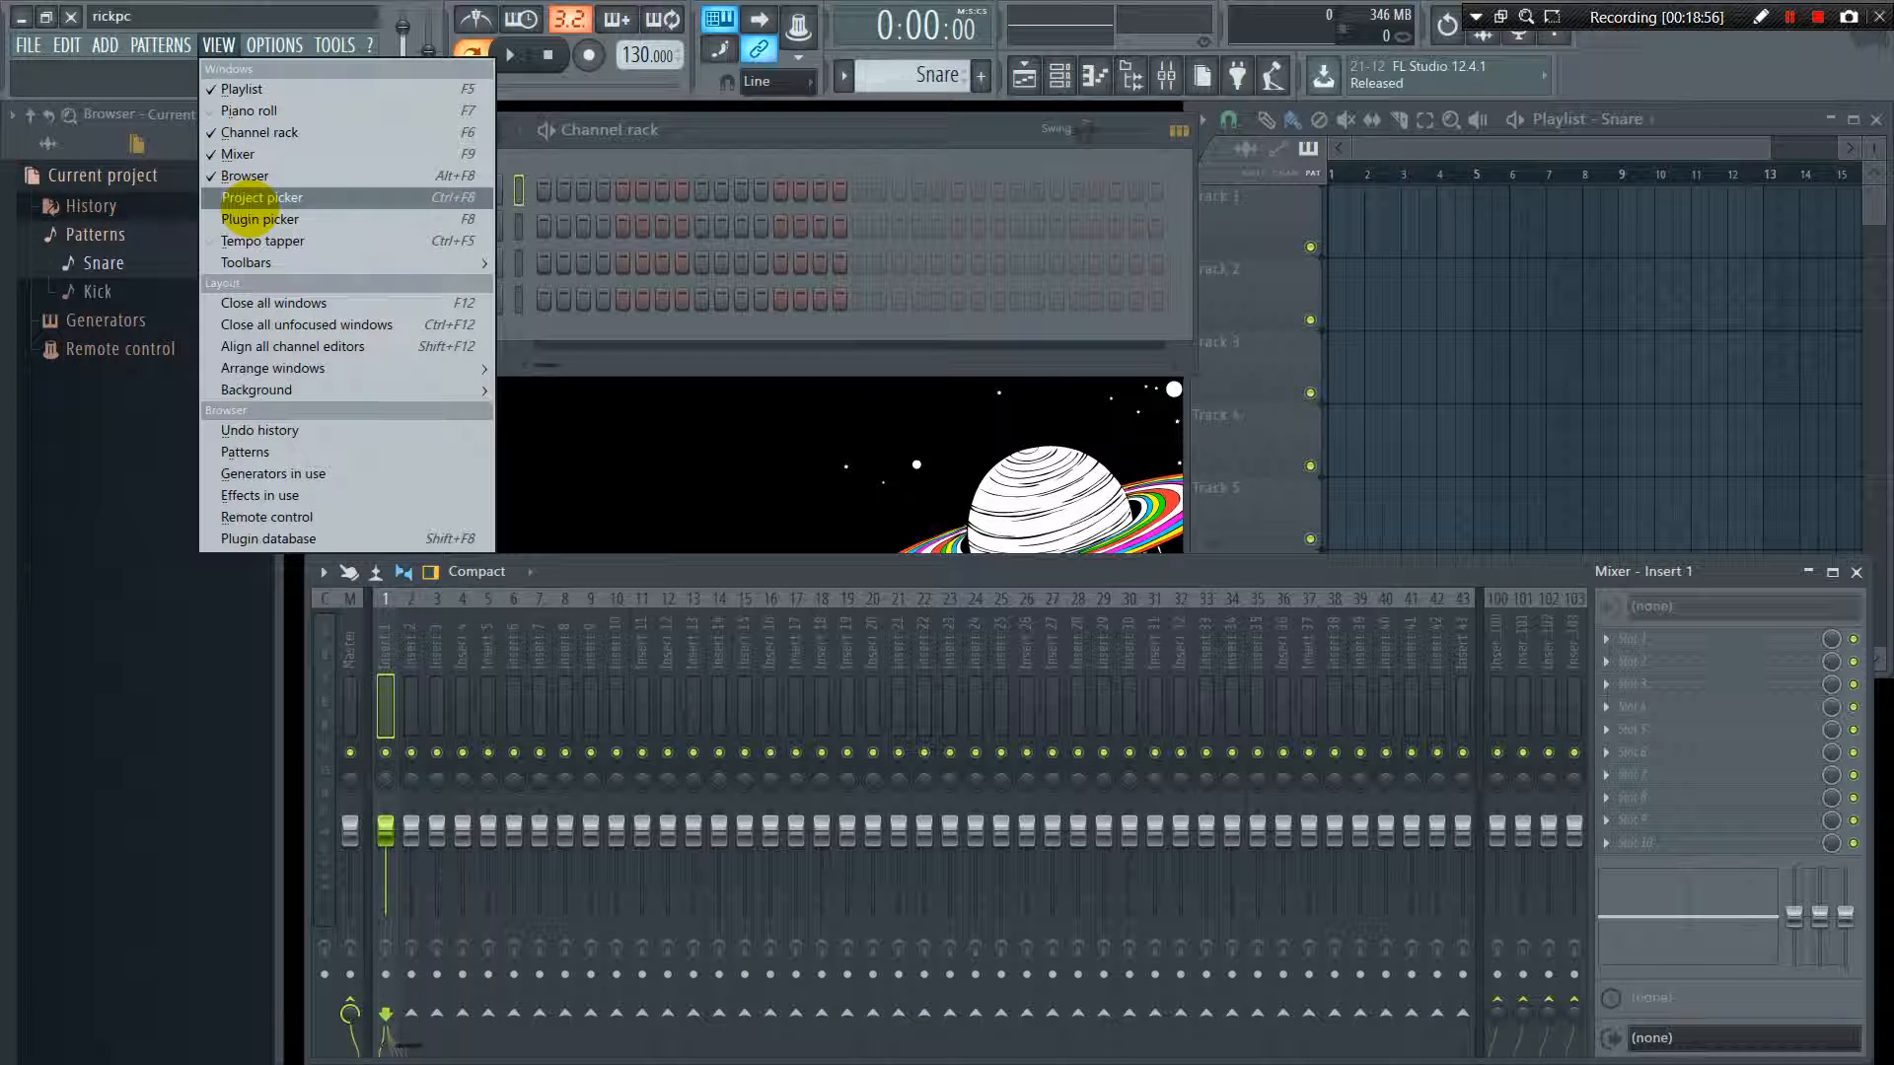
pyautogui.click(255, 193)
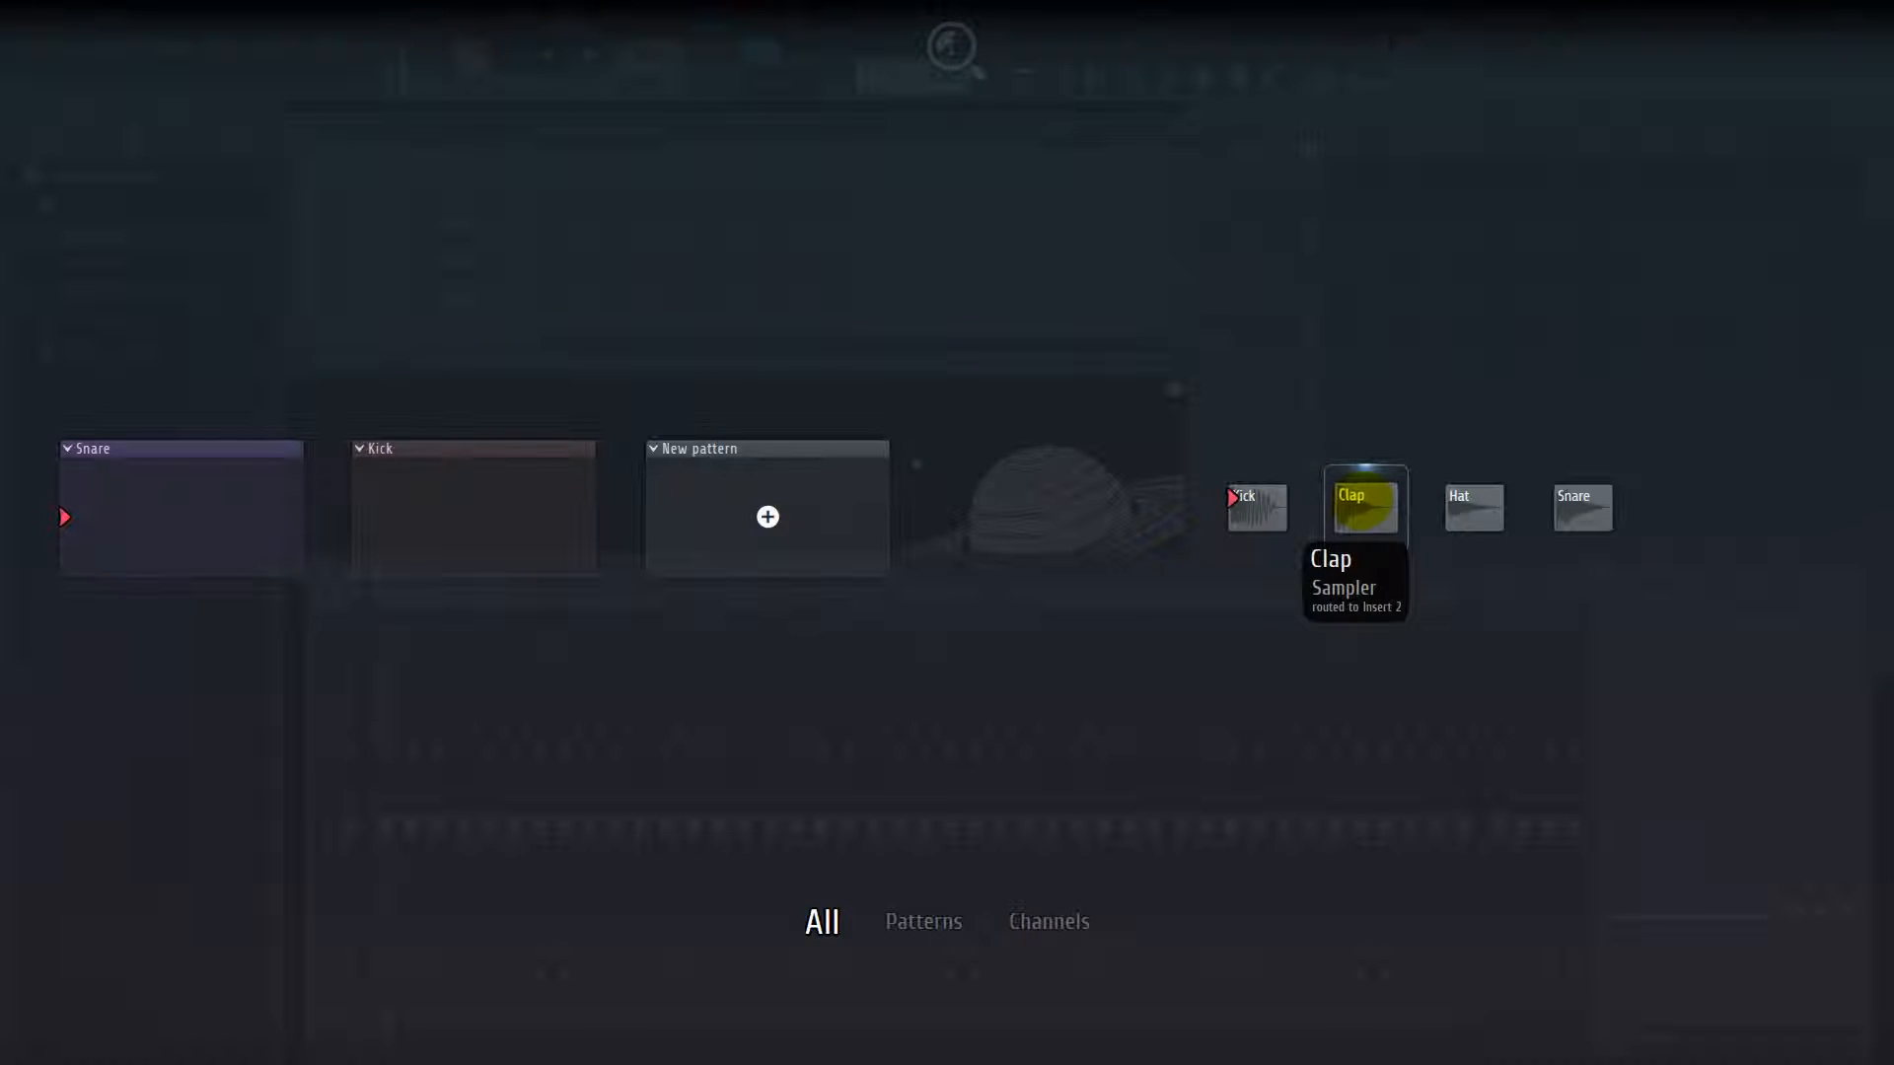
pyautogui.click(1365, 506)
# View the available instruments and effects in the plugin picker, then leave it without choosing one
pyautogui.click(218, 44)
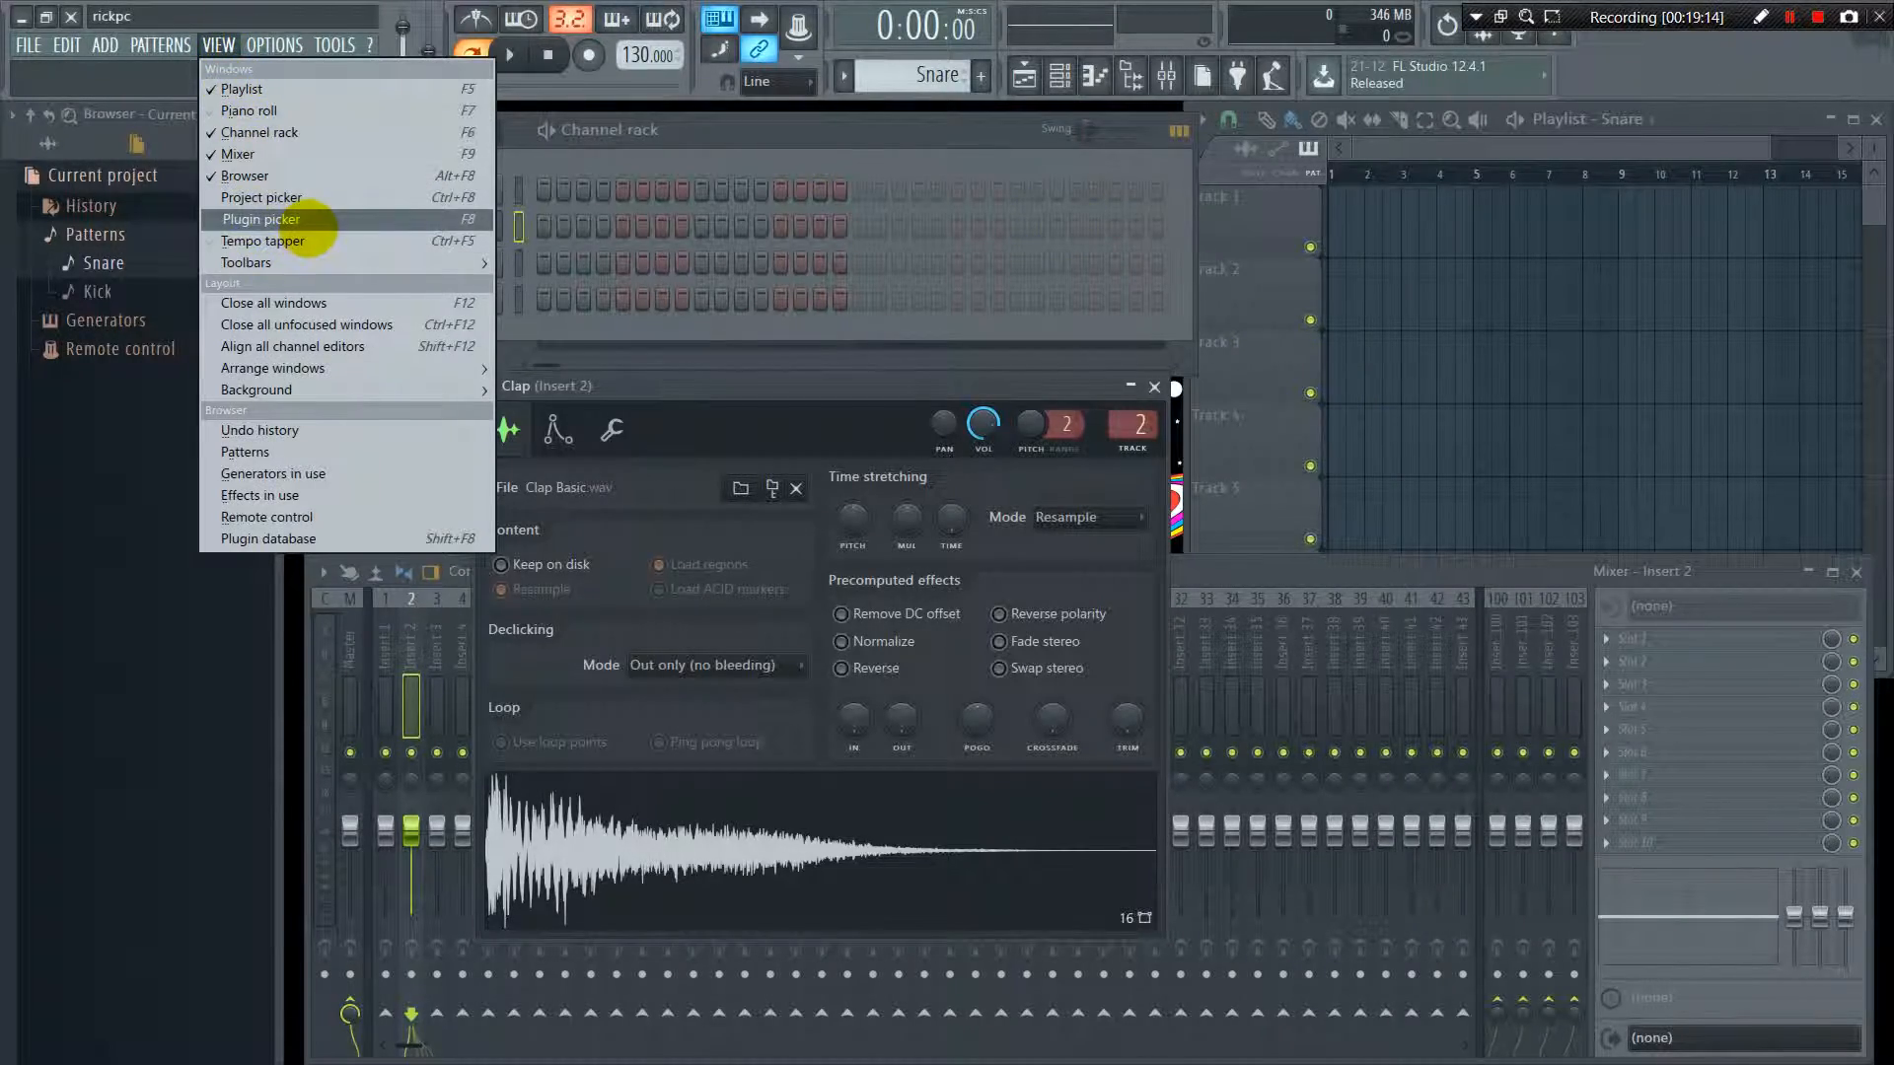
pyautogui.click(306, 221)
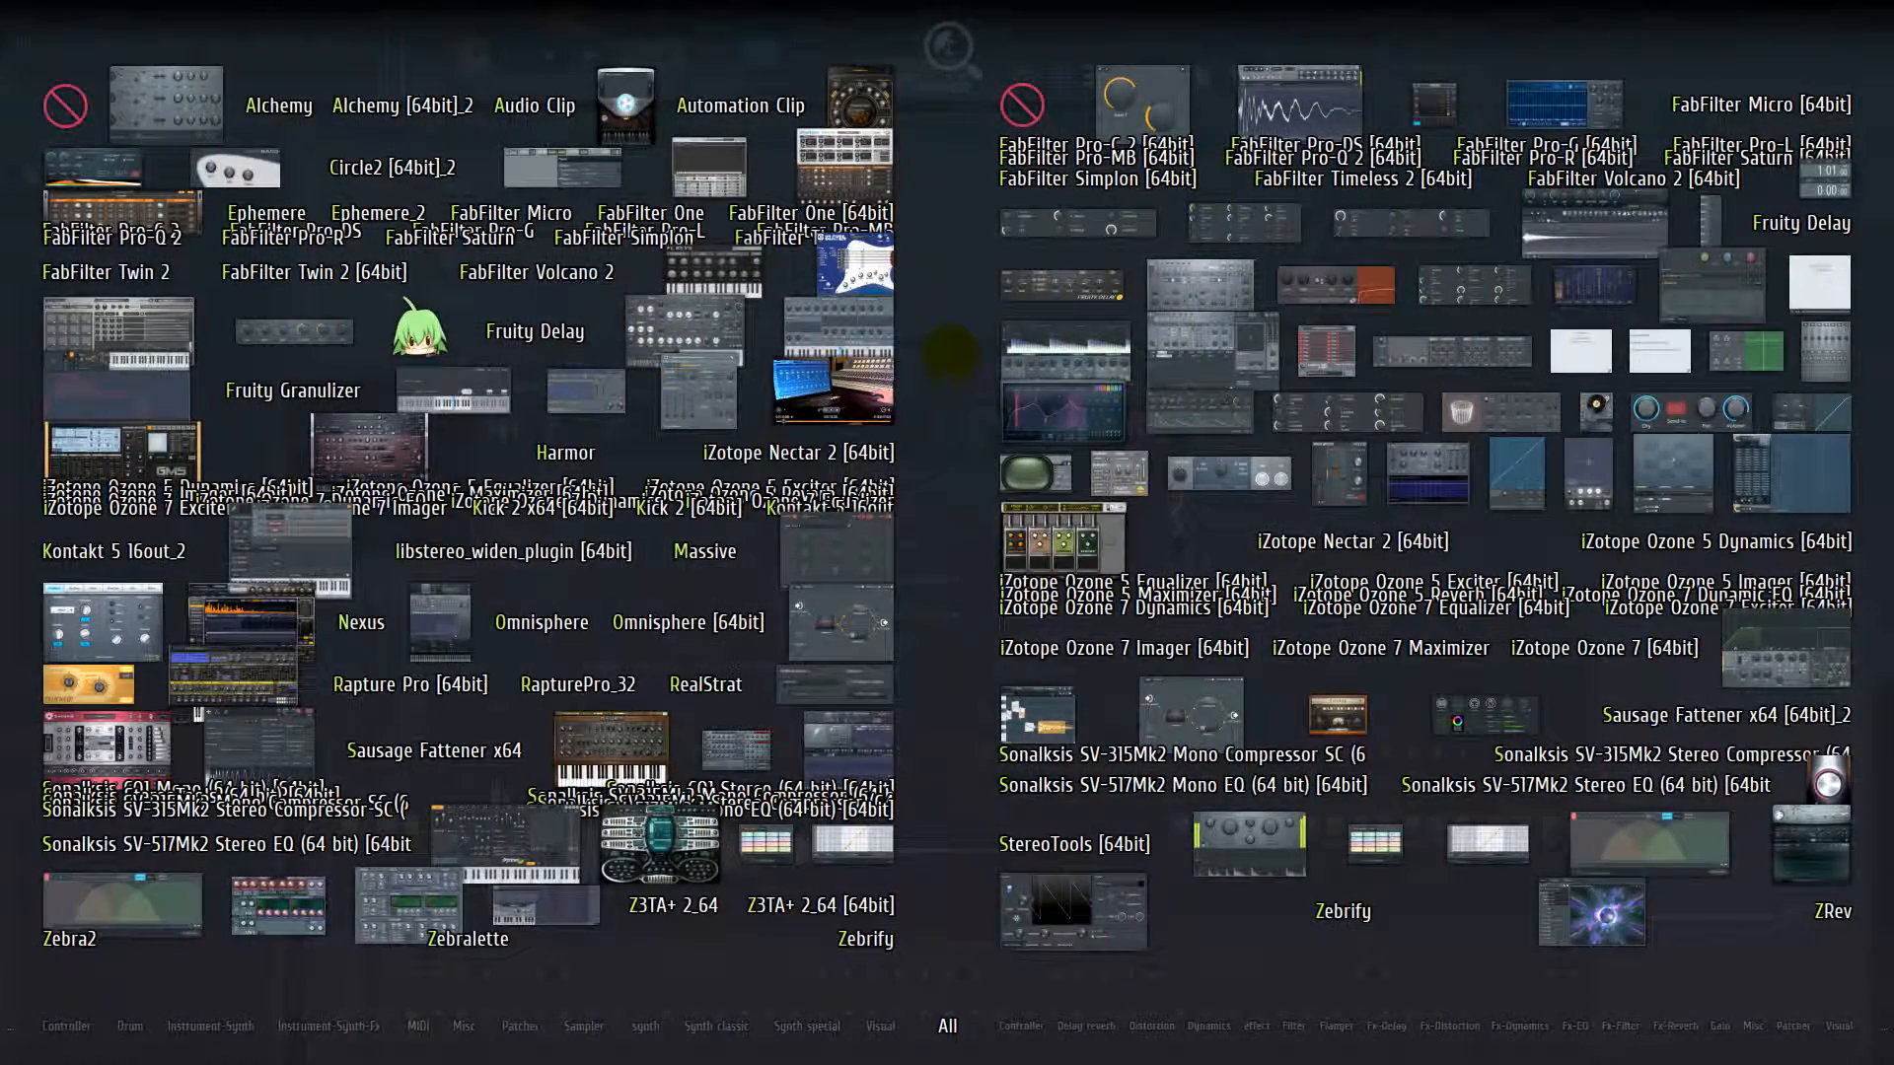
pyautogui.click(950, 352)
# Tap in a project tempo of 131 BPM with the Tempo tapper and close the tapper
pyautogui.click(201, 45)
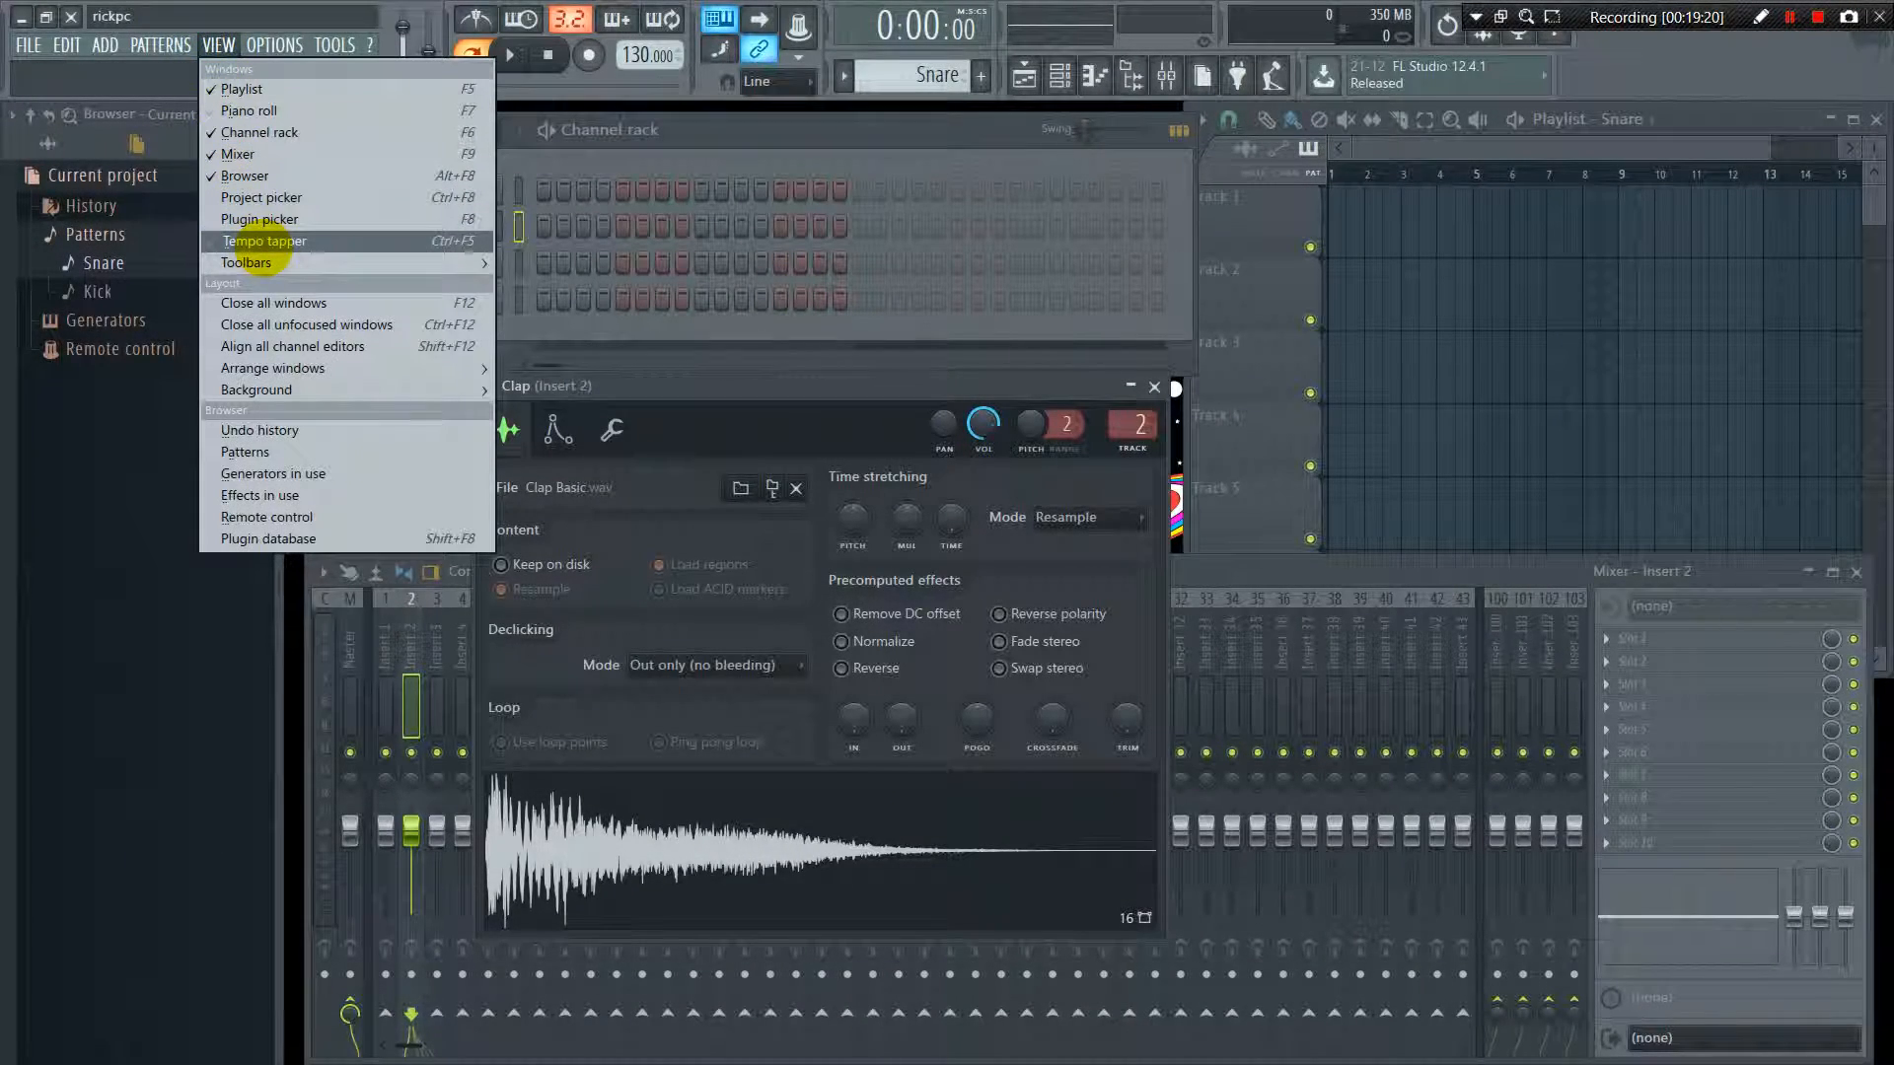
pyautogui.click(264, 243)
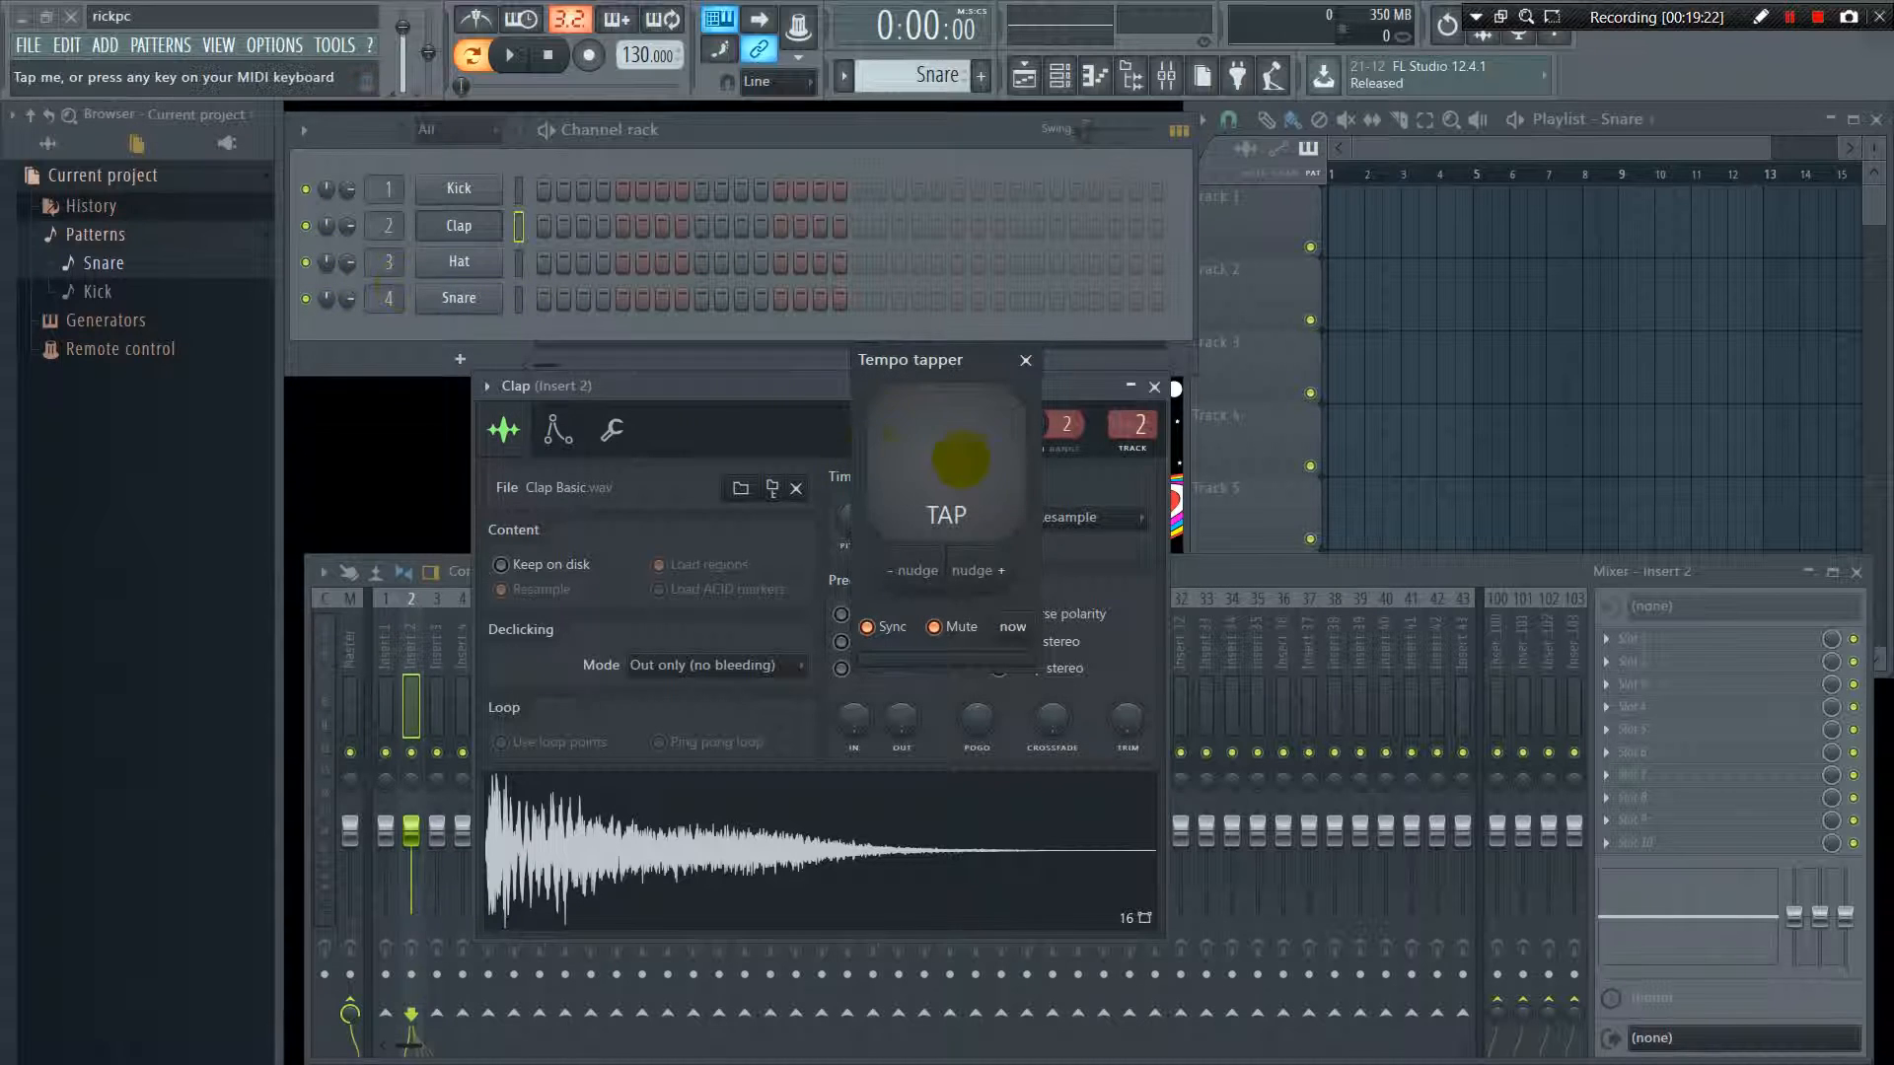
pyautogui.click(957, 458)
pyautogui.click(956, 459)
pyautogui.click(956, 458)
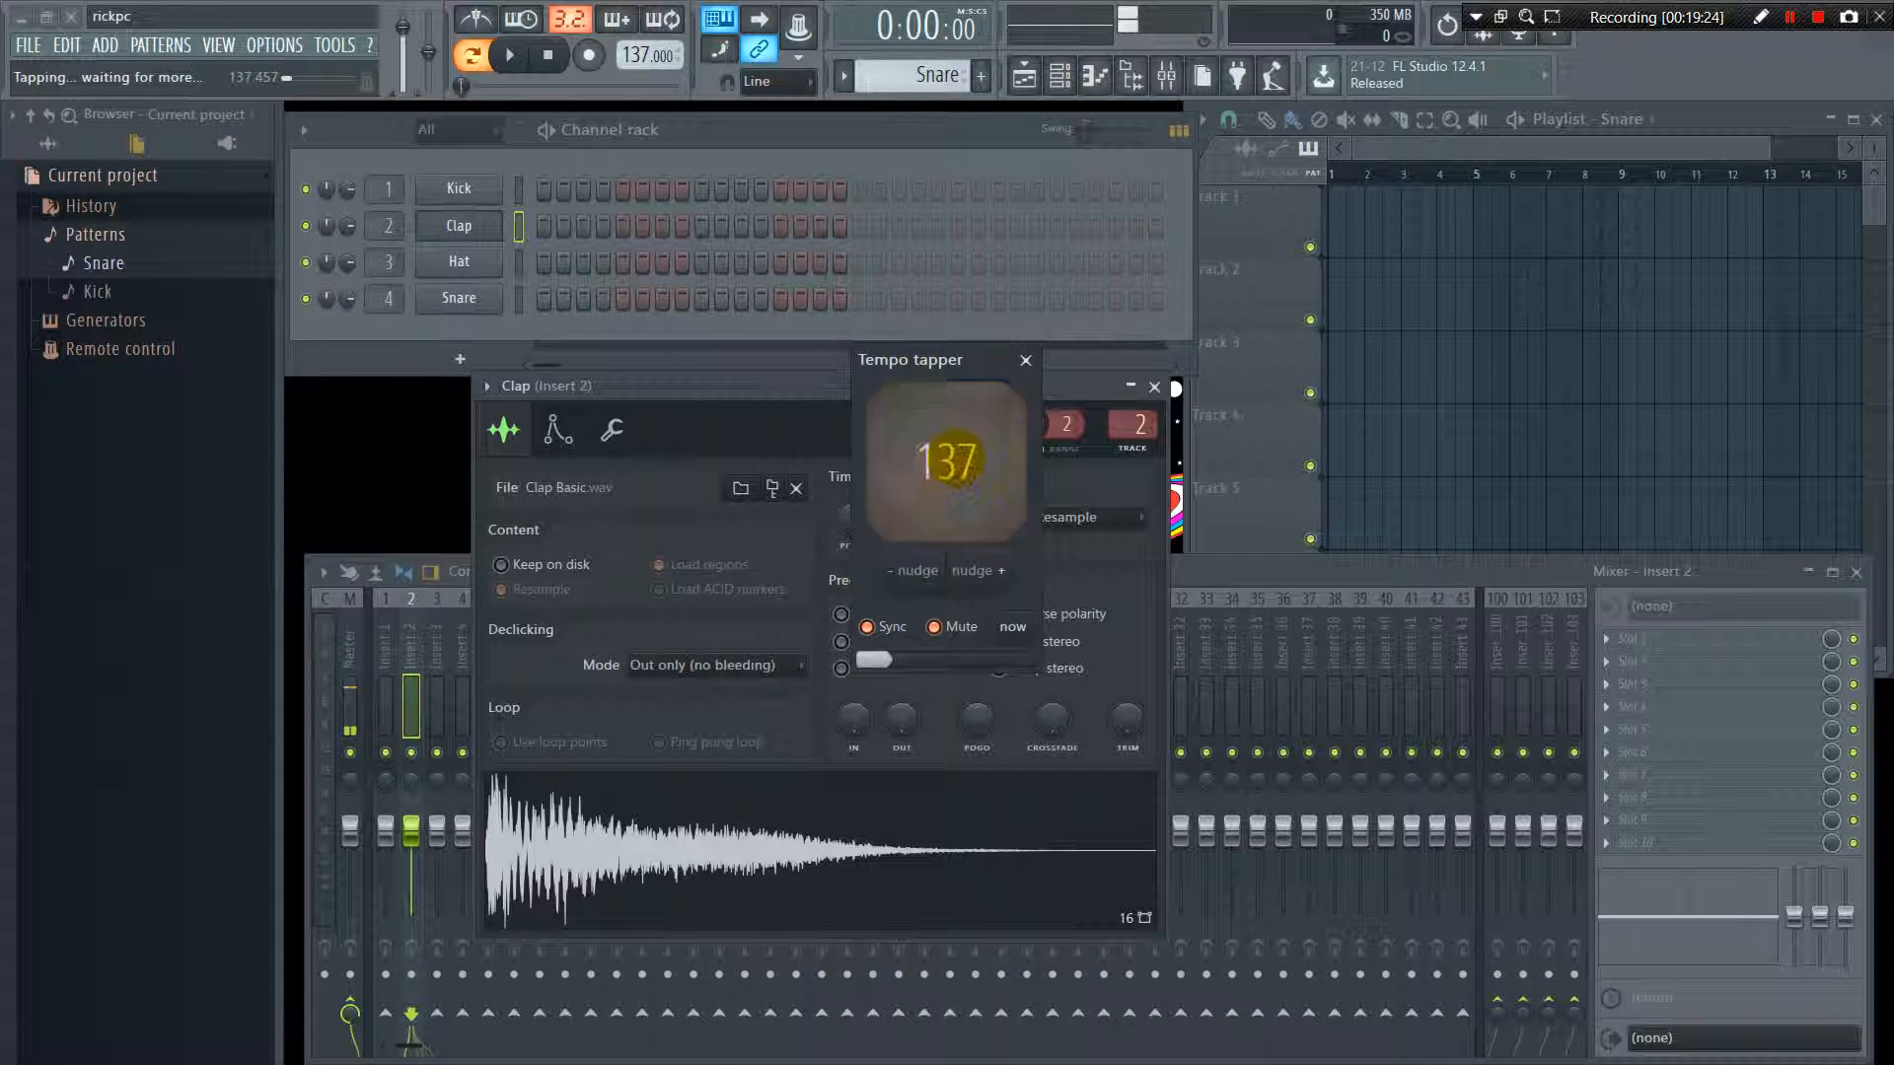
pyautogui.click(955, 458)
pyautogui.click(953, 458)
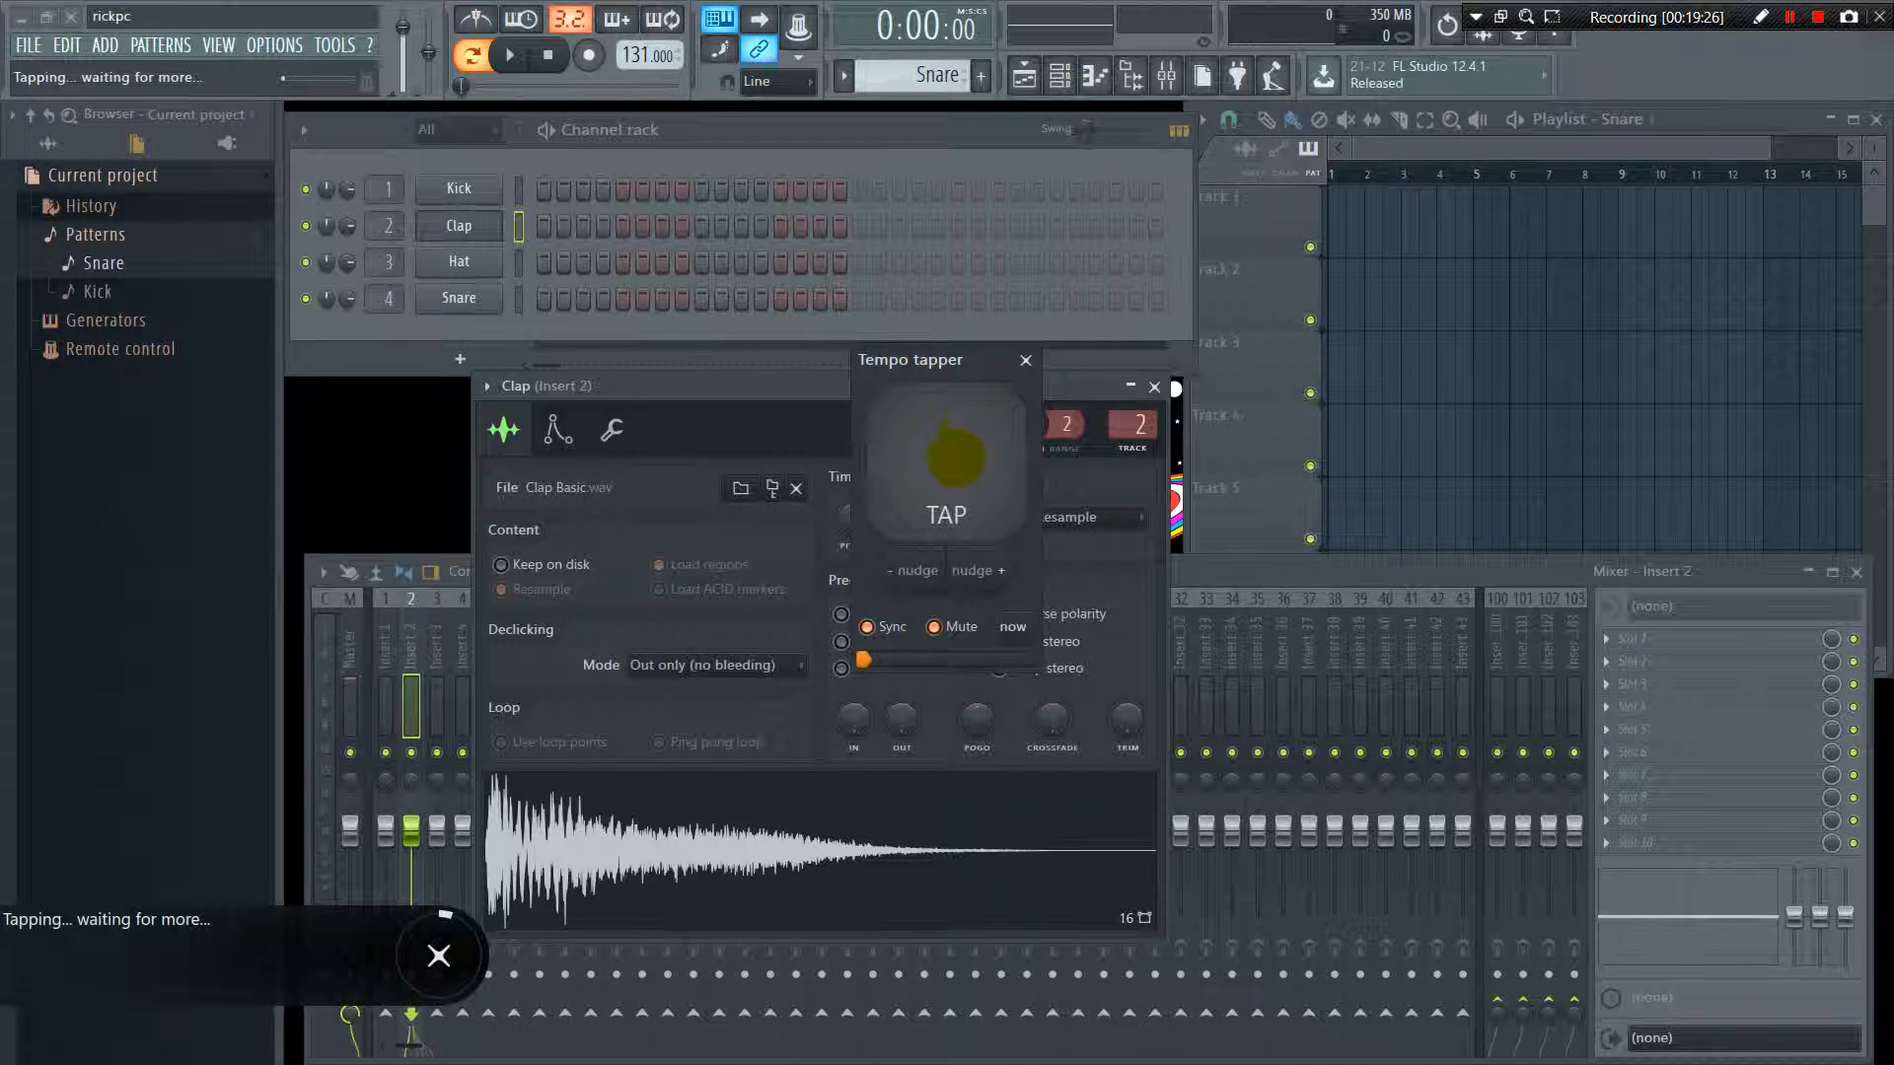
pyautogui.click(1026, 360)
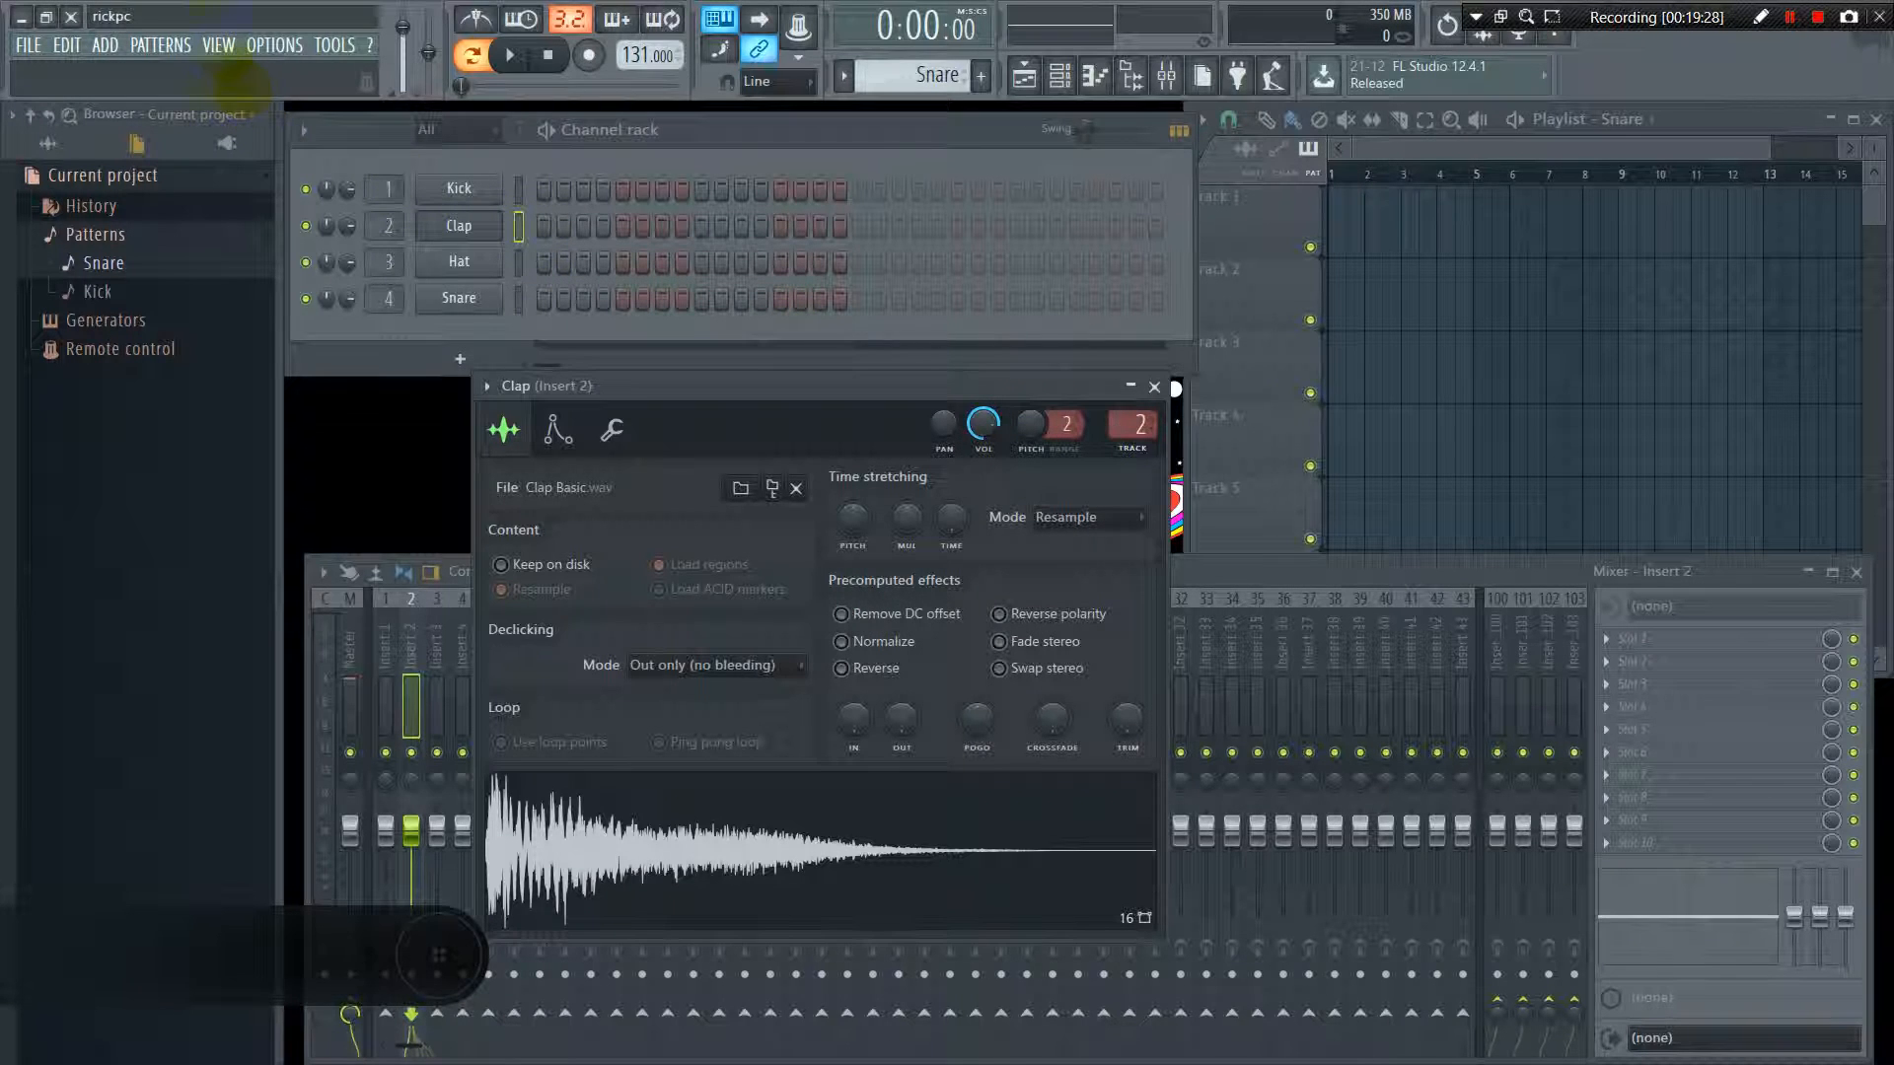
# Close all open windows in the workspace
pyautogui.click(219, 44)
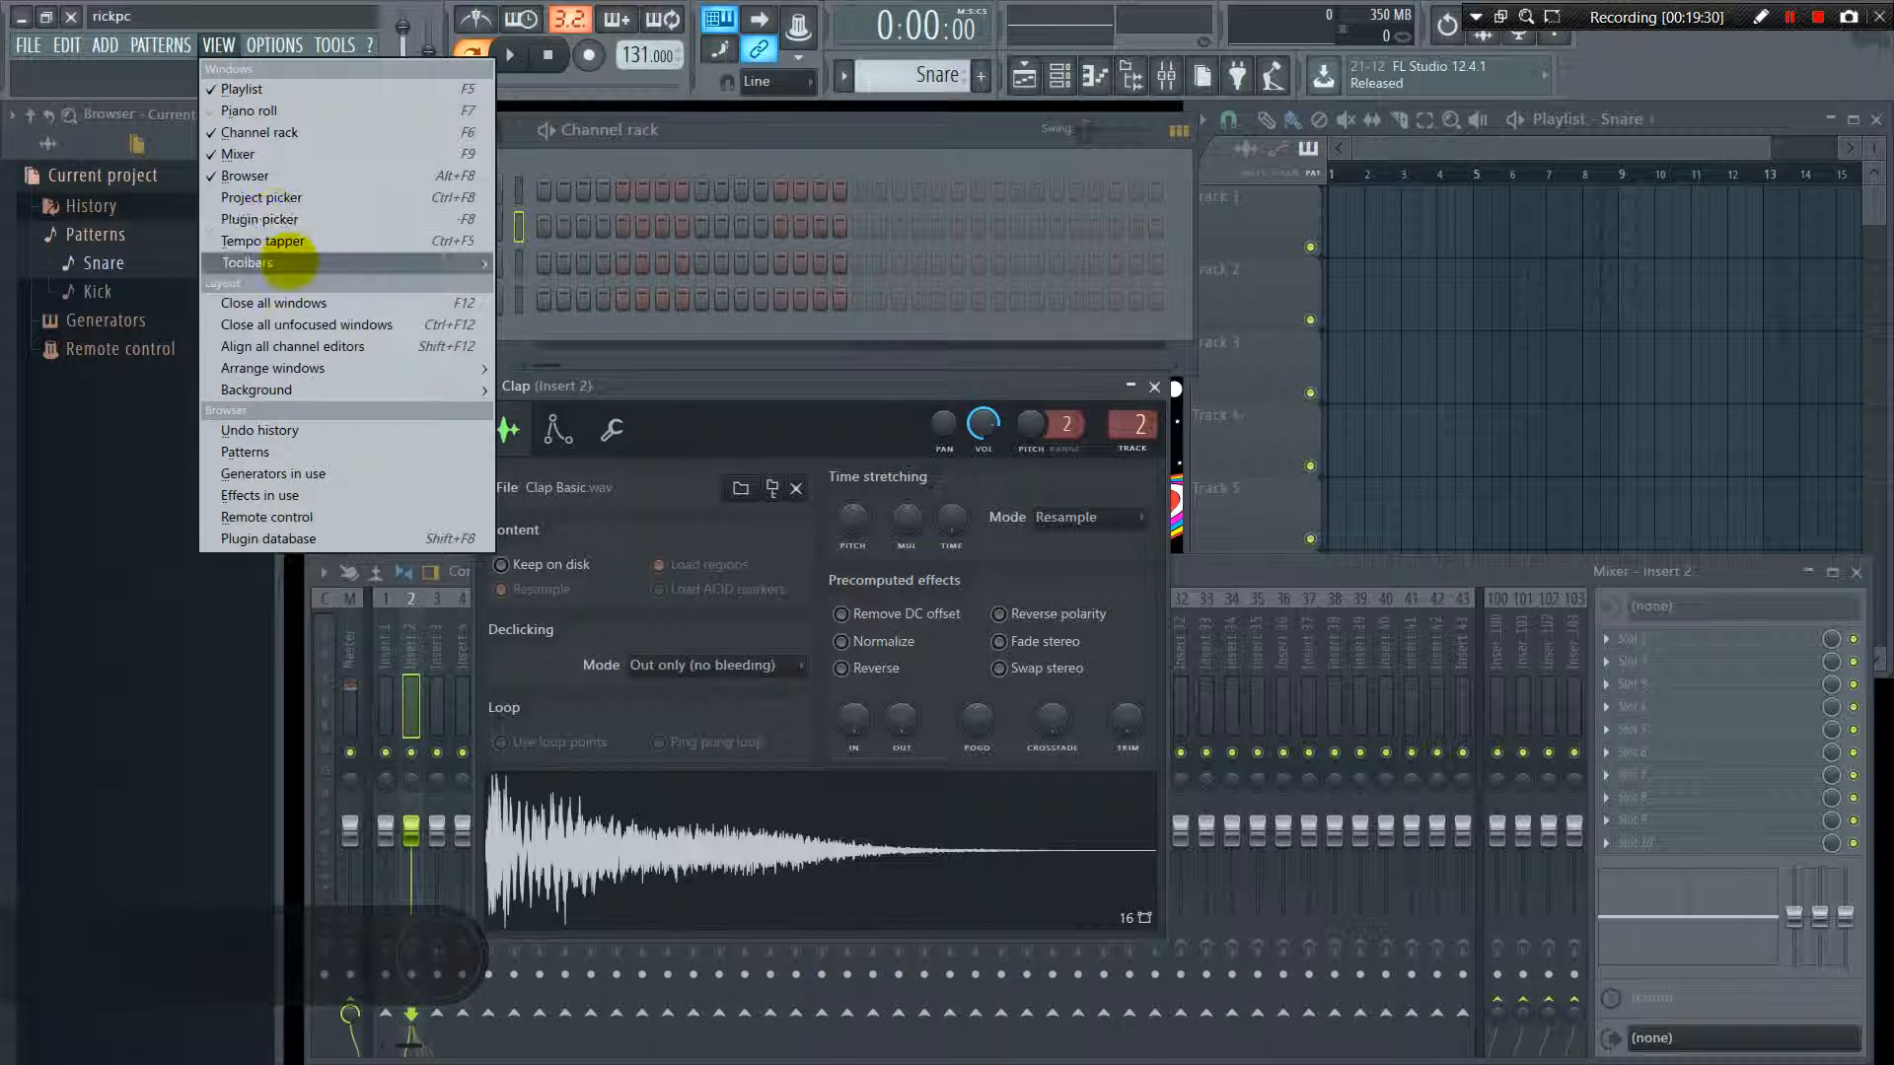
pyautogui.moveTo(289, 262)
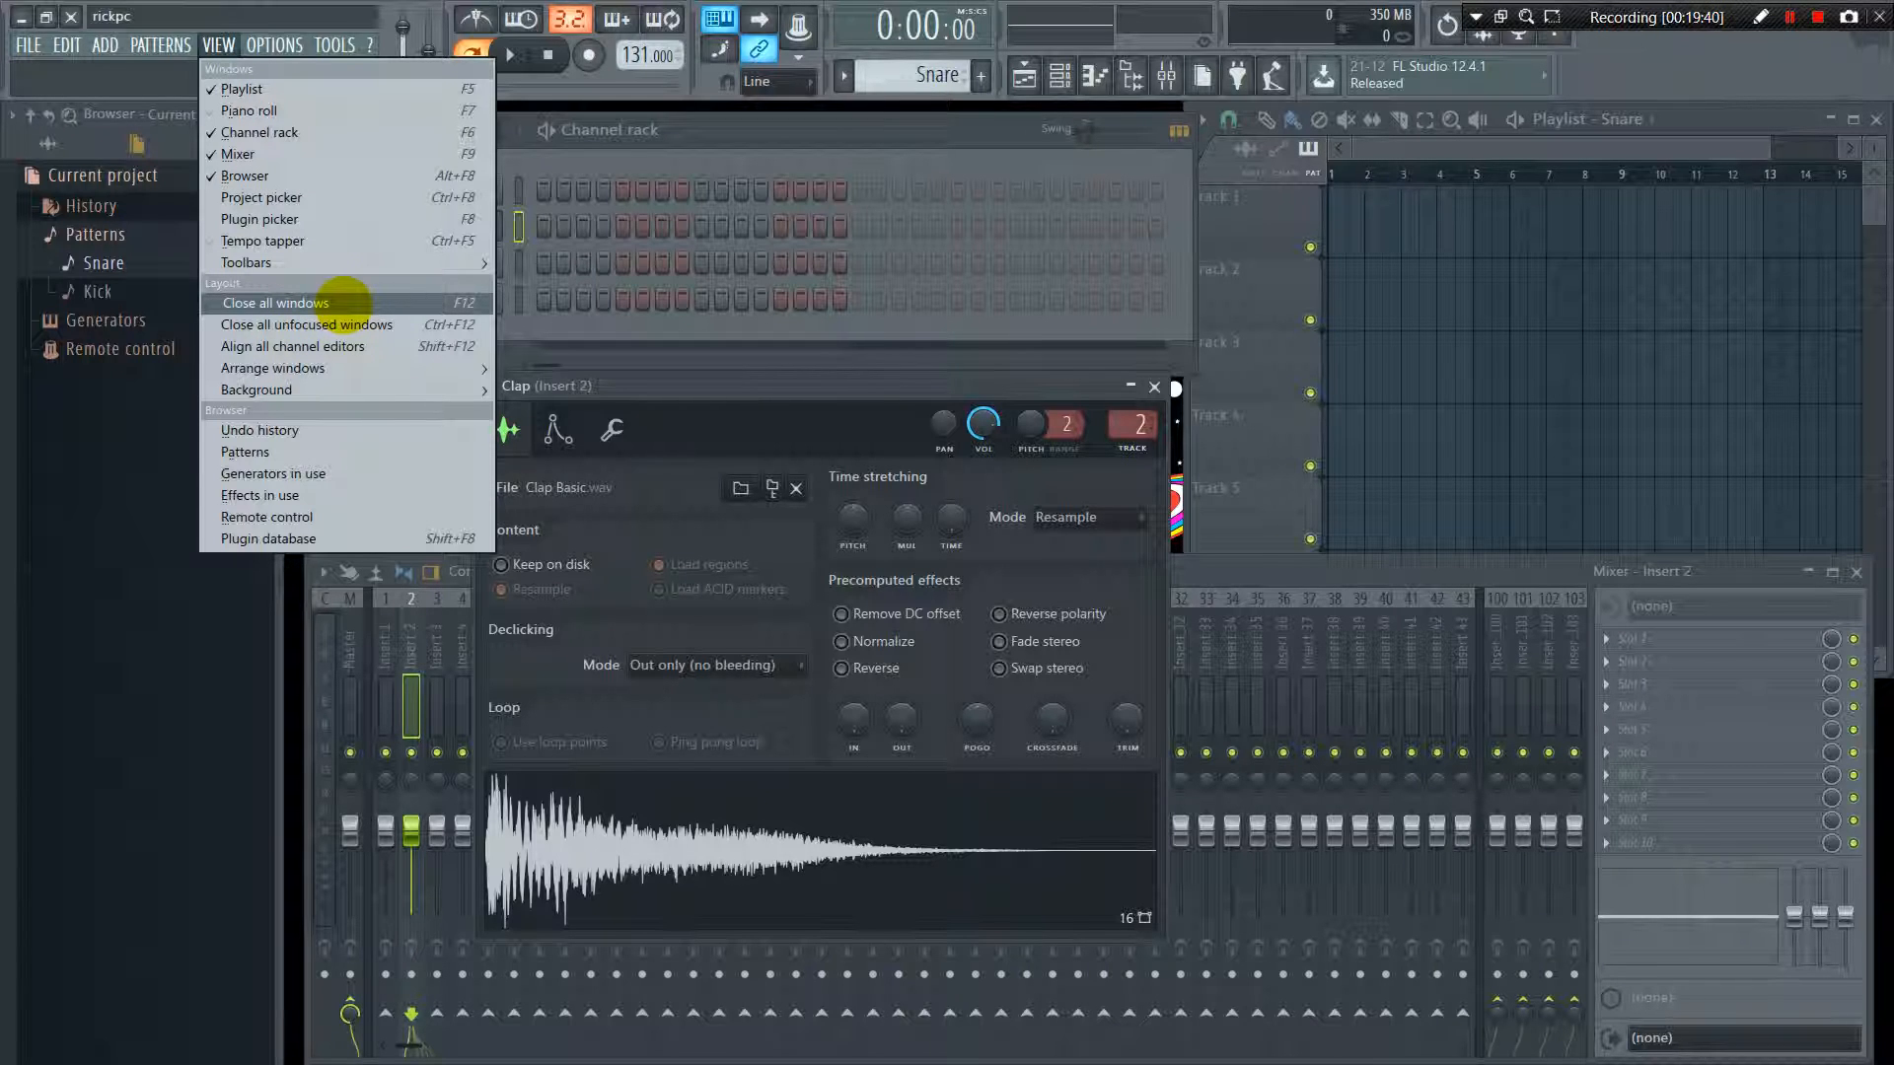
pyautogui.click(350, 300)
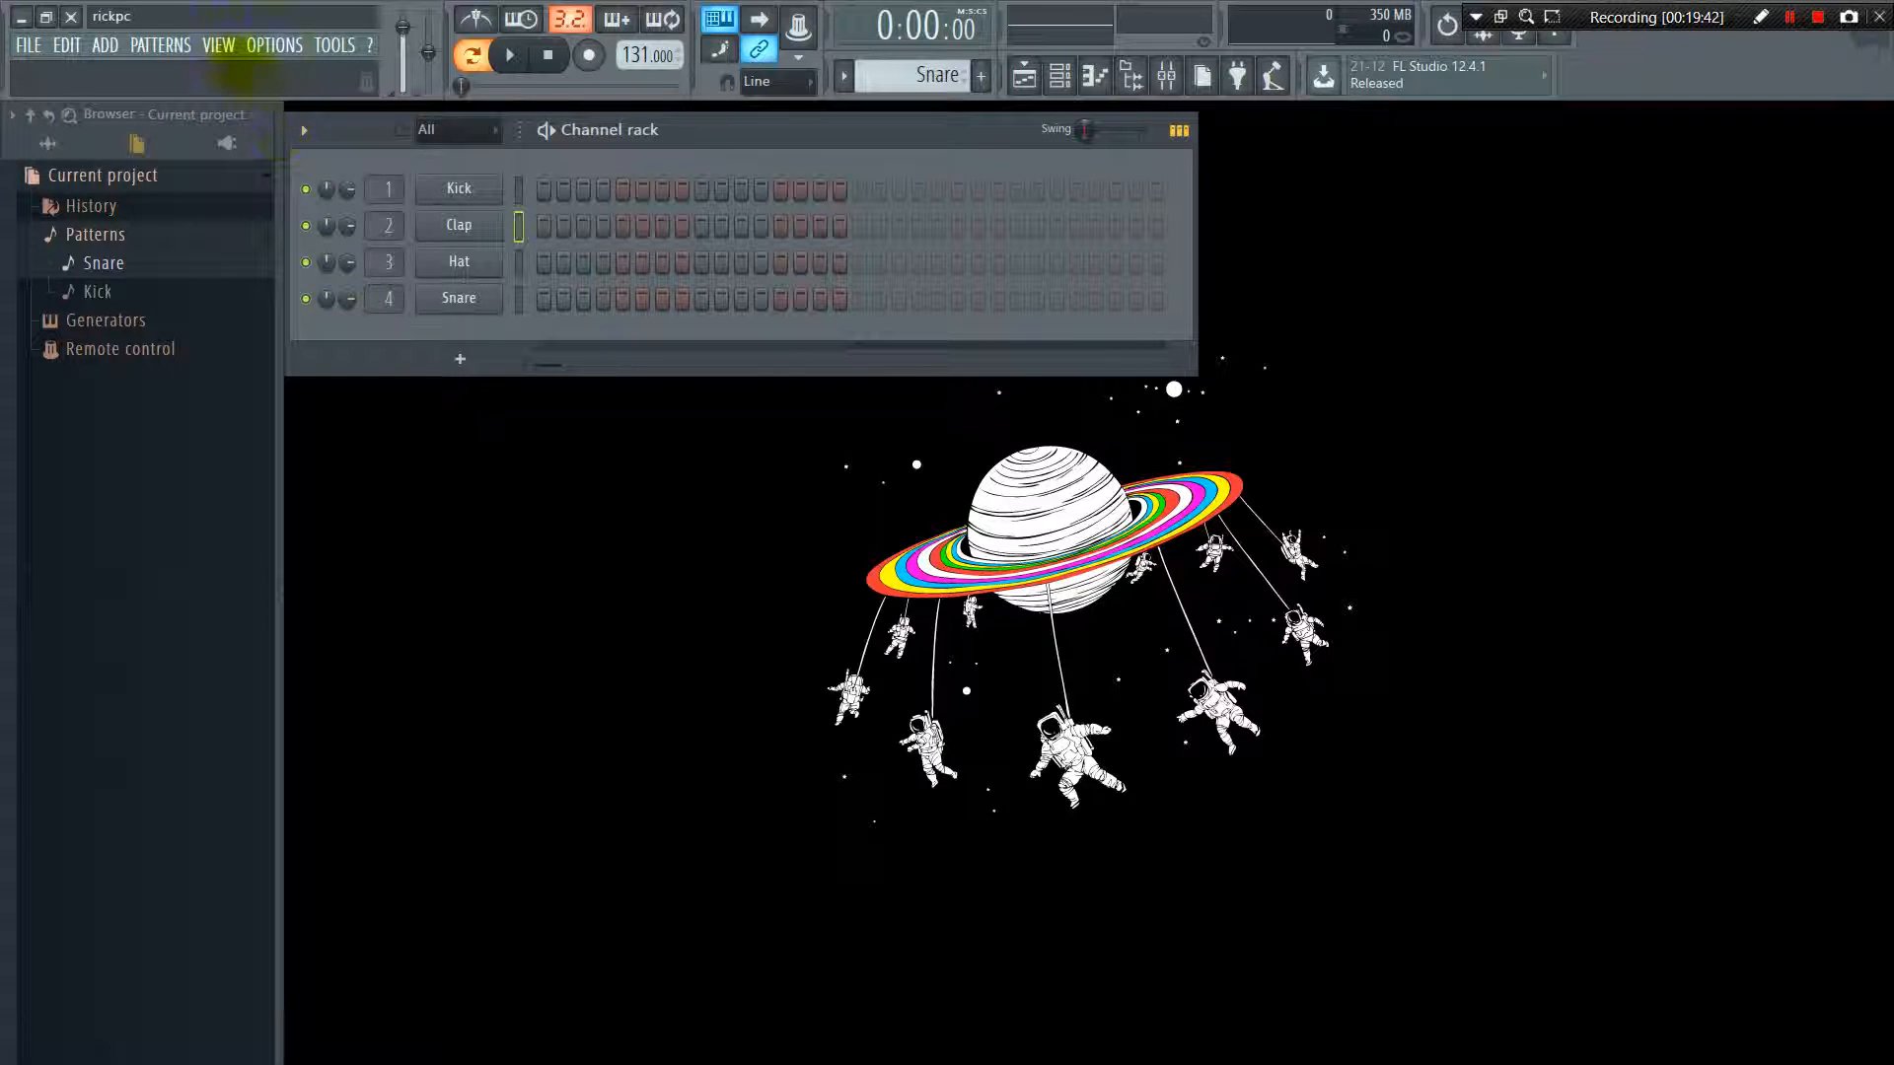
# Align all channel editors and apply the Realign window arrangement
pyautogui.click(218, 45)
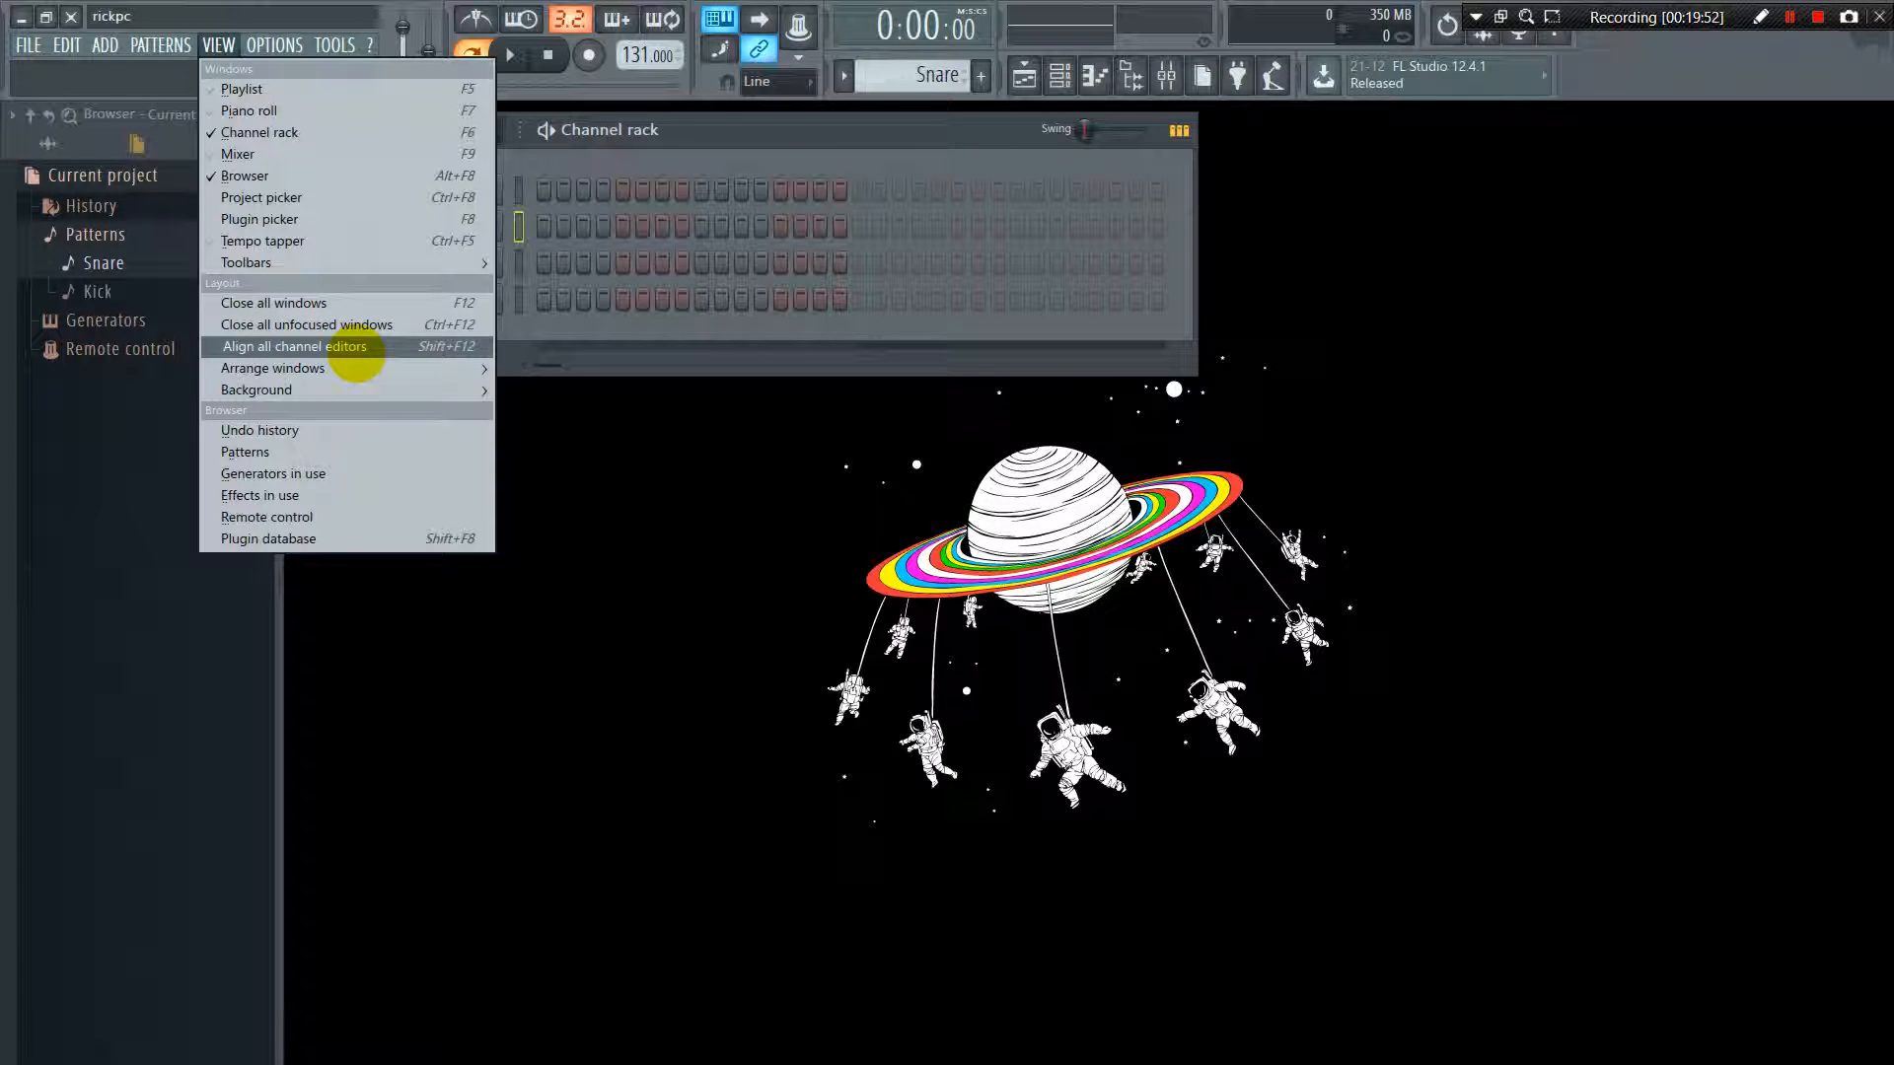
pyautogui.click(356, 353)
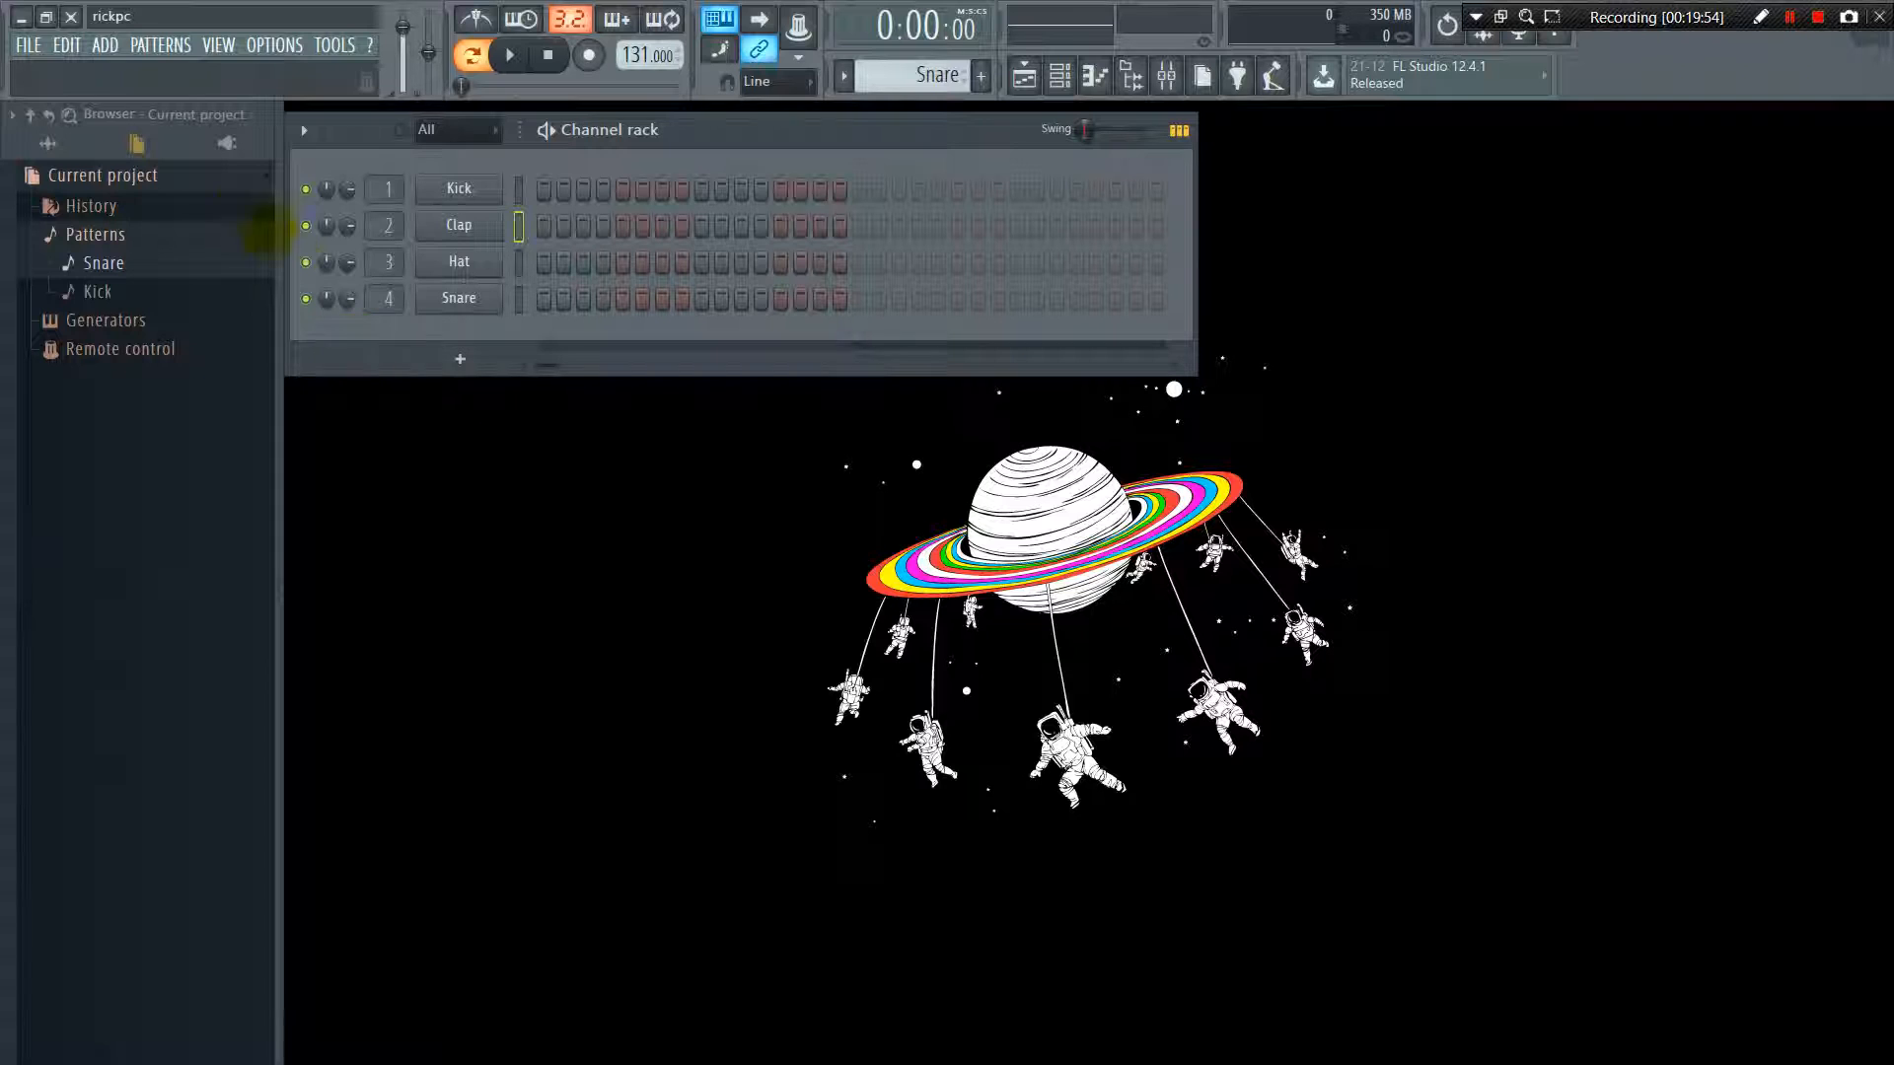
pyautogui.click(219, 44)
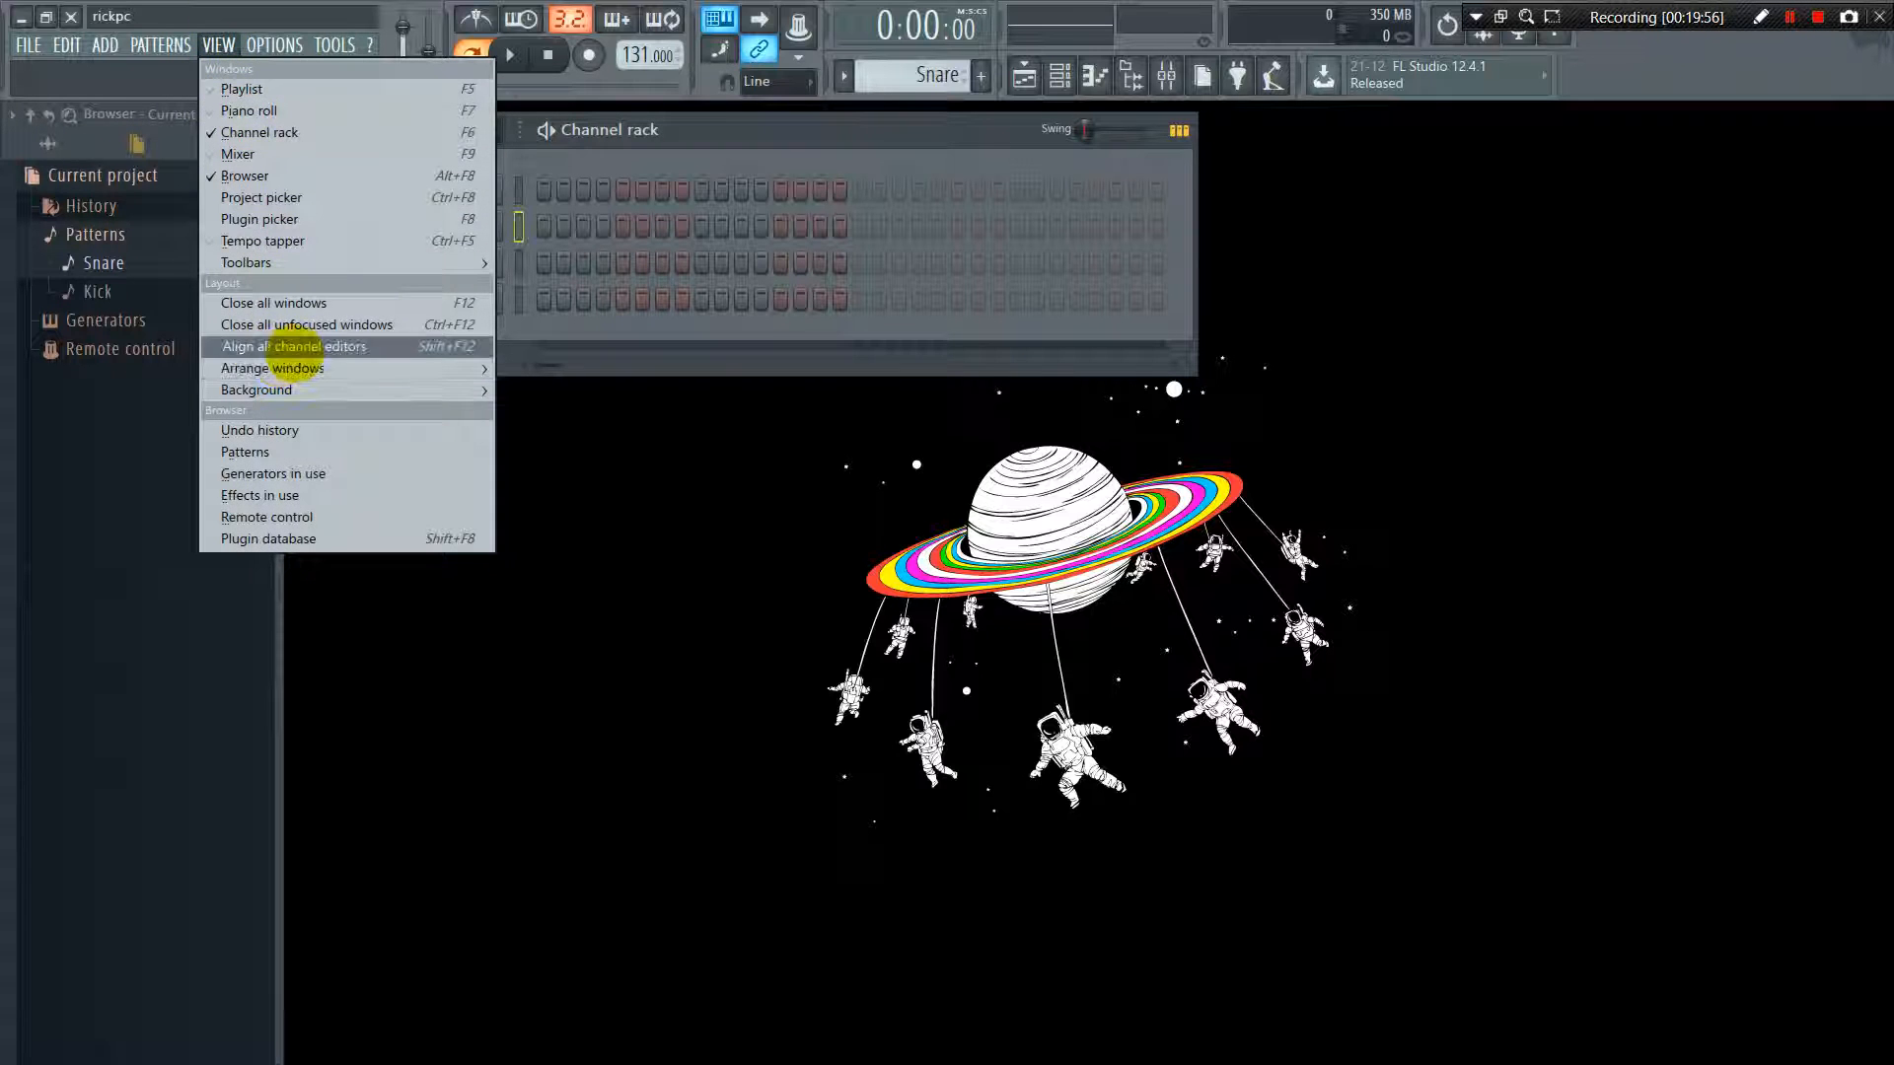
pyautogui.moveTo(351, 373)
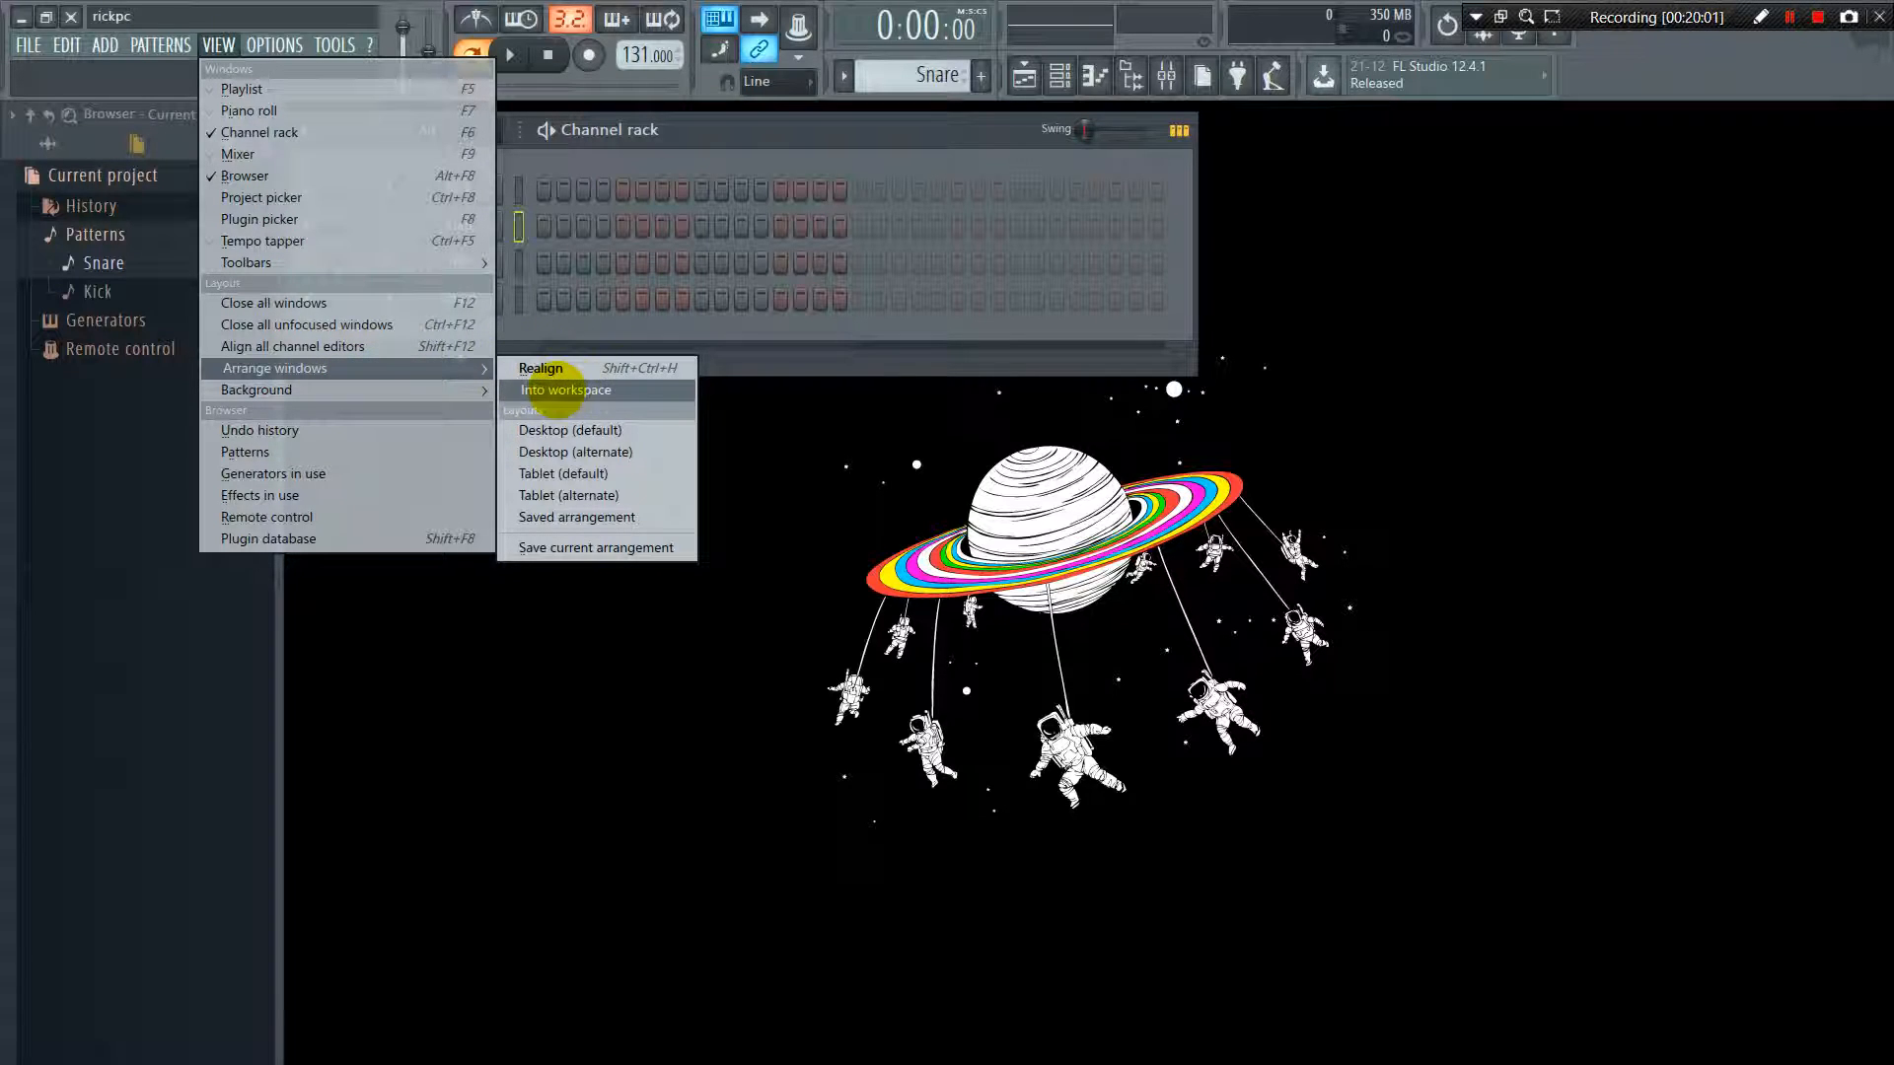
pyautogui.click(541, 368)
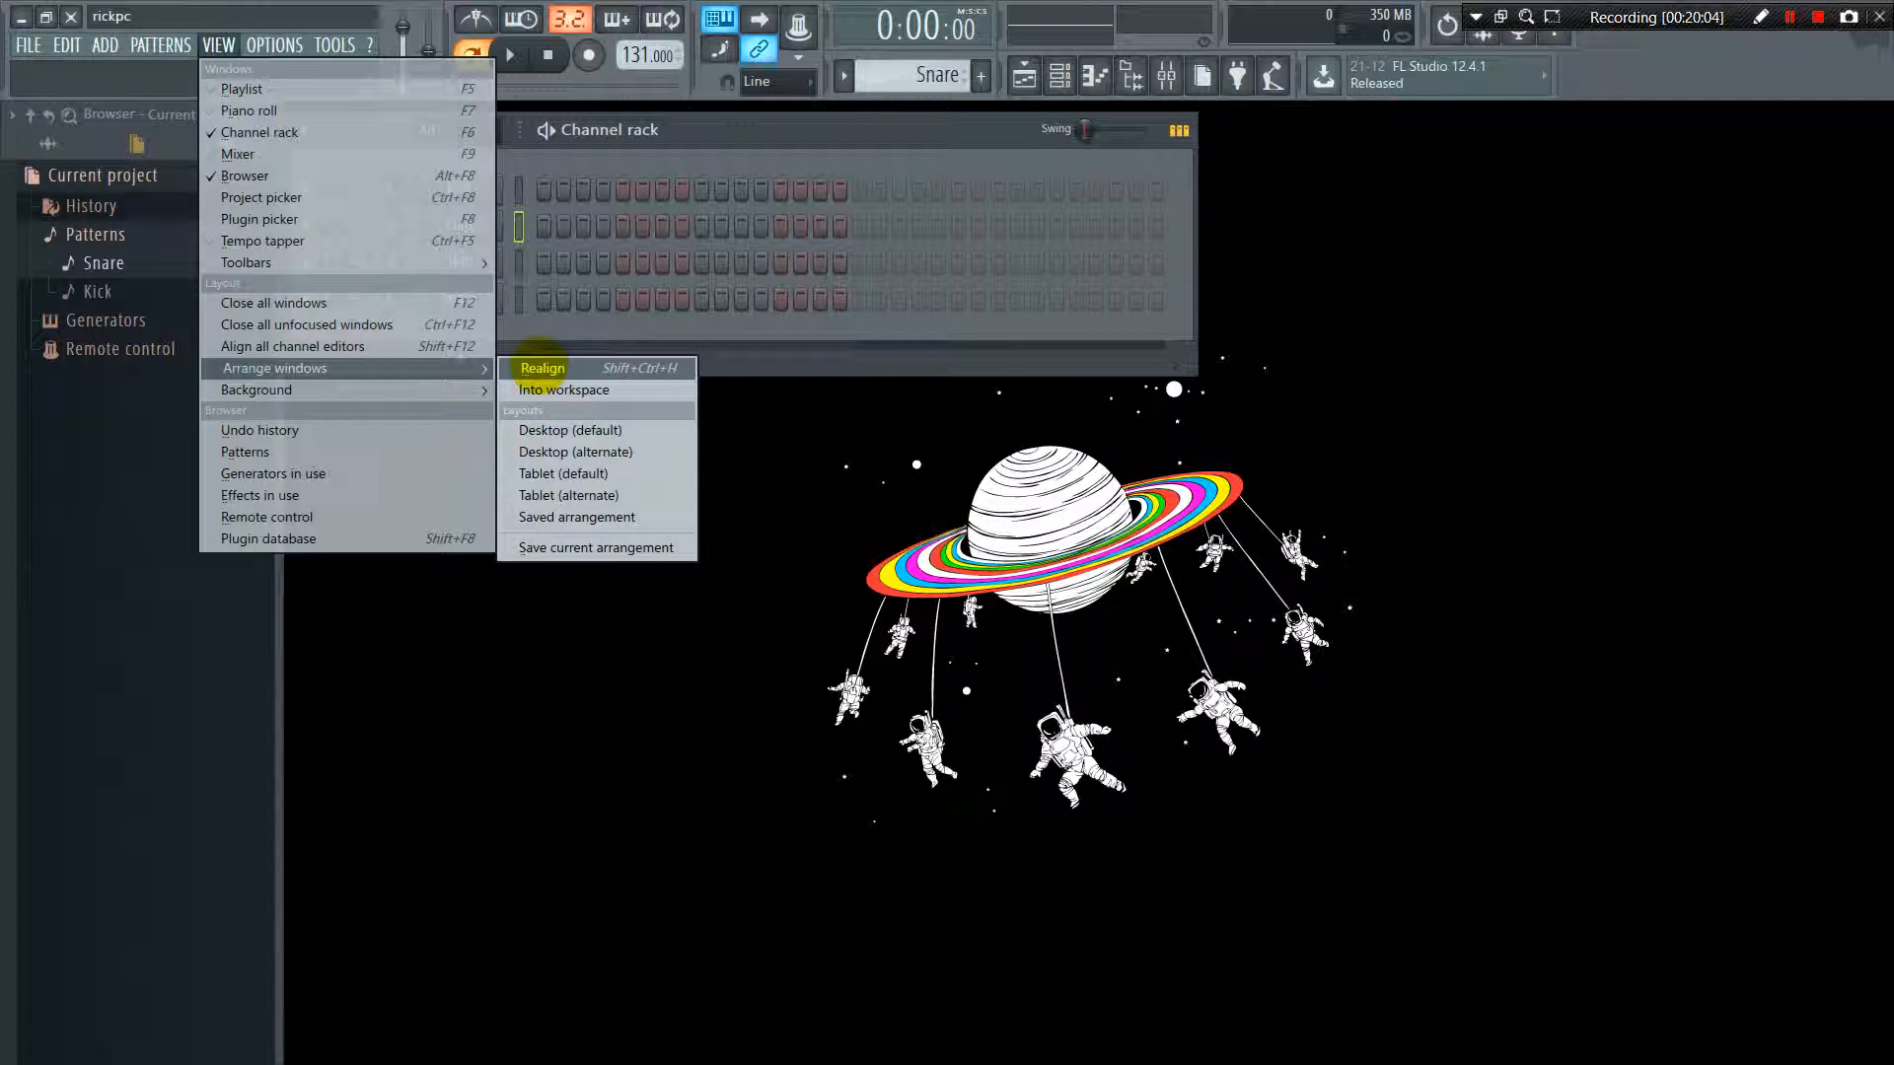
pyautogui.click(542, 368)
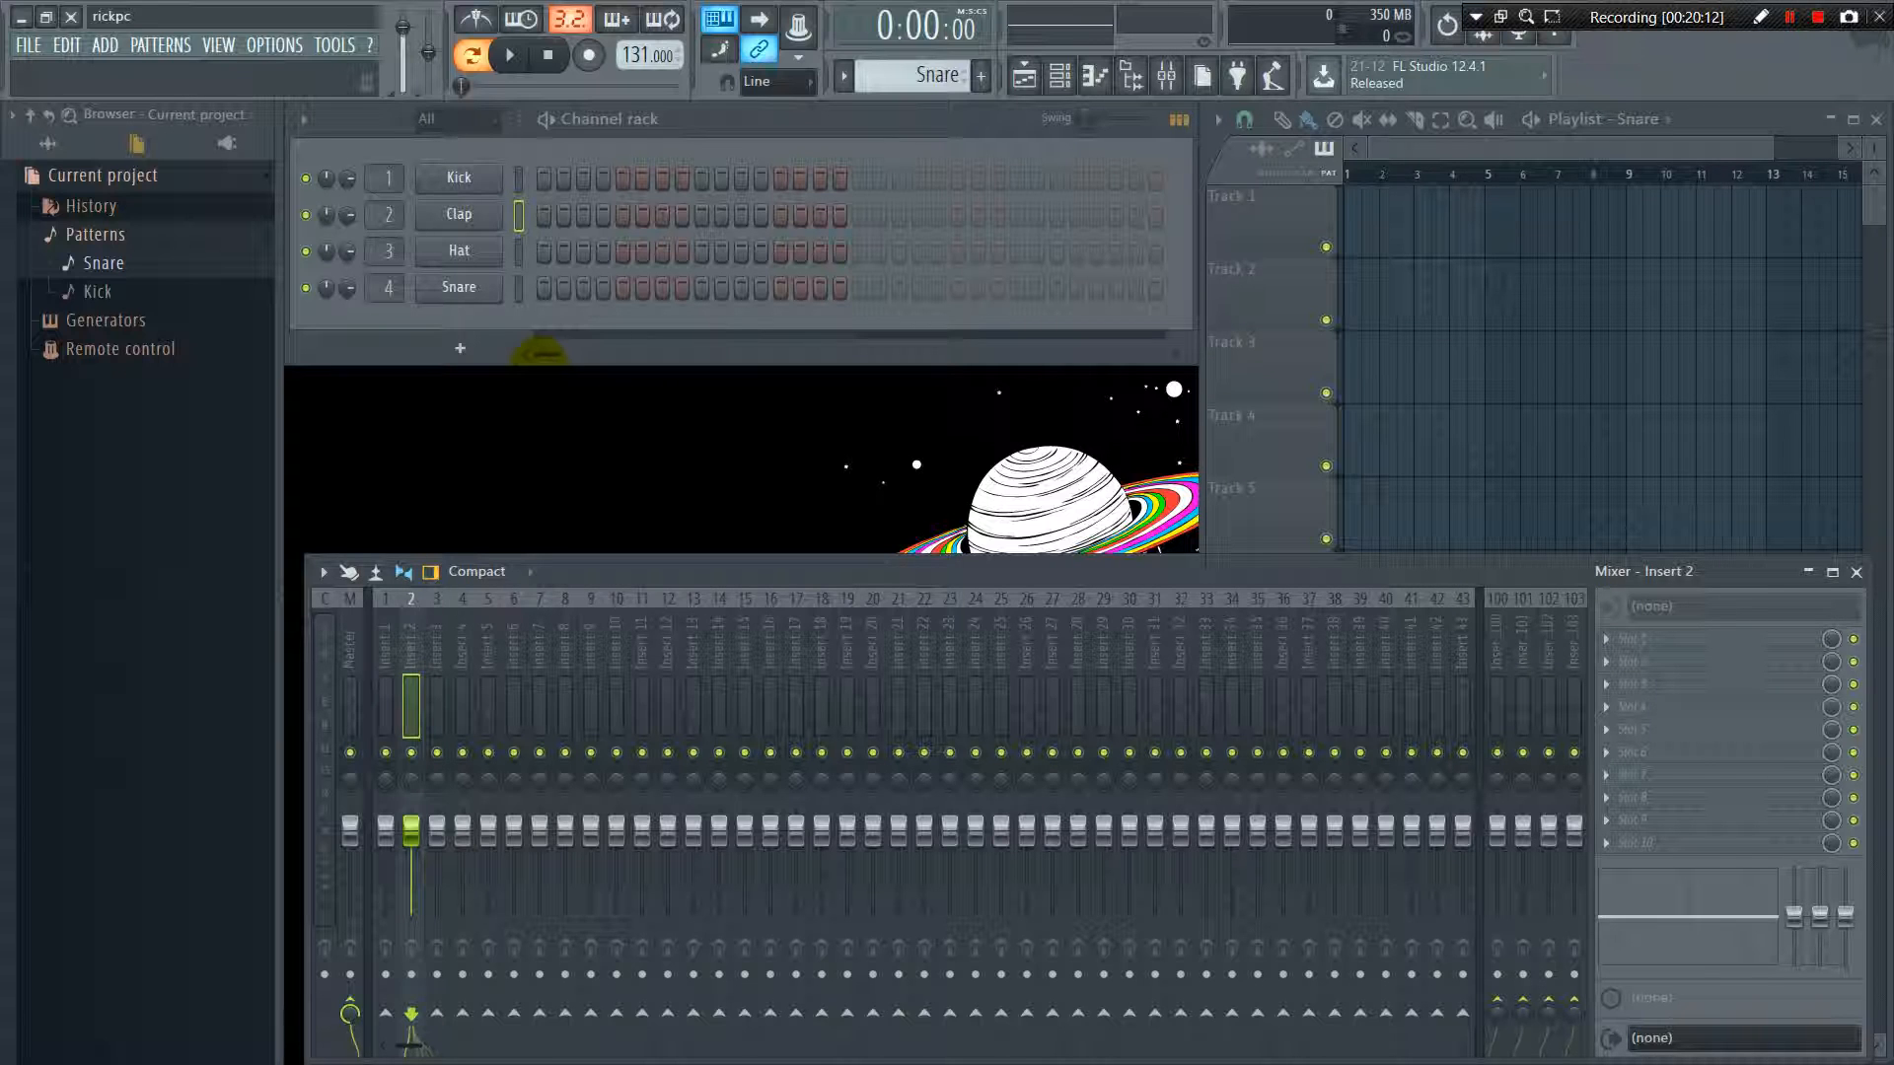
# Show the undo history in the browser and roll the project back to the earliest Playlist fill paint clip entry
pyautogui.click(170, 40)
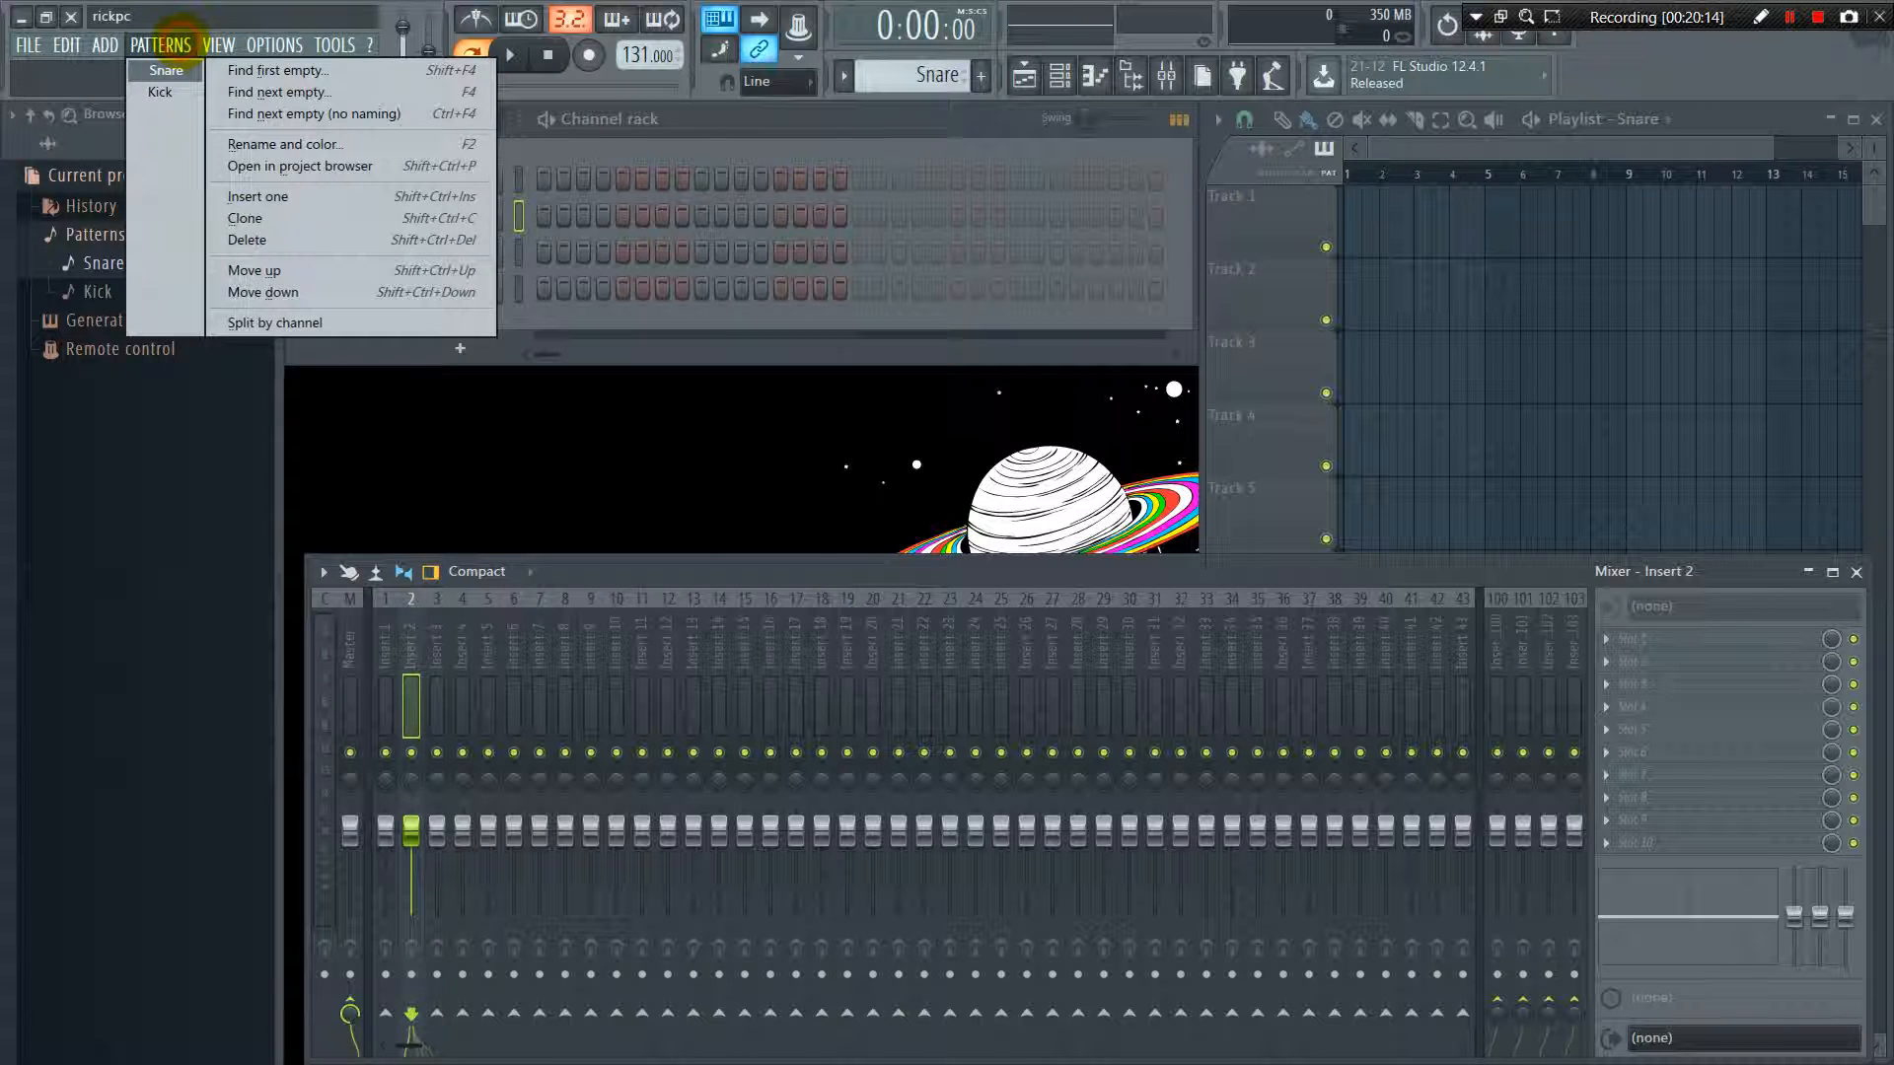
pyautogui.moveTo(219, 45)
pyautogui.moveTo(259, 389)
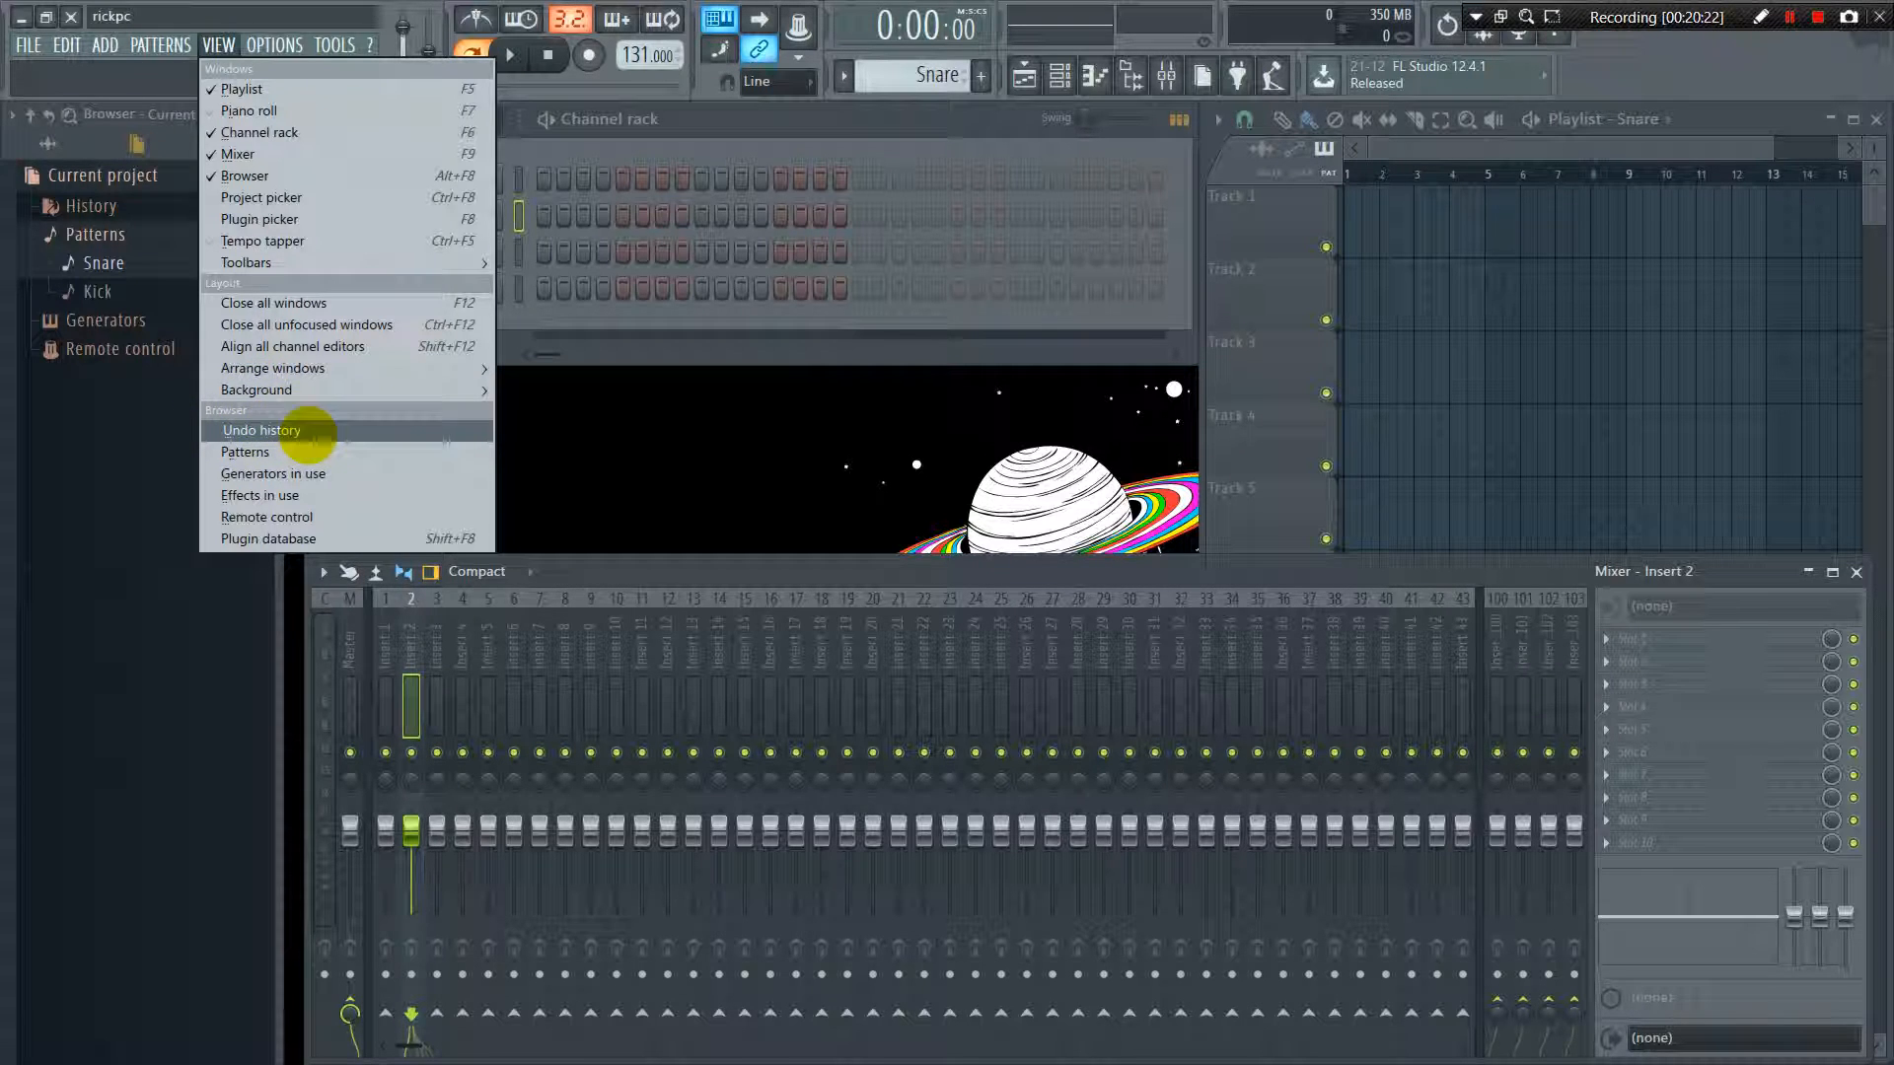
pyautogui.click(261, 431)
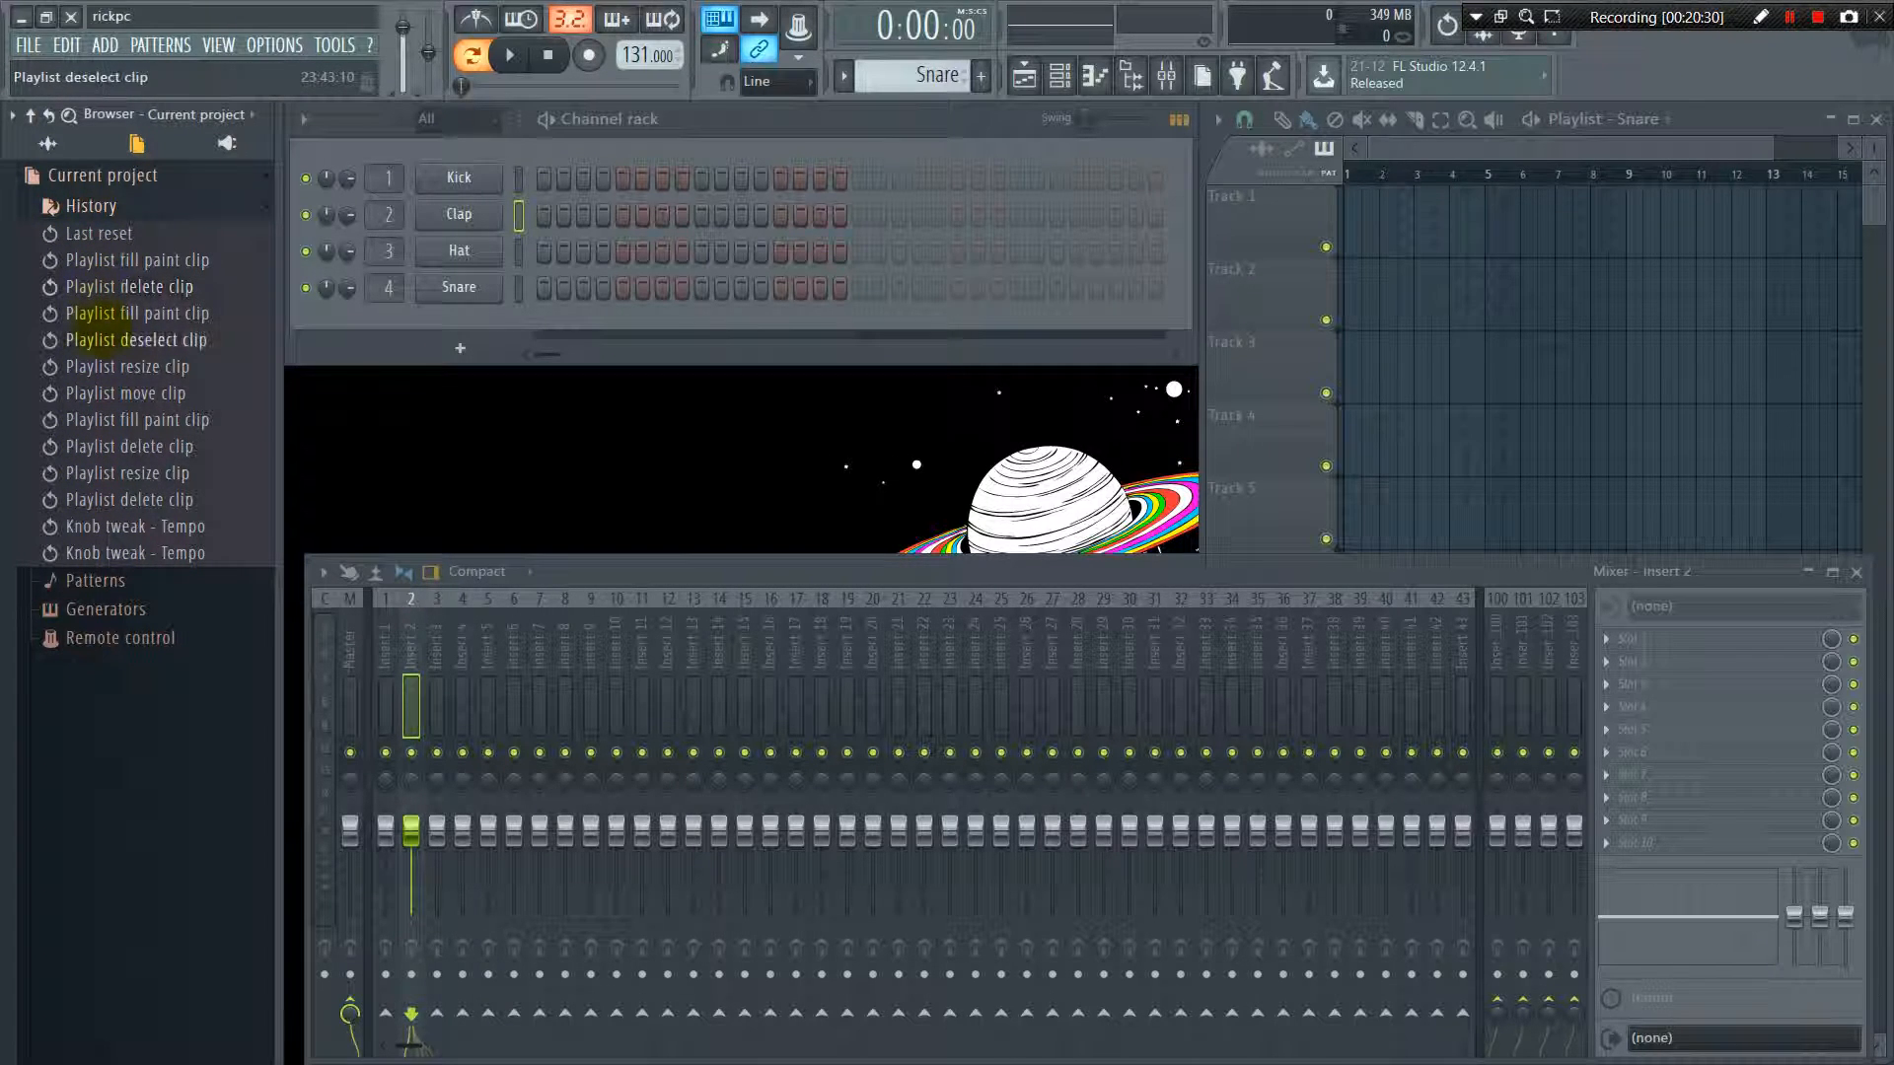
pyautogui.click(118, 338)
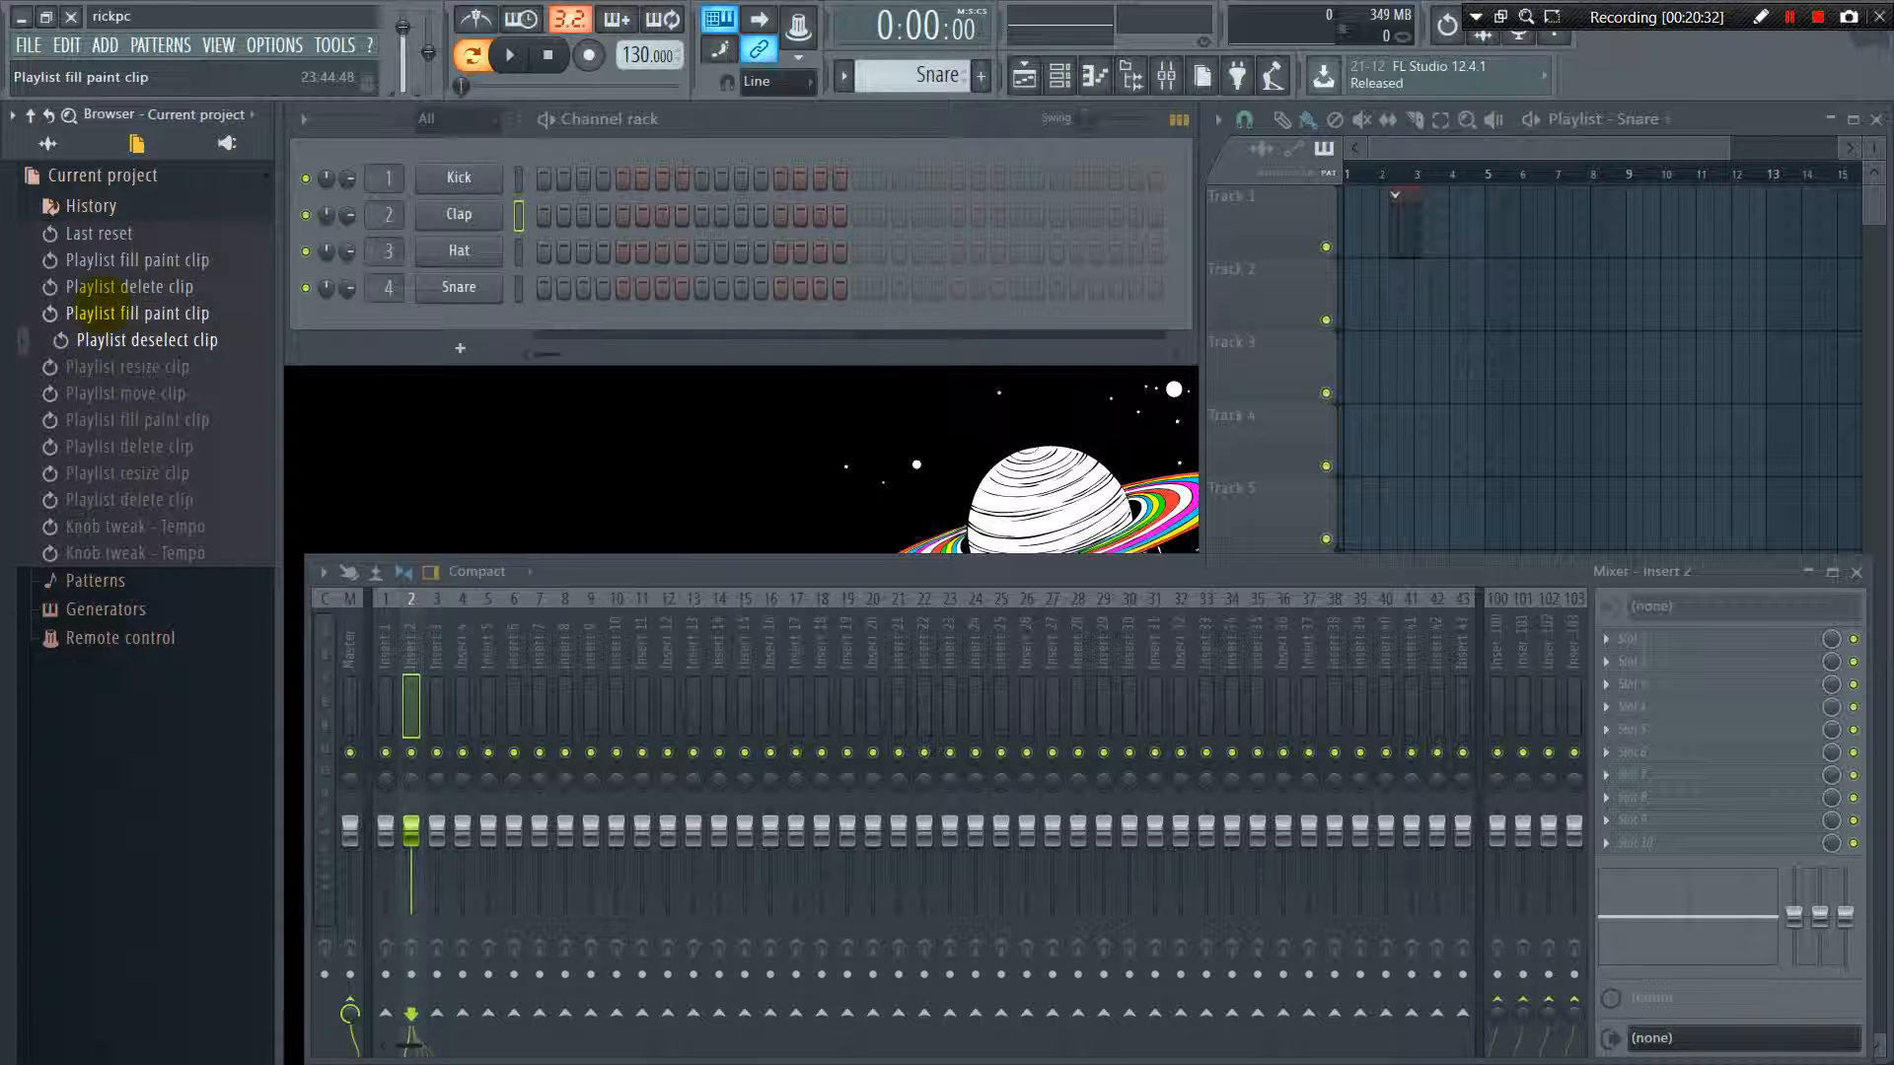
pyautogui.click(108, 286)
pyautogui.click(108, 259)
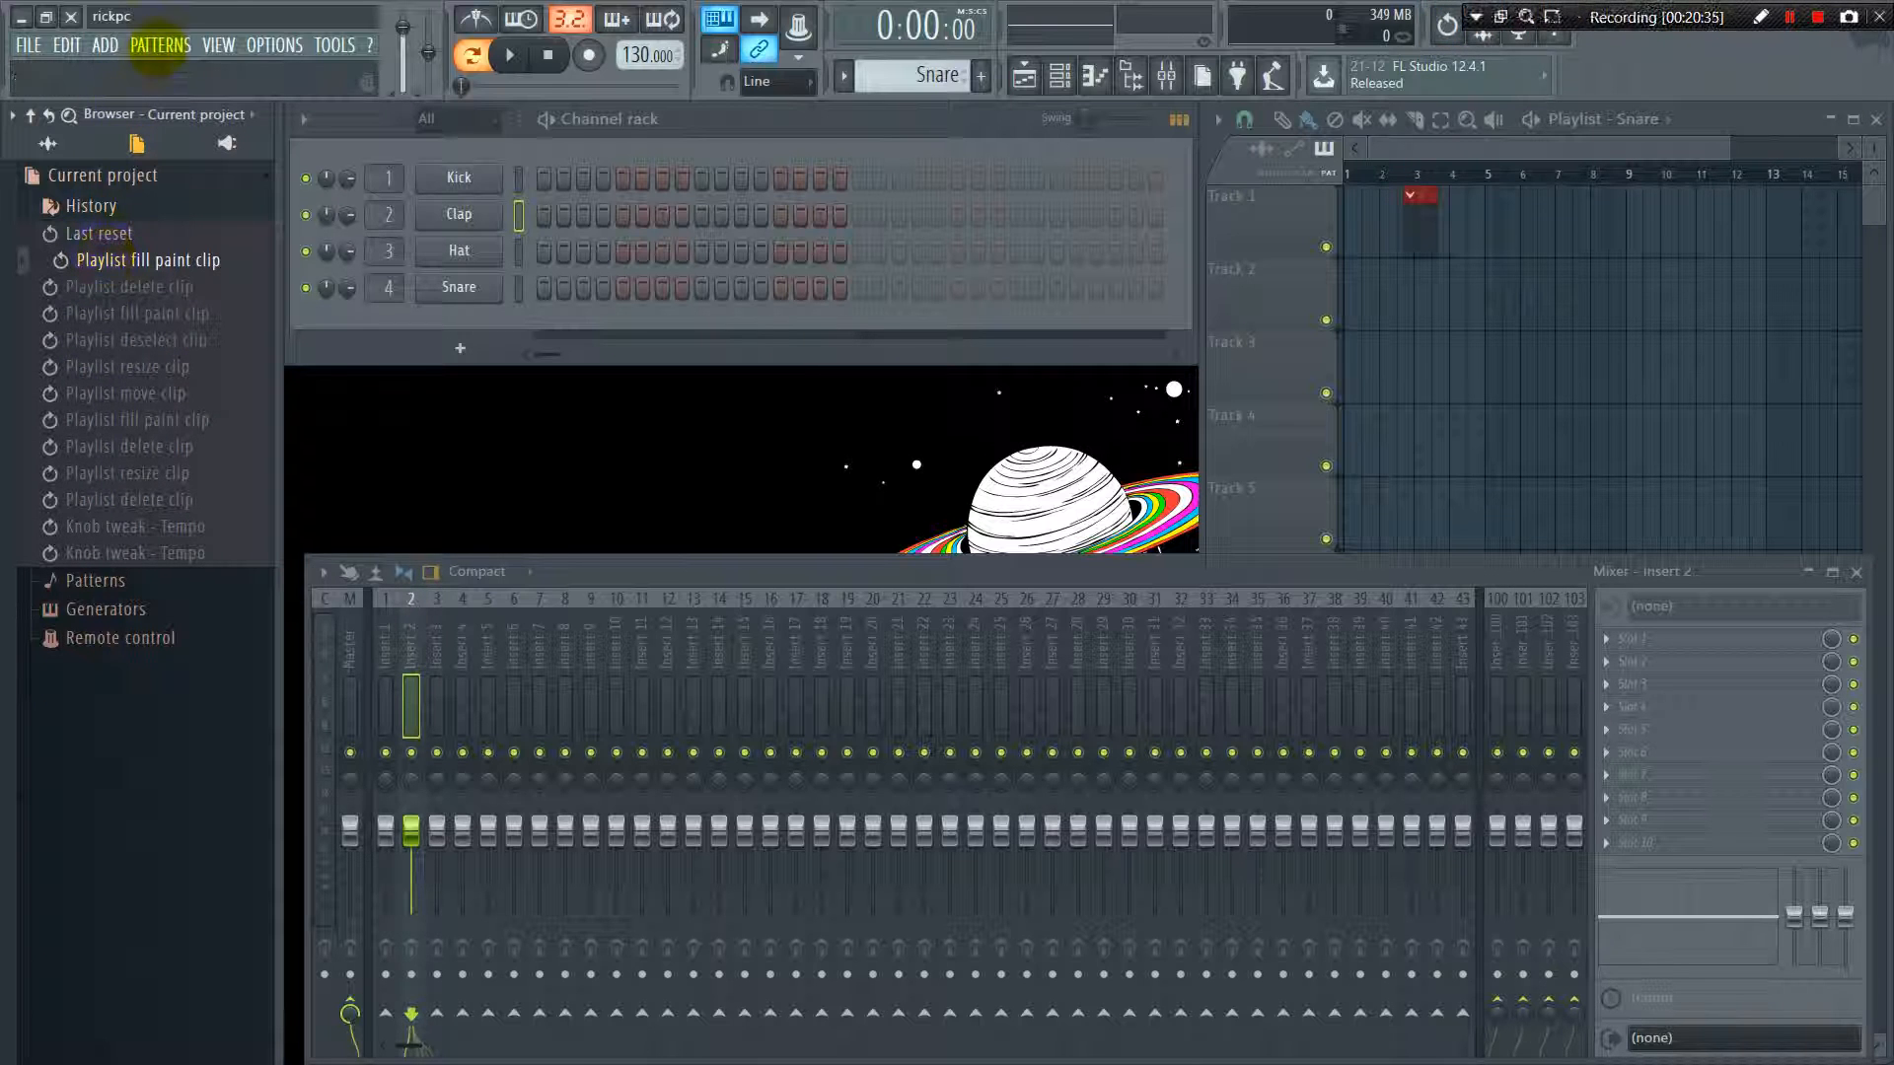
# Show the project's patterns in the browser
pyautogui.click(218, 45)
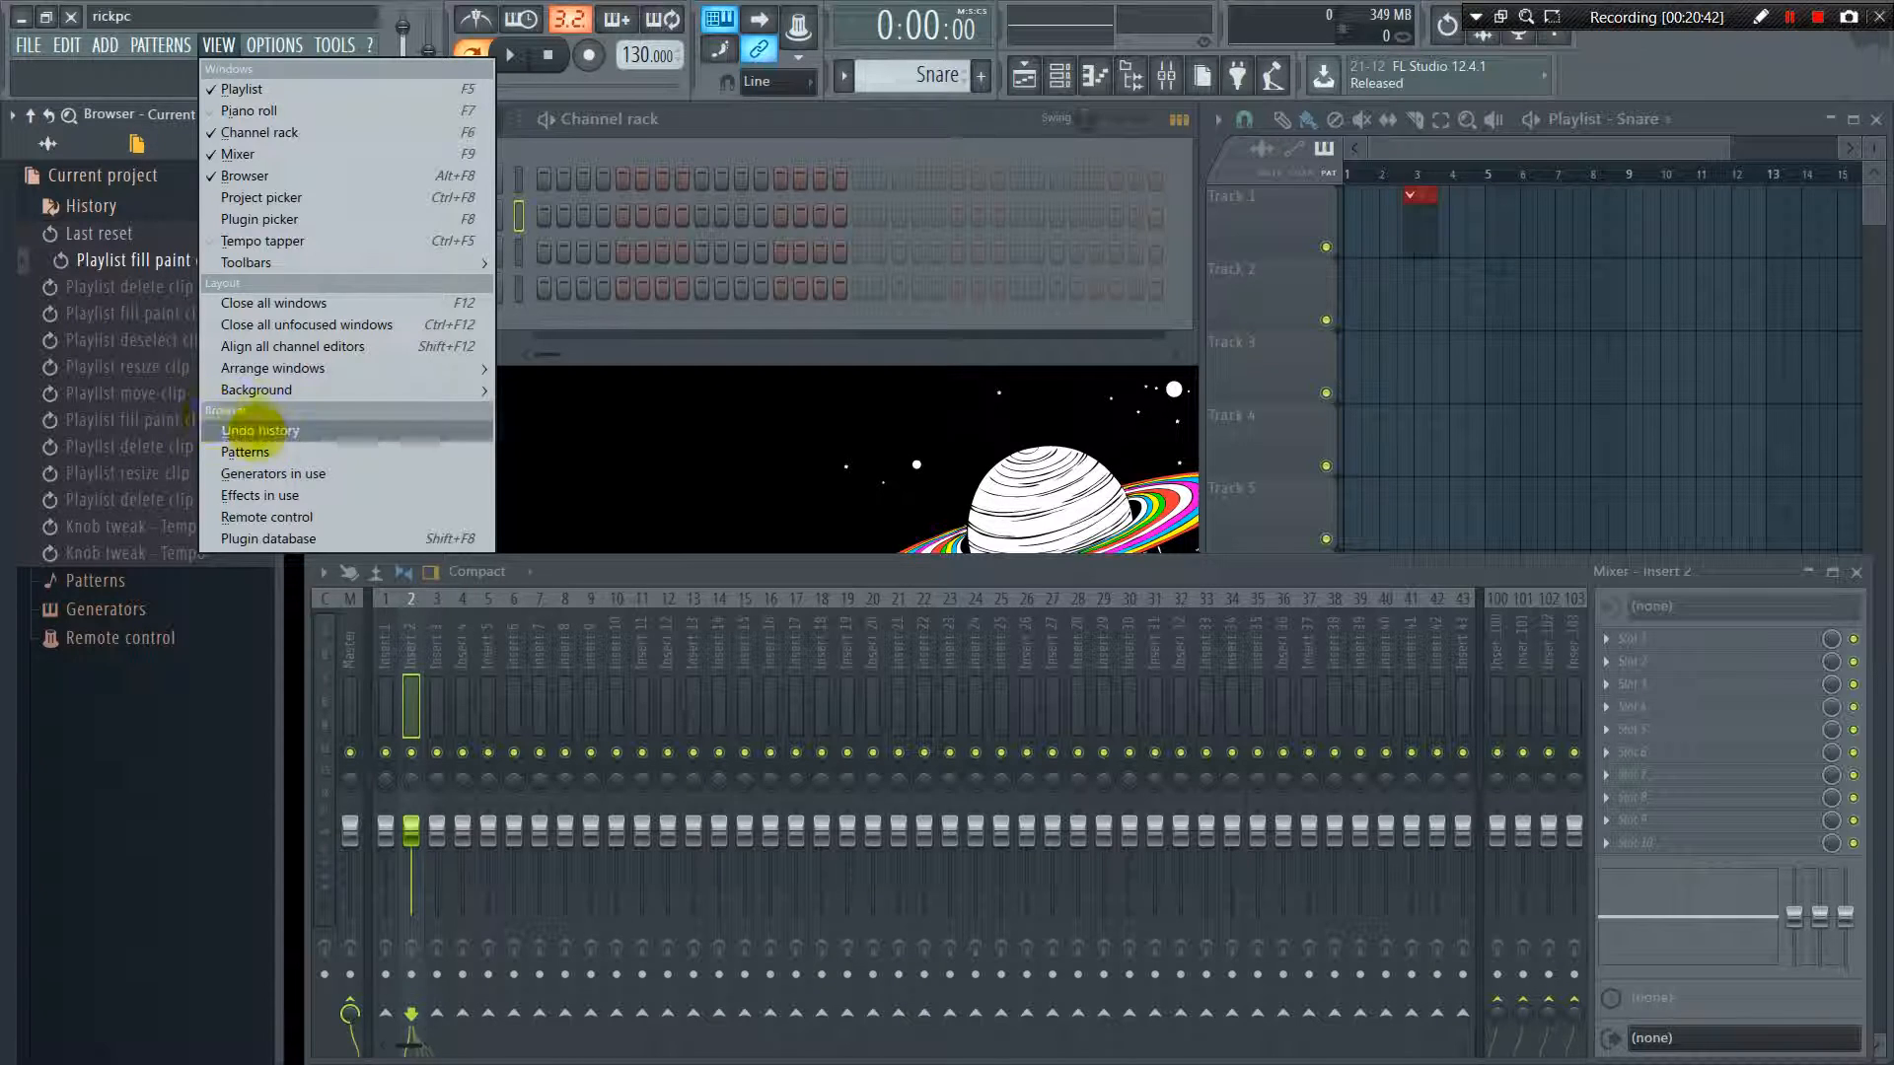
pyautogui.click(245, 452)
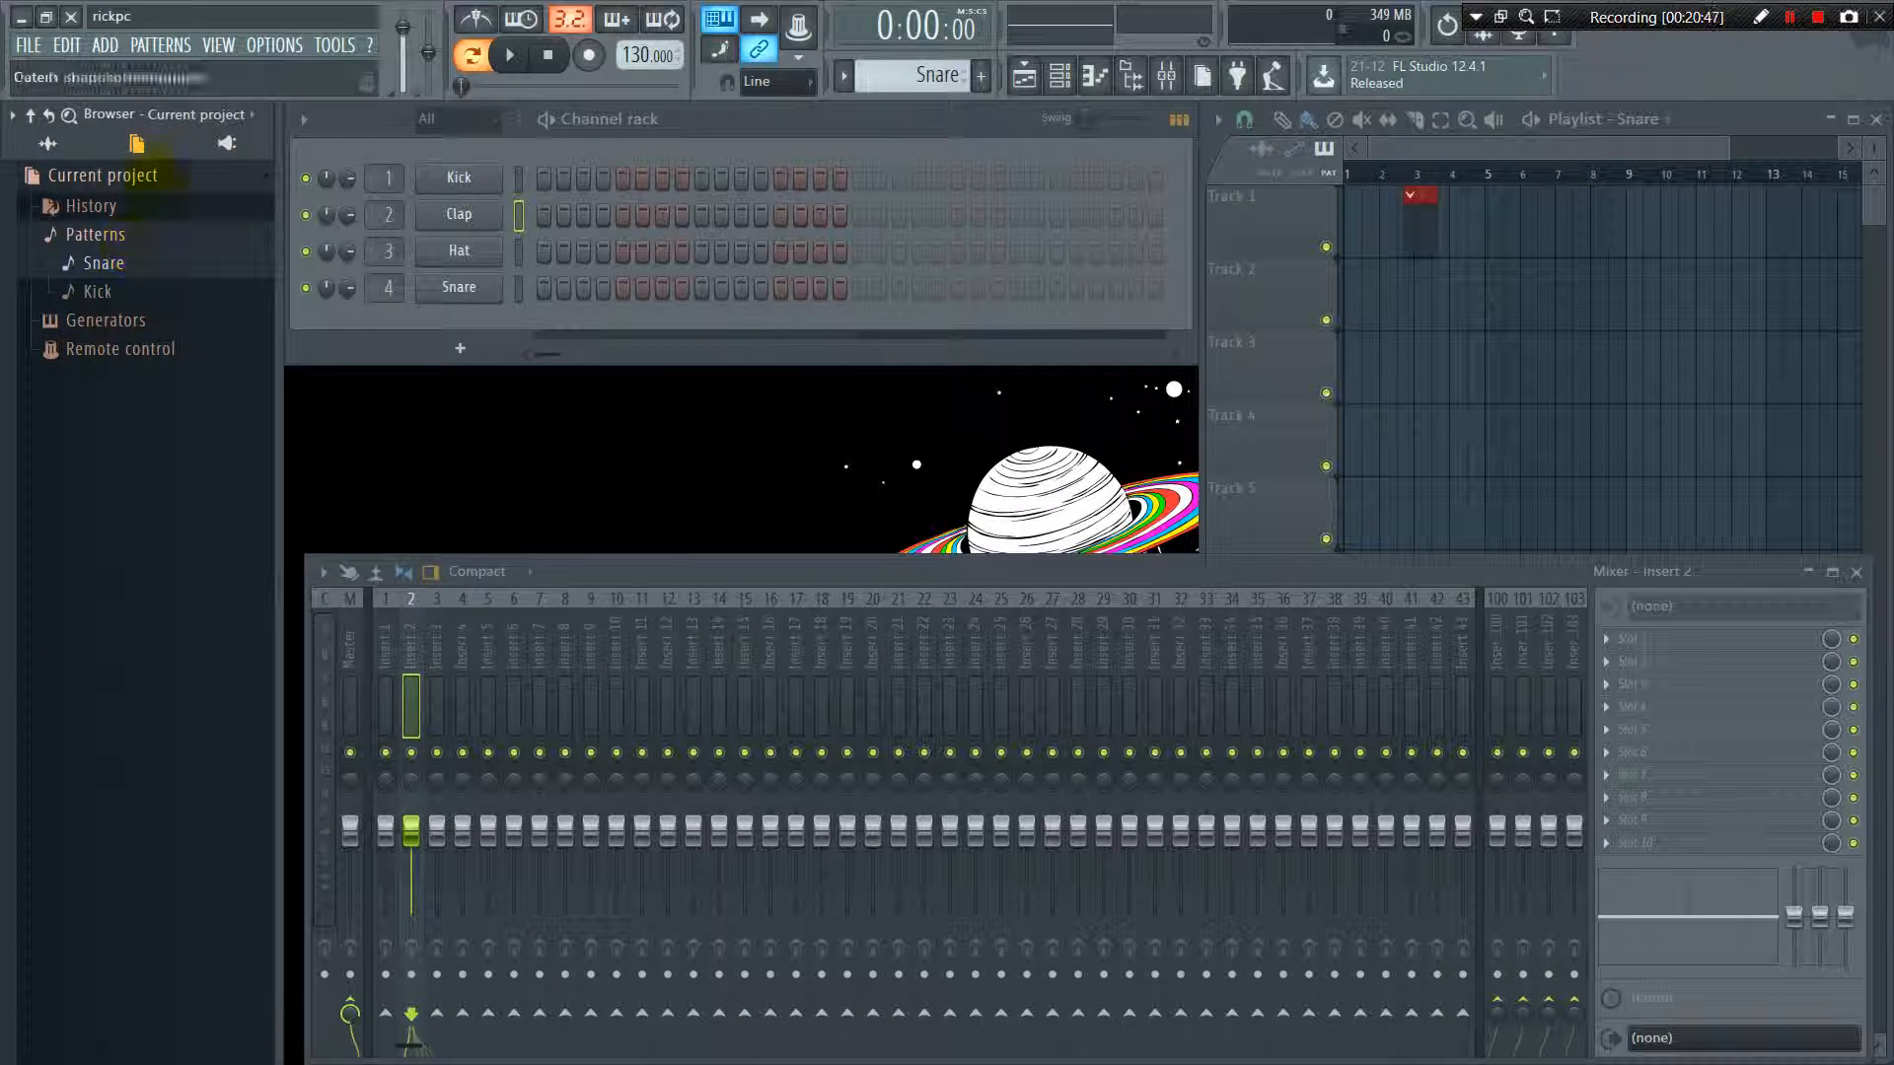
pyautogui.click(219, 44)
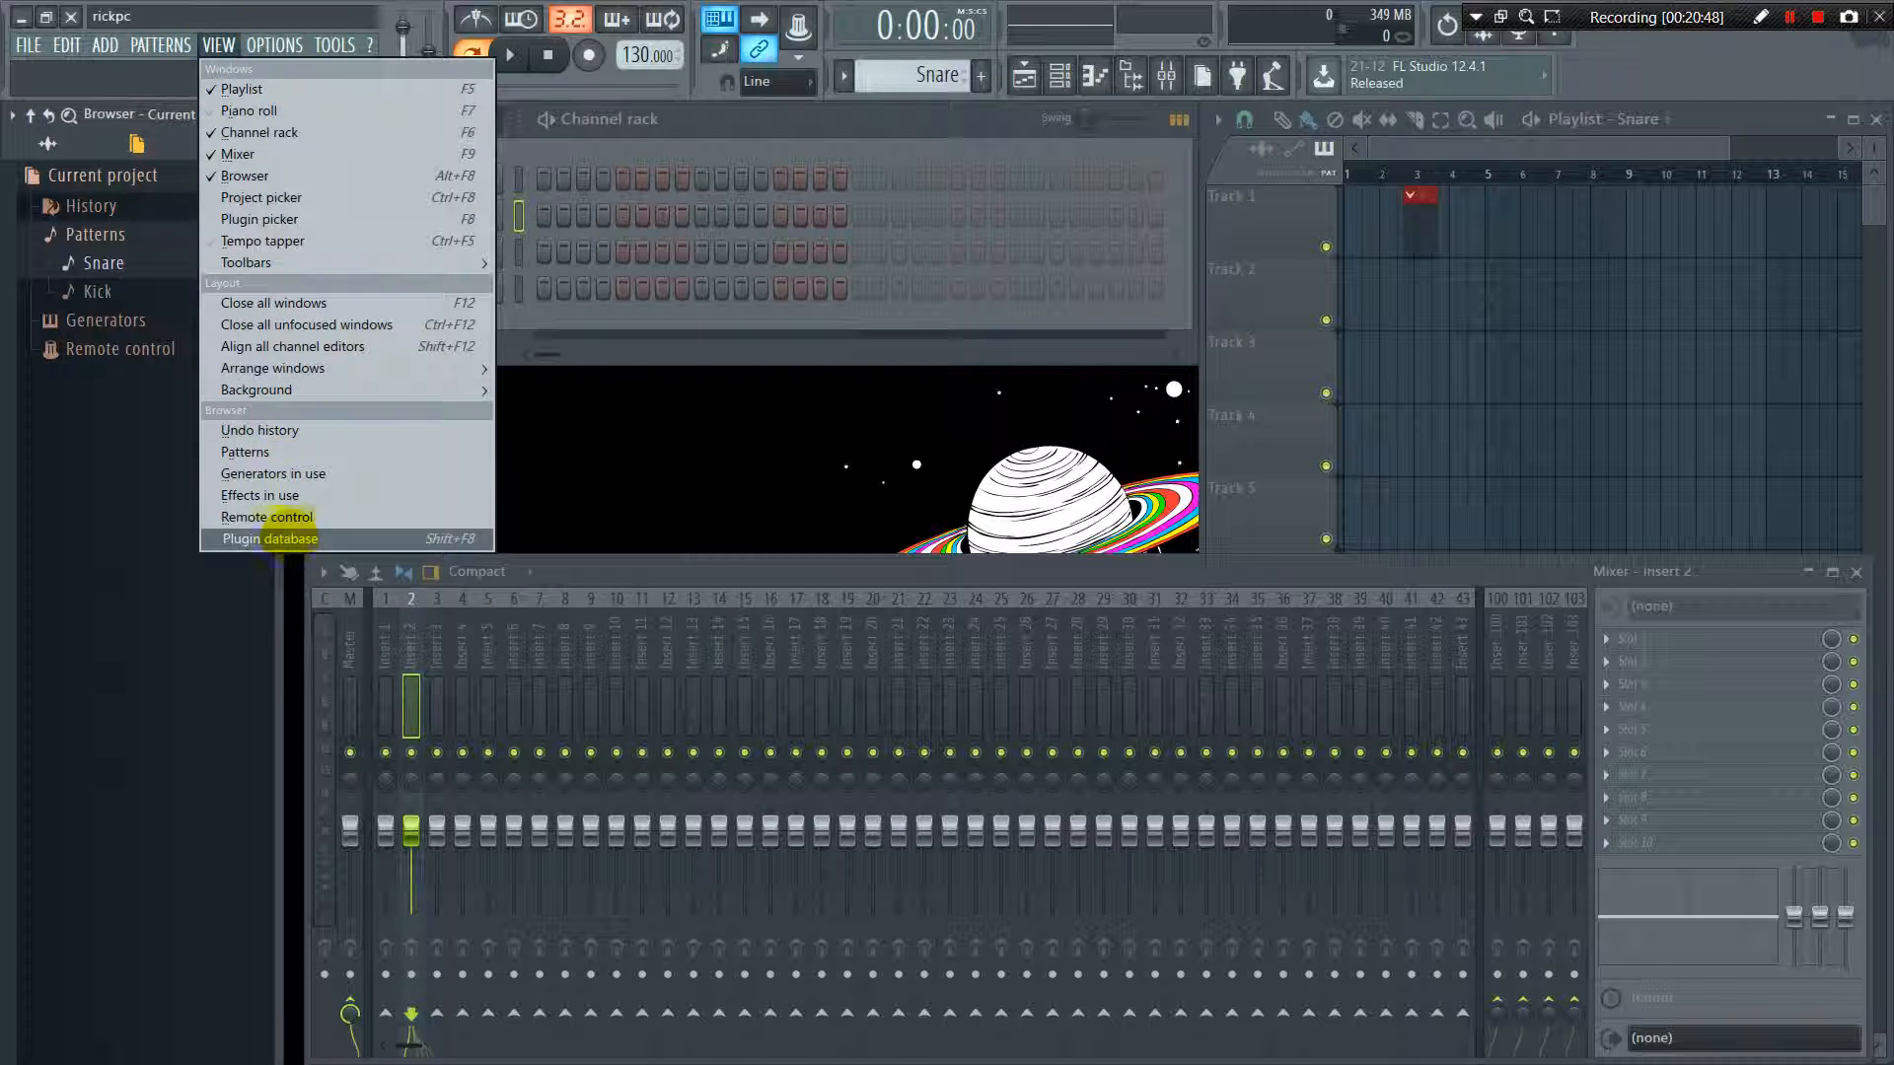
# Open the MIDI settings and enable Send master sync for the Microsoft MIDI Mapper output
pyautogui.moveTo(272, 42)
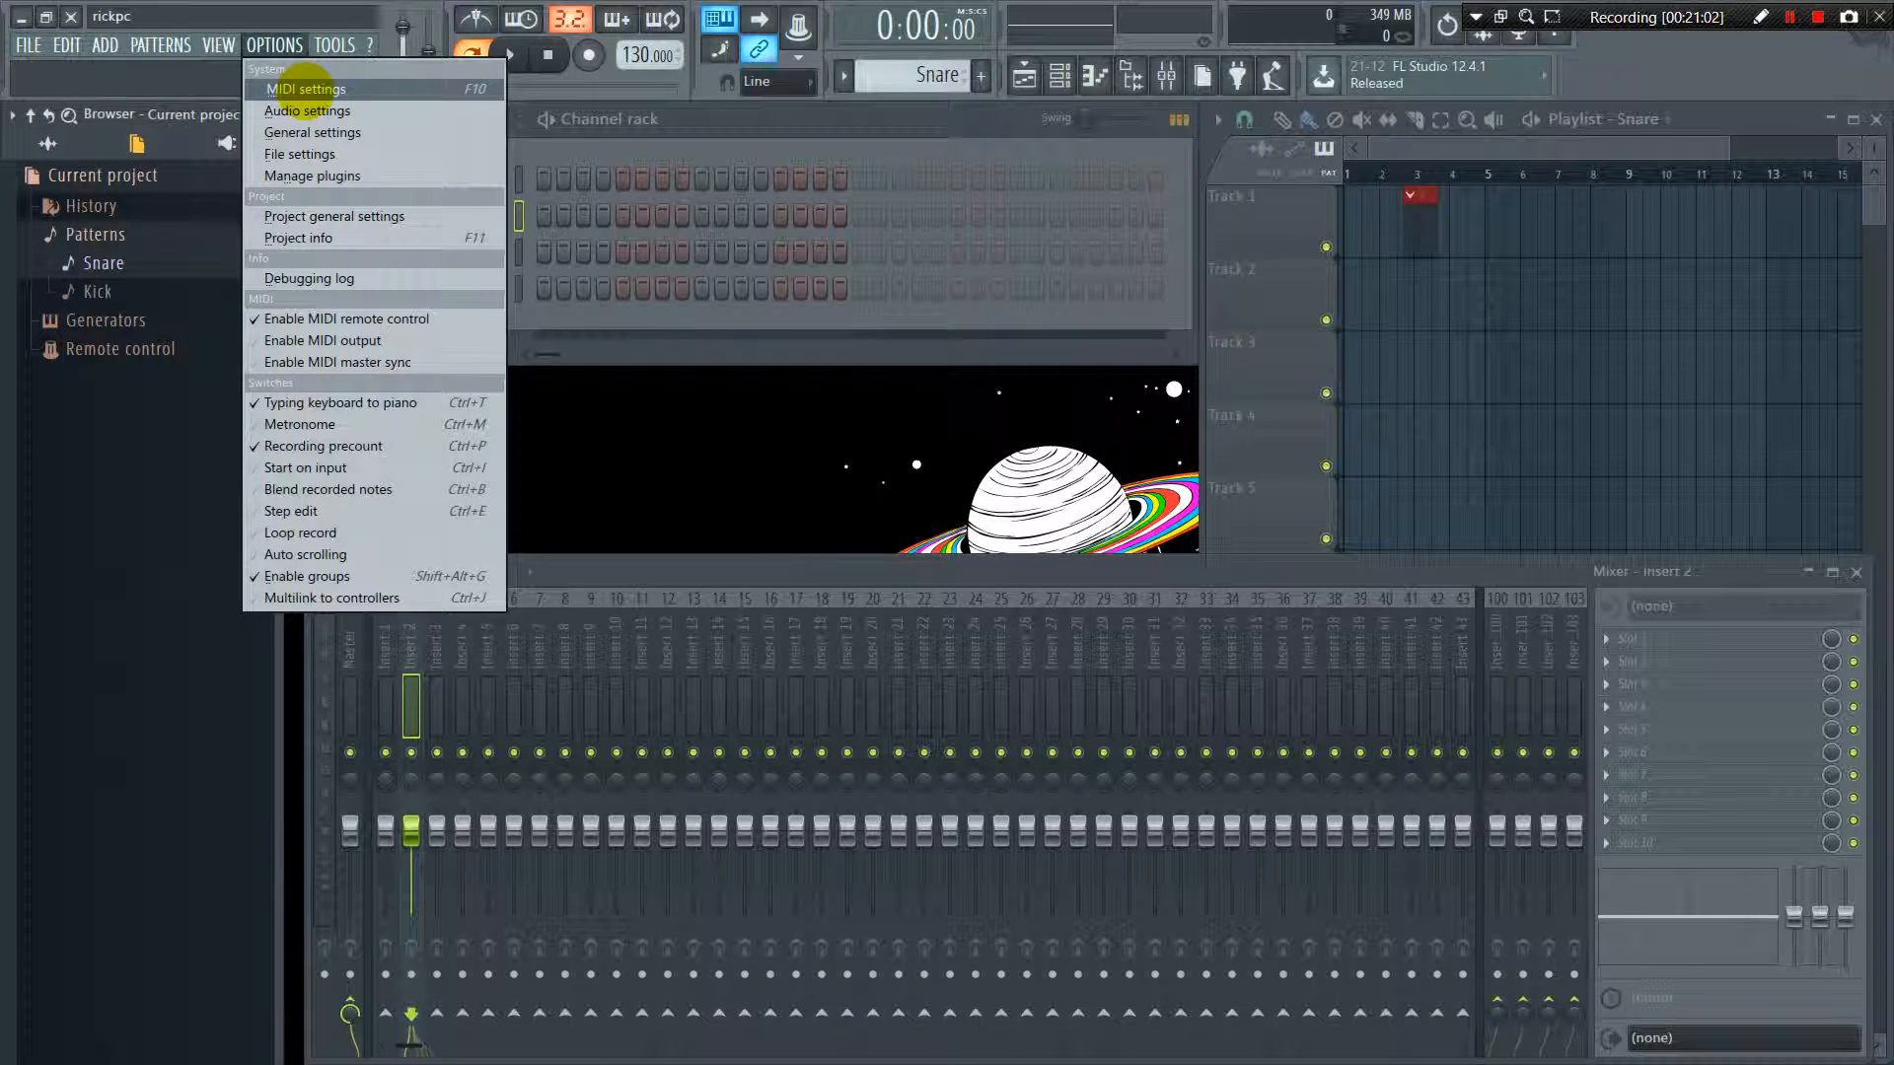
pyautogui.click(305, 88)
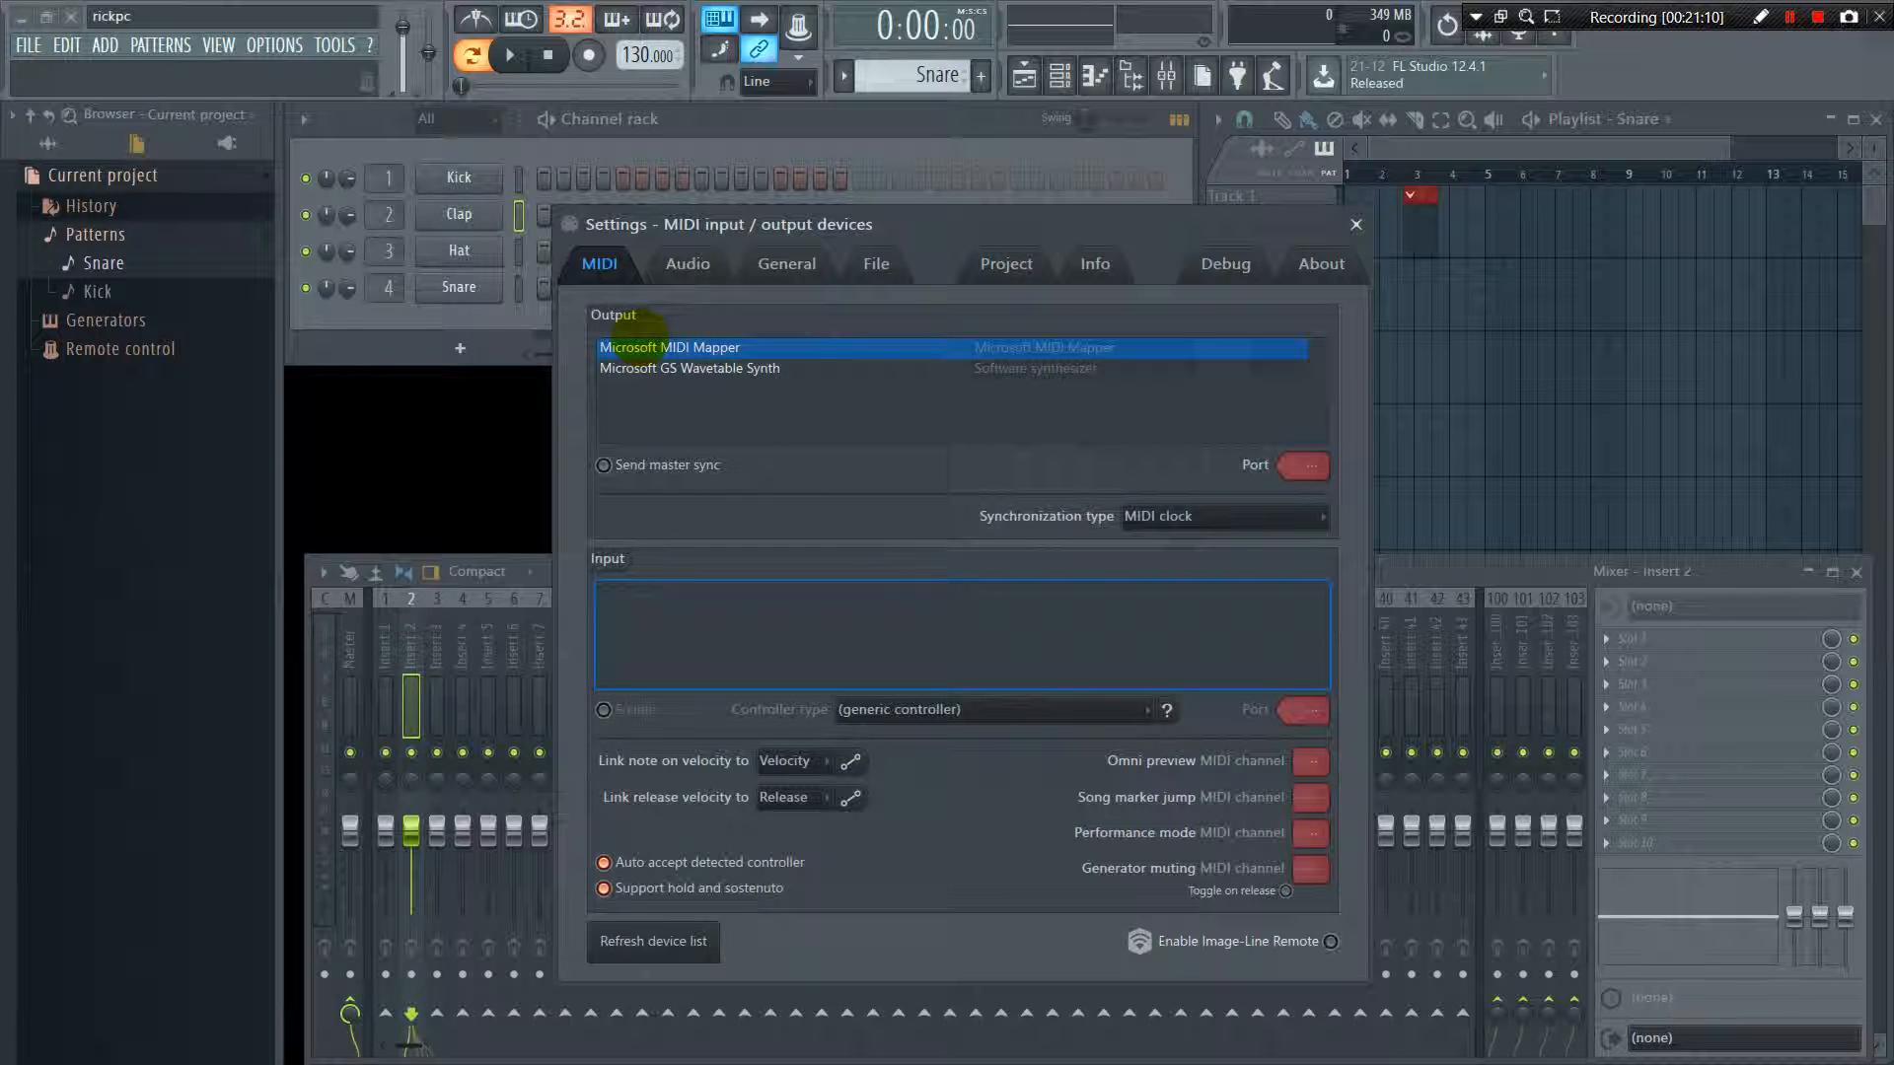
pyautogui.click(646, 369)
pyautogui.click(641, 349)
pyautogui.click(650, 370)
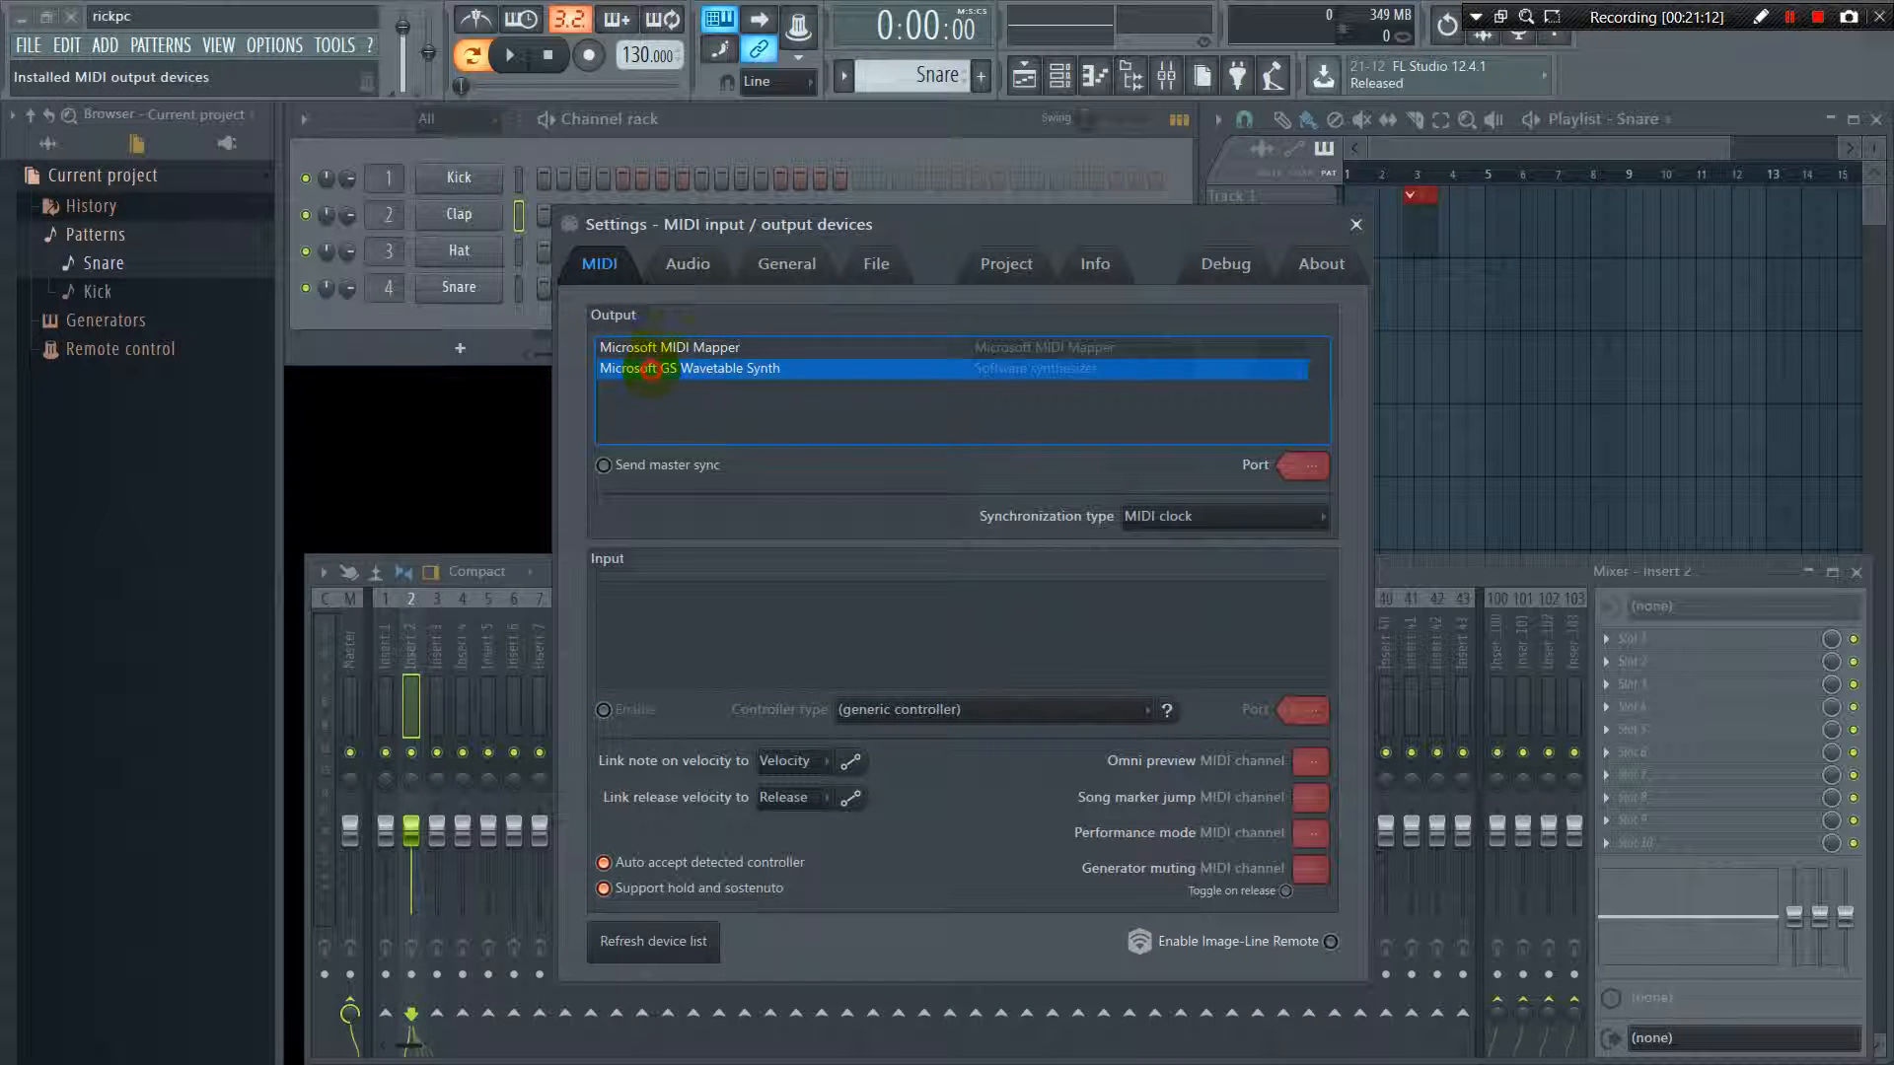
pyautogui.click(653, 347)
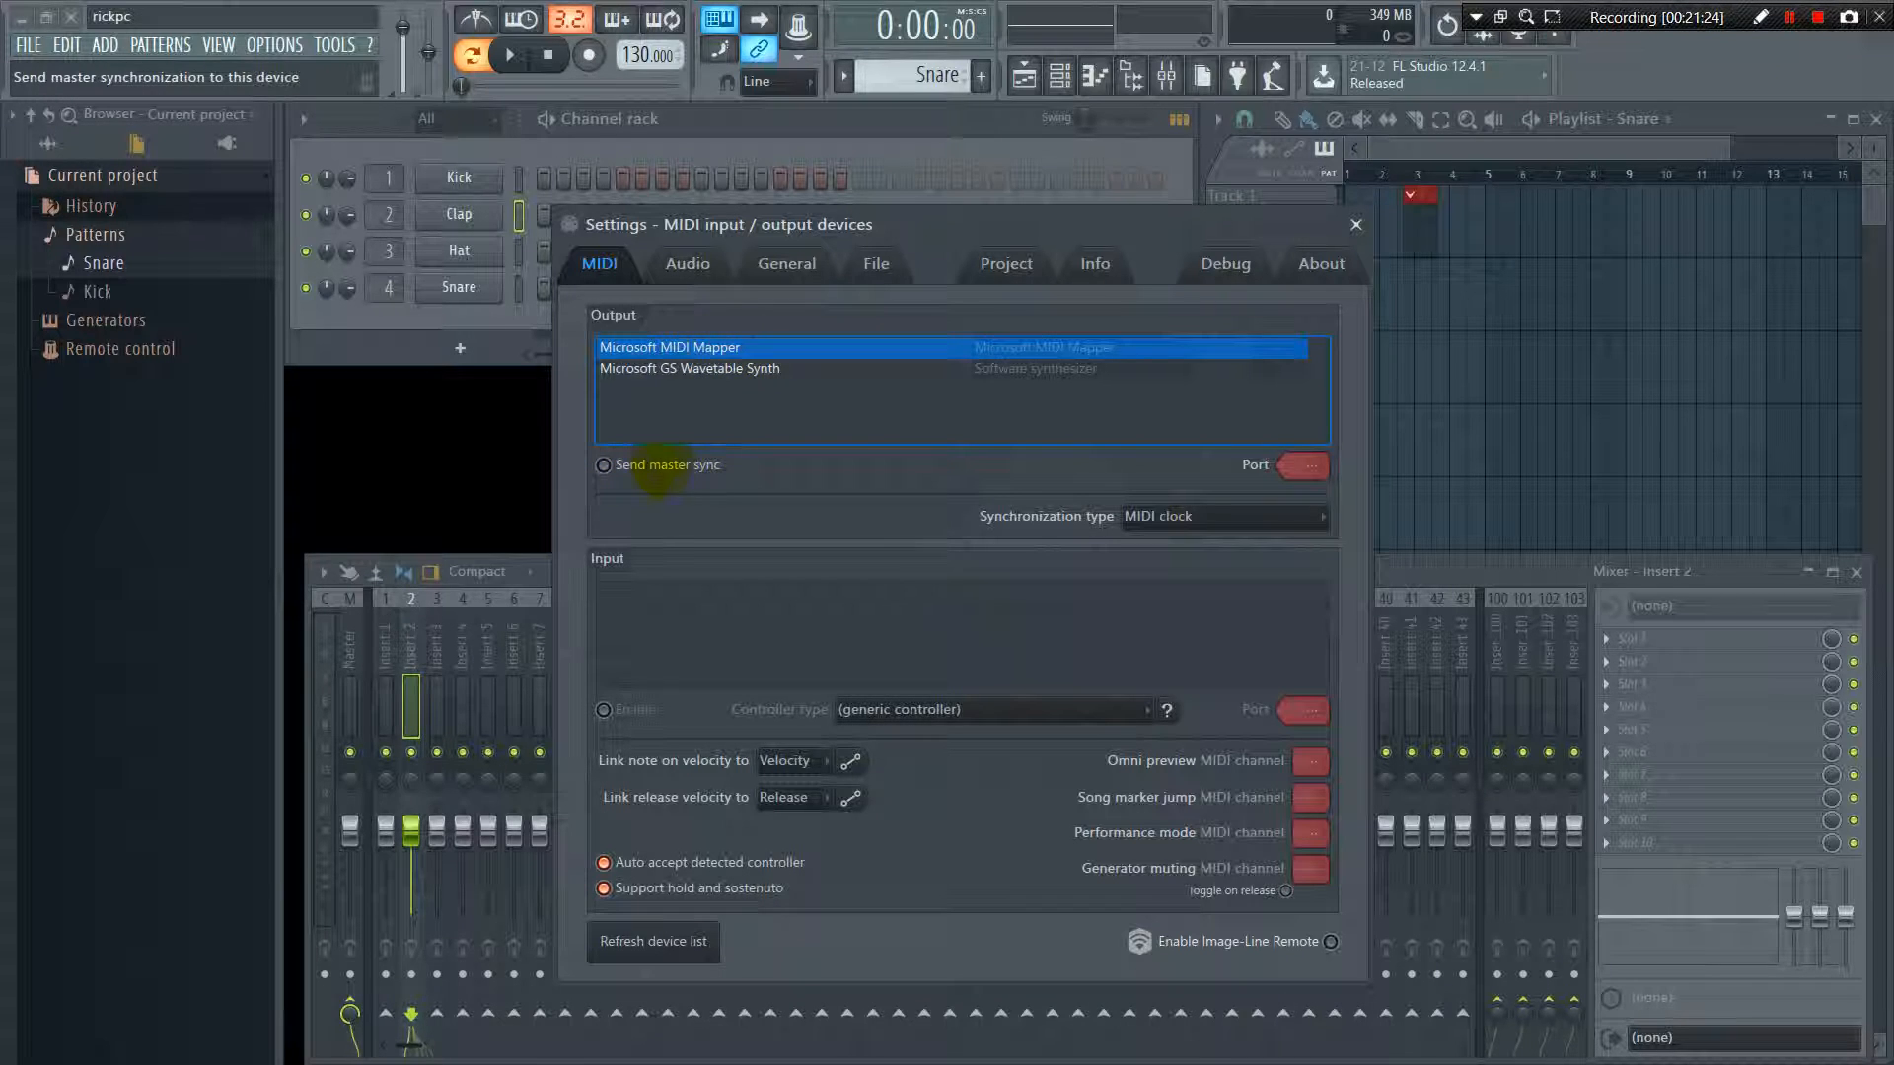
pyautogui.click(624, 465)
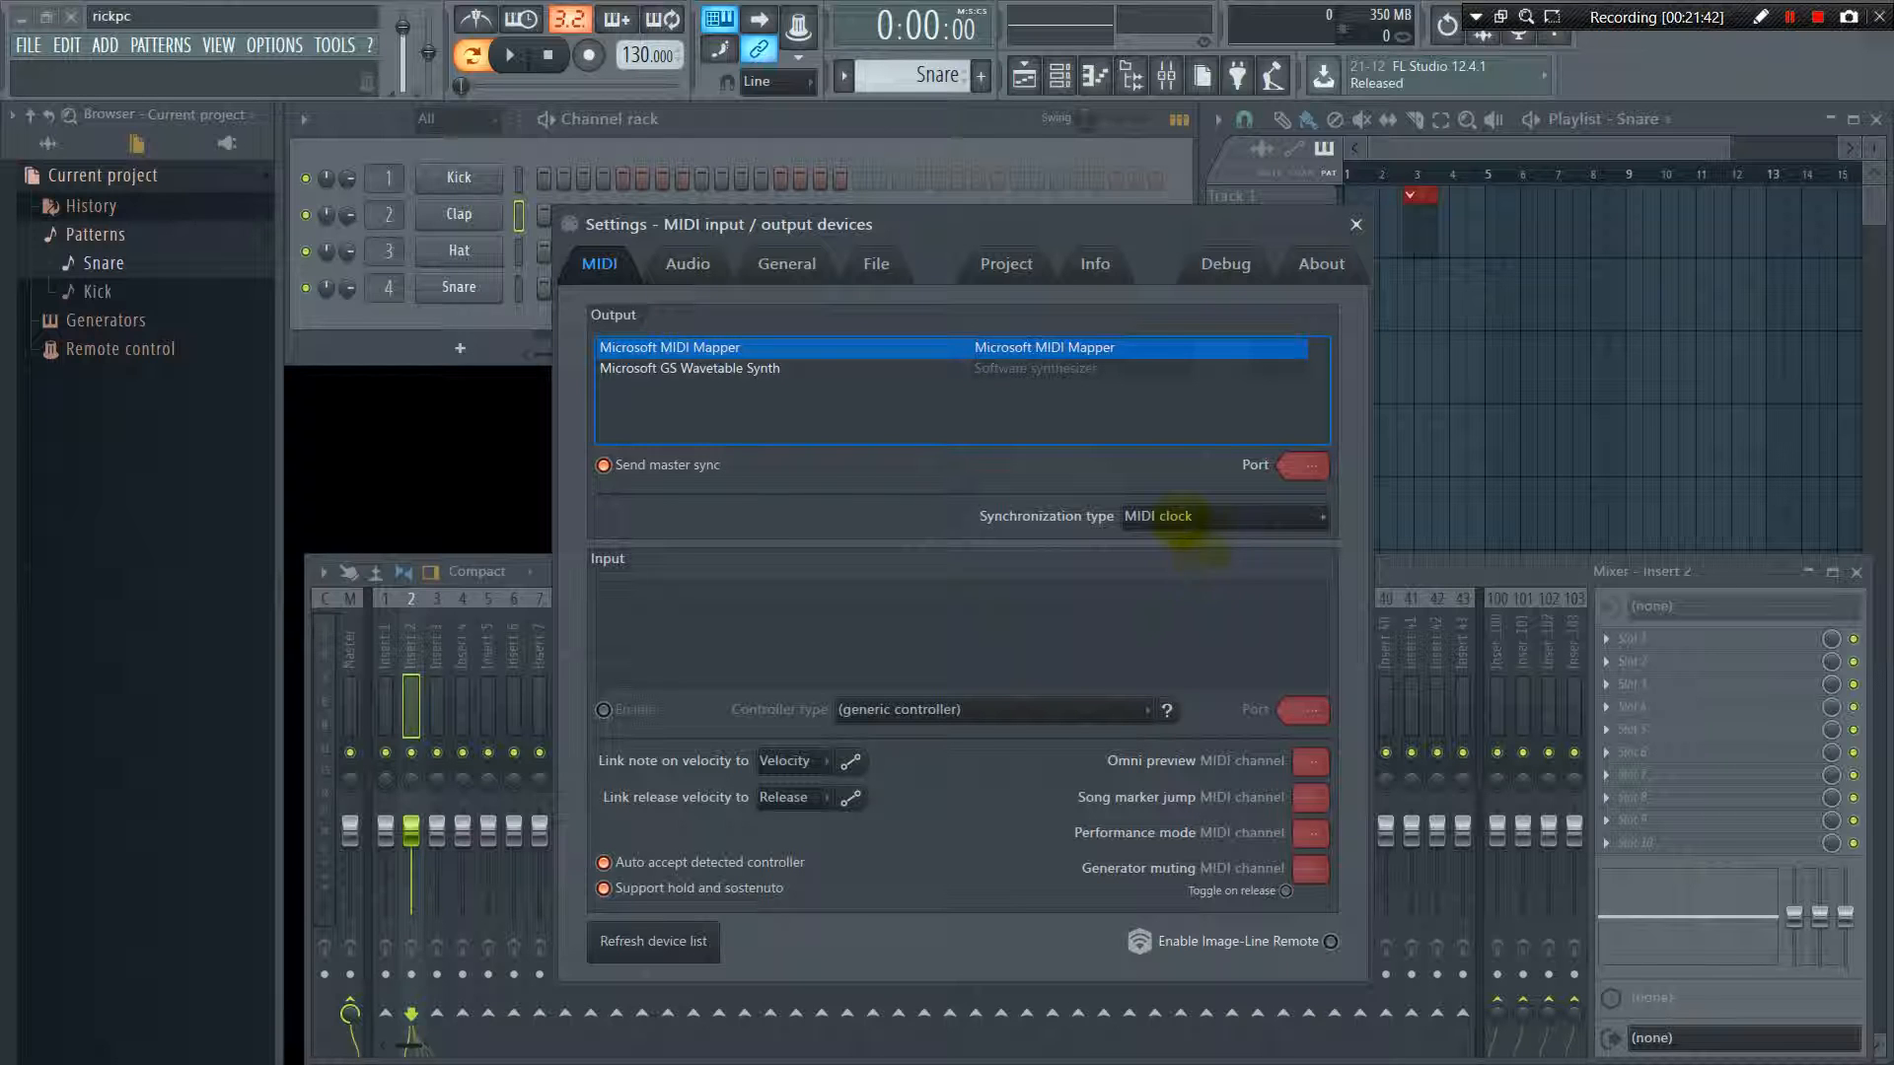
# Choose MIDI clock as the synchronization type and set the MIDI output port to 0
pyautogui.click(1203, 522)
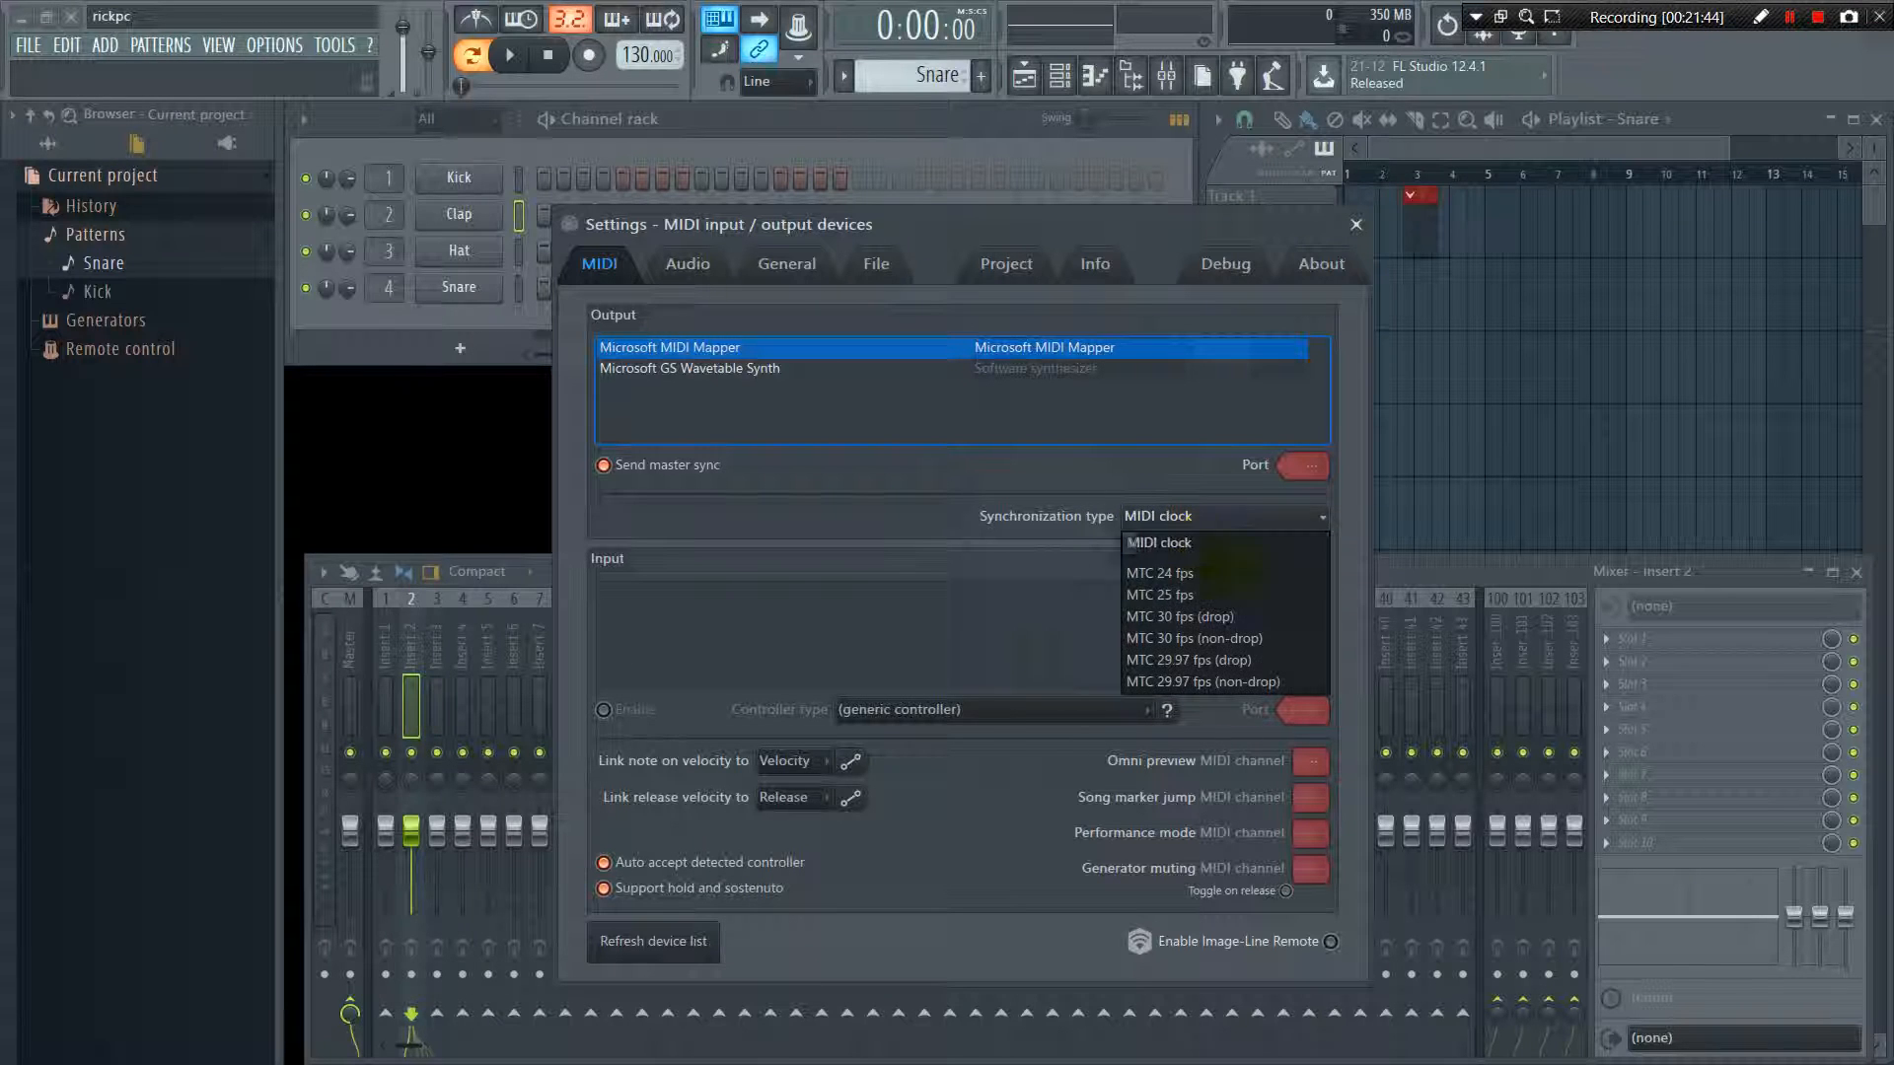
pyautogui.click(1149, 542)
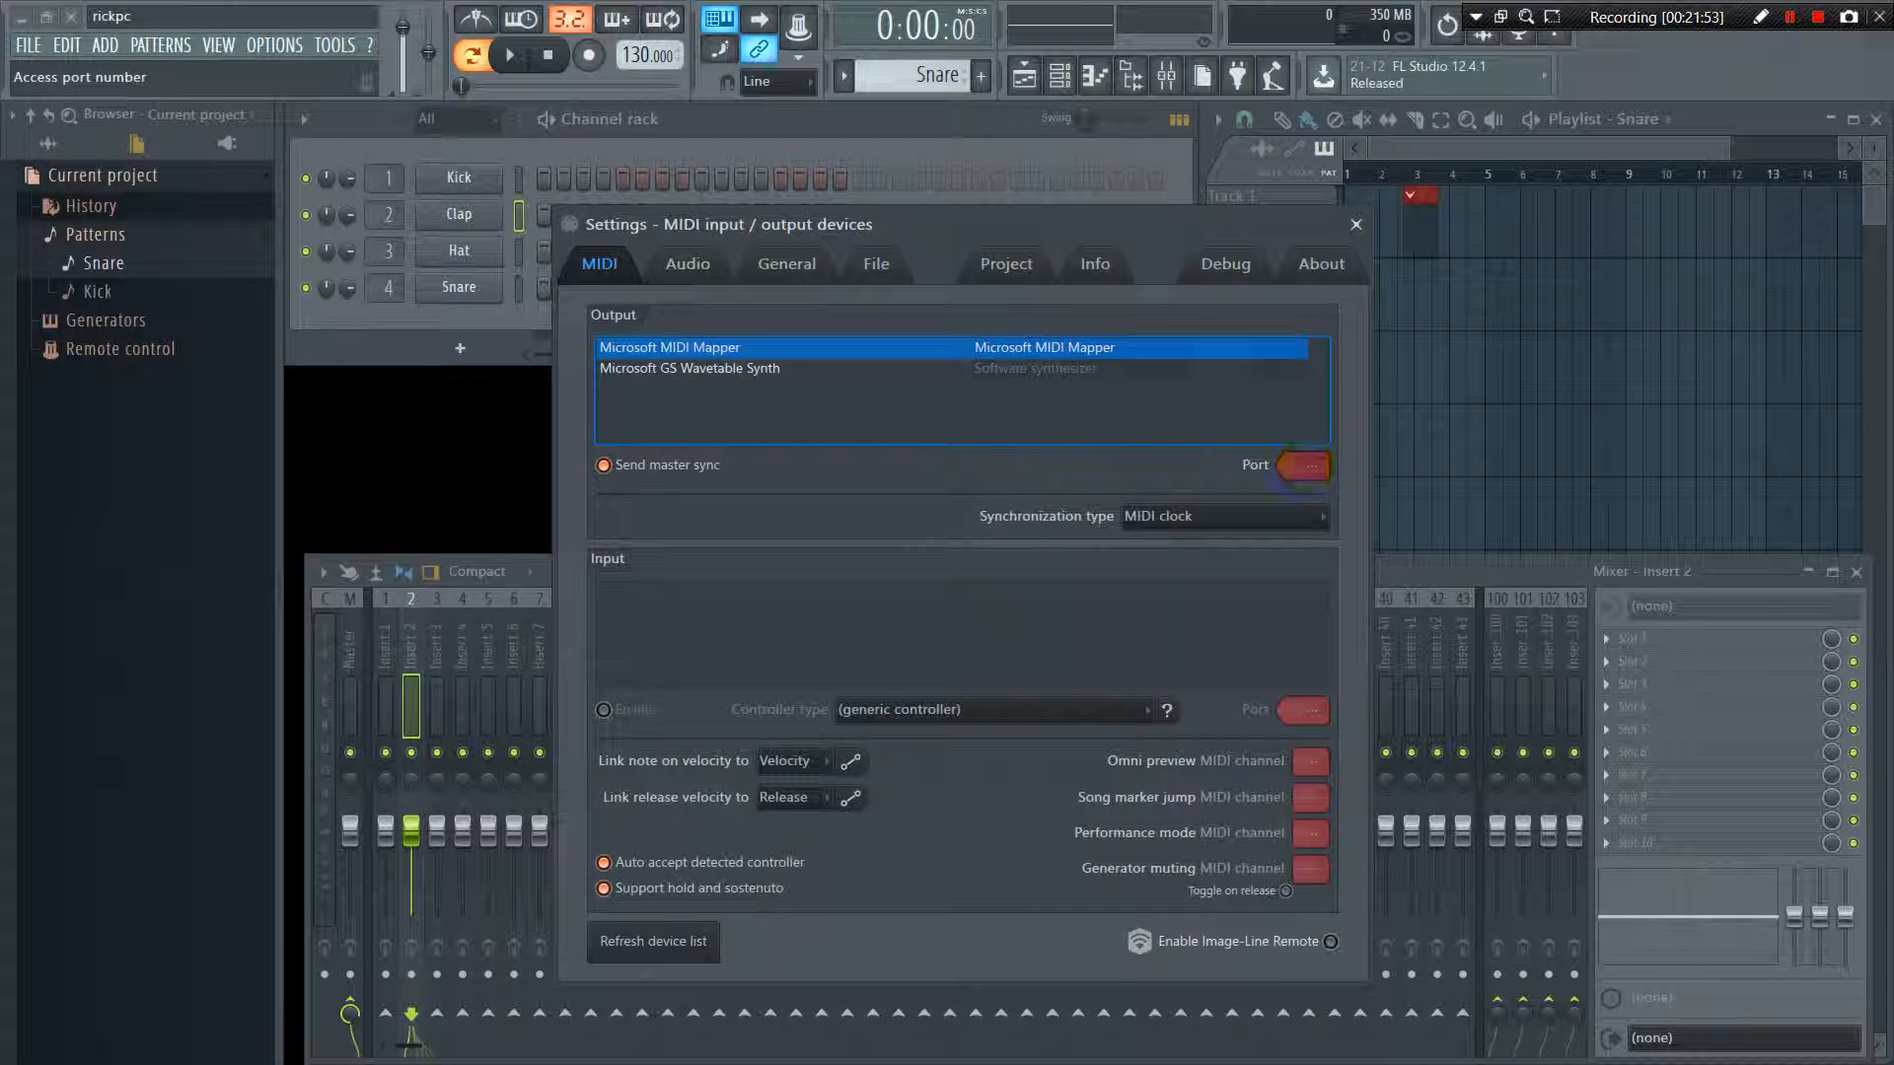
pyautogui.moveTo(1304, 466); pyautogui.dragTo(1239, 465)
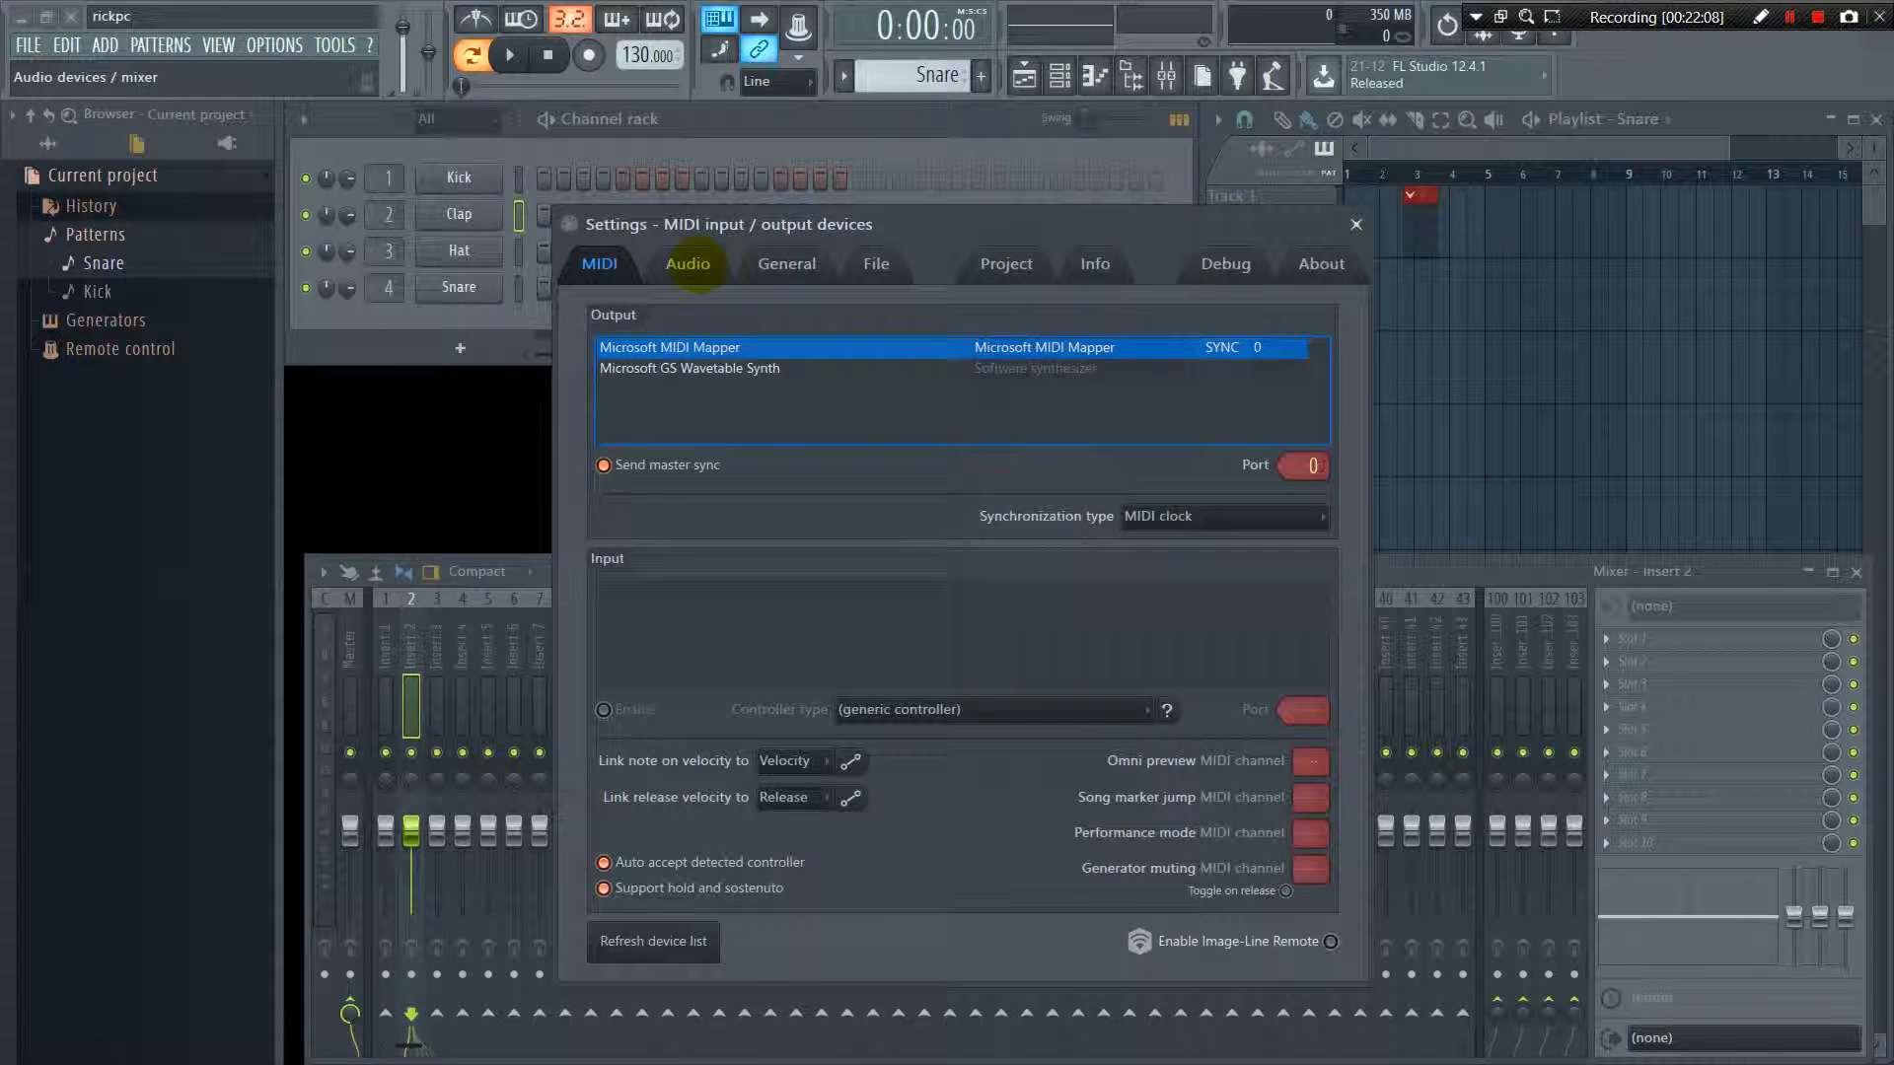
# Go to the audio settings and choose Primary Sound Driver as the input/output device
pyautogui.click(688, 265)
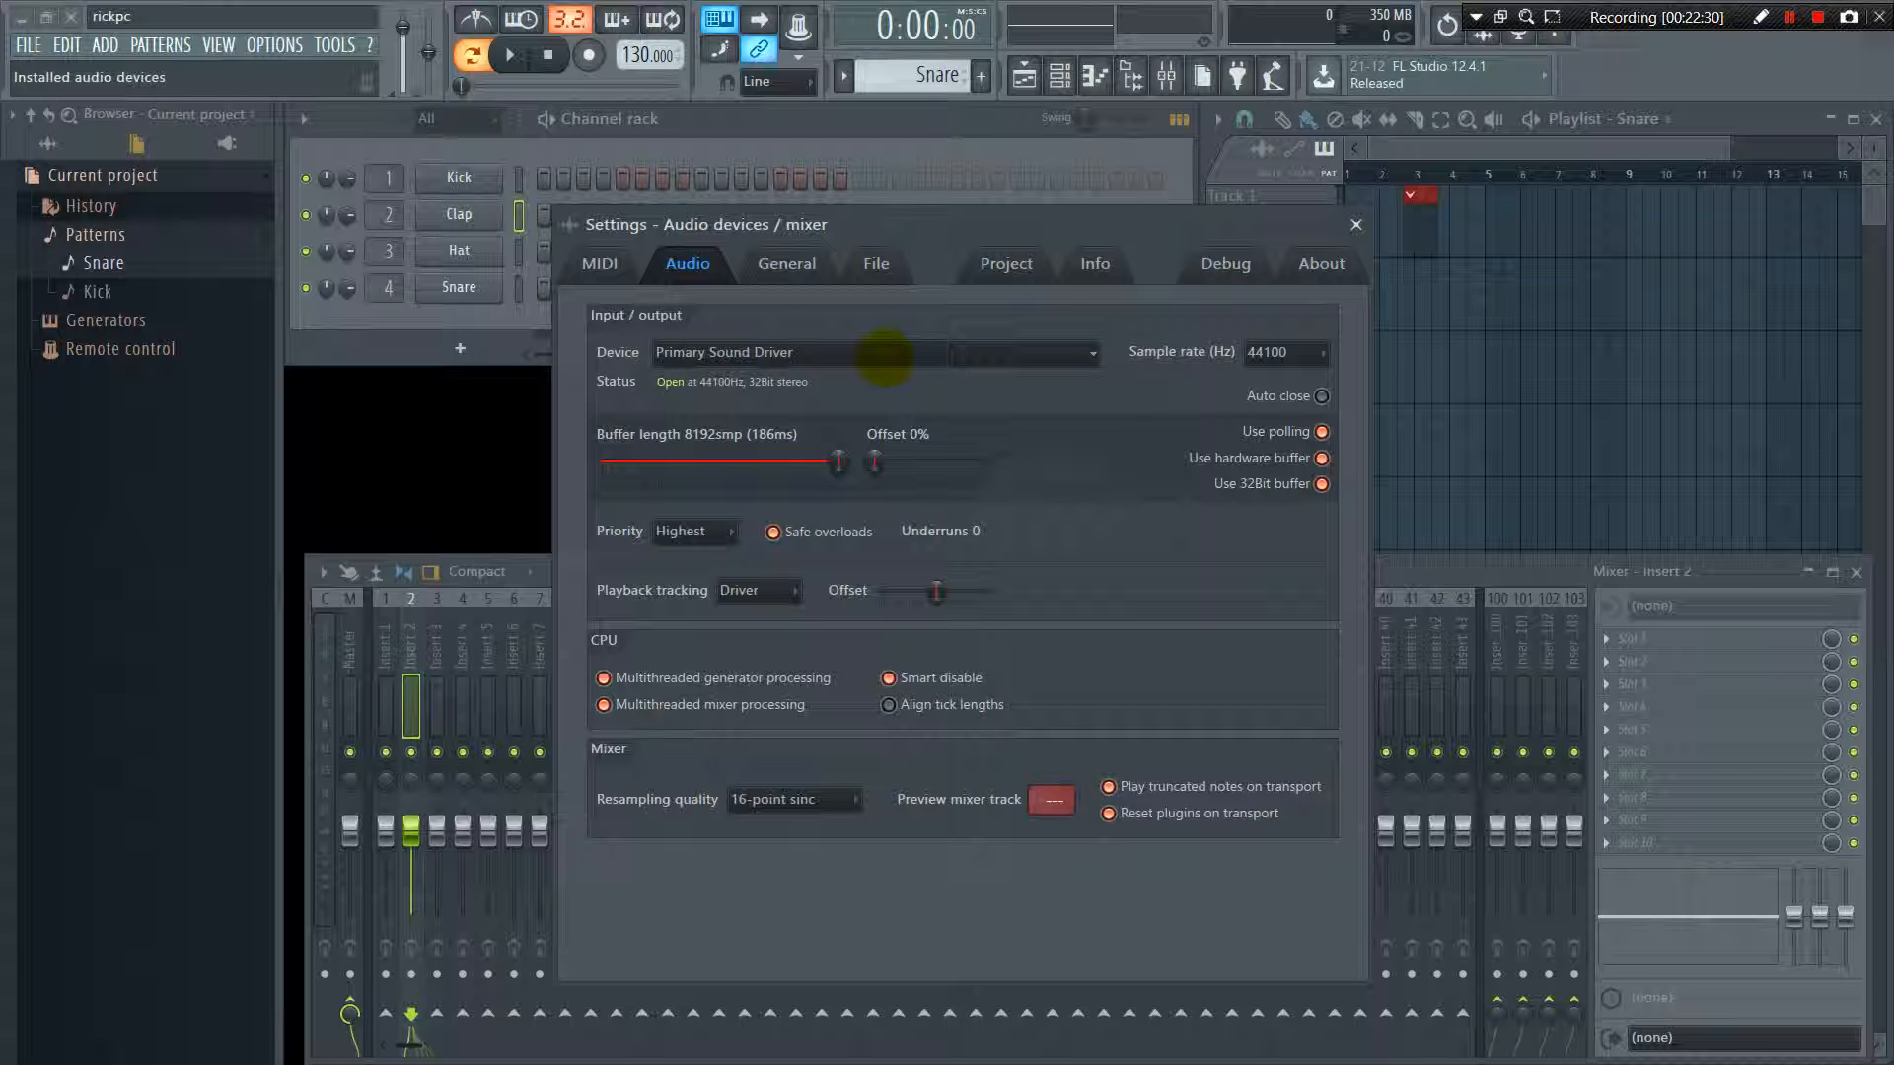
pyautogui.click(885, 355)
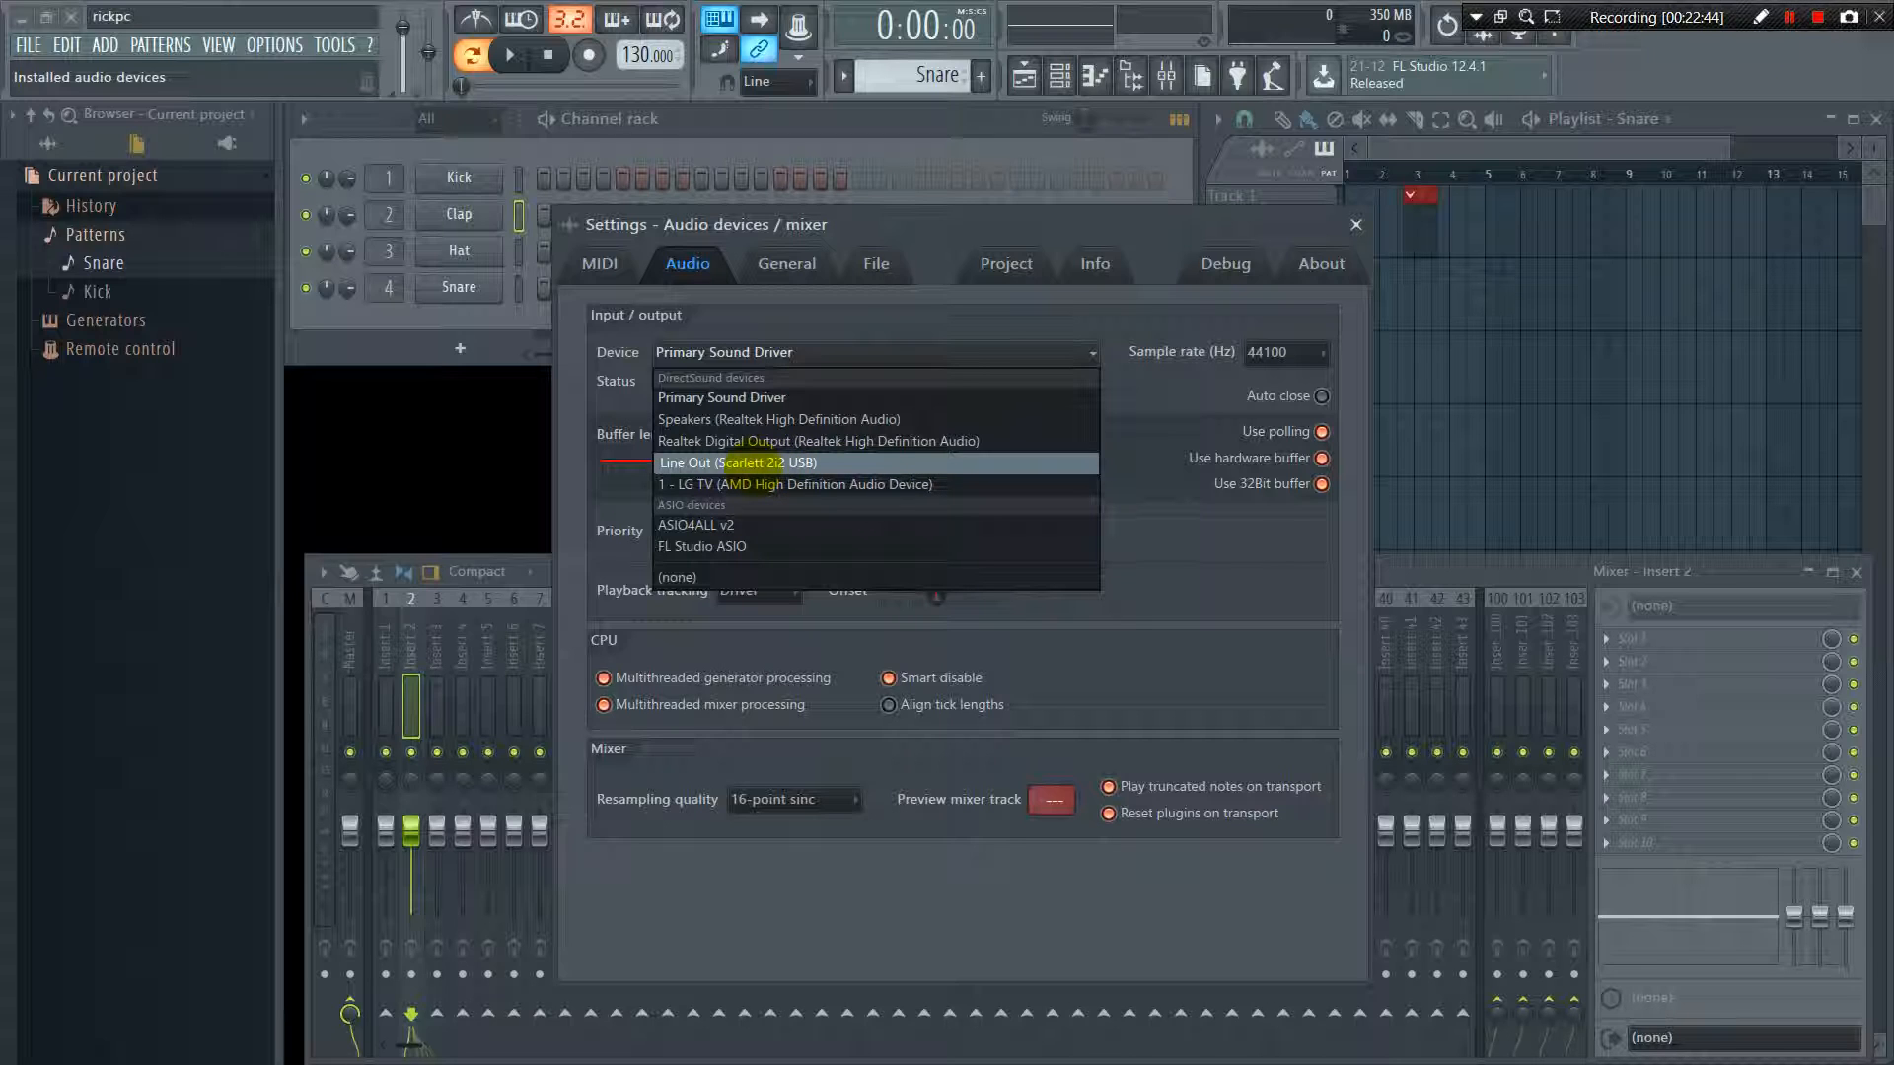
pyautogui.click(772, 397)
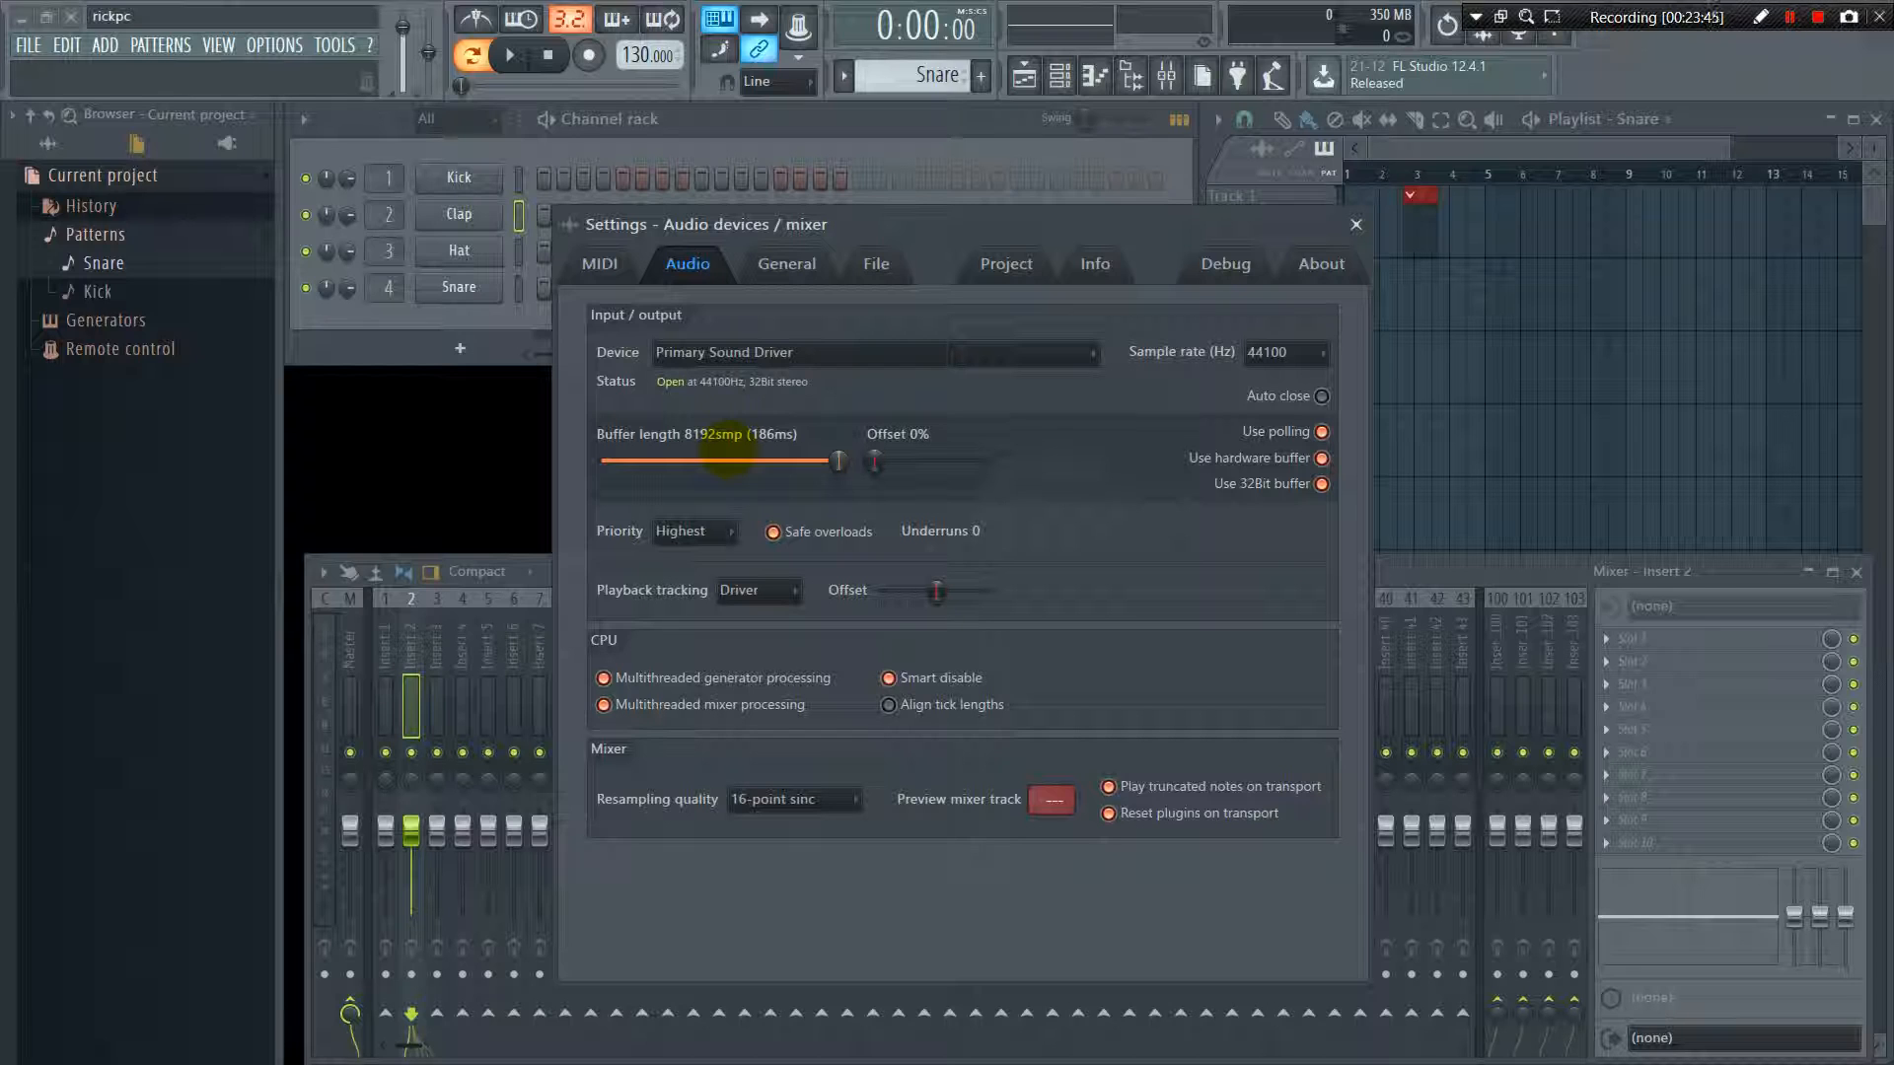
# Try audio buffer lengths of 1328smp and 3392smp, and return the buffer to 8192smp
pyautogui.moveTo(837, 460); pyautogui.dragTo(640, 461)
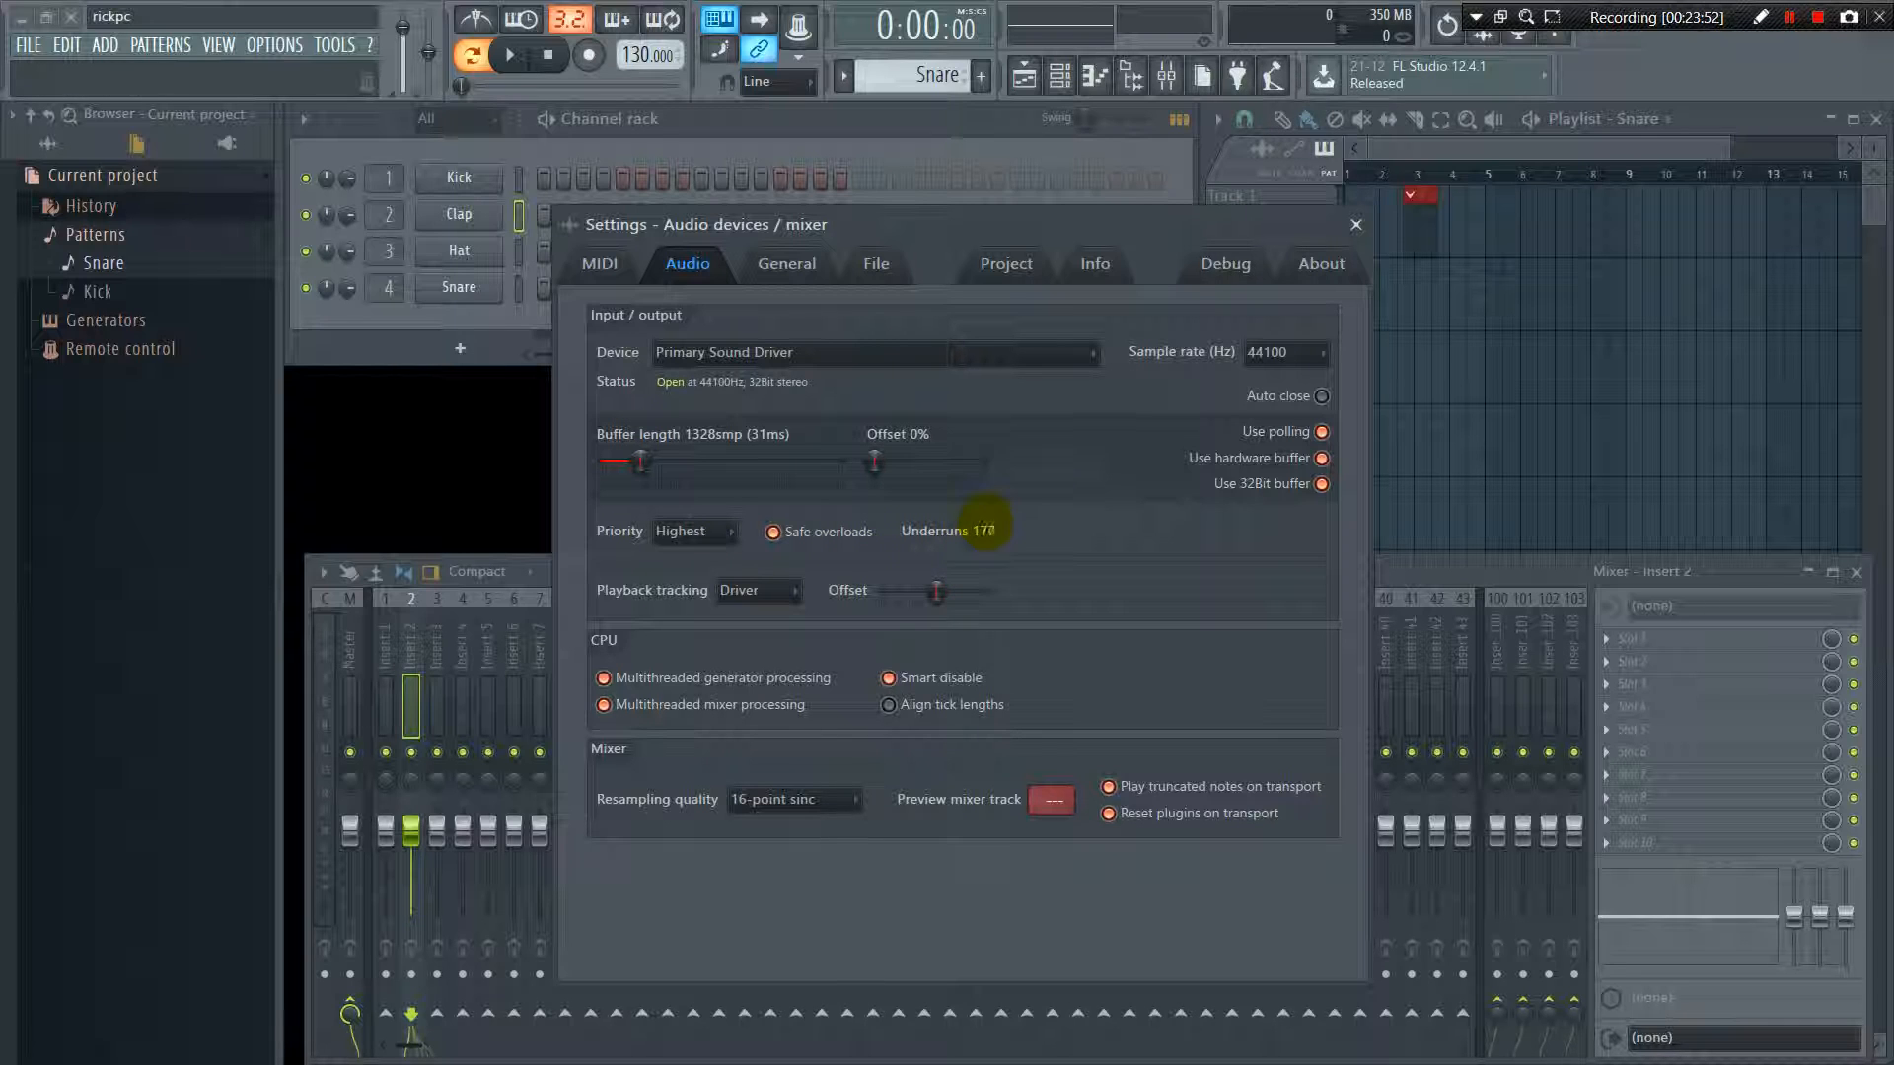
pyautogui.moveTo(641, 461); pyautogui.dragTo(700, 461)
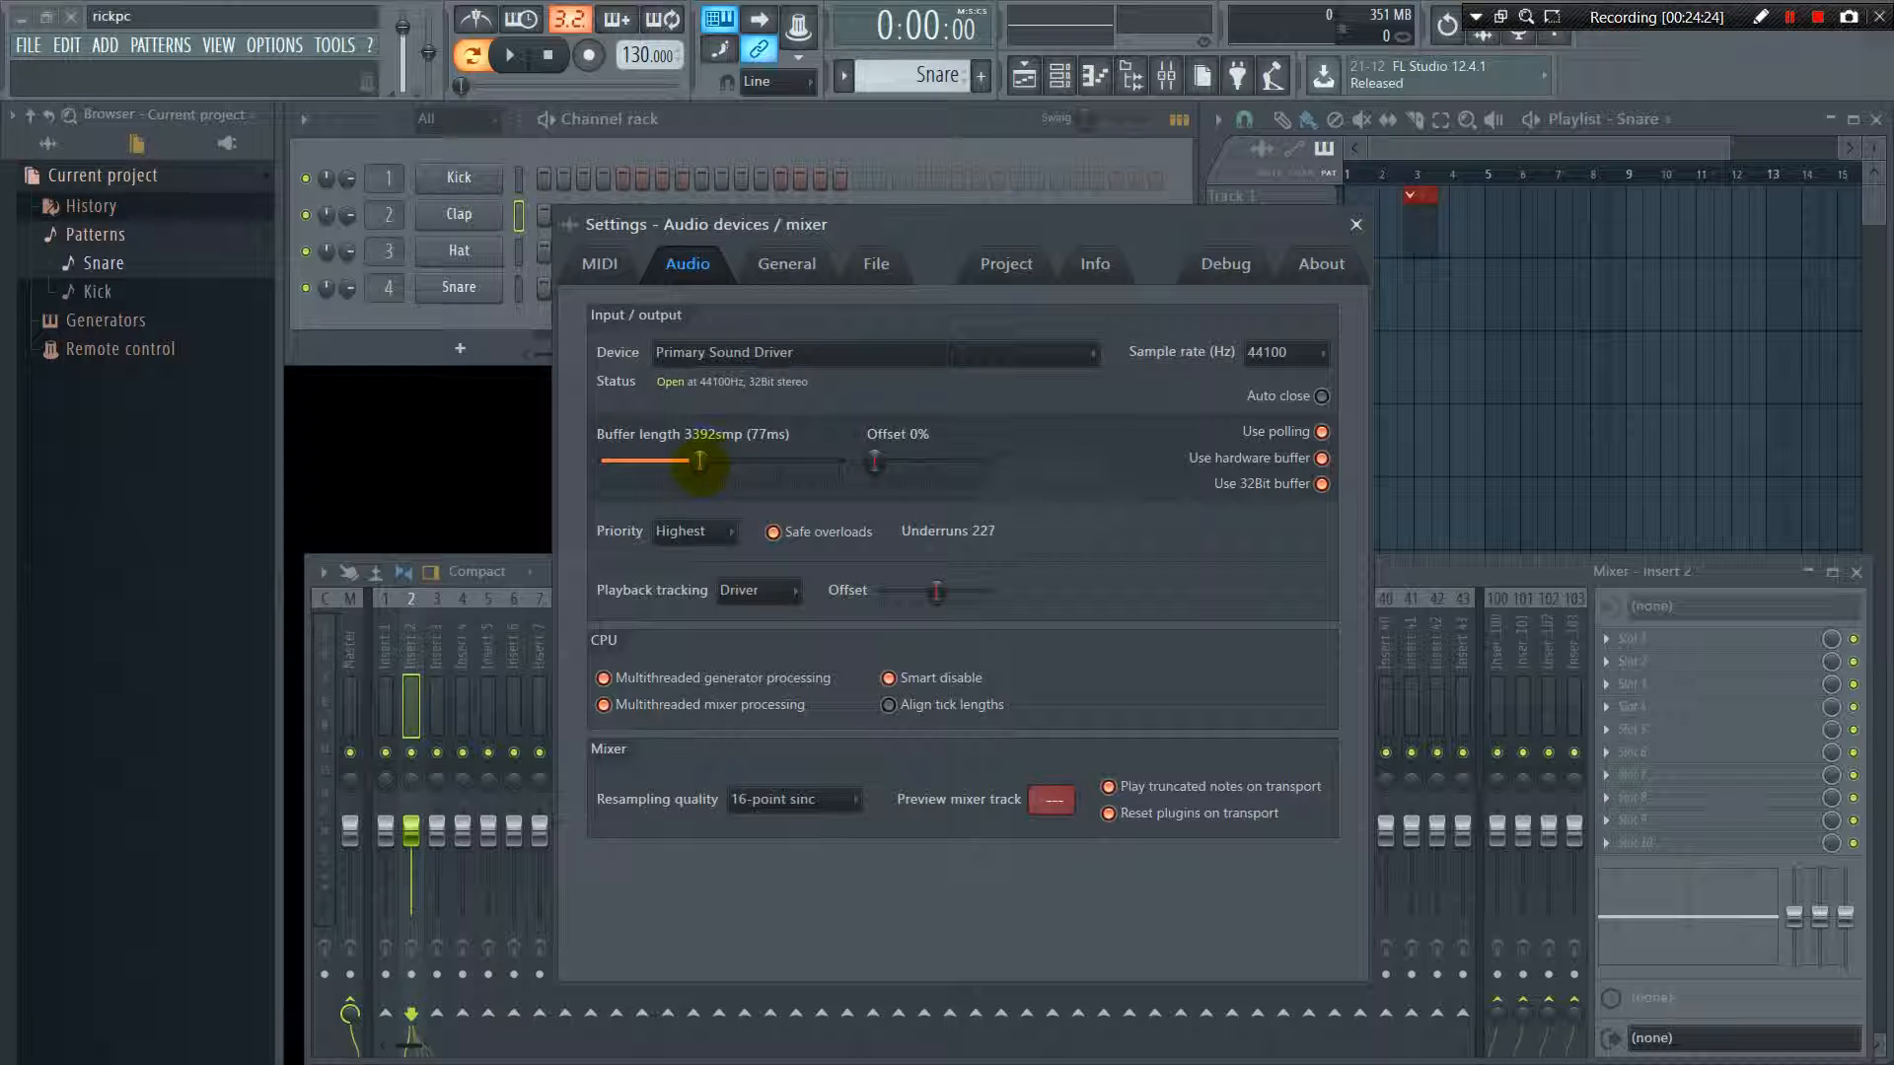
pyautogui.moveTo(699, 461); pyautogui.dragTo(838, 461)
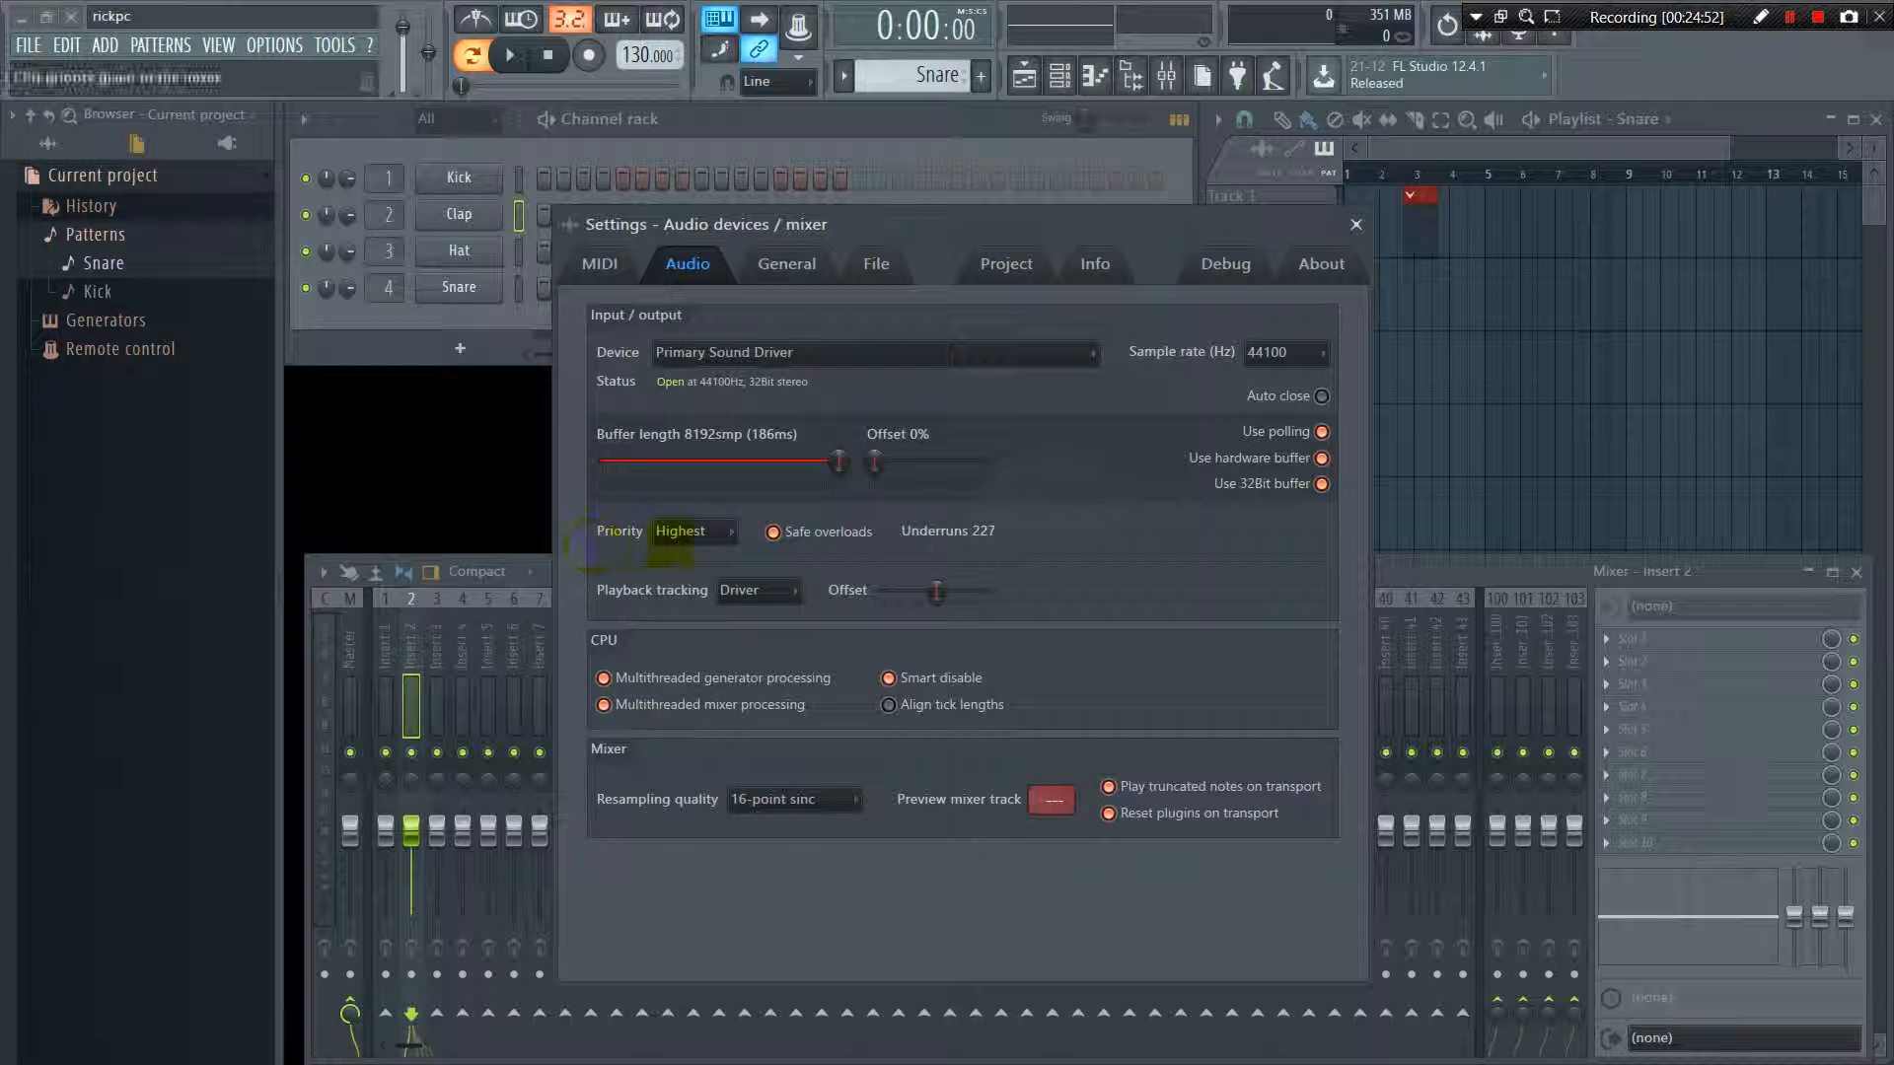
# Set the audio priority to Highest and the playback tracking to Driver
pyautogui.click(702, 534)
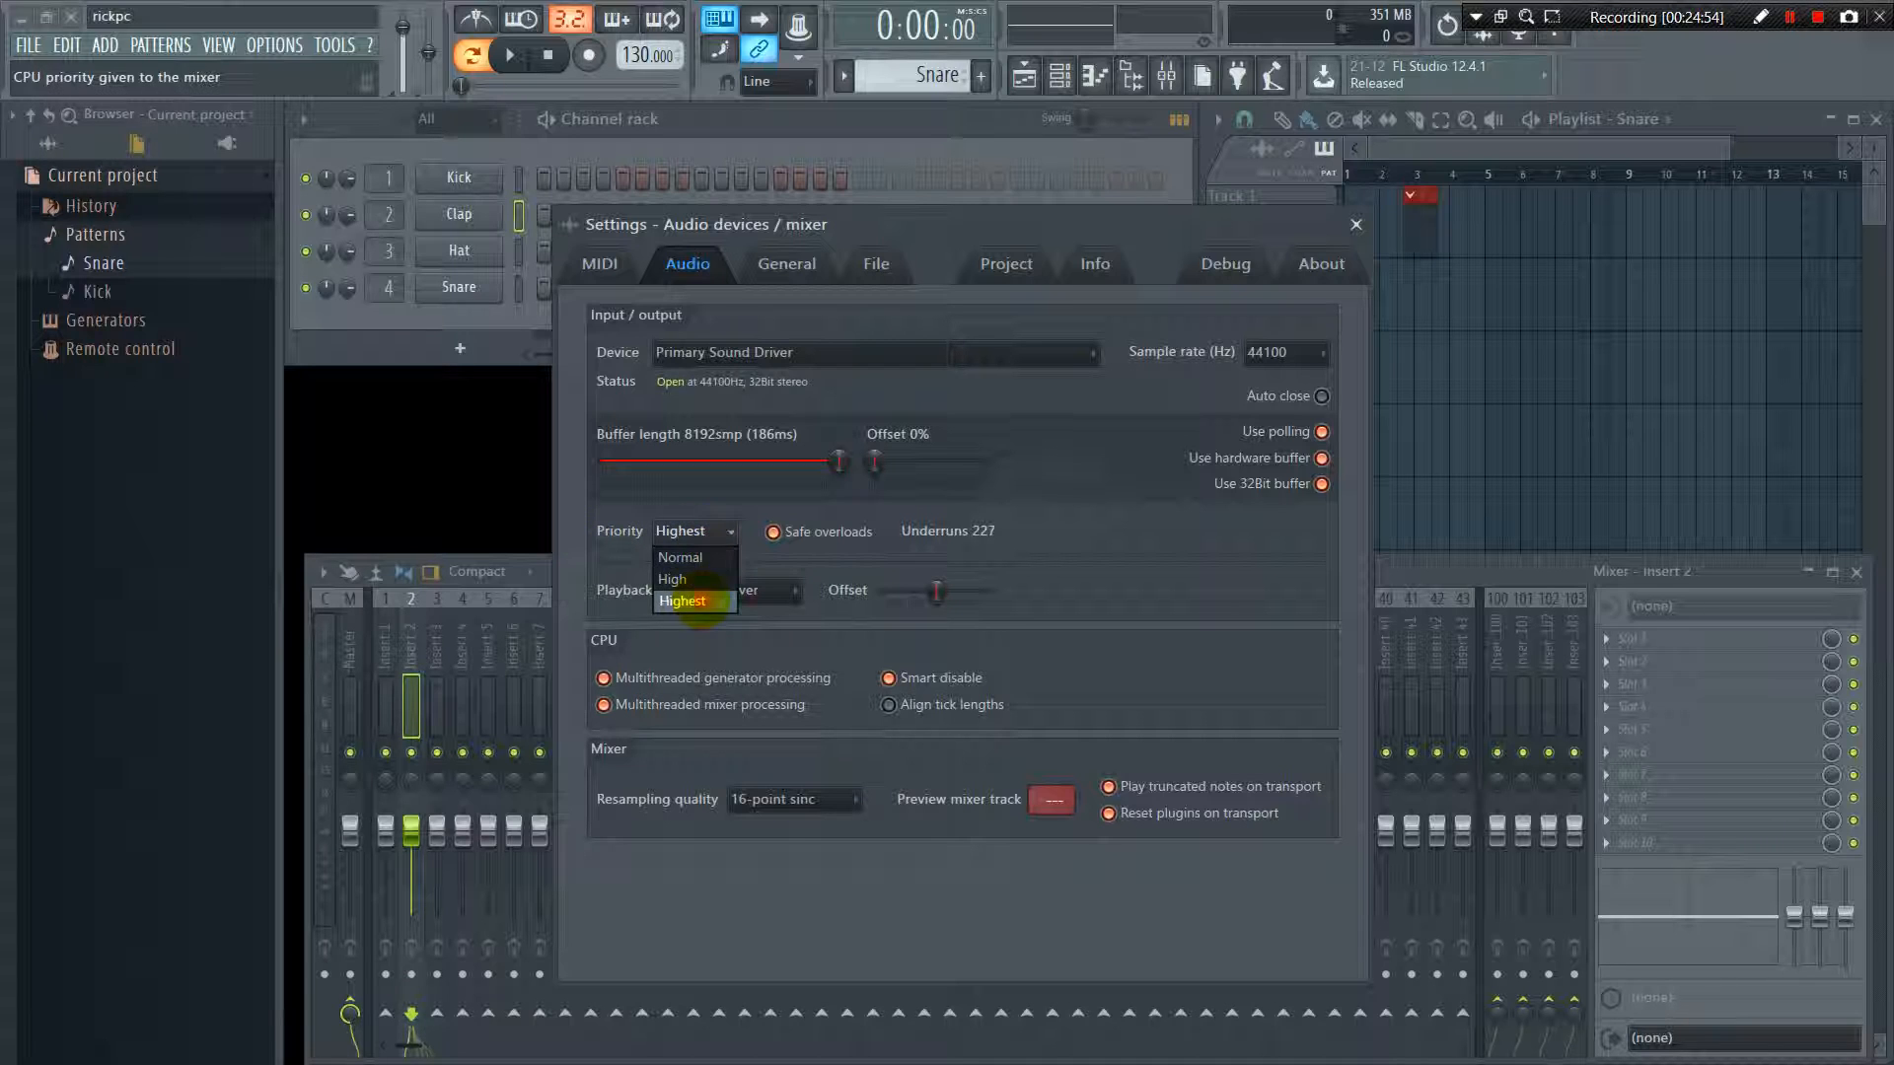
pyautogui.click(701, 602)
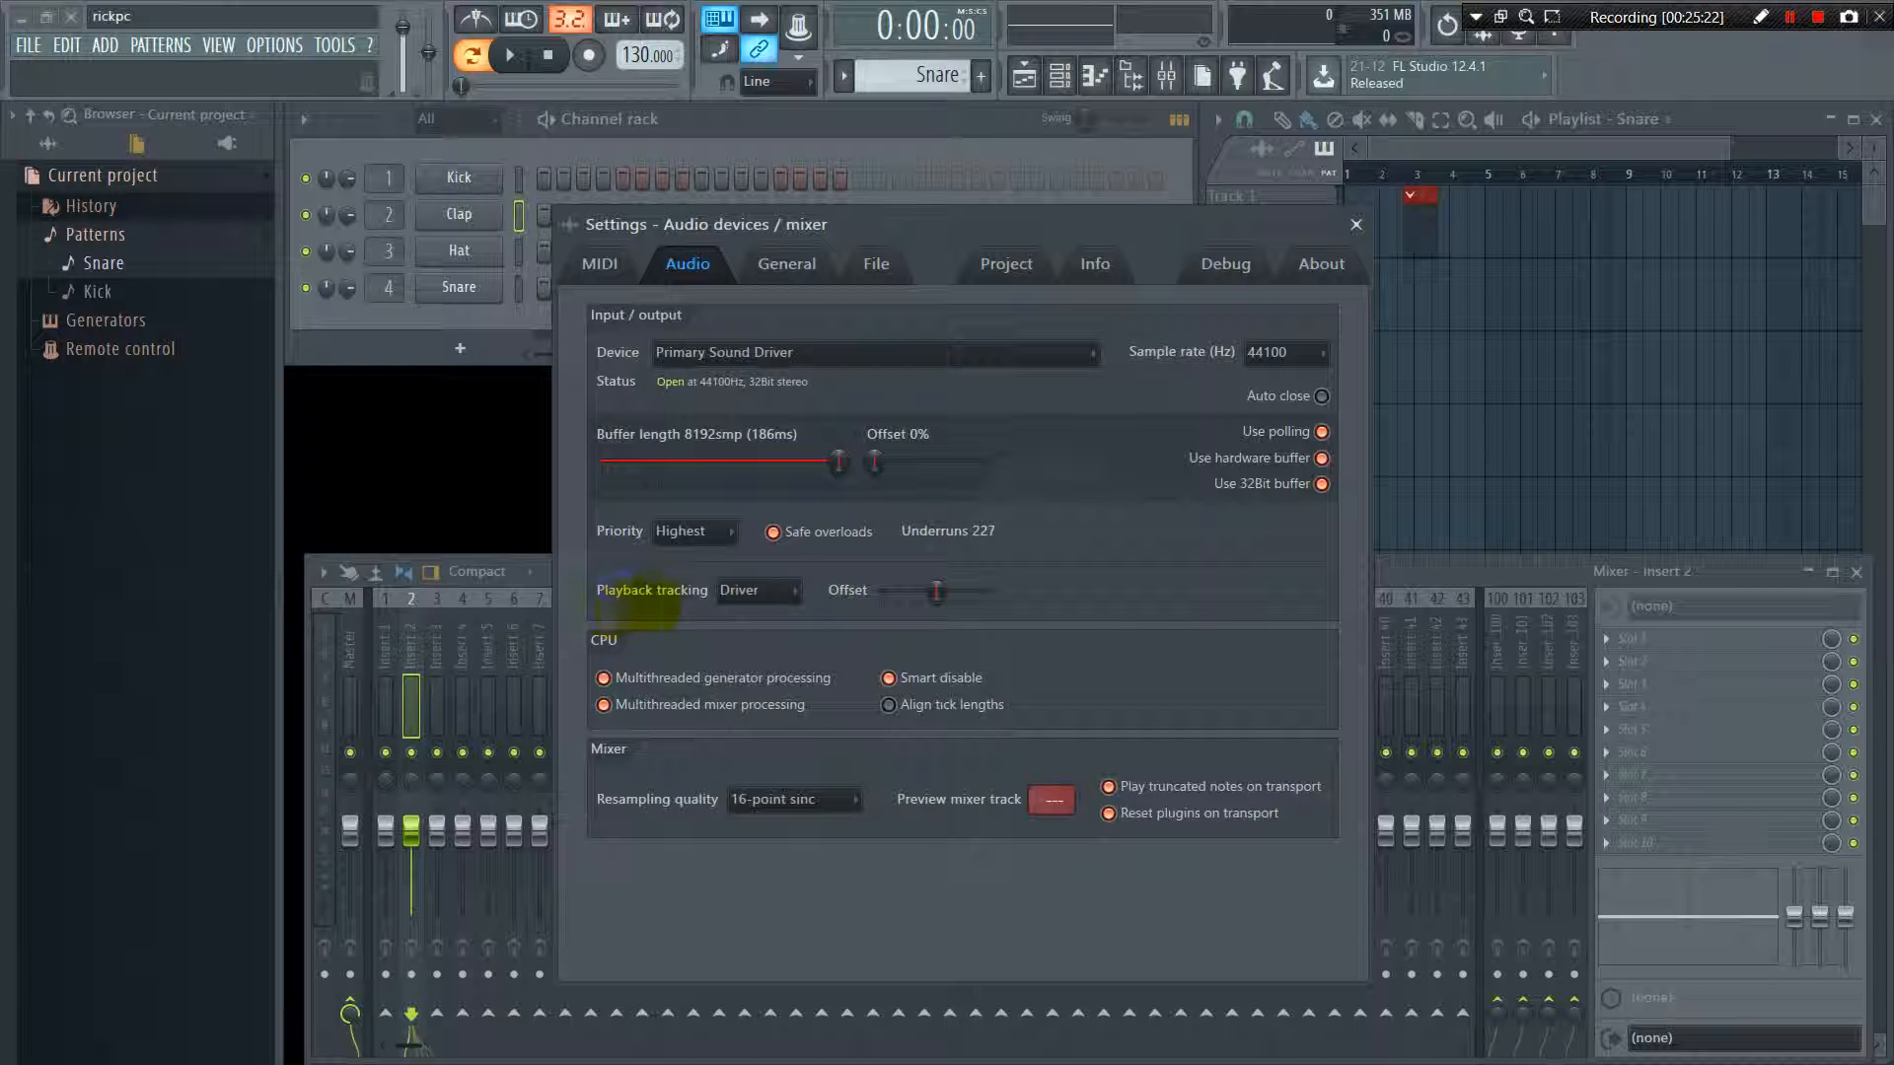
pyautogui.click(749, 591)
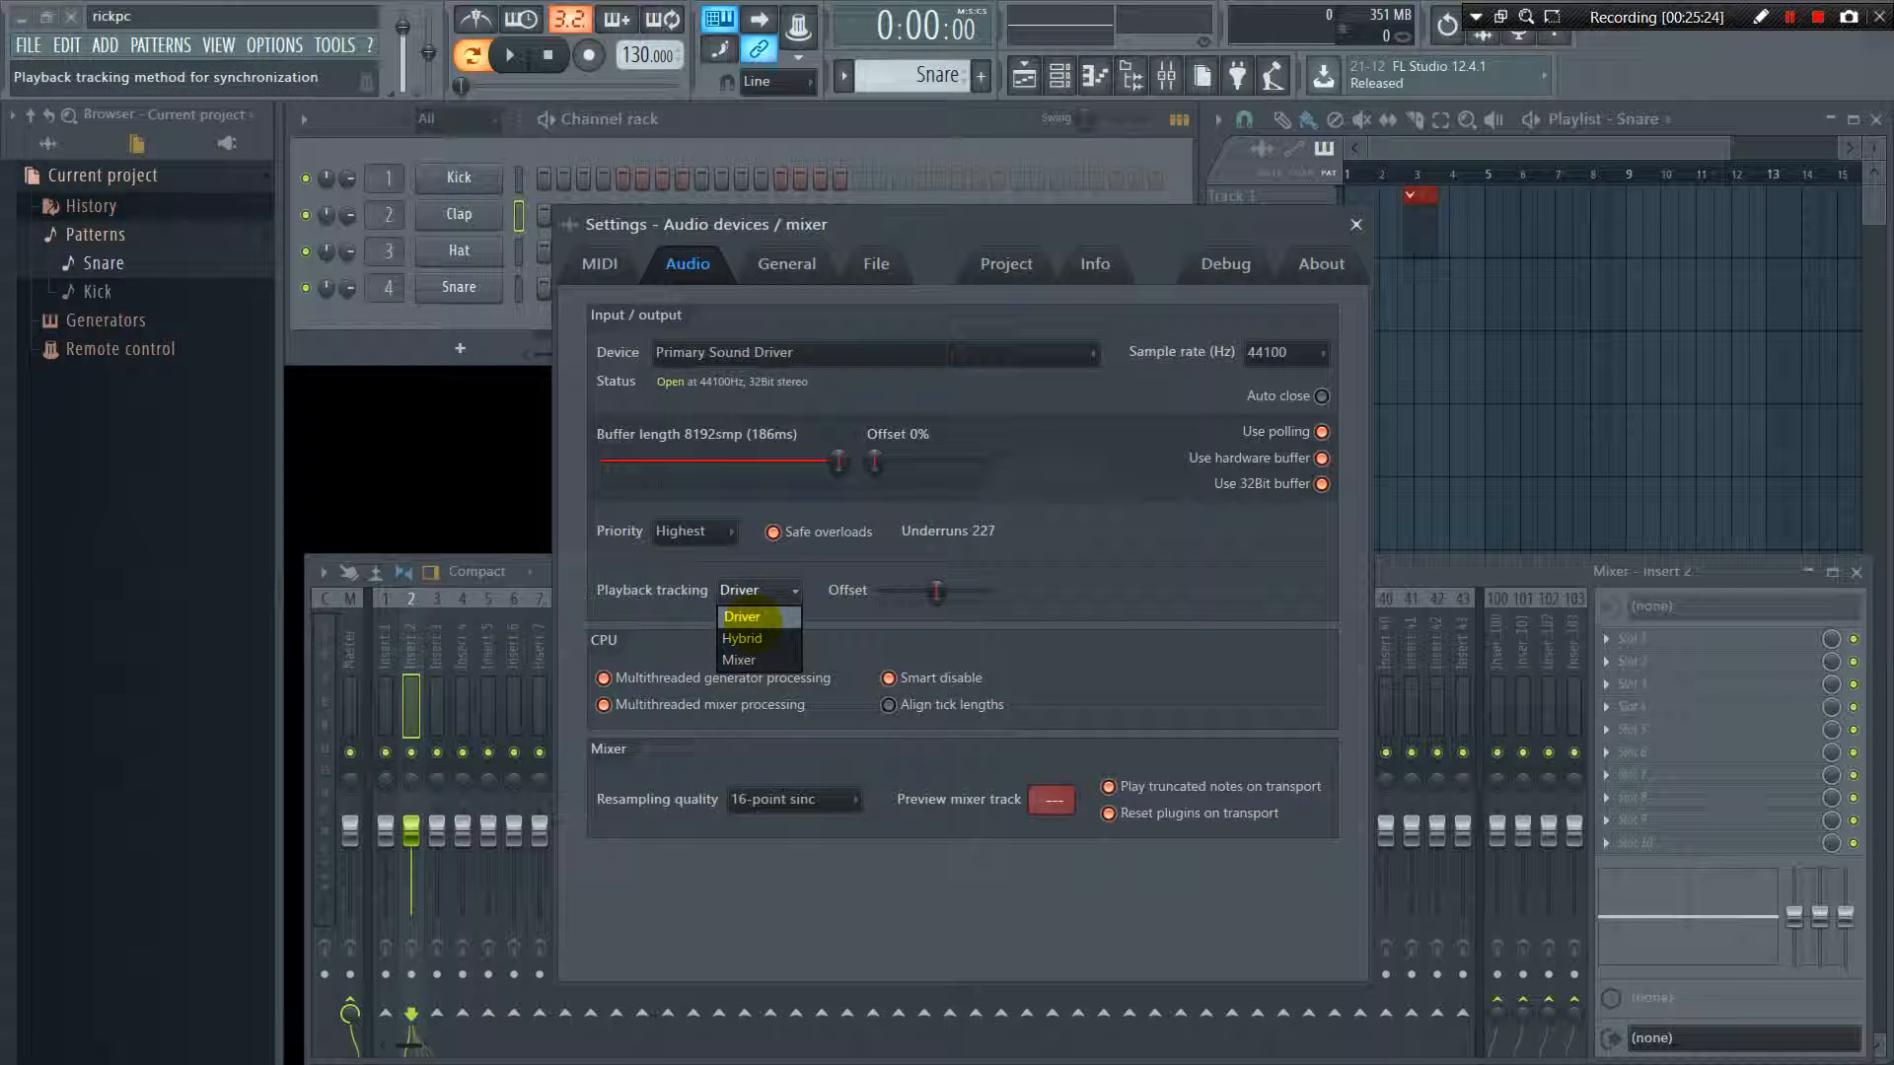
pyautogui.click(765, 617)
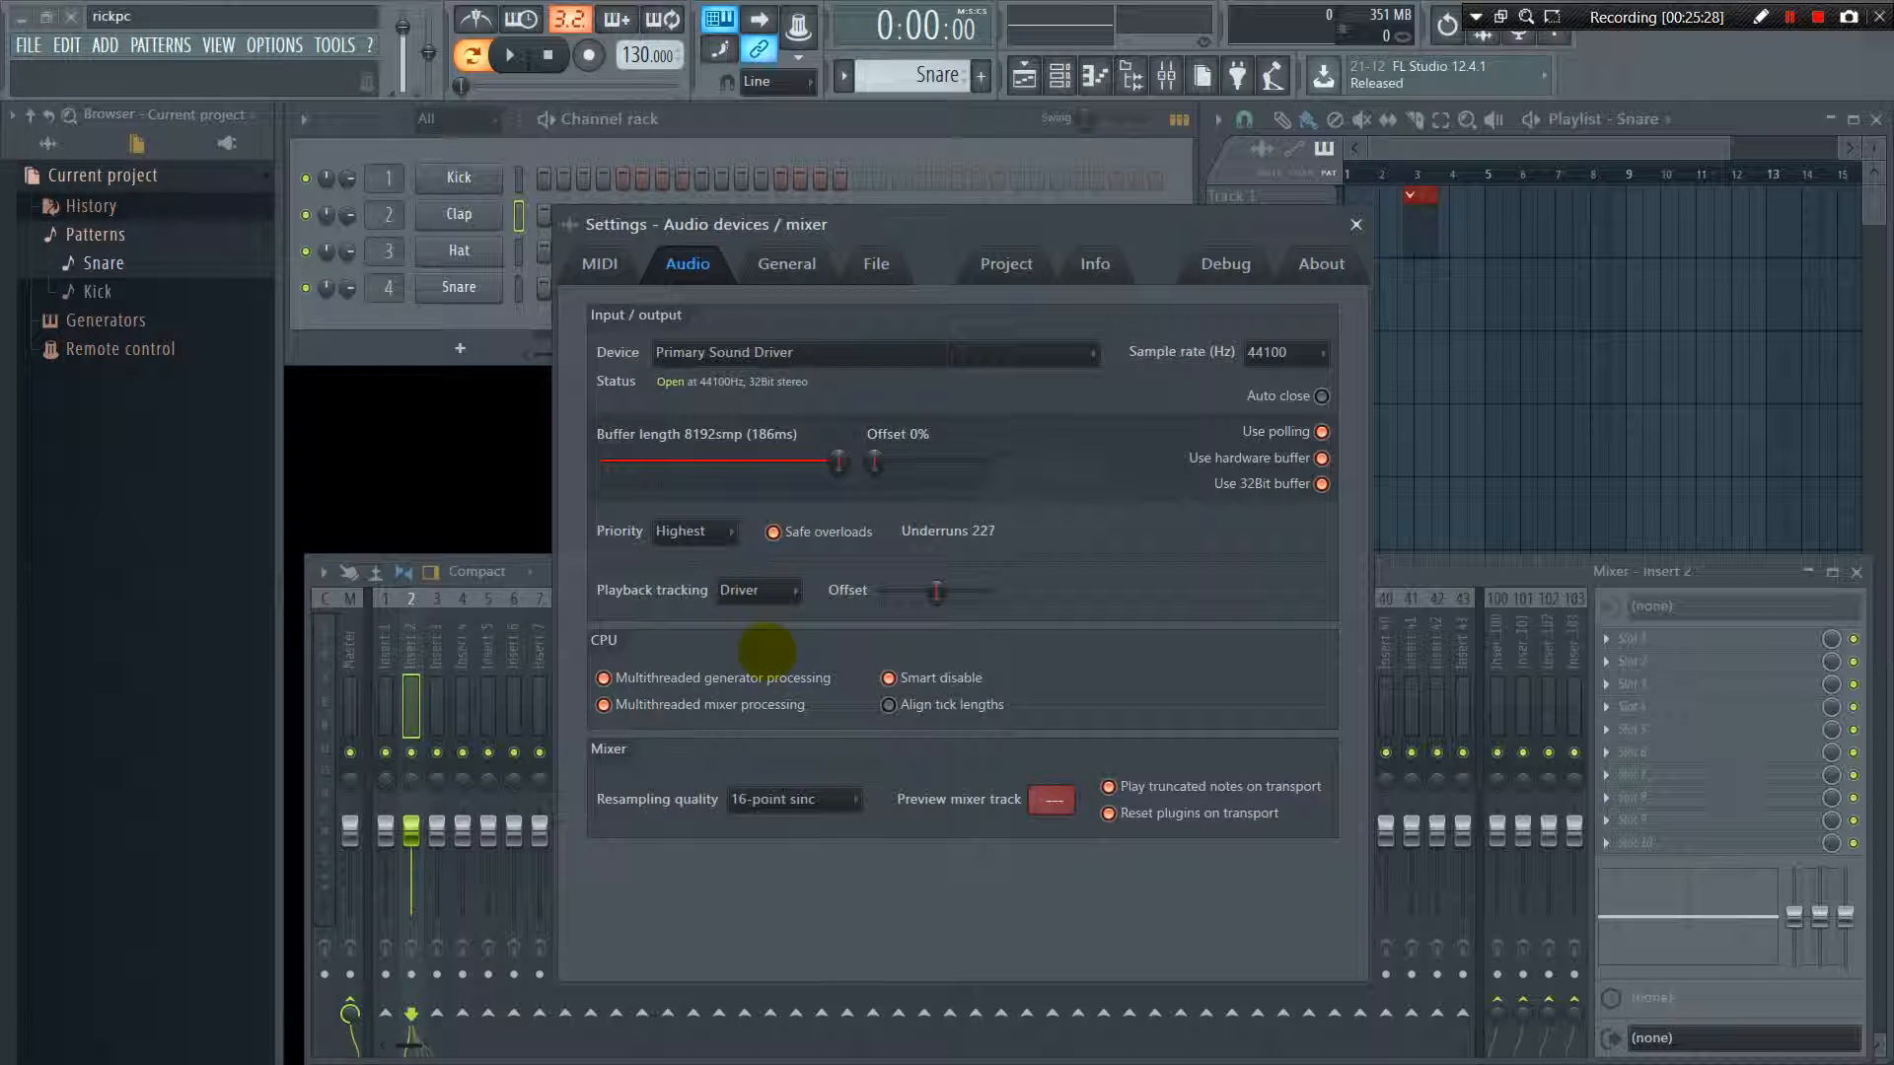
# Select Driver for the playback tracking and 16-point sinc for the mixer resampling quality
pyautogui.click(755, 591)
pyautogui.click(735, 617)
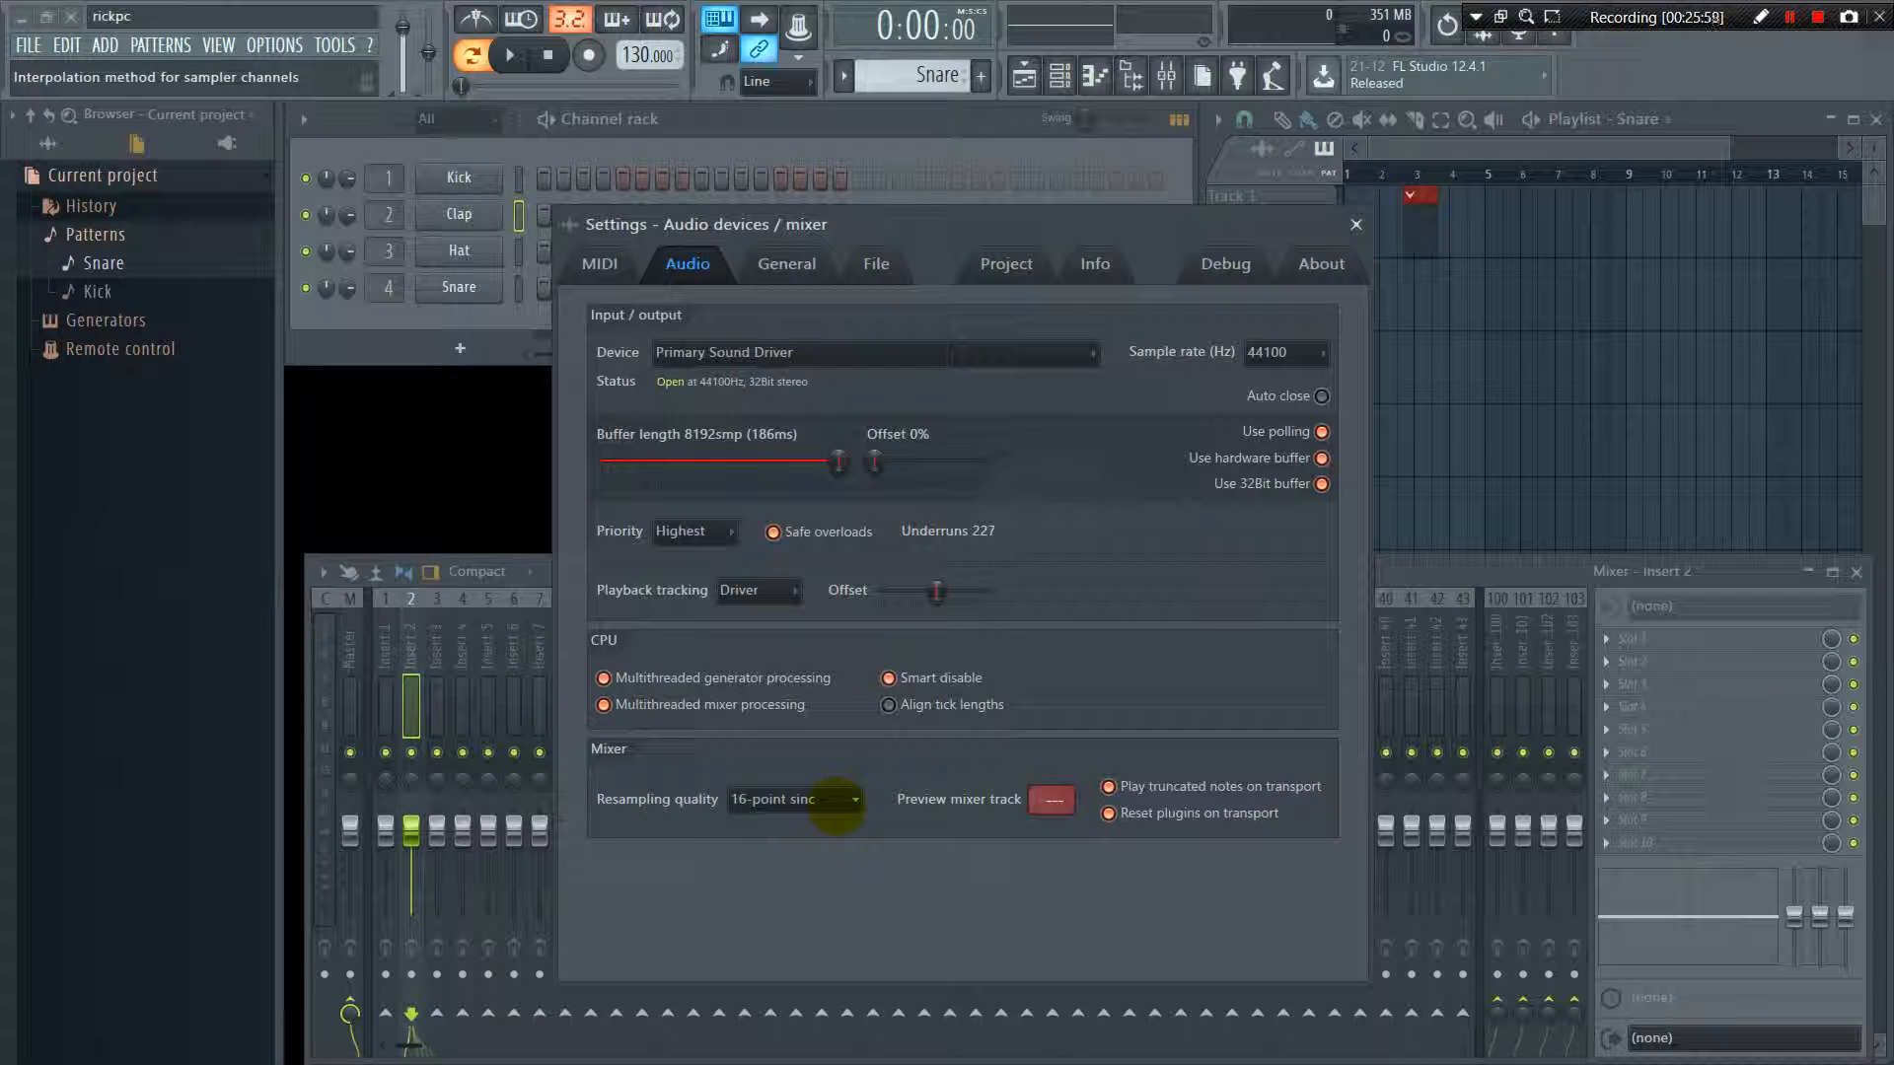
pyautogui.click(833, 799)
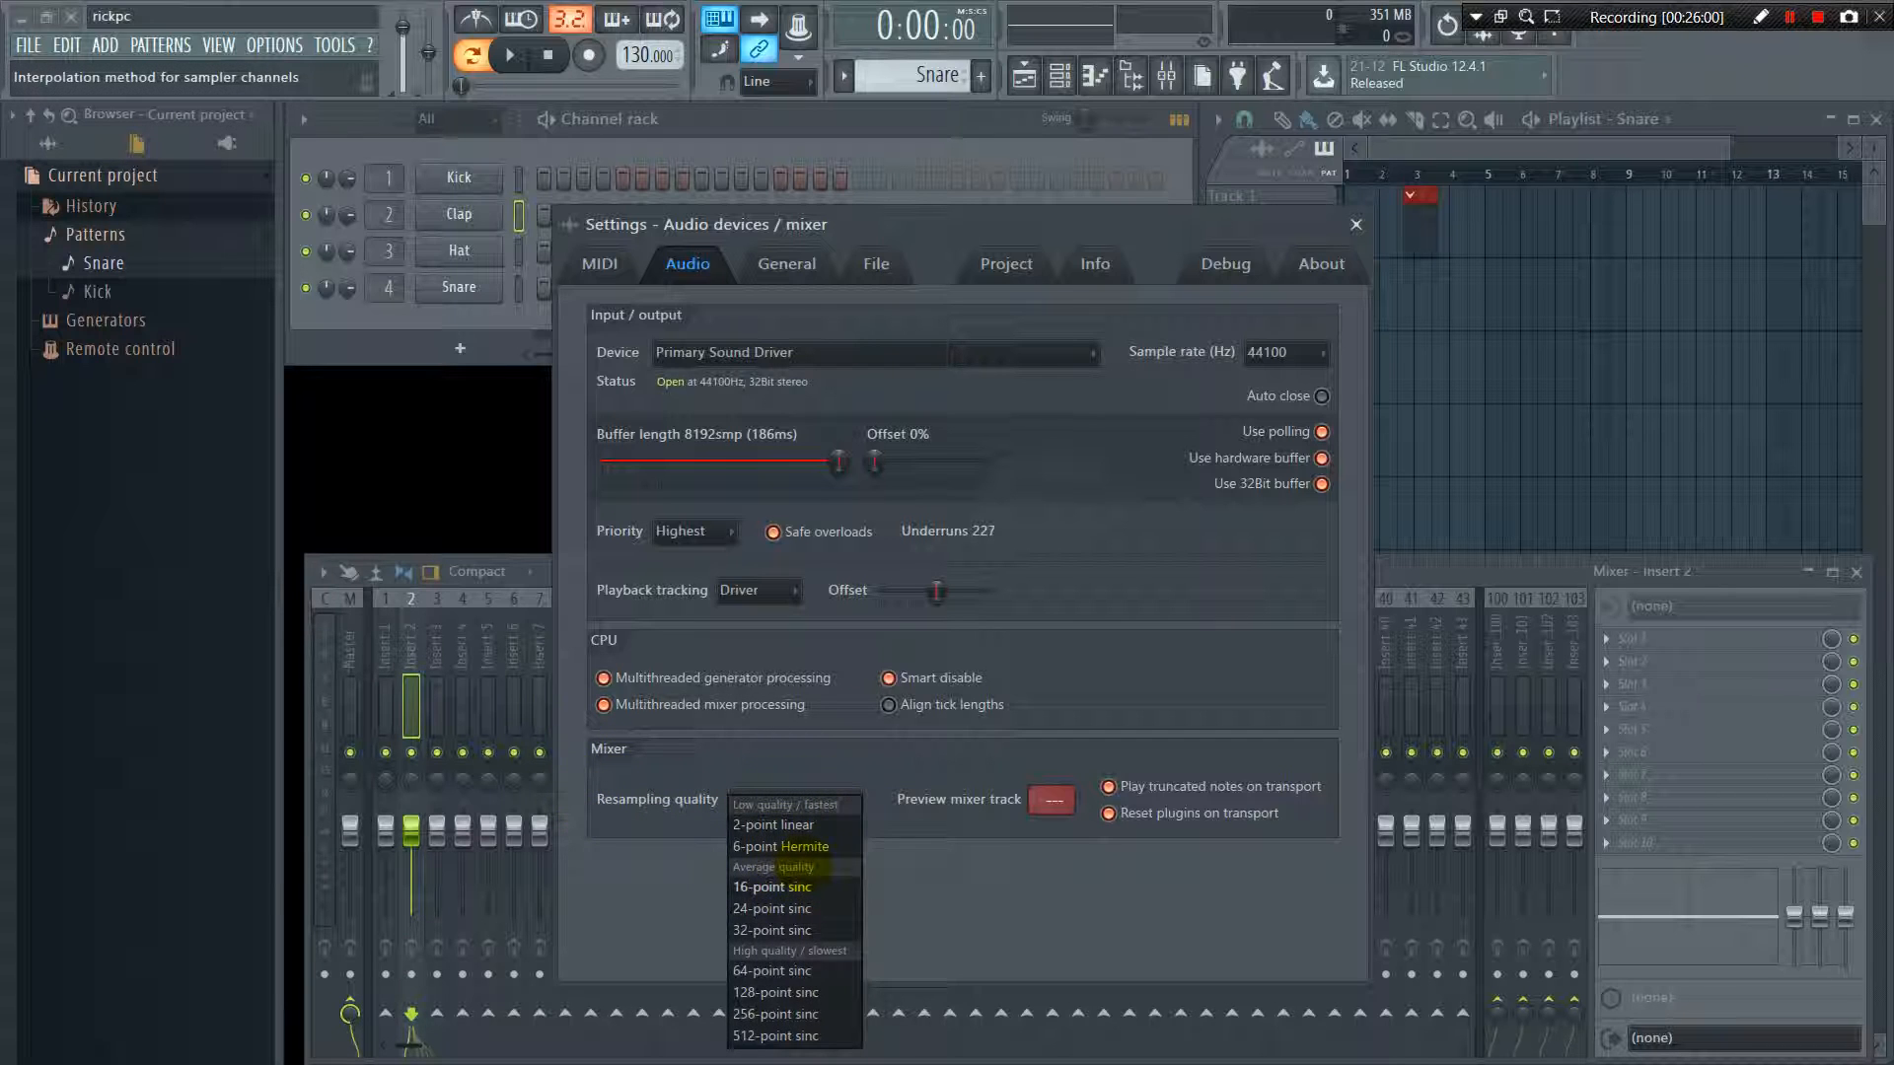
pyautogui.click(804, 888)
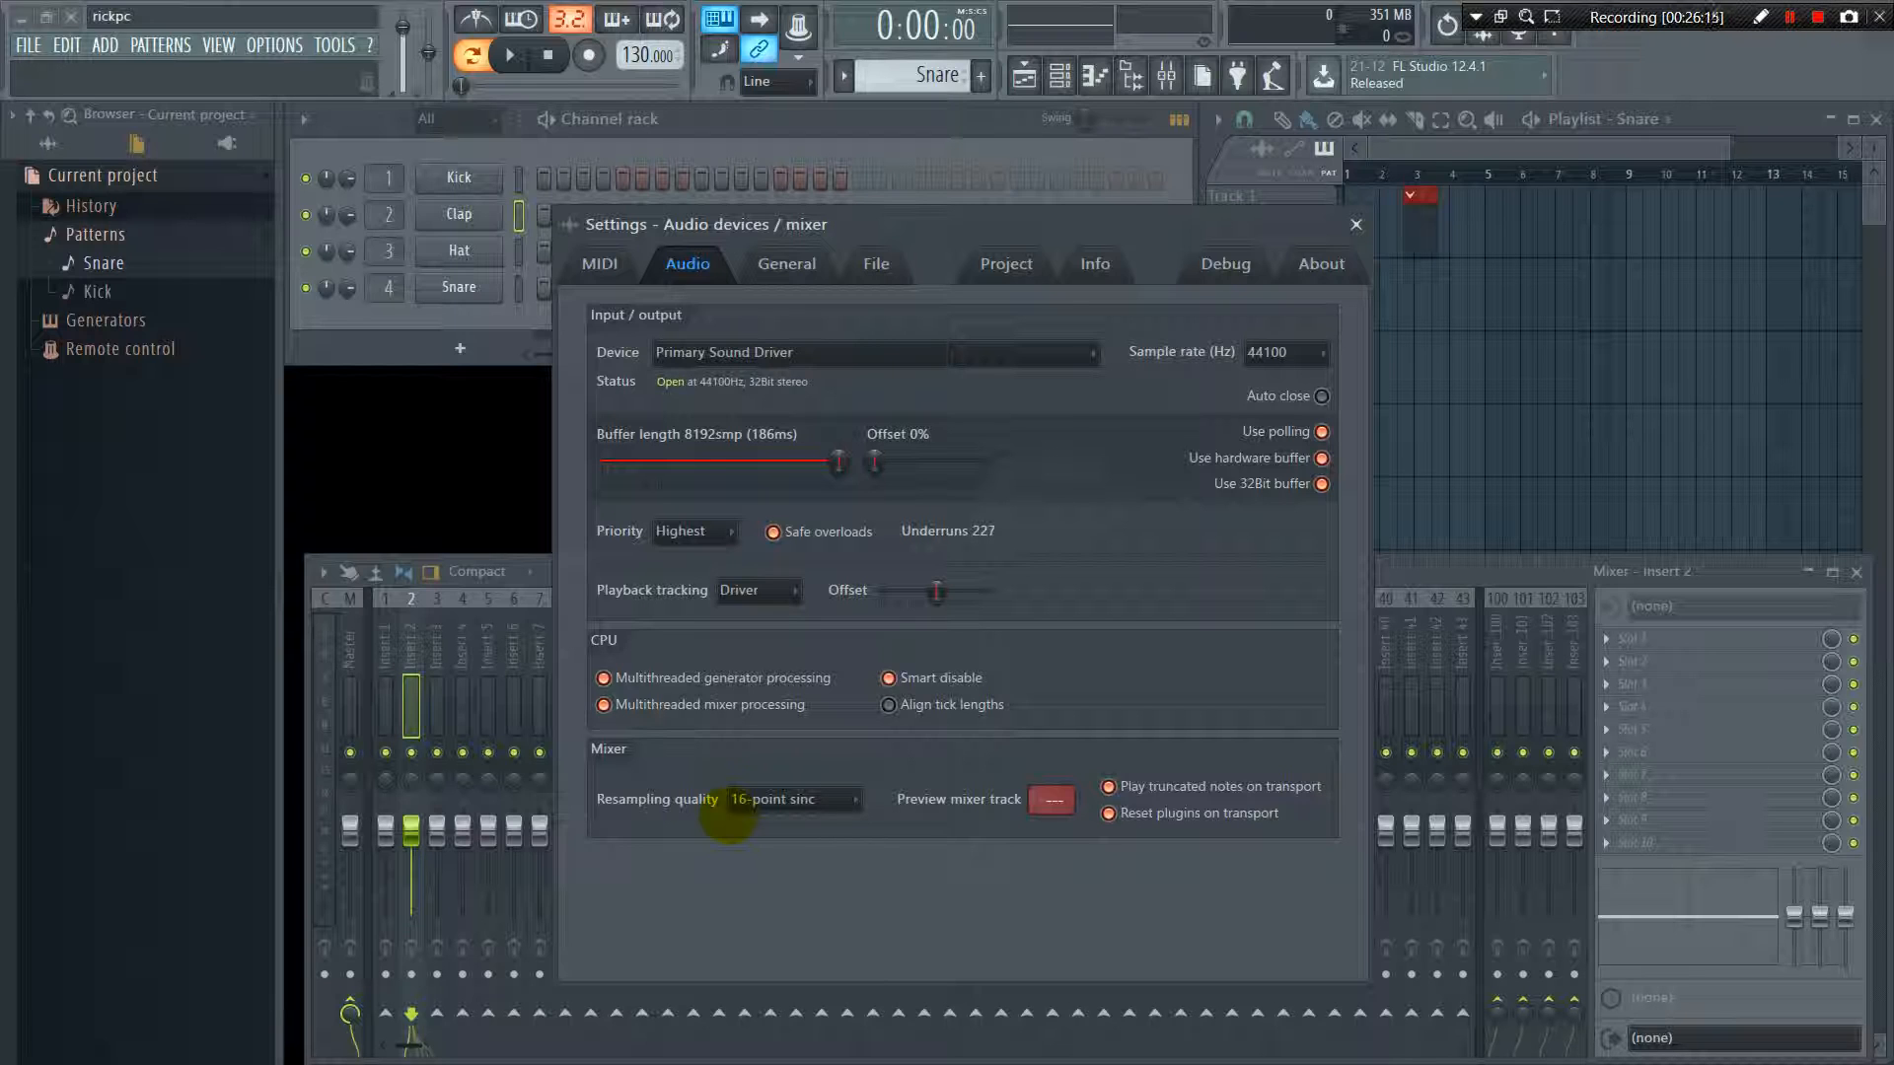
pyautogui.click(837, 796)
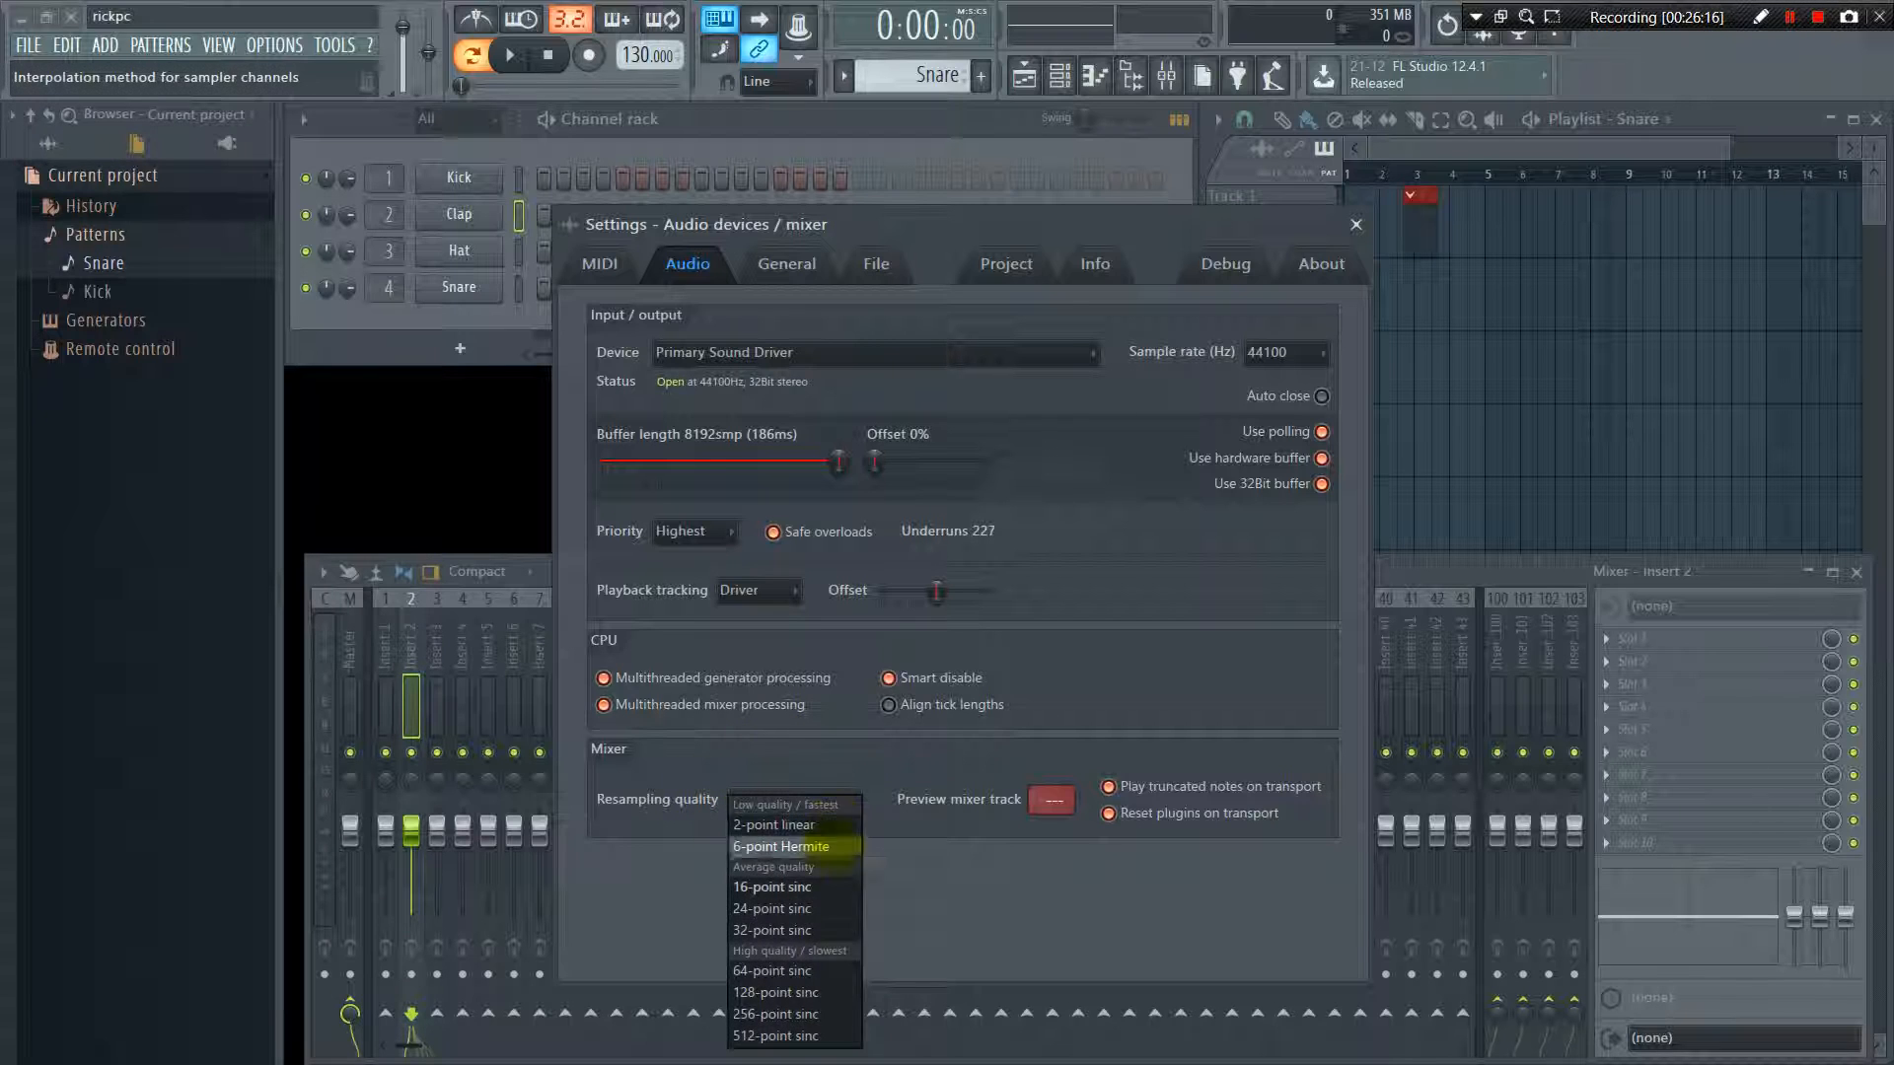
pyautogui.click(942, 895)
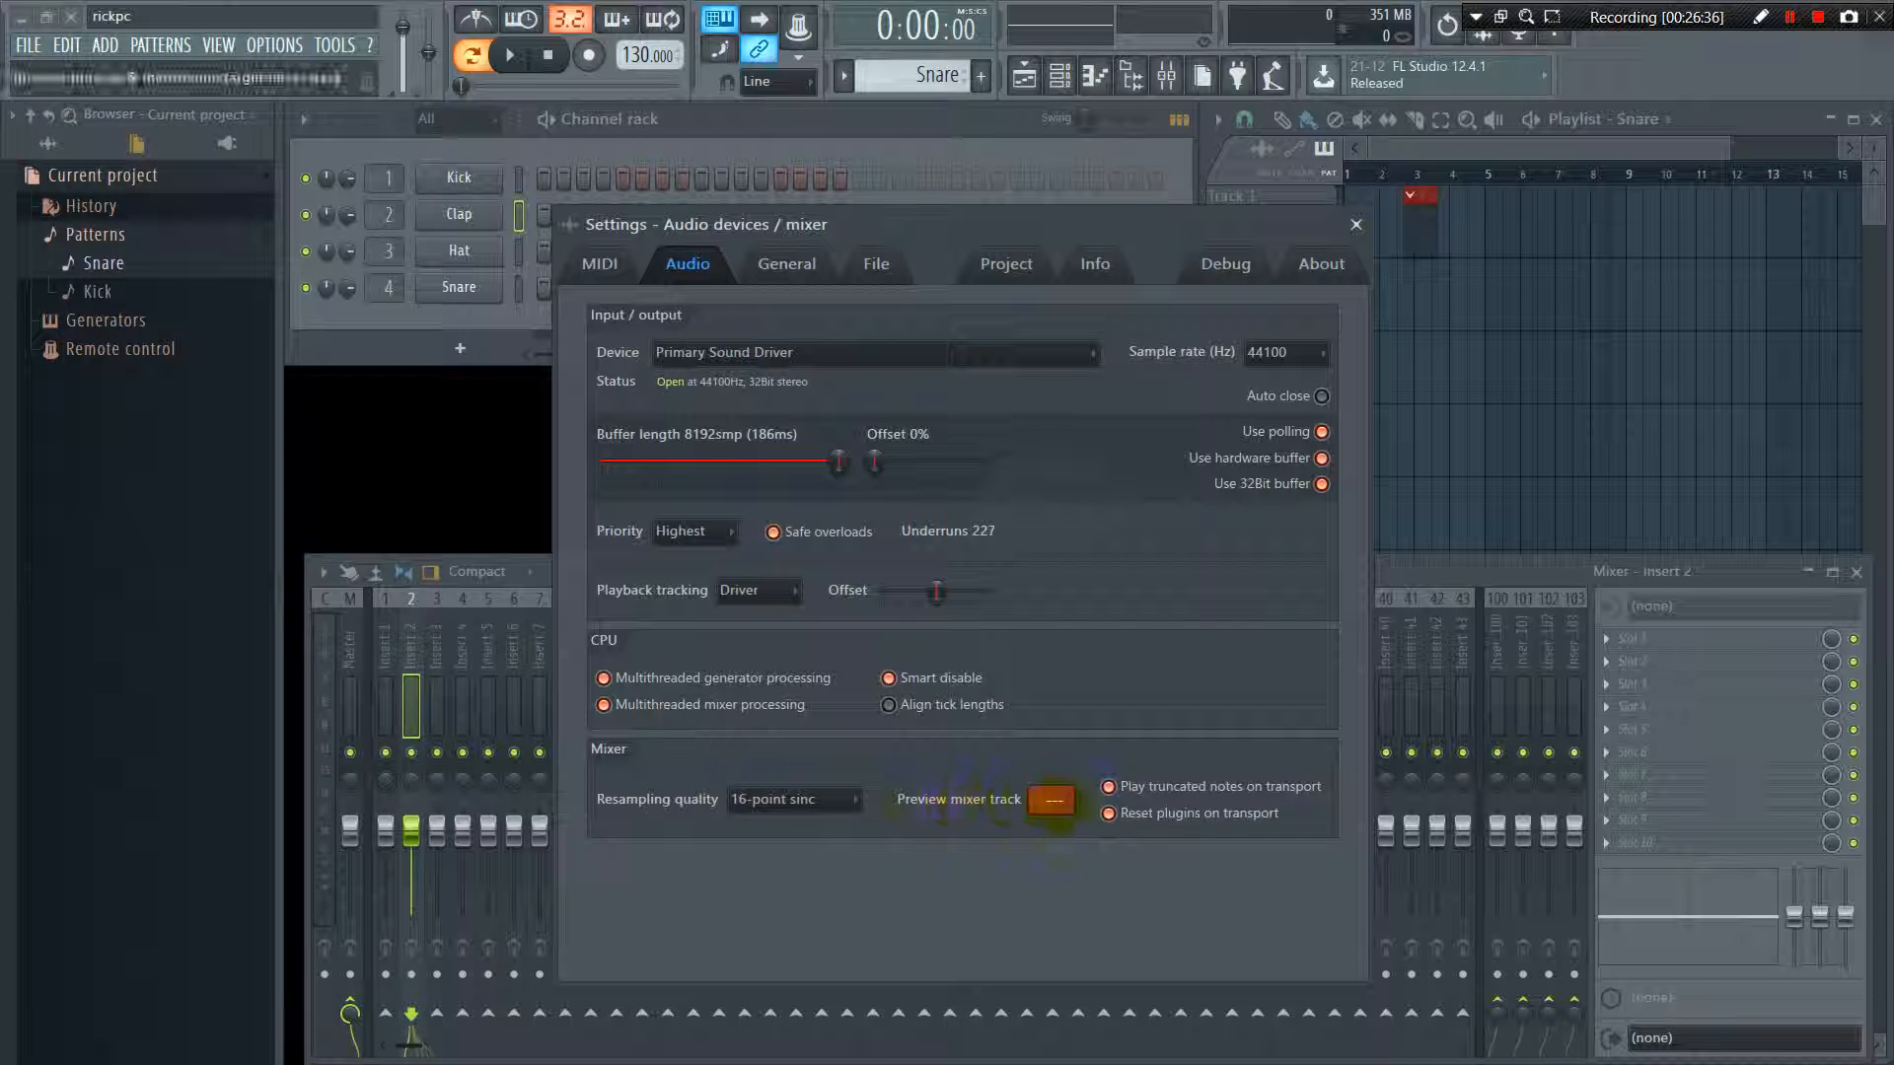
pyautogui.moveTo(1052, 800)
pyautogui.mouseDown()
pyautogui.moveTo(1053, 764)
pyautogui.moveTo(1052, 807)
pyautogui.mouseUp()
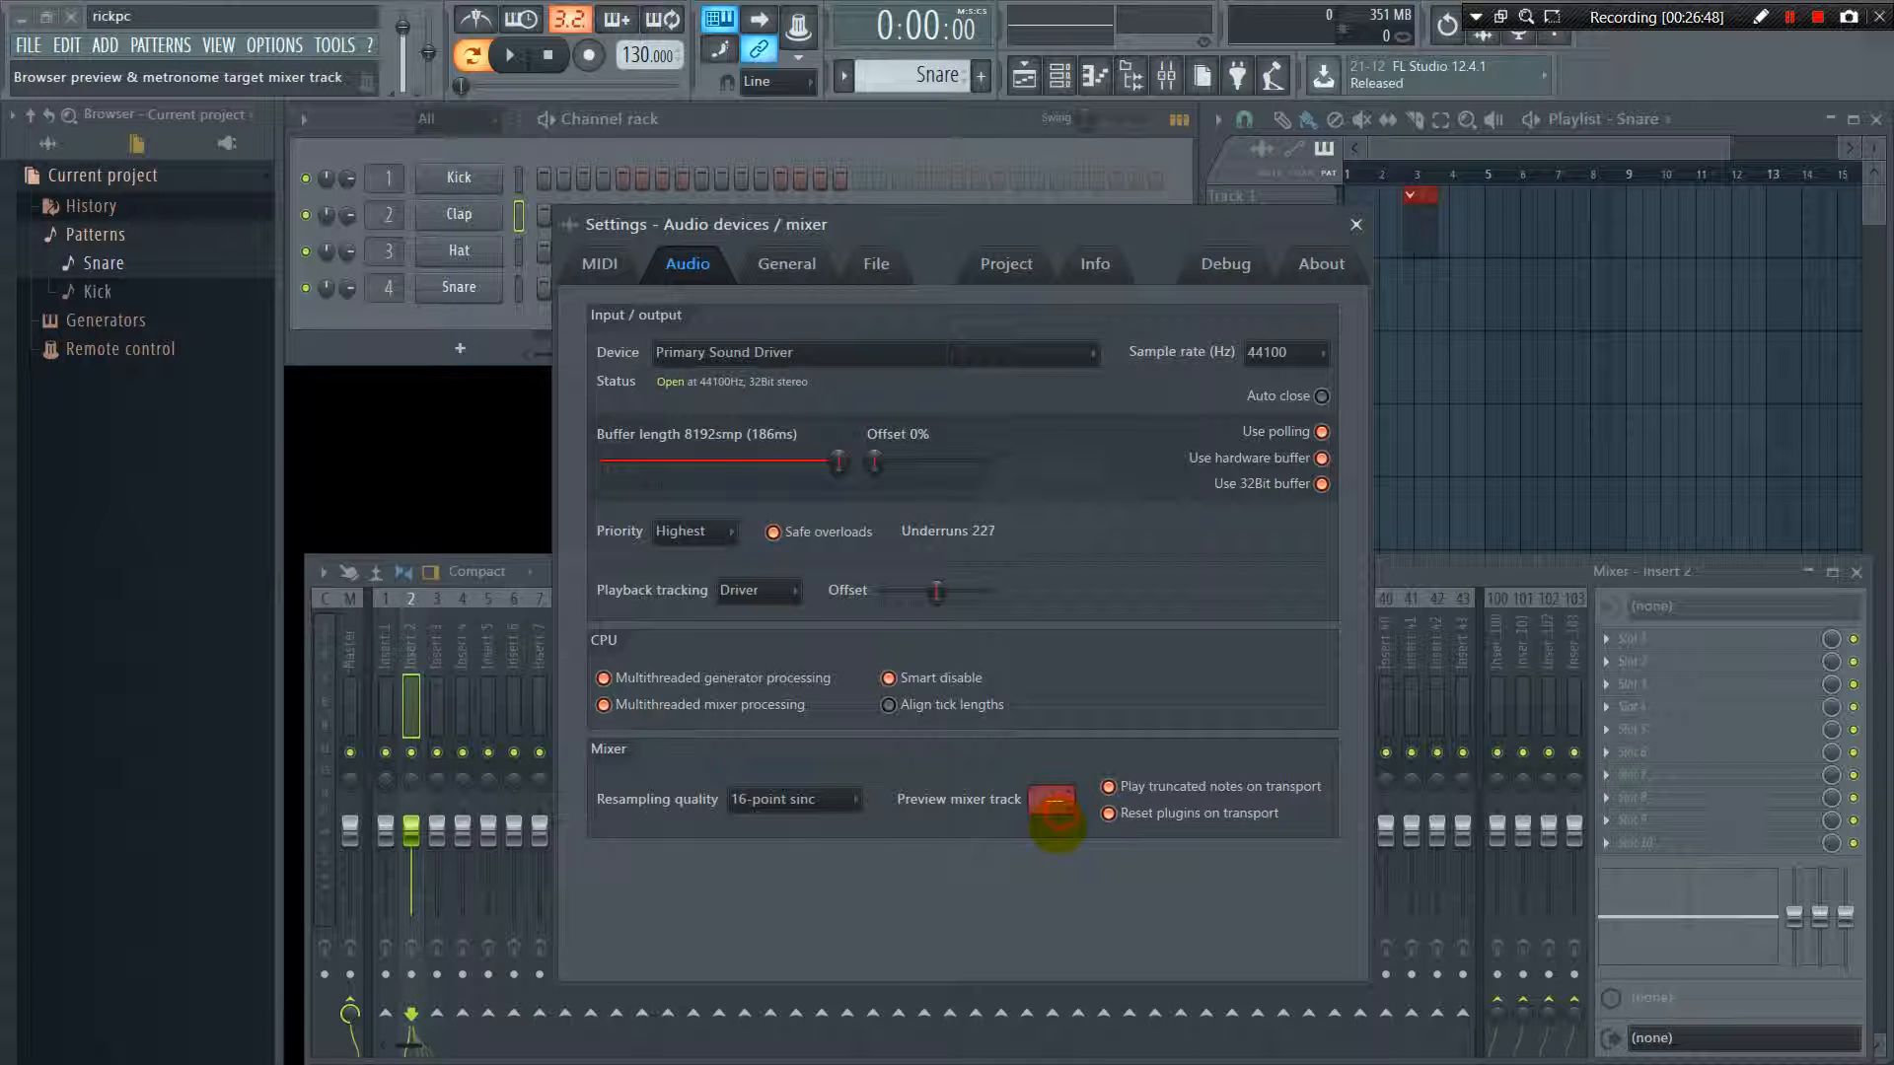
pyautogui.scroll(-1, 1050, 802)
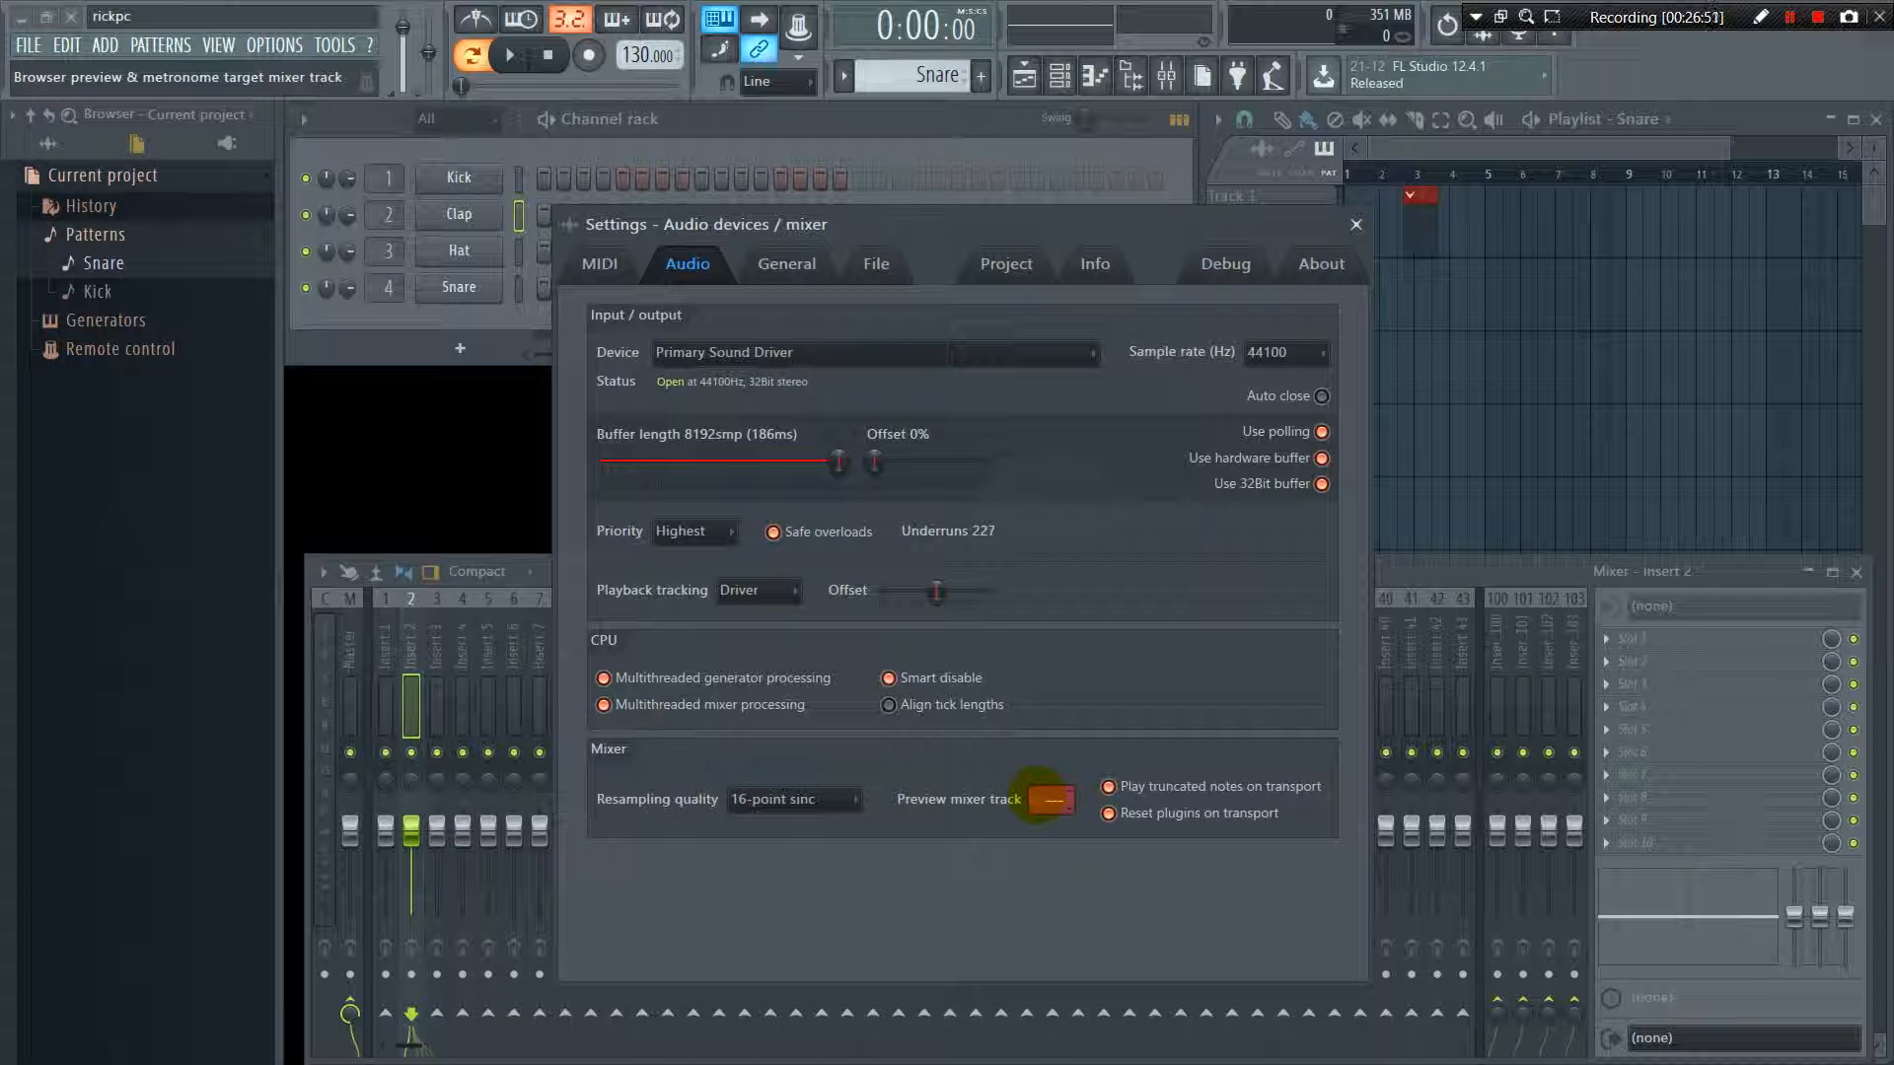
# Look over the general settings, and open the plugin manager from the file settings and close it again
pyautogui.click(789, 266)
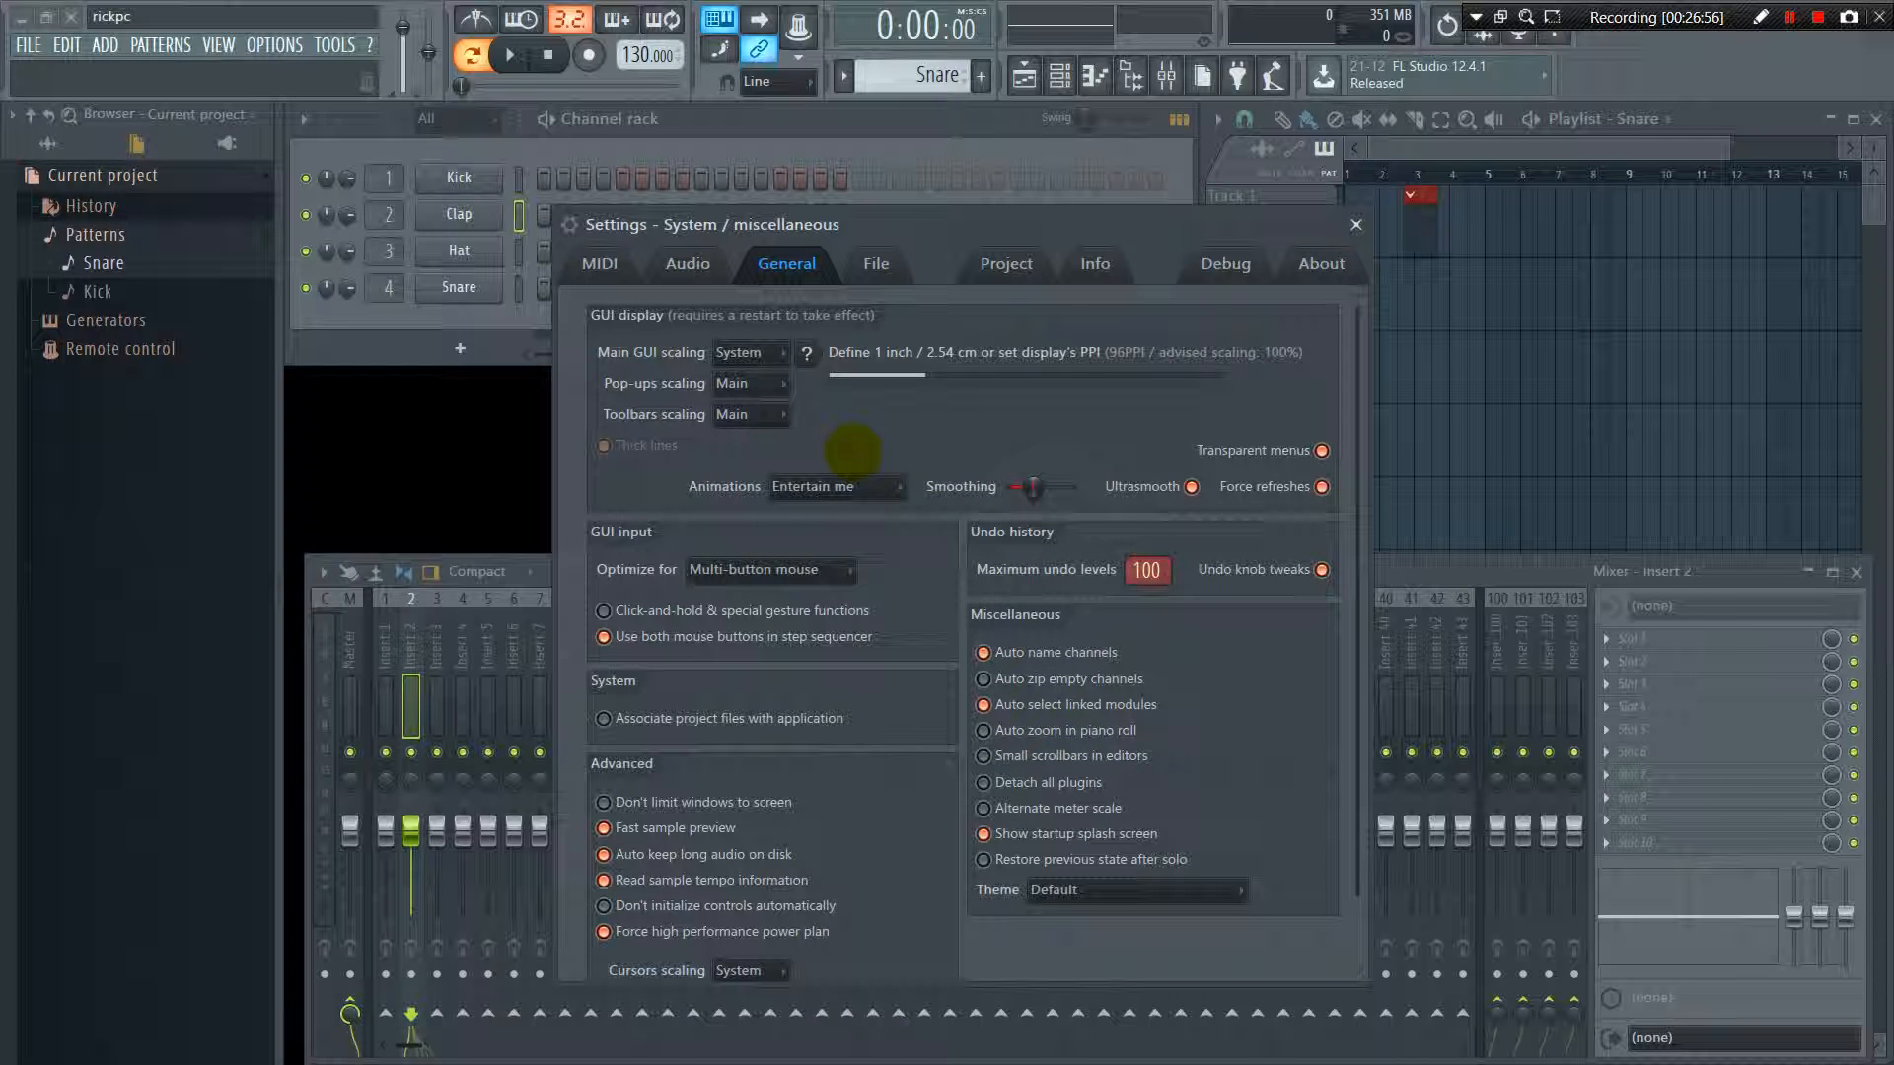
pyautogui.click(876, 261)
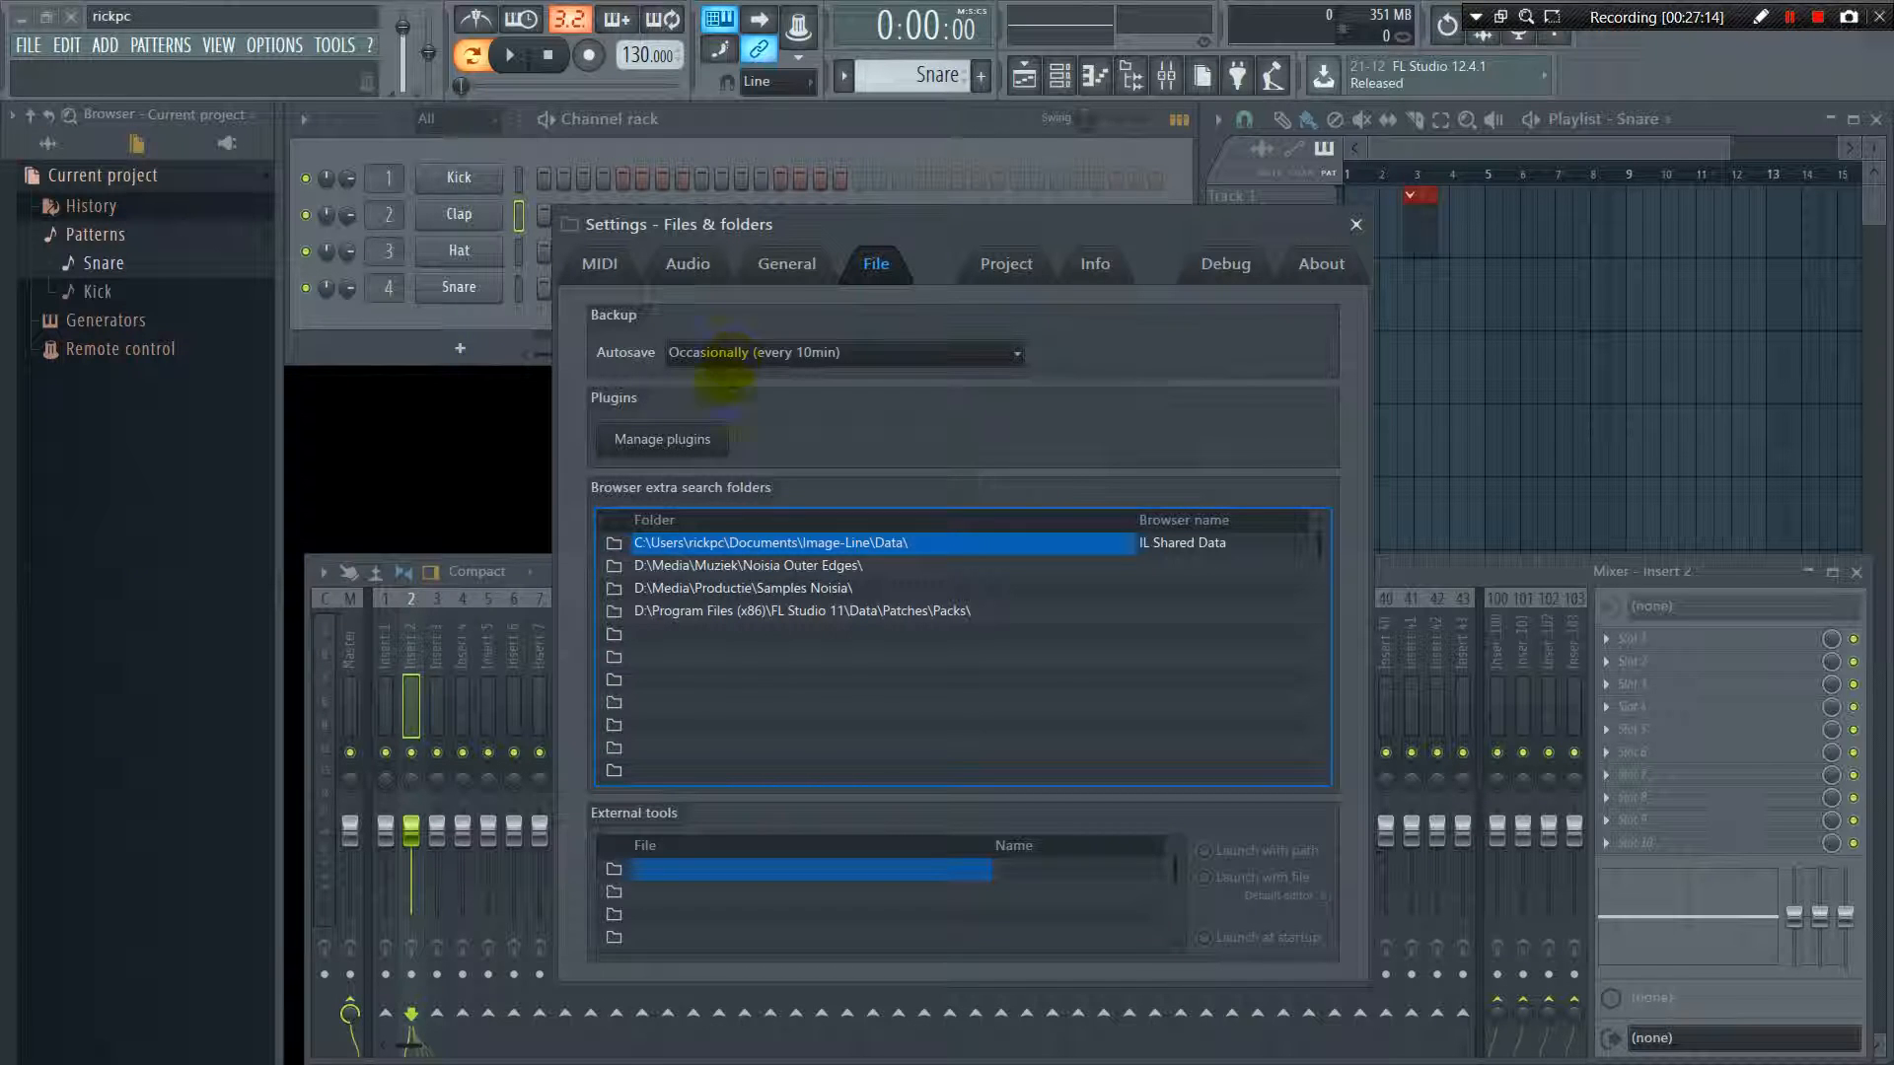
pyautogui.click(683, 444)
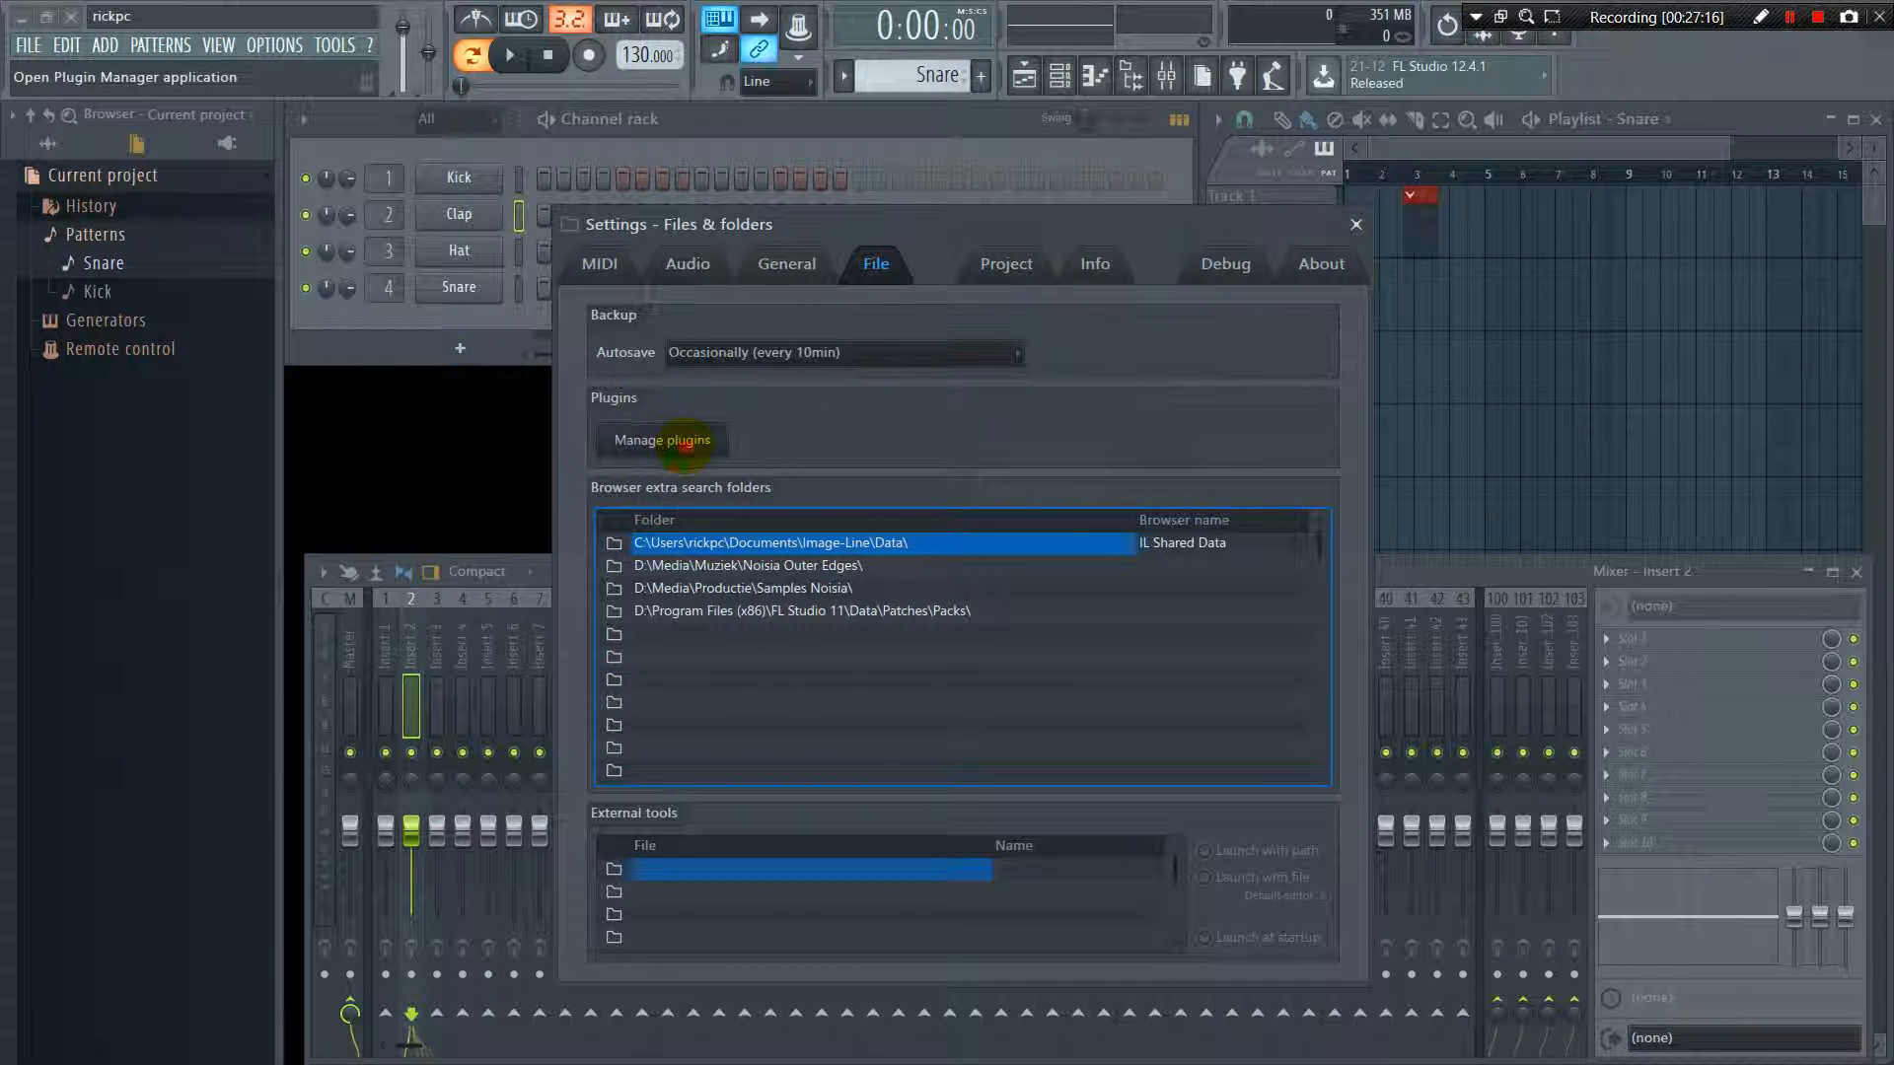
pyautogui.click(1236, 836)
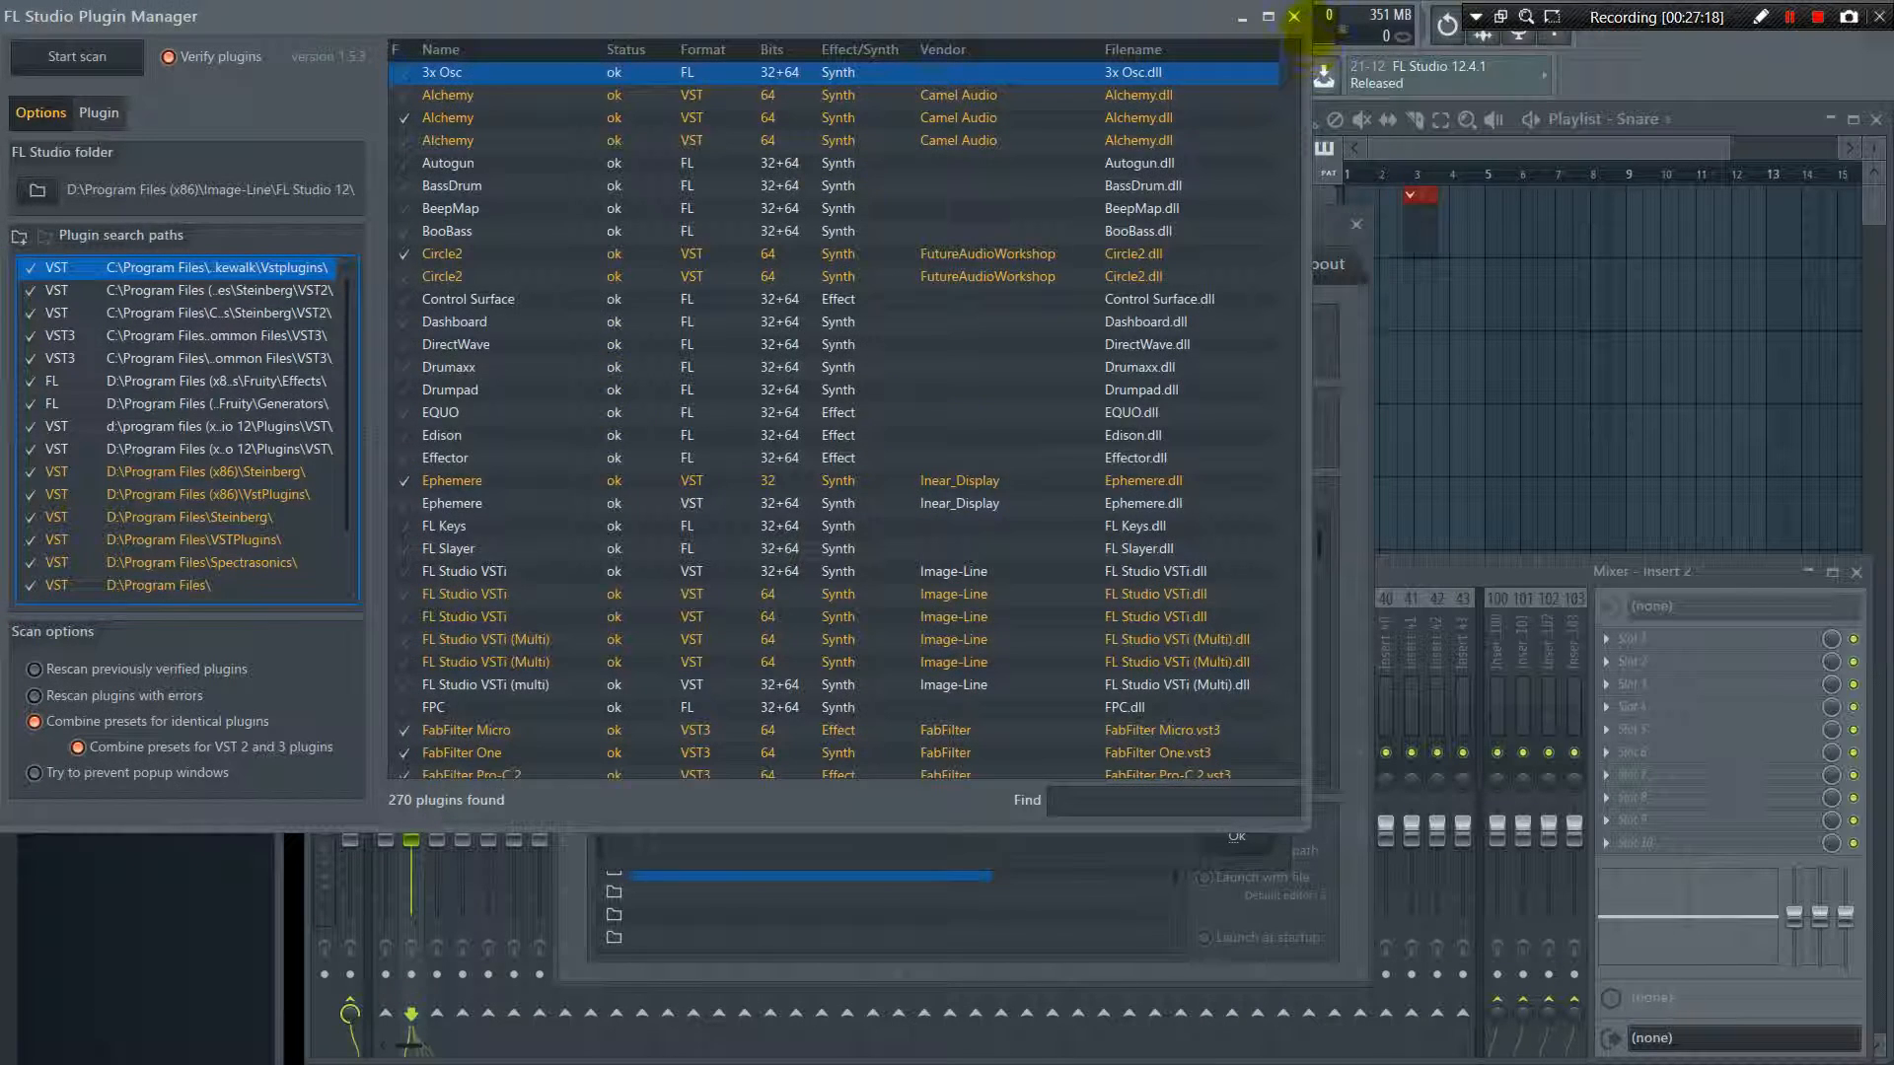
pyautogui.click(1294, 17)
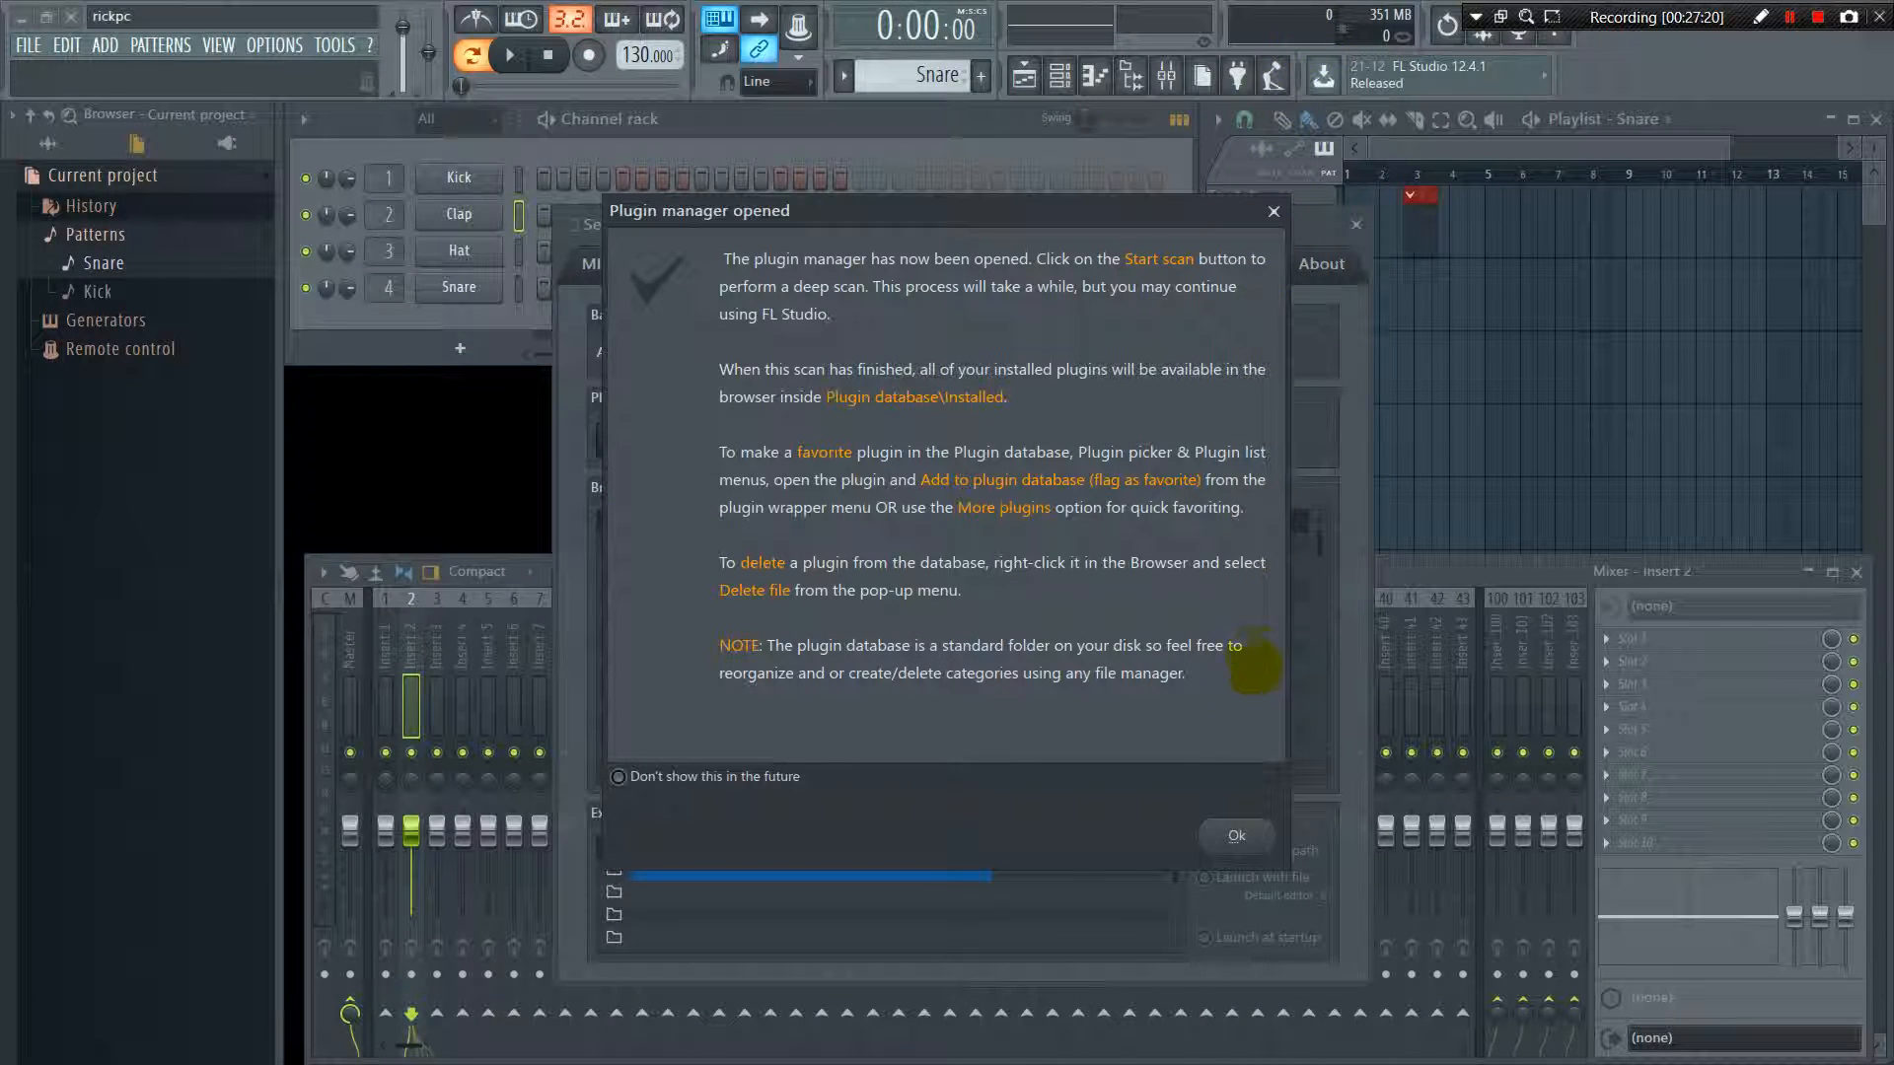
pyautogui.click(1236, 836)
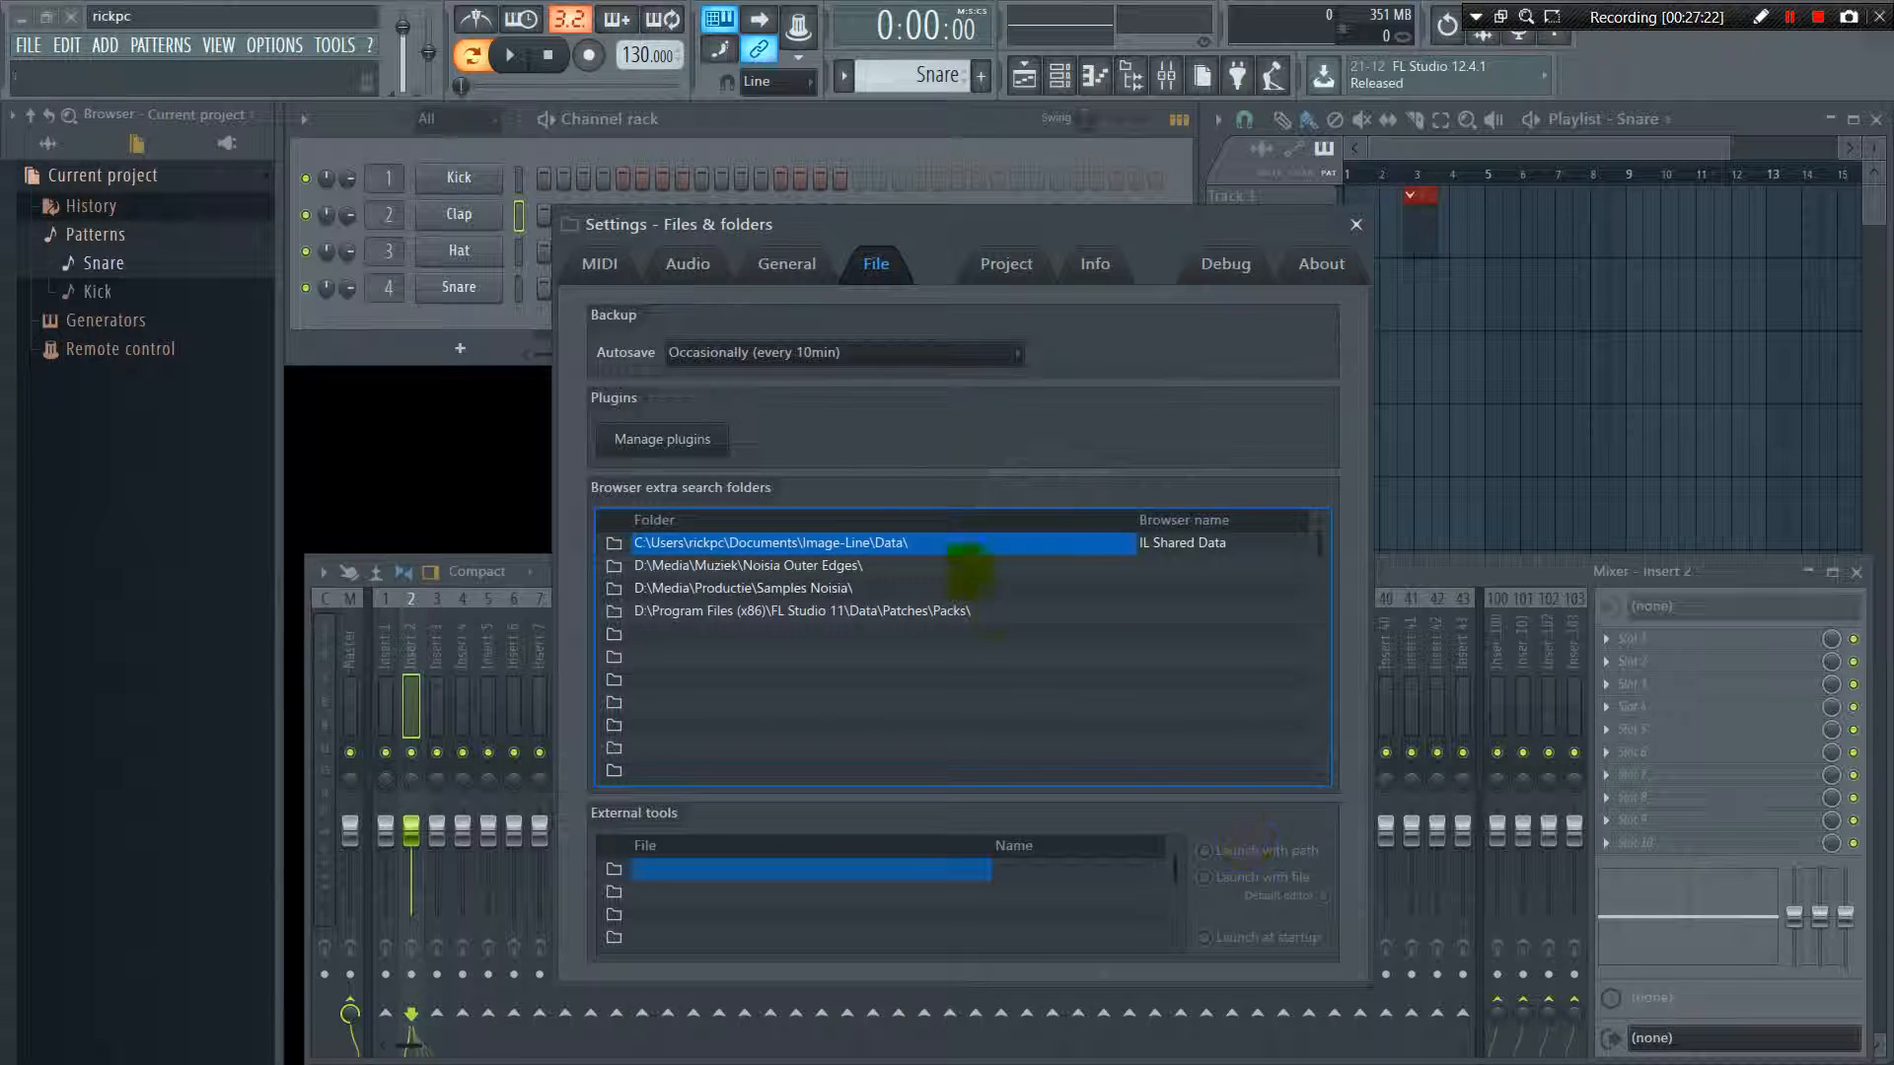
# Set the autosave backup to Frequently (every 5min & before risky operations)
pyautogui.click(797, 350)
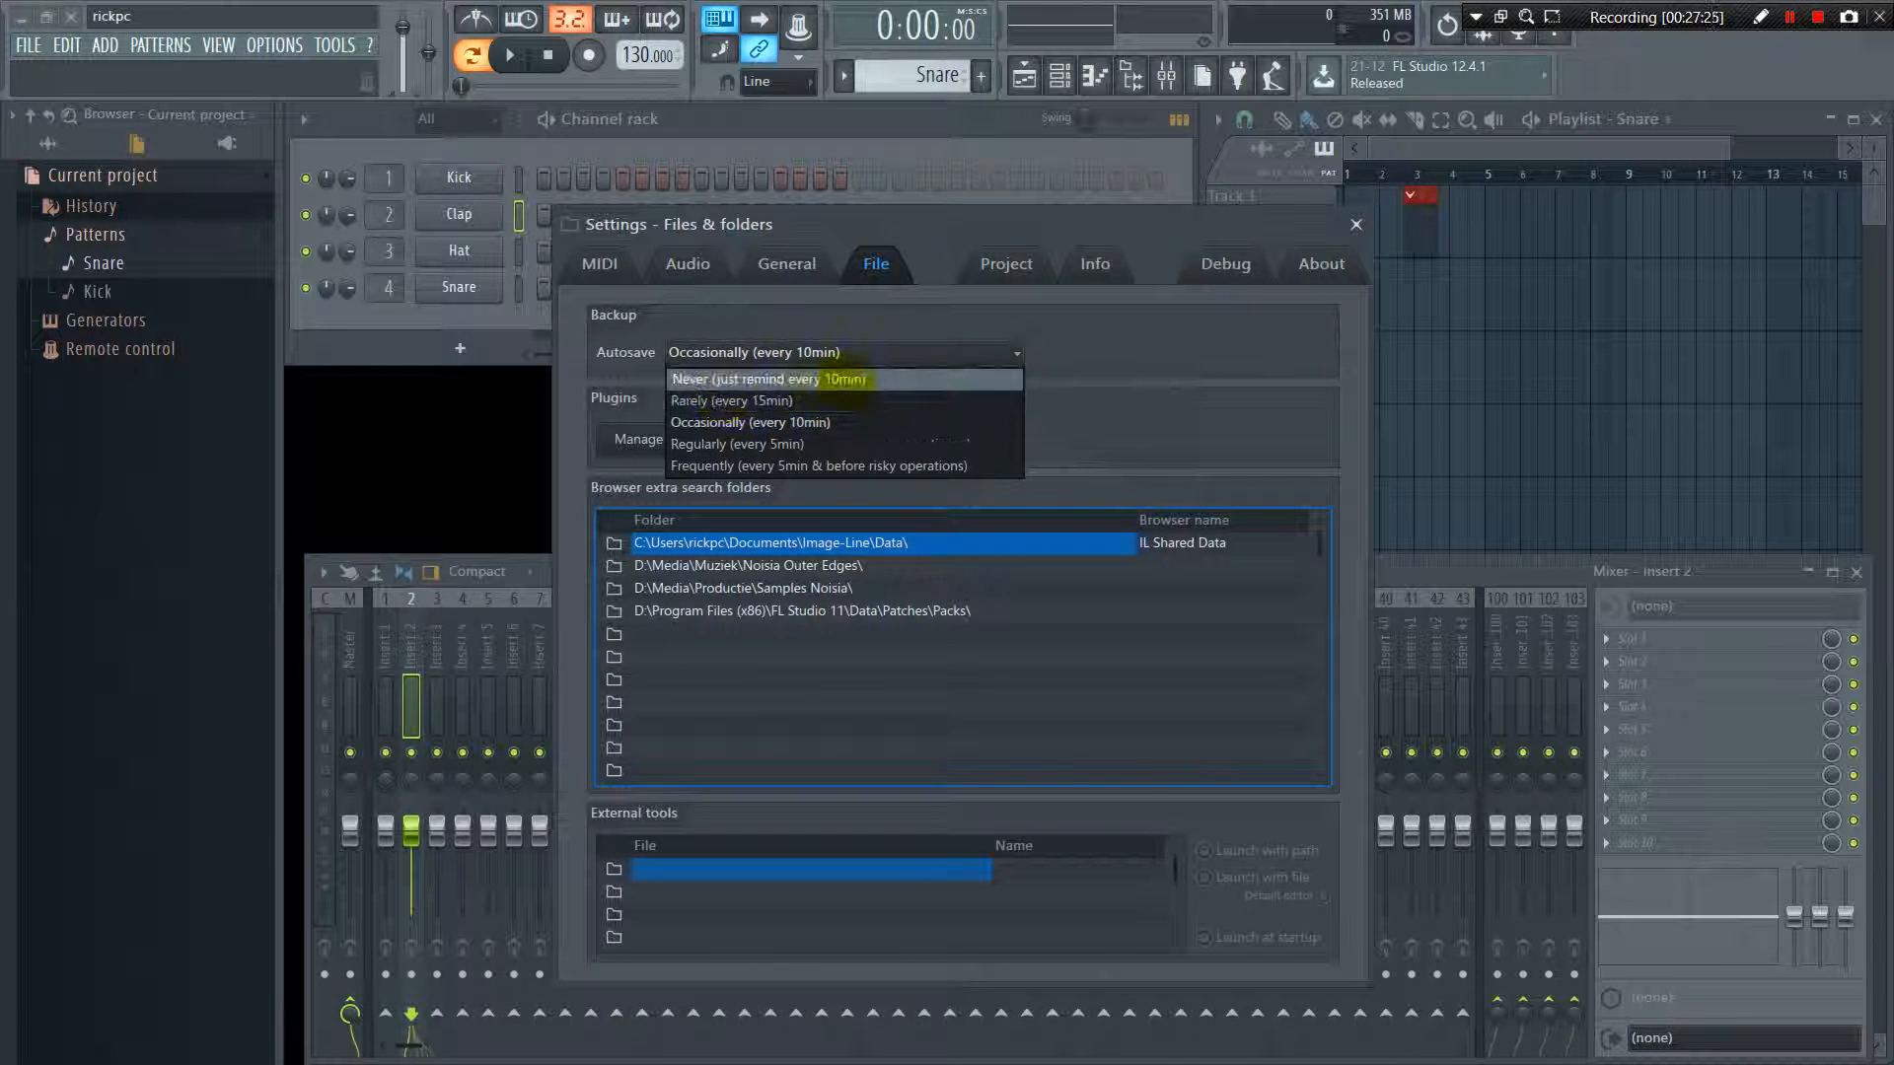
pyautogui.click(780, 466)
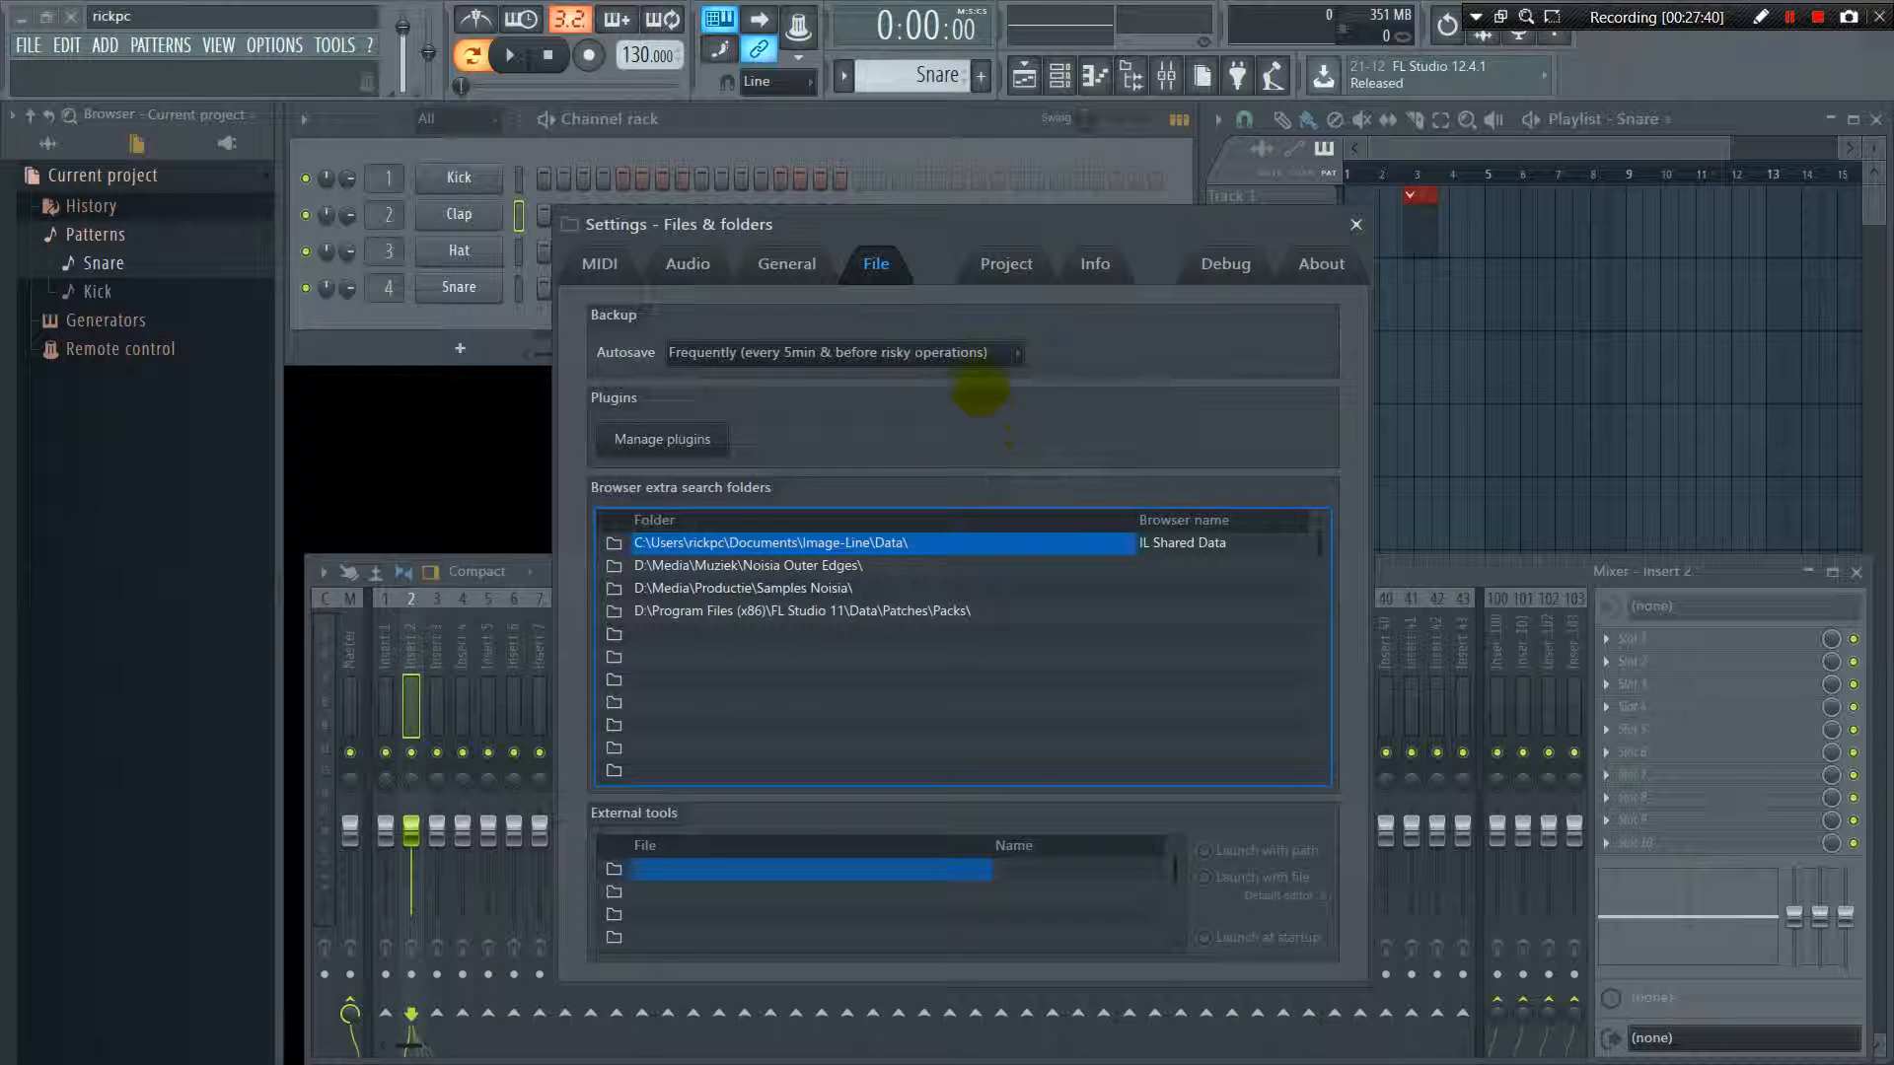
# Examine the project settings with their advanced options, the project info, debugging log and About pages, and close the settings
pyautogui.click(1006, 264)
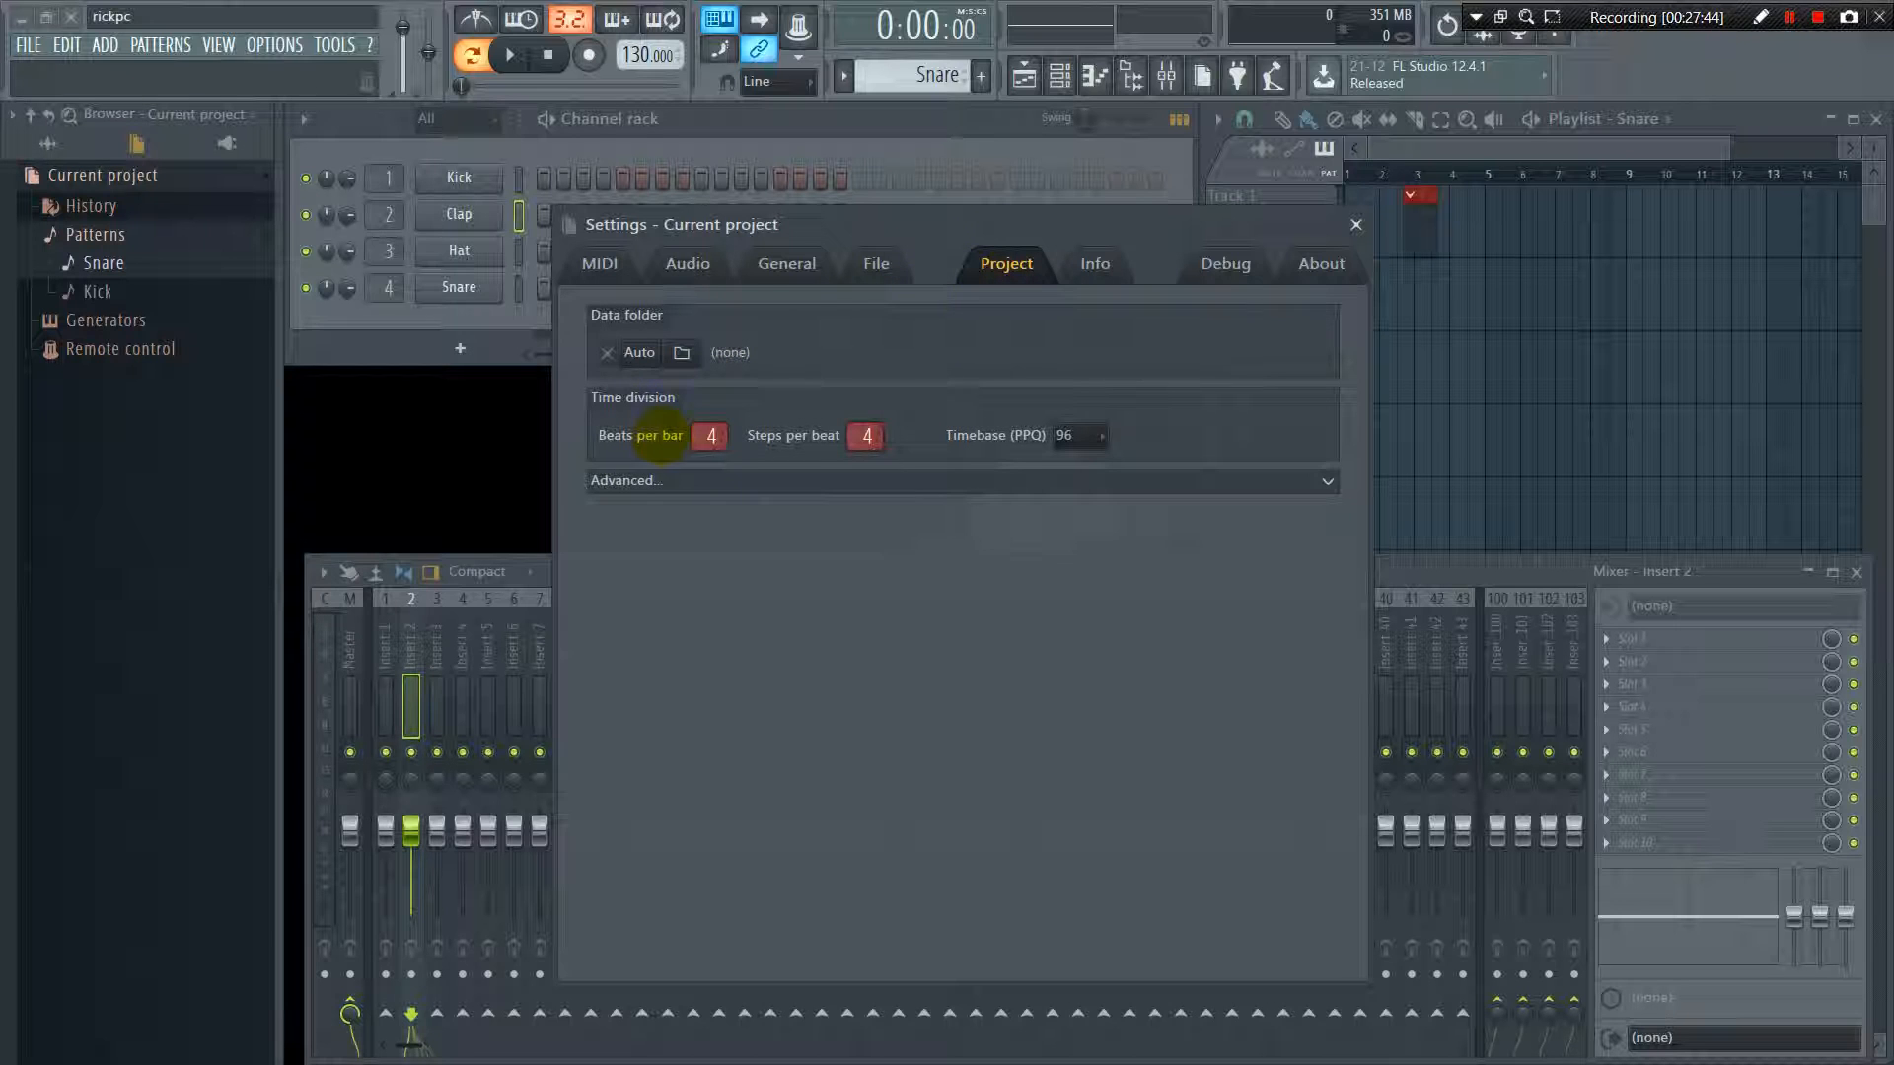
pyautogui.click(711, 129)
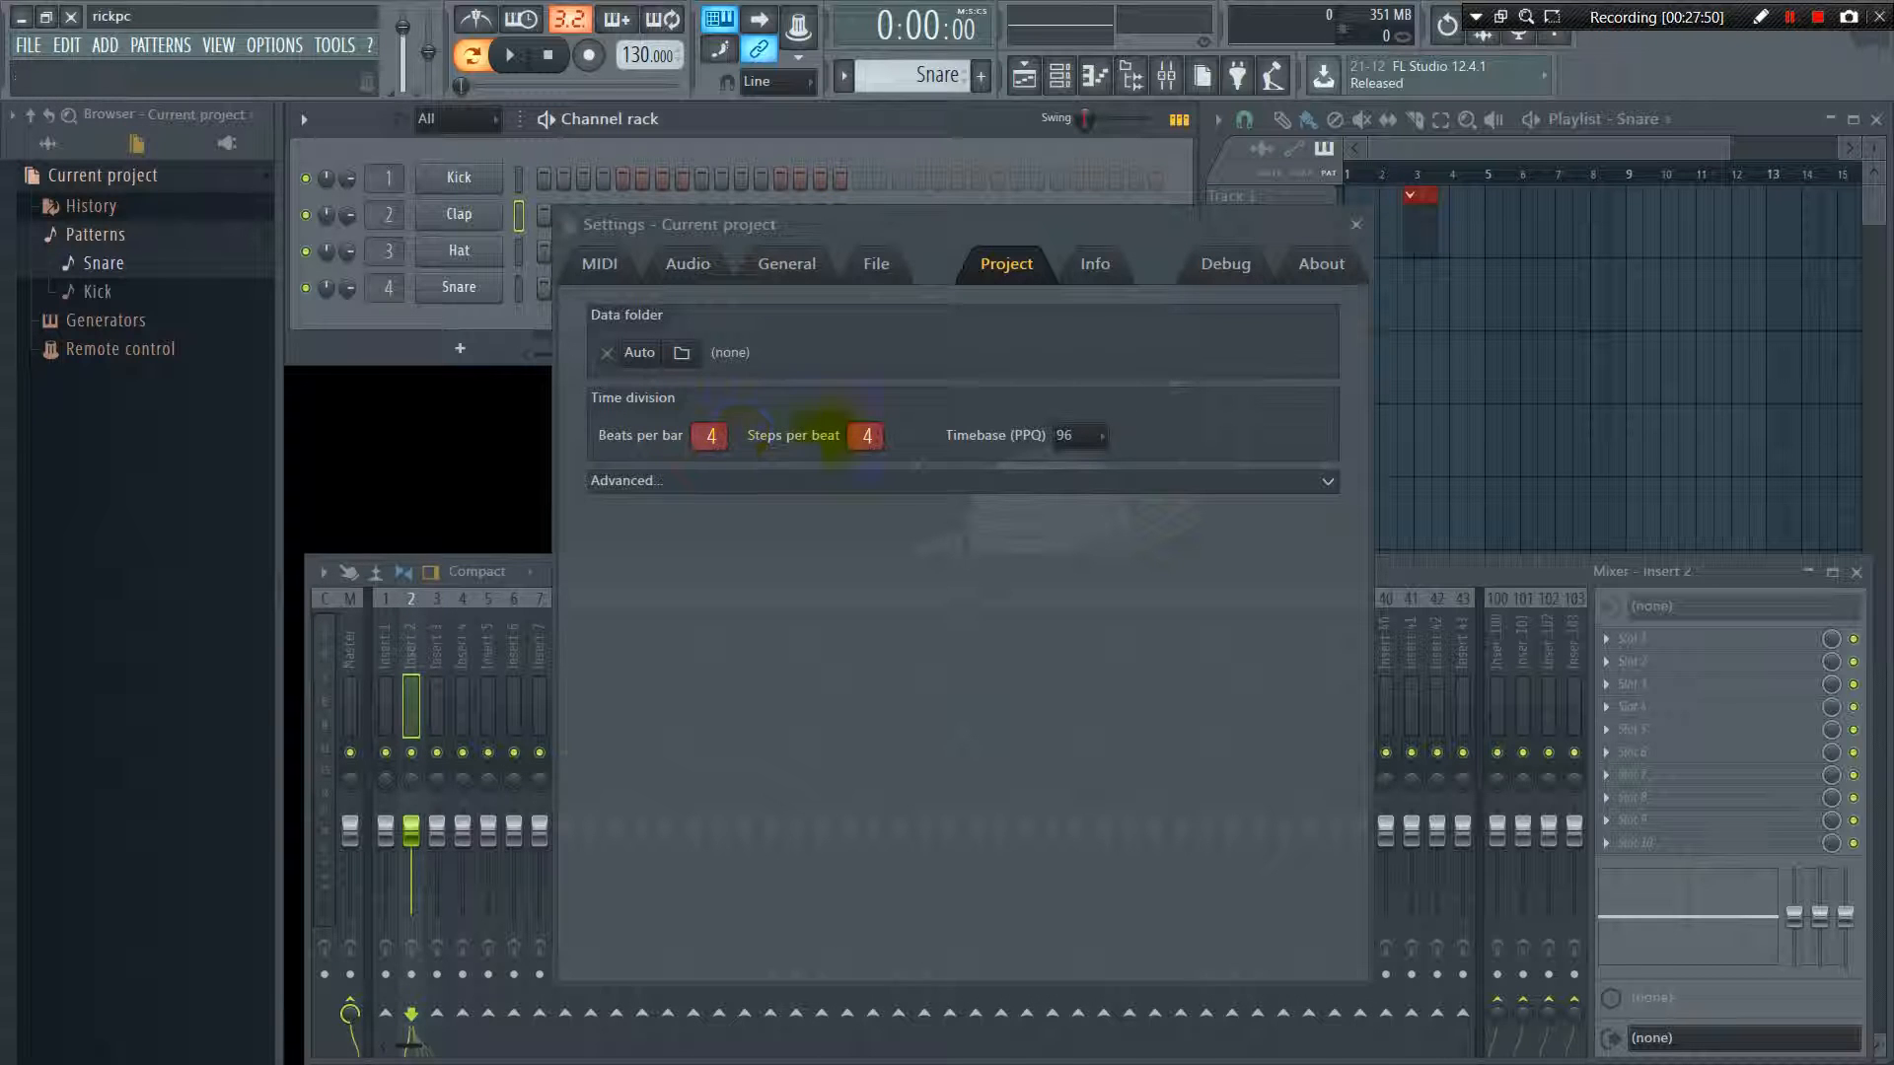
pyautogui.click(854, 481)
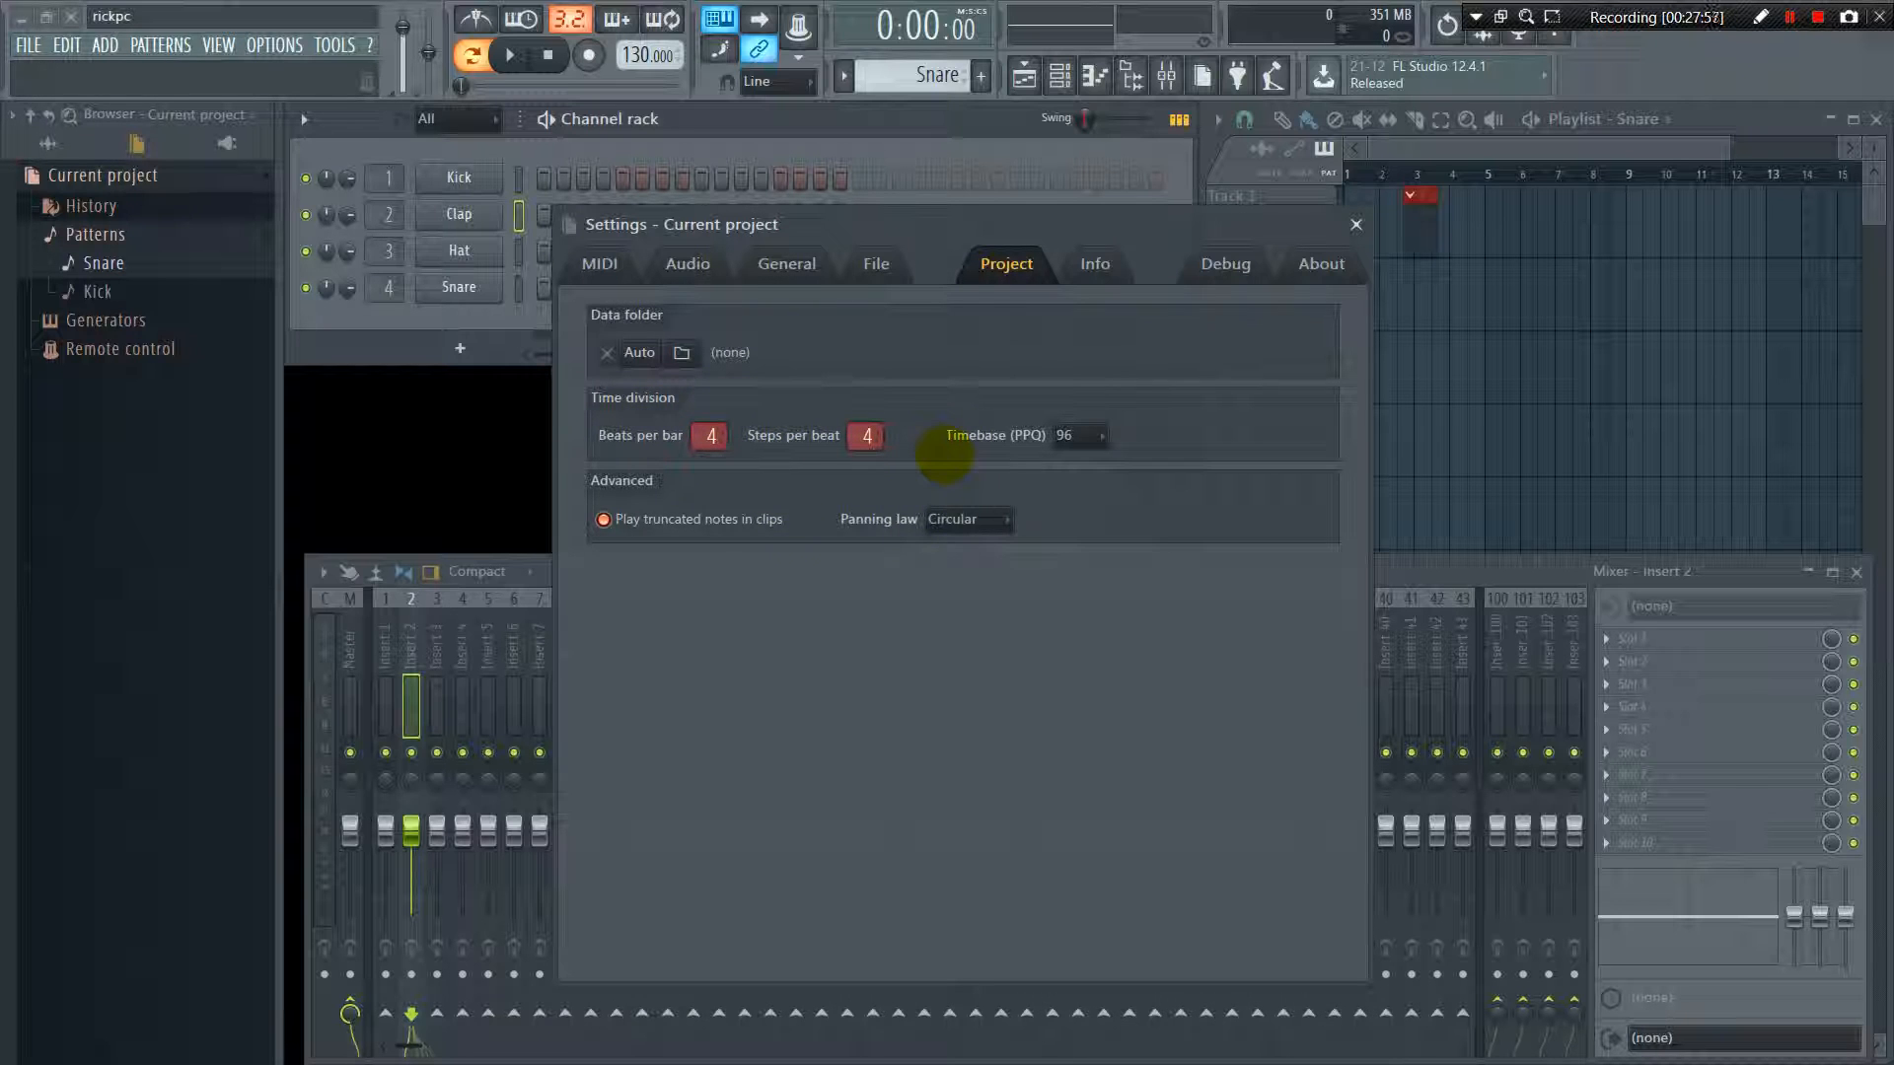
pyautogui.click(1094, 264)
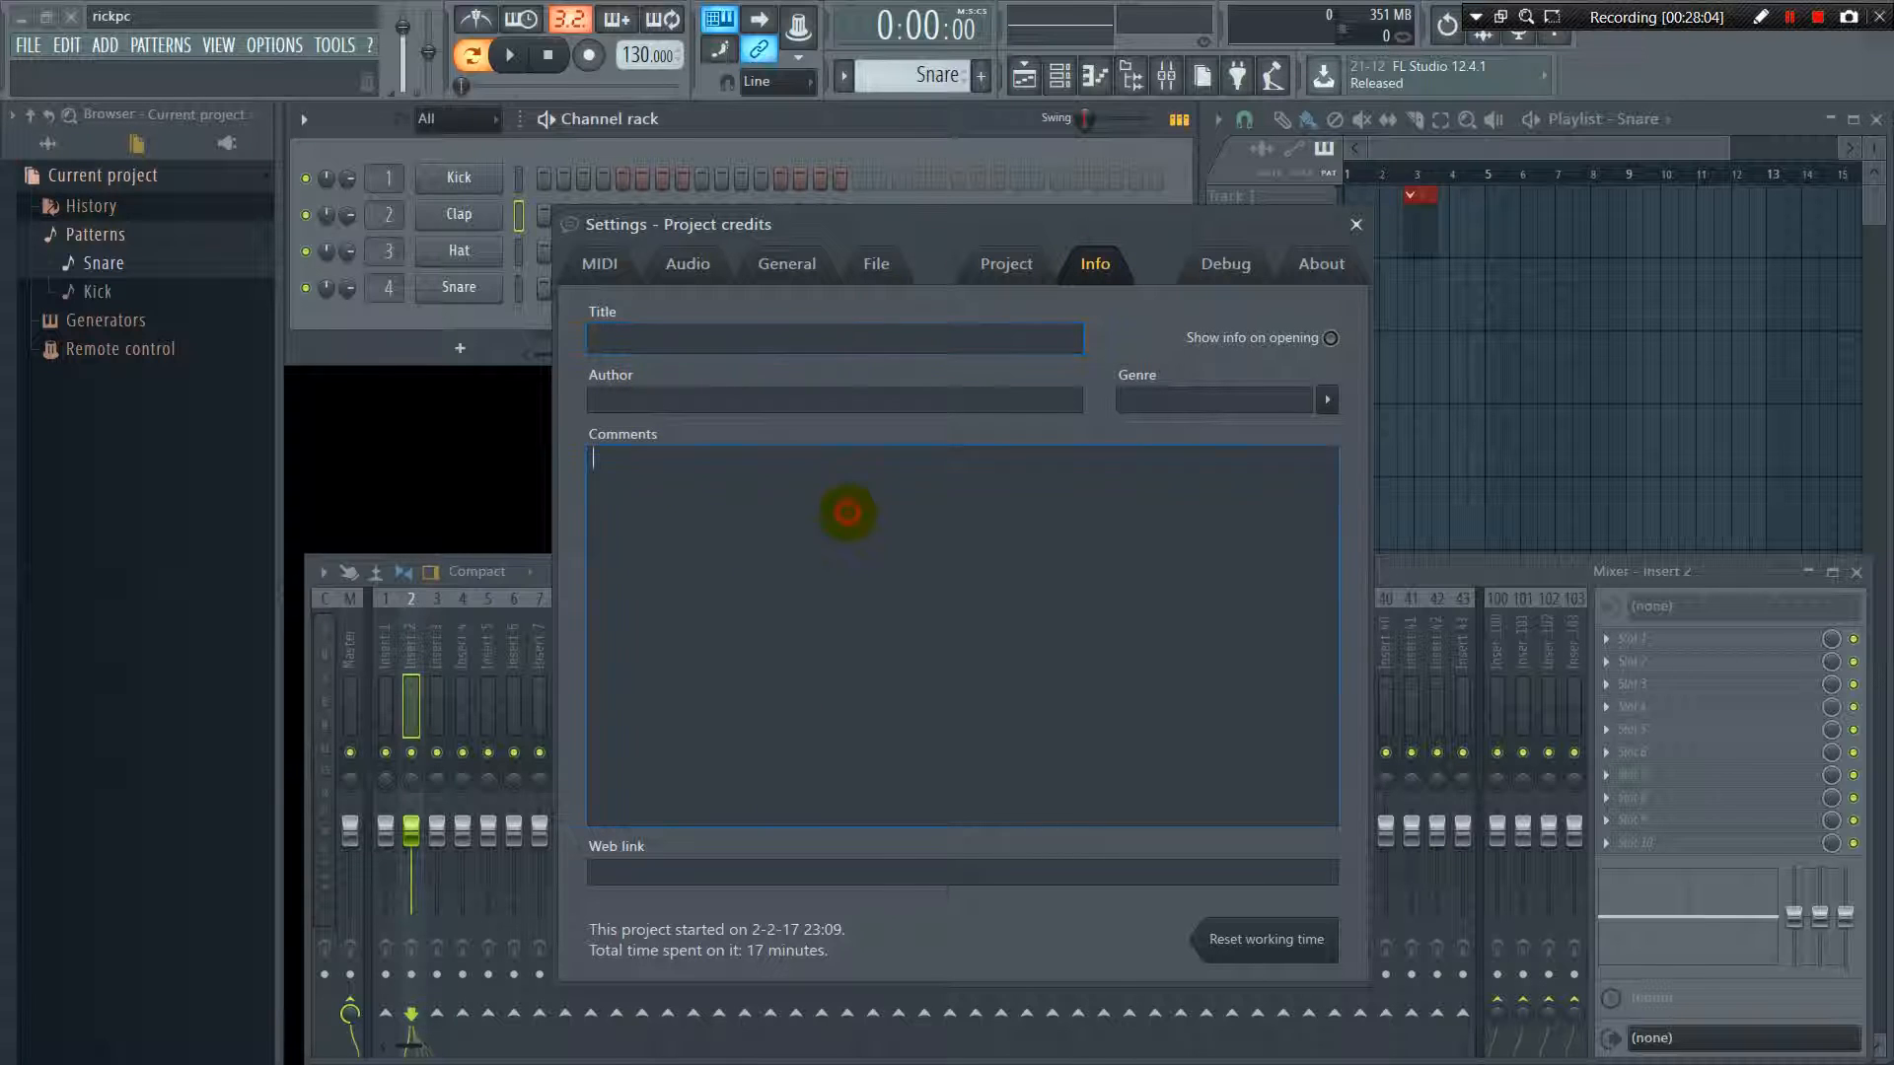
pyautogui.click(686, 566)
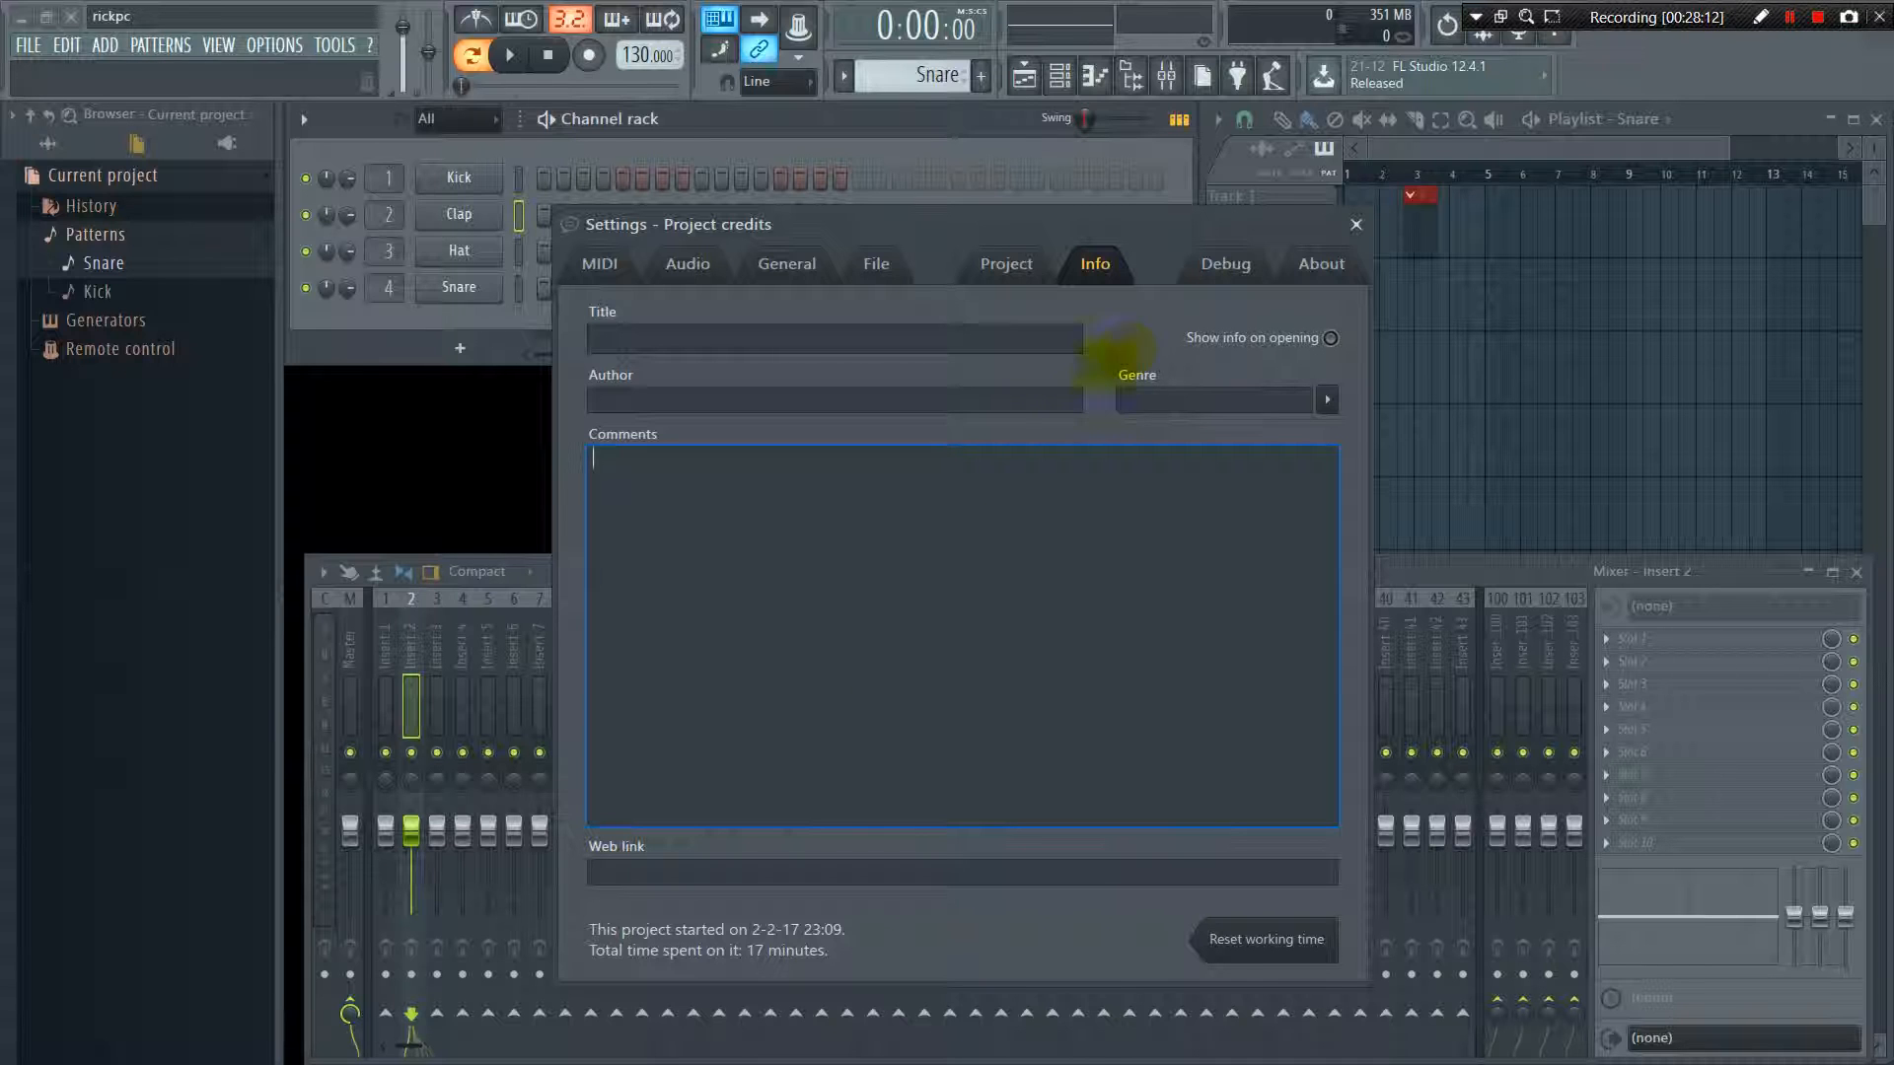
pyautogui.click(1219, 264)
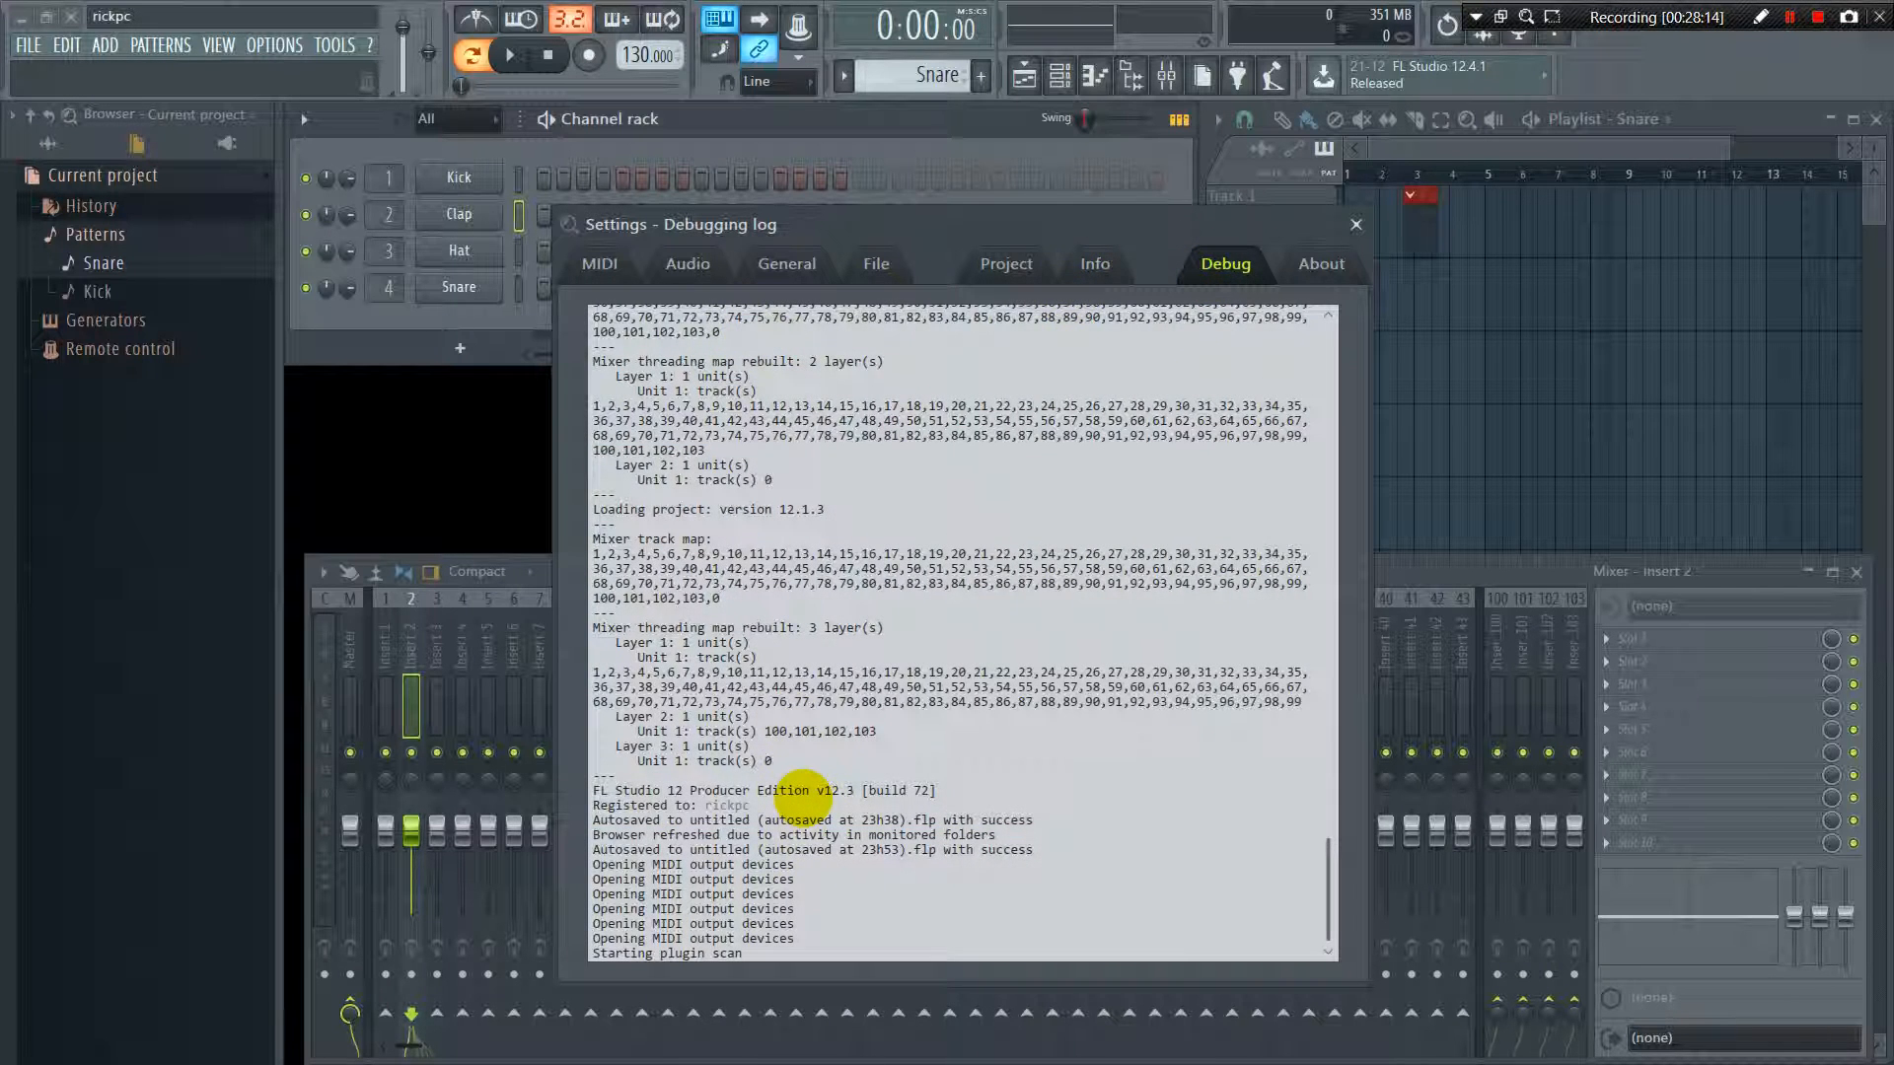
pyautogui.click(1320, 264)
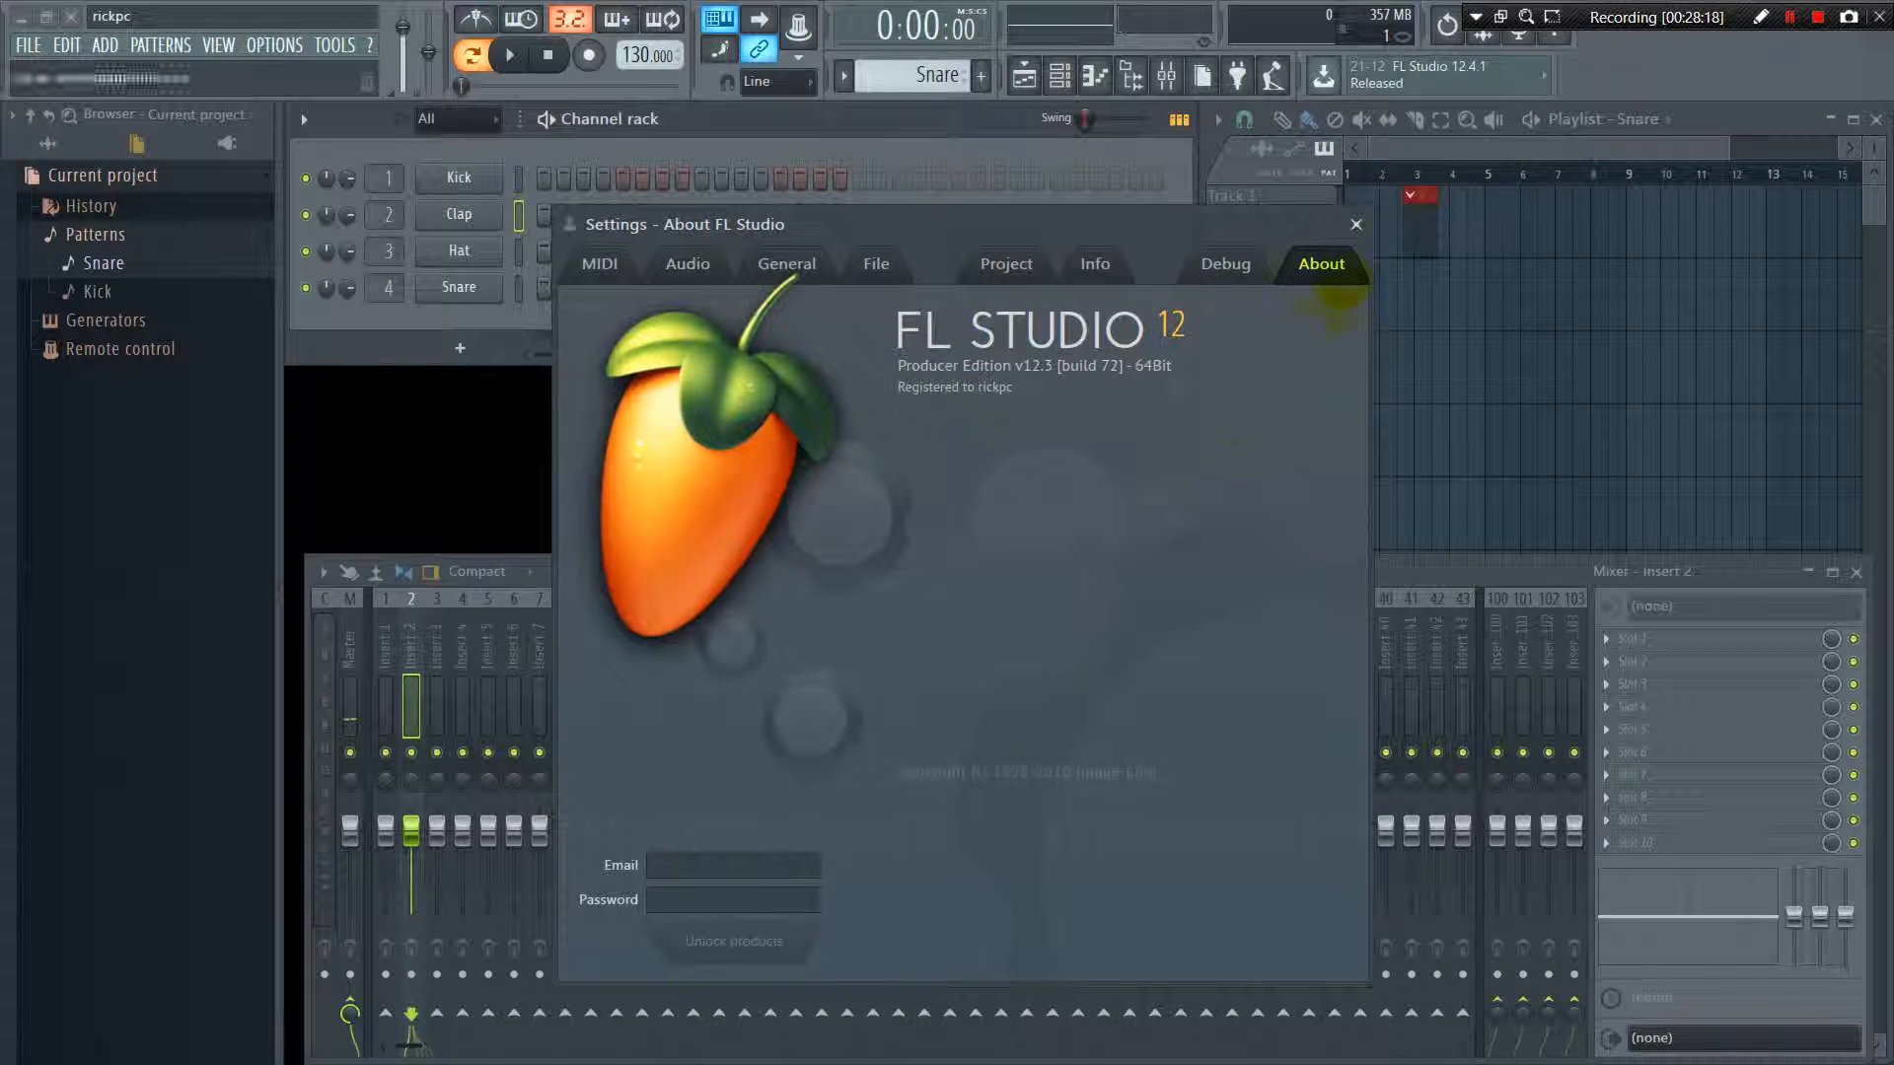
pyautogui.click(1356, 223)
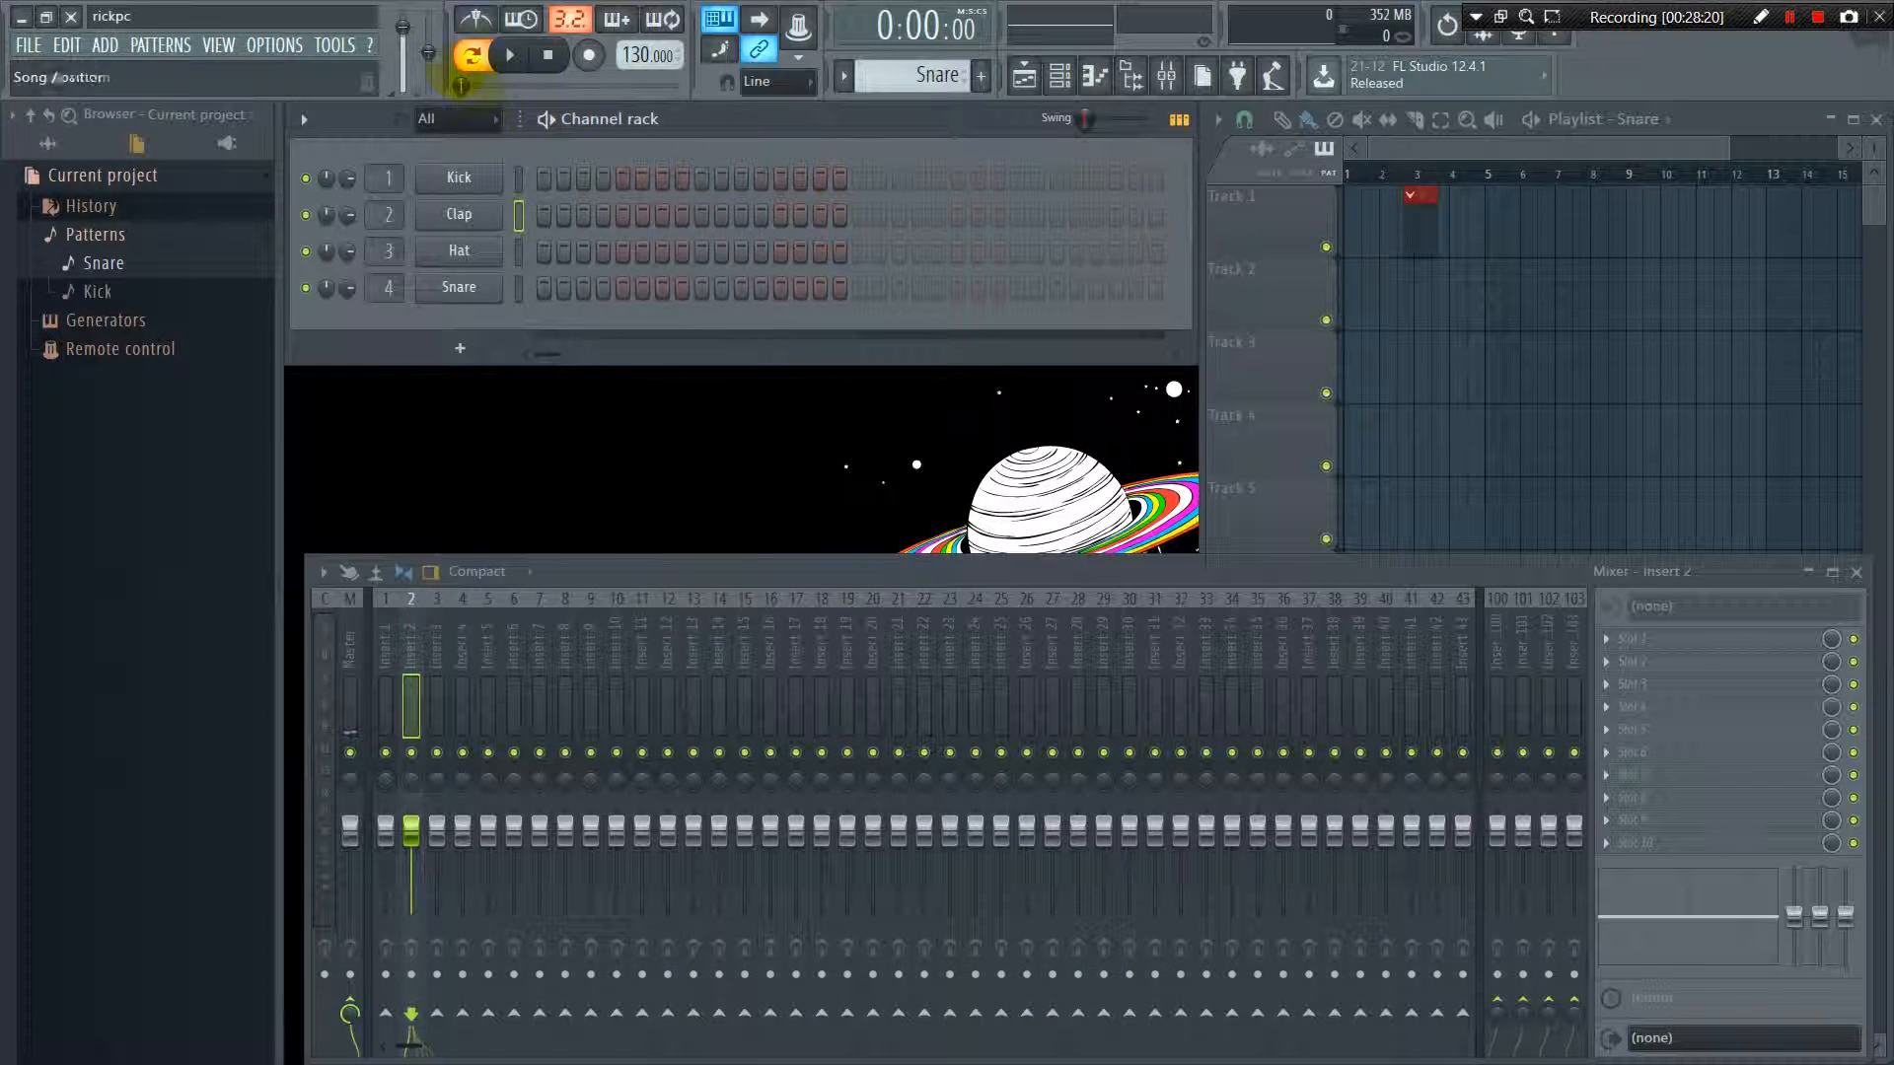
# Look through the Tools and Help commands and try the master volume control
pyautogui.click(335, 45)
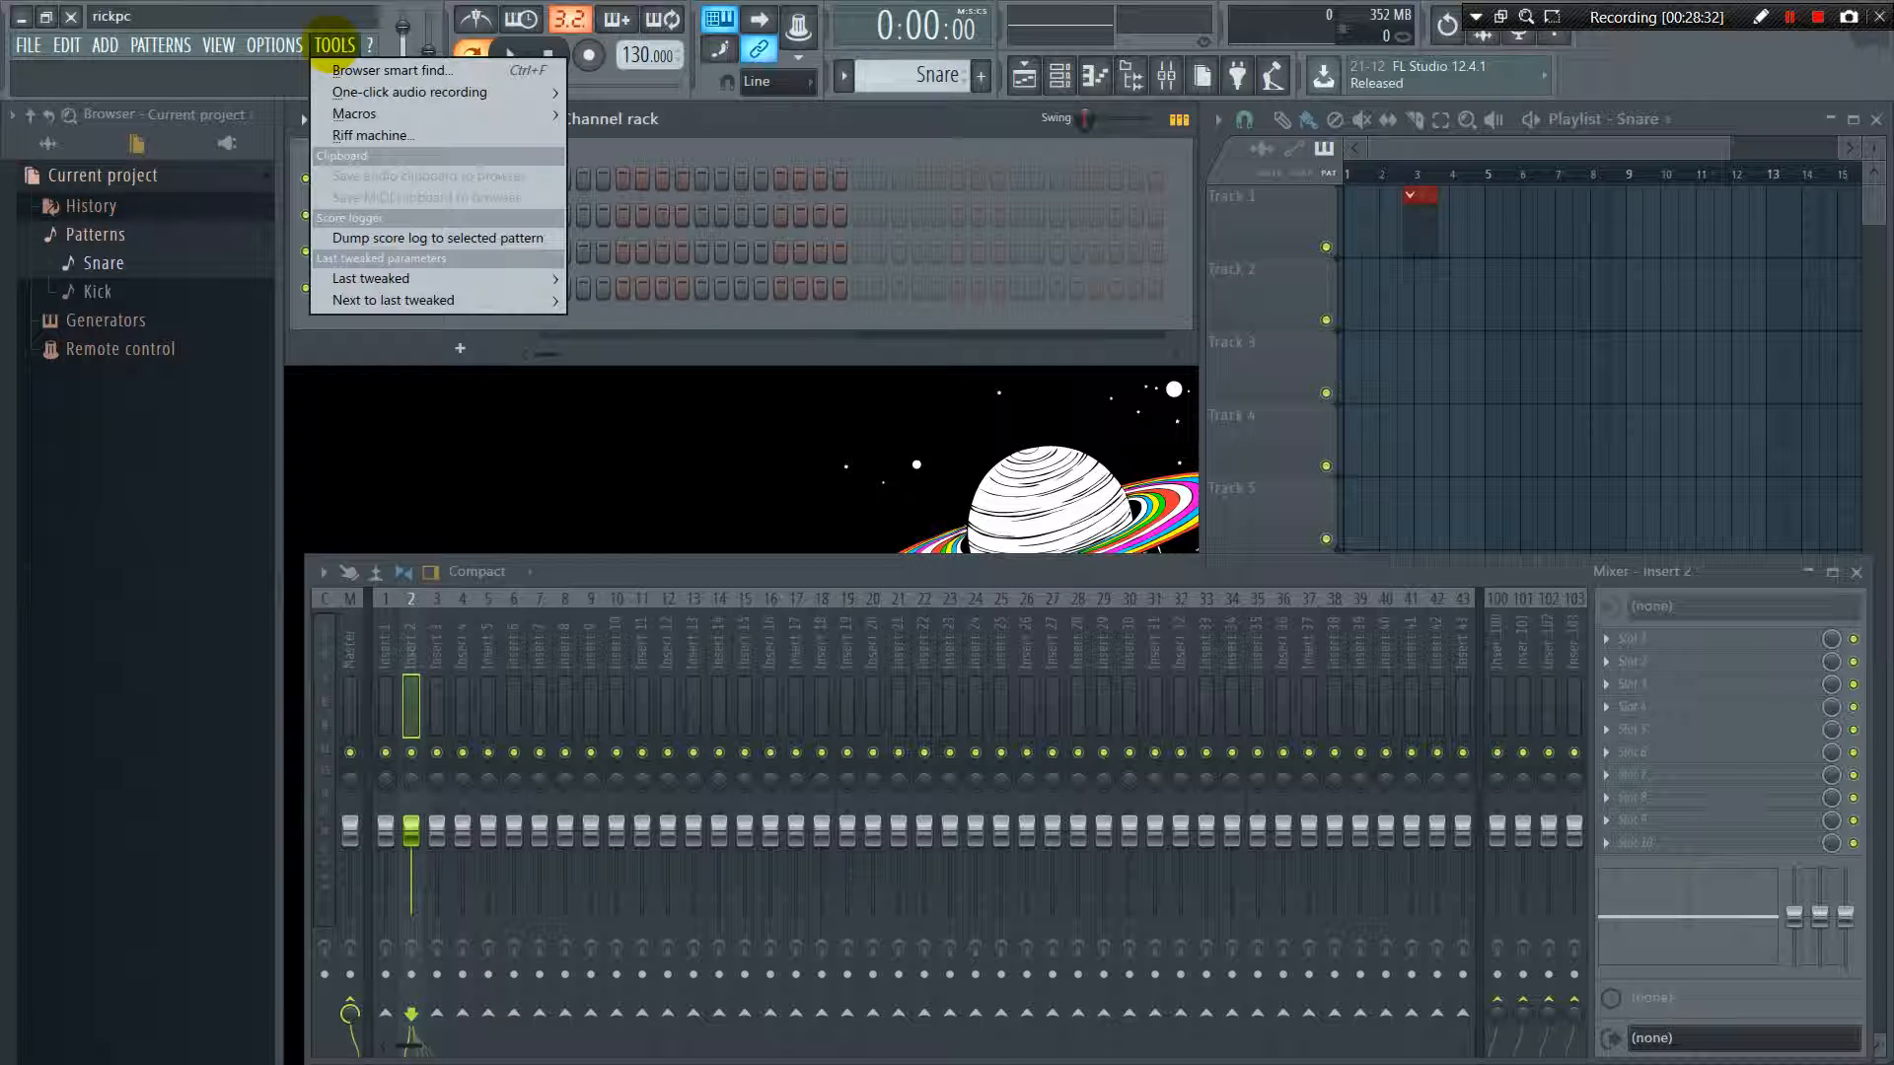
pyautogui.moveTo(367, 38)
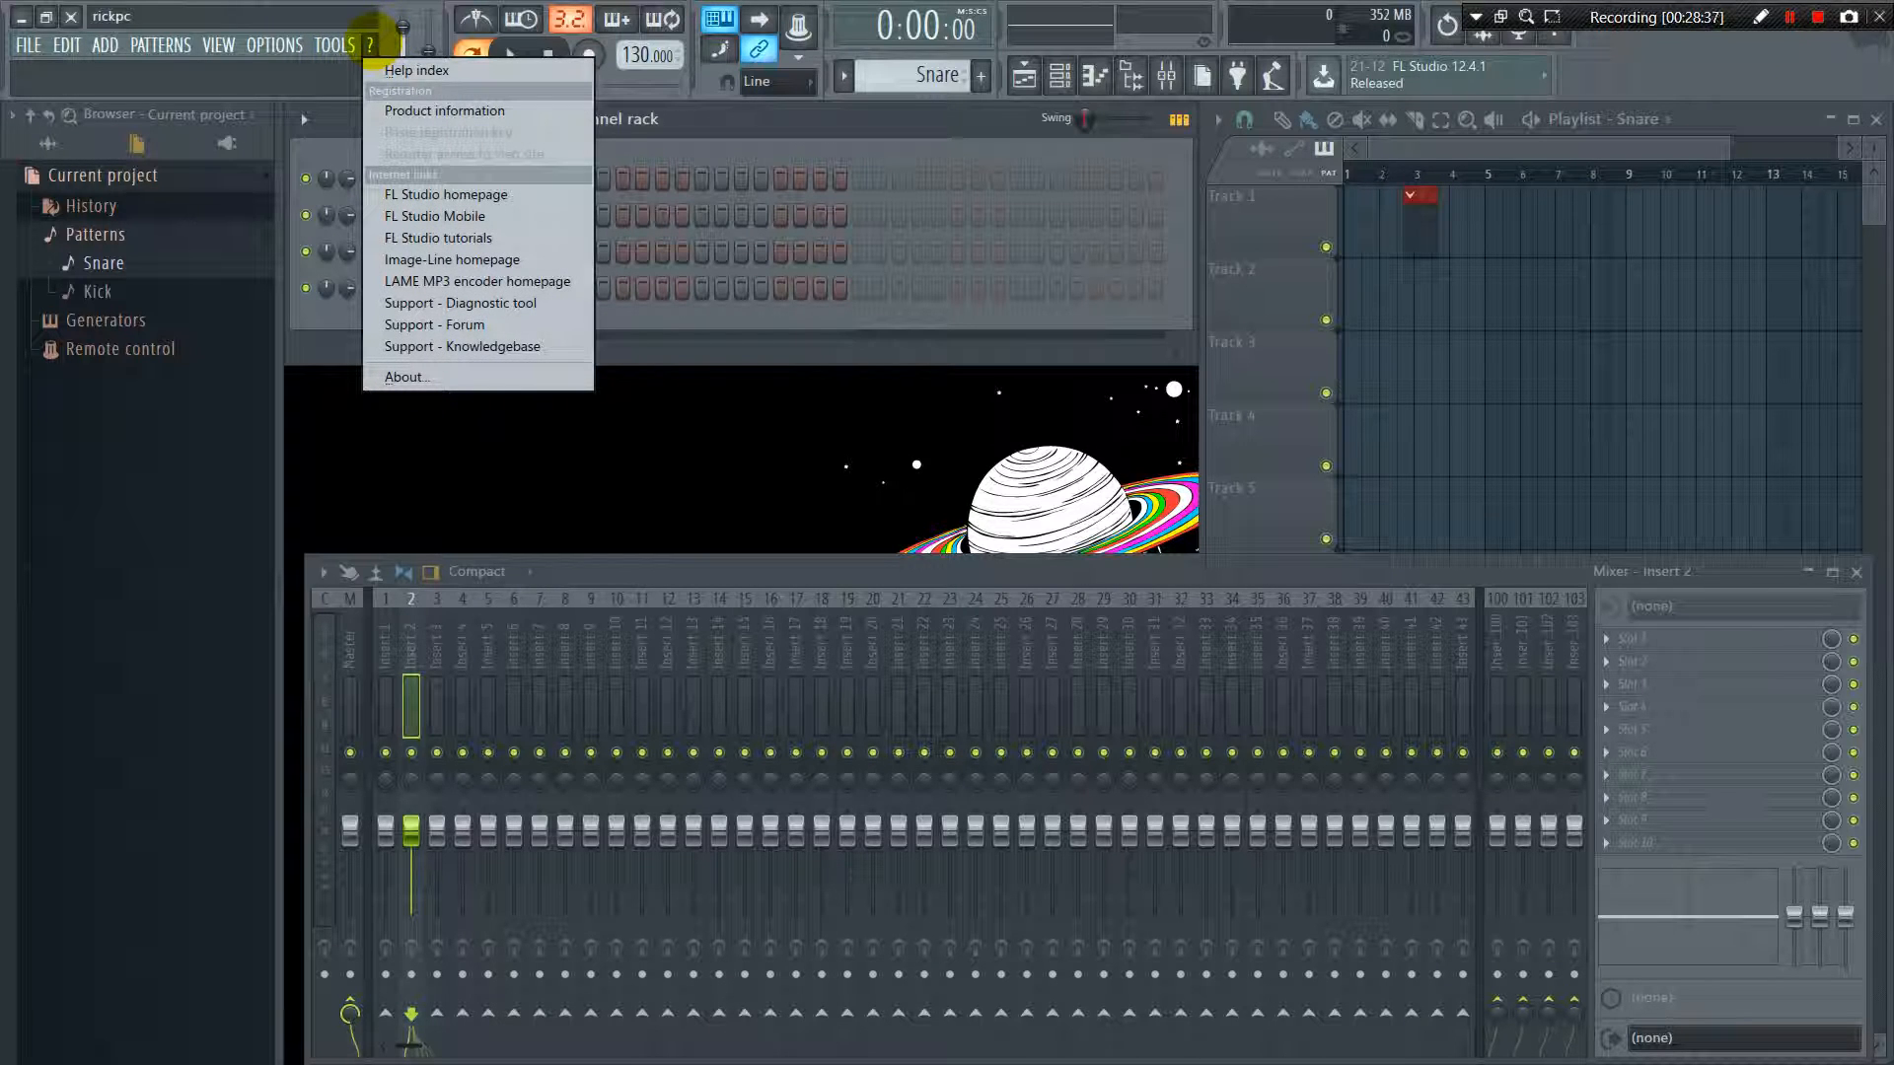
pyautogui.click(371, 40)
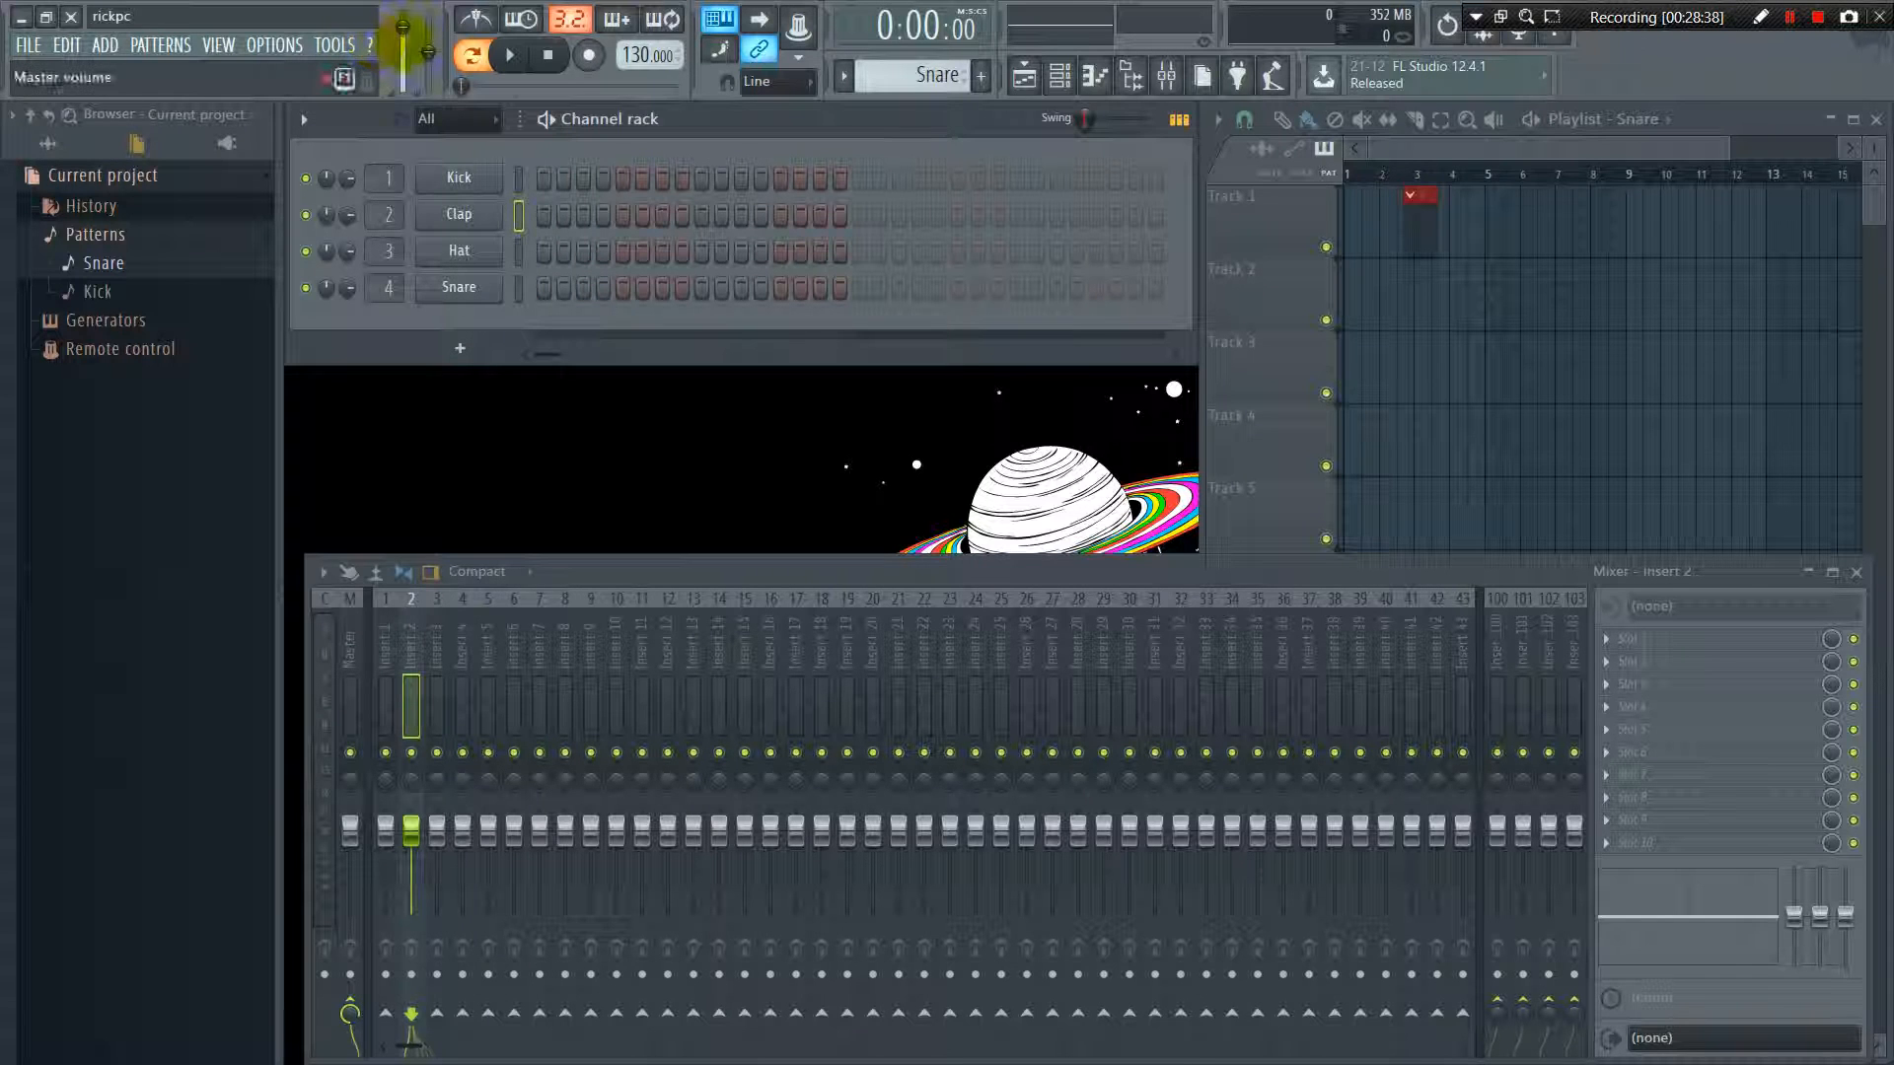
pyautogui.moveTo(403, 45); pyautogui.dragTo(404, 22)
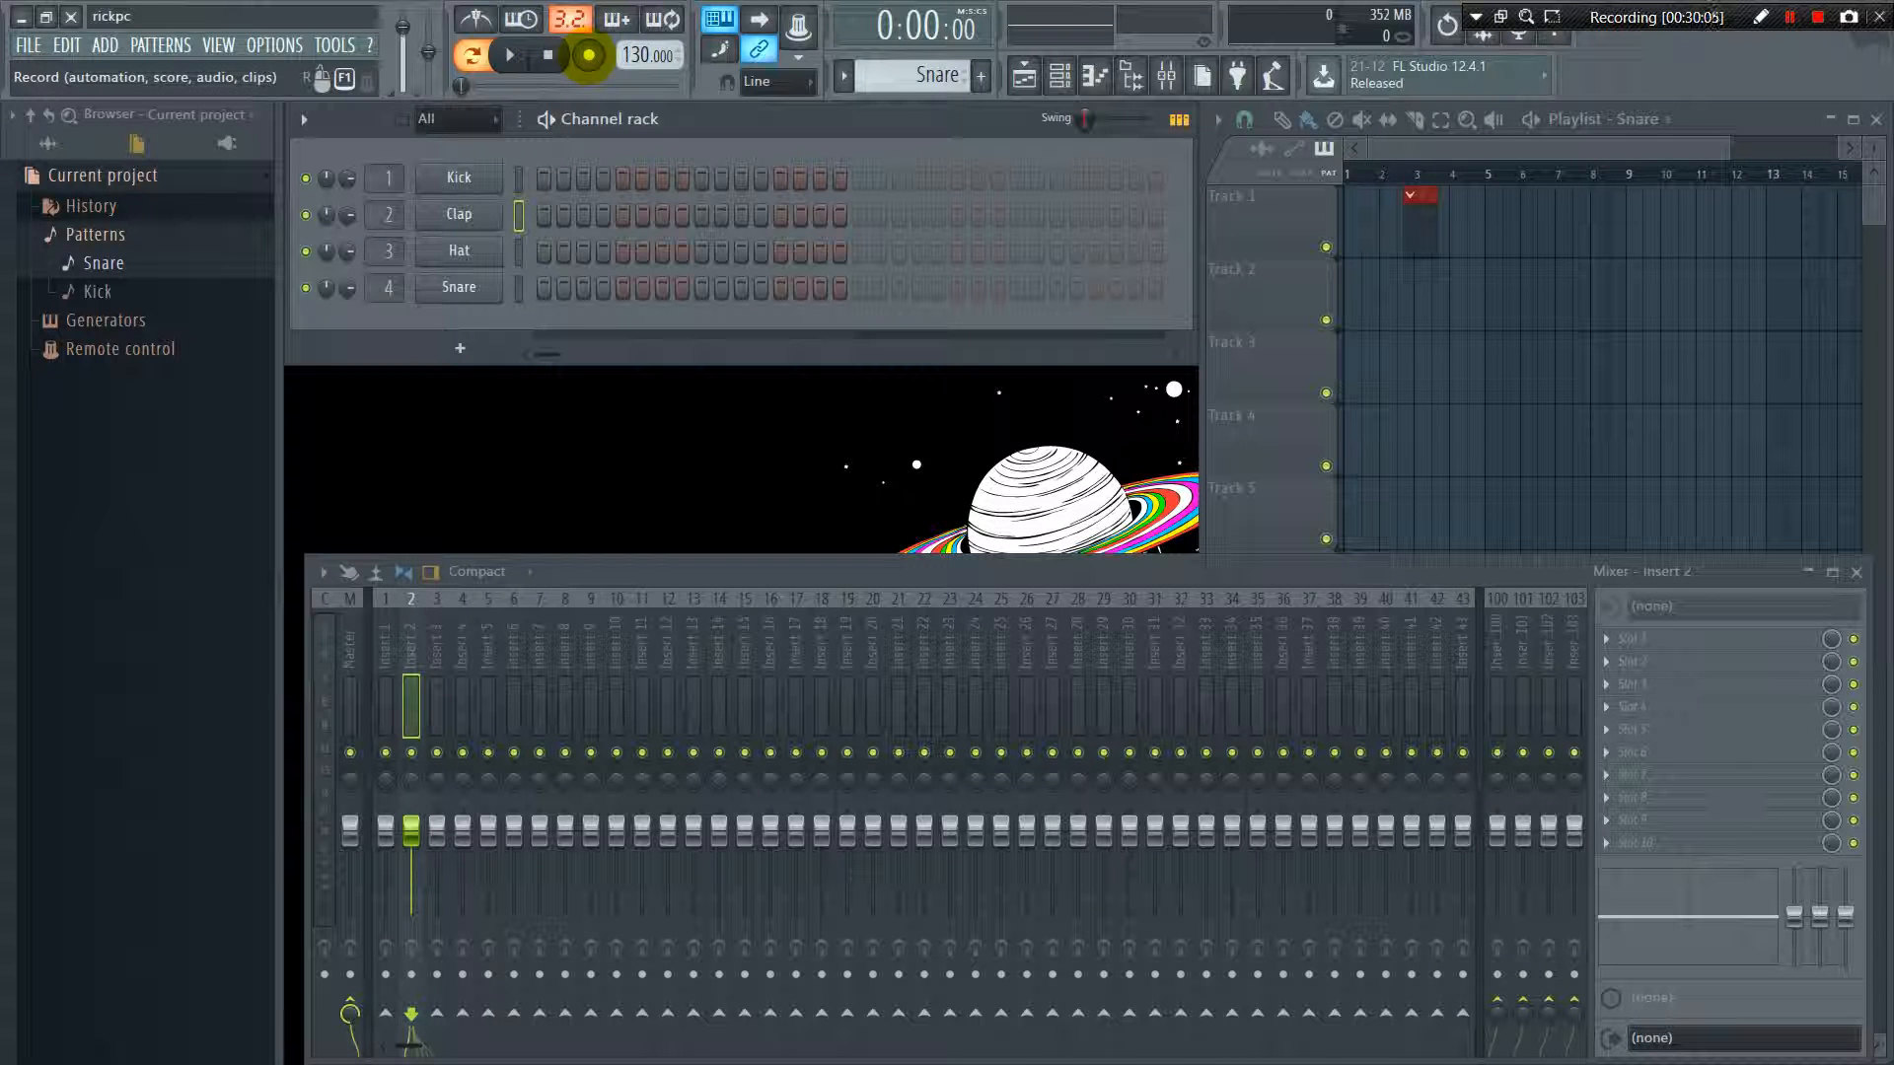
# Arm recording, dismiss the choice of what to record, and play the Snare pattern briefly before stopping it
pyautogui.click(589, 56)
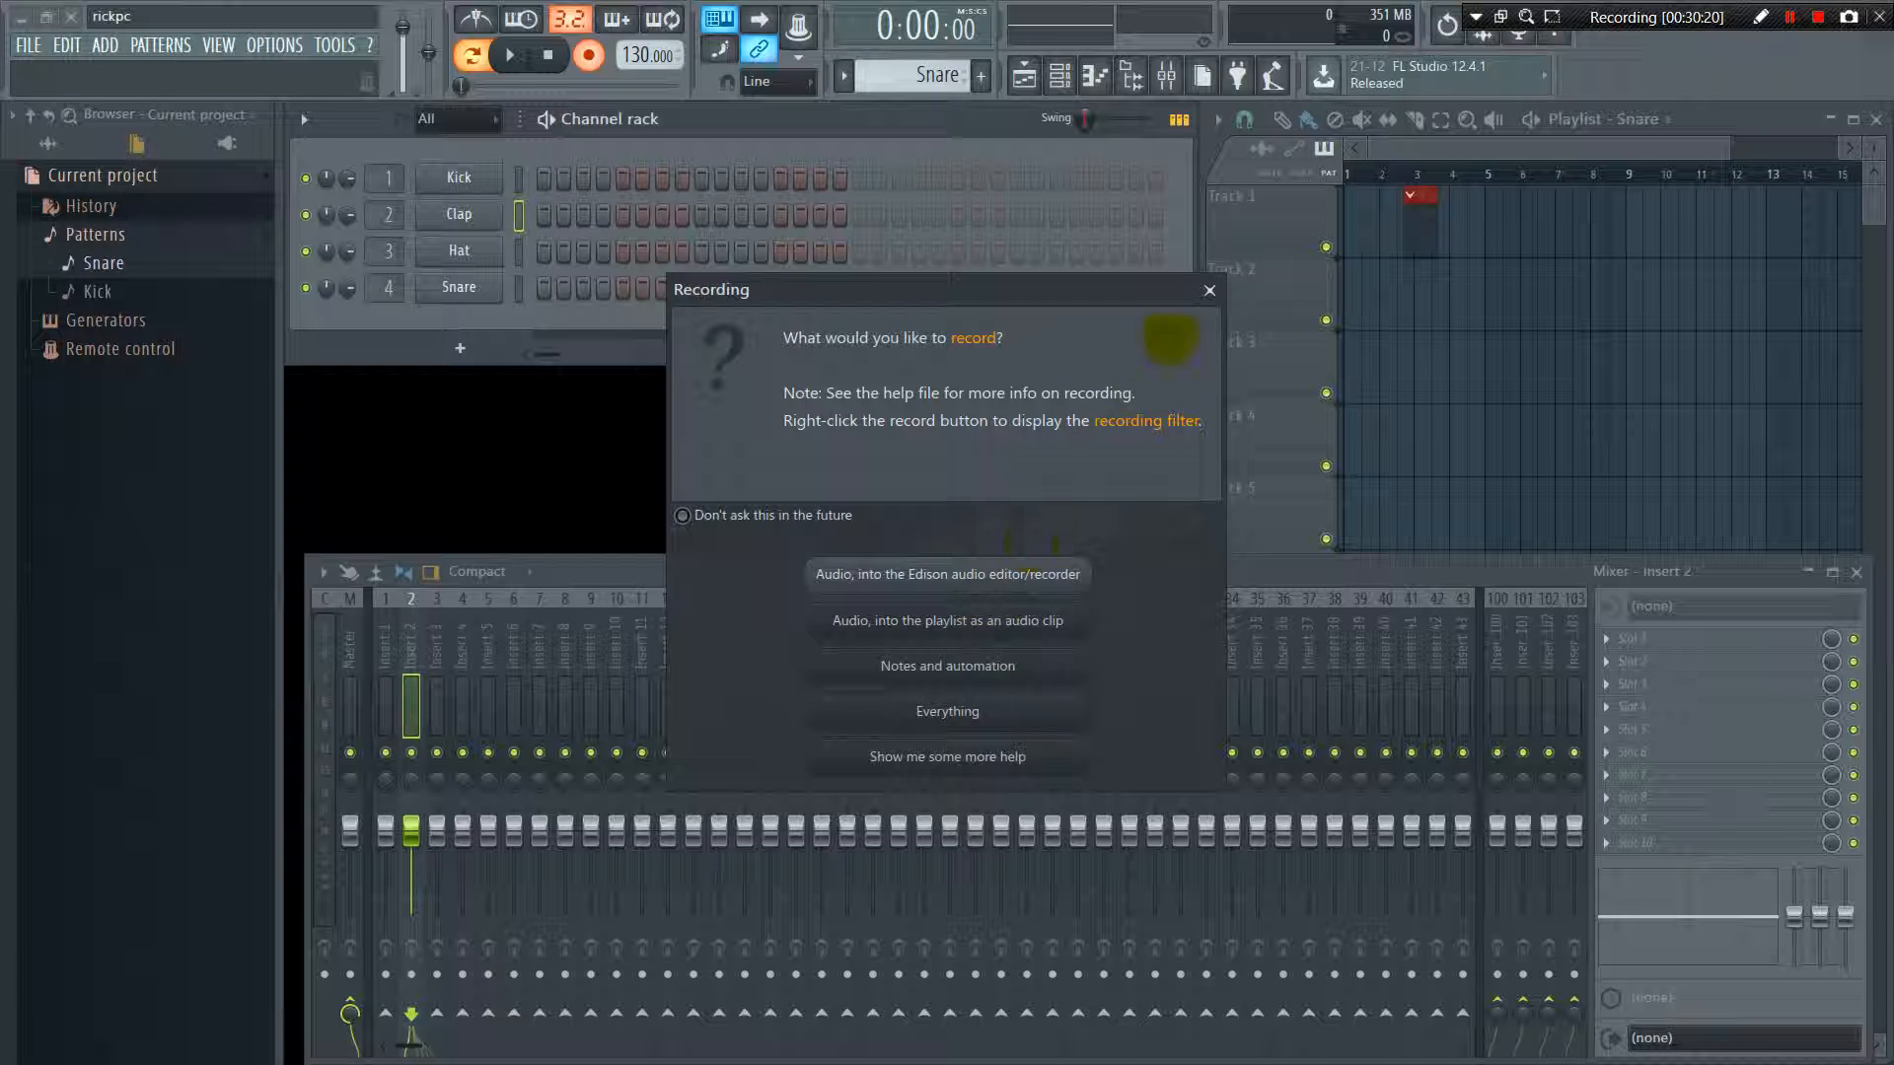
pyautogui.click(1206, 292)
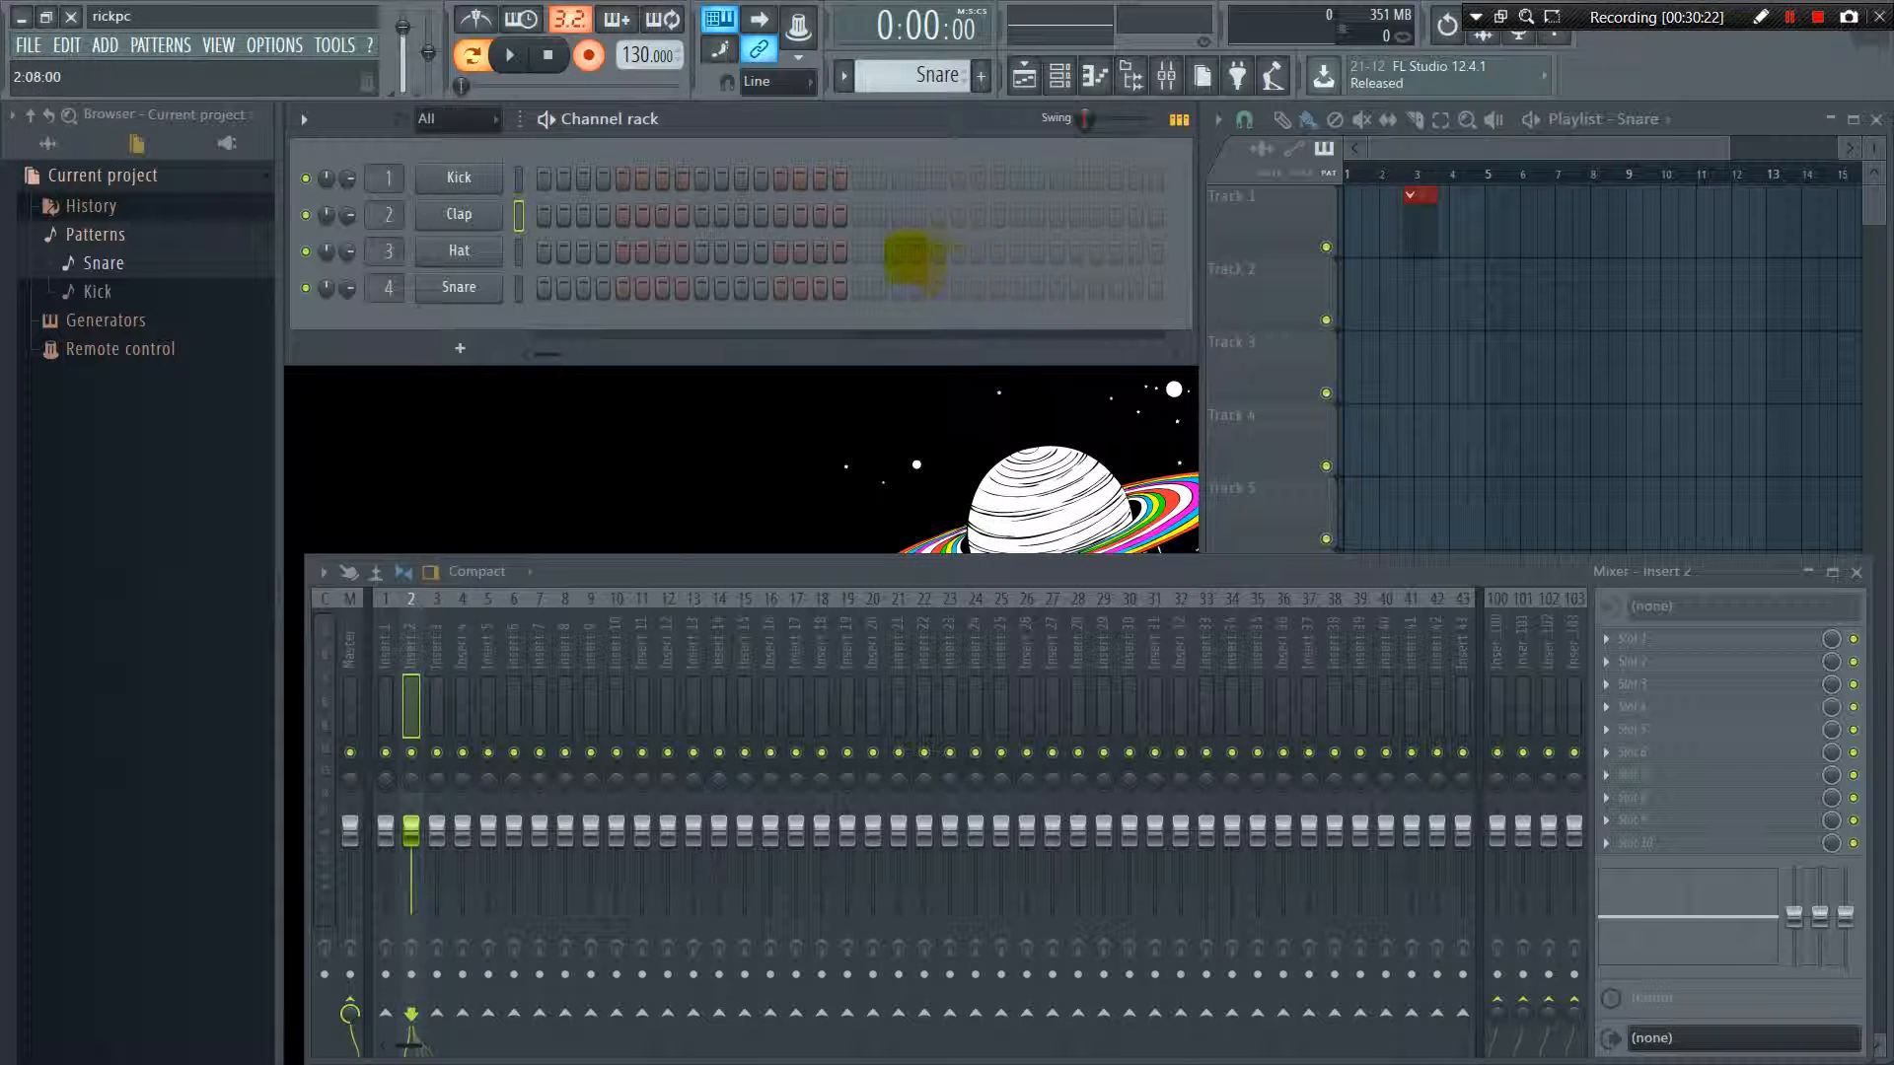
pyautogui.click(509, 55)
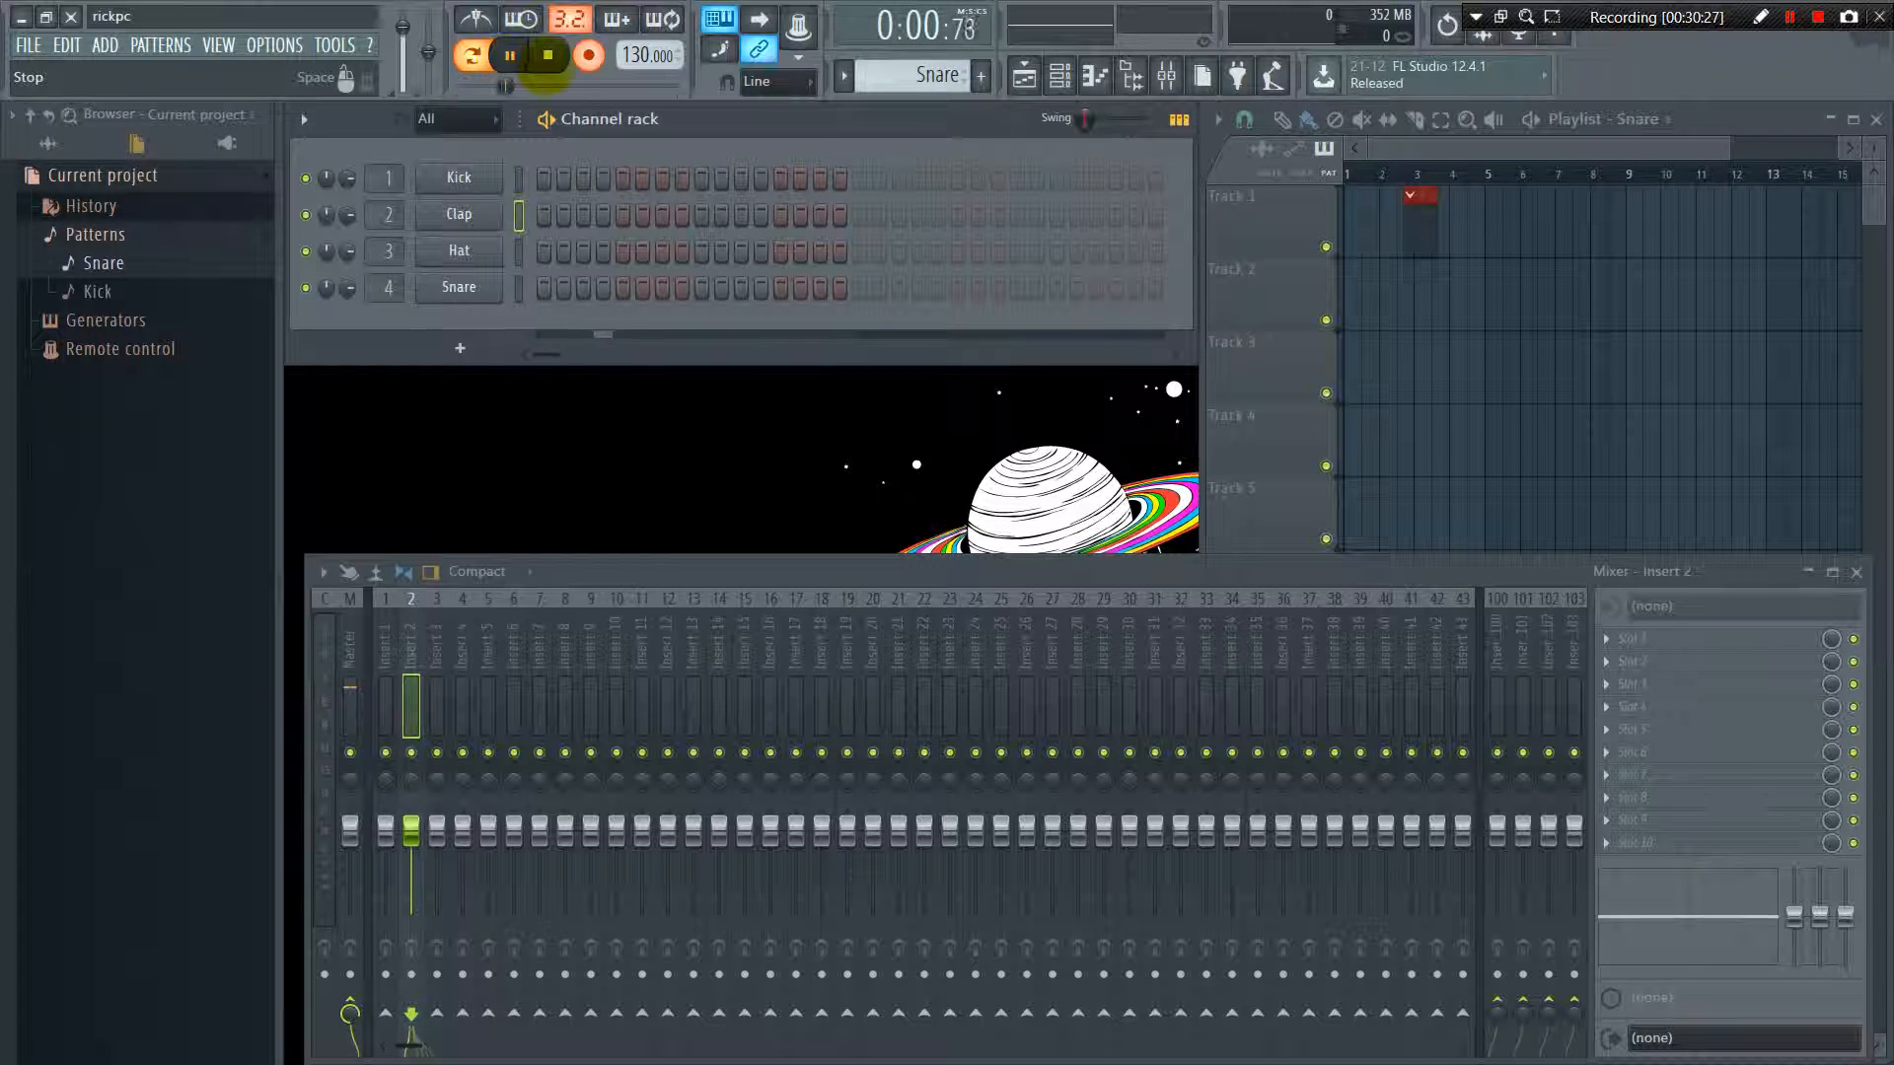
pyautogui.click(548, 55)
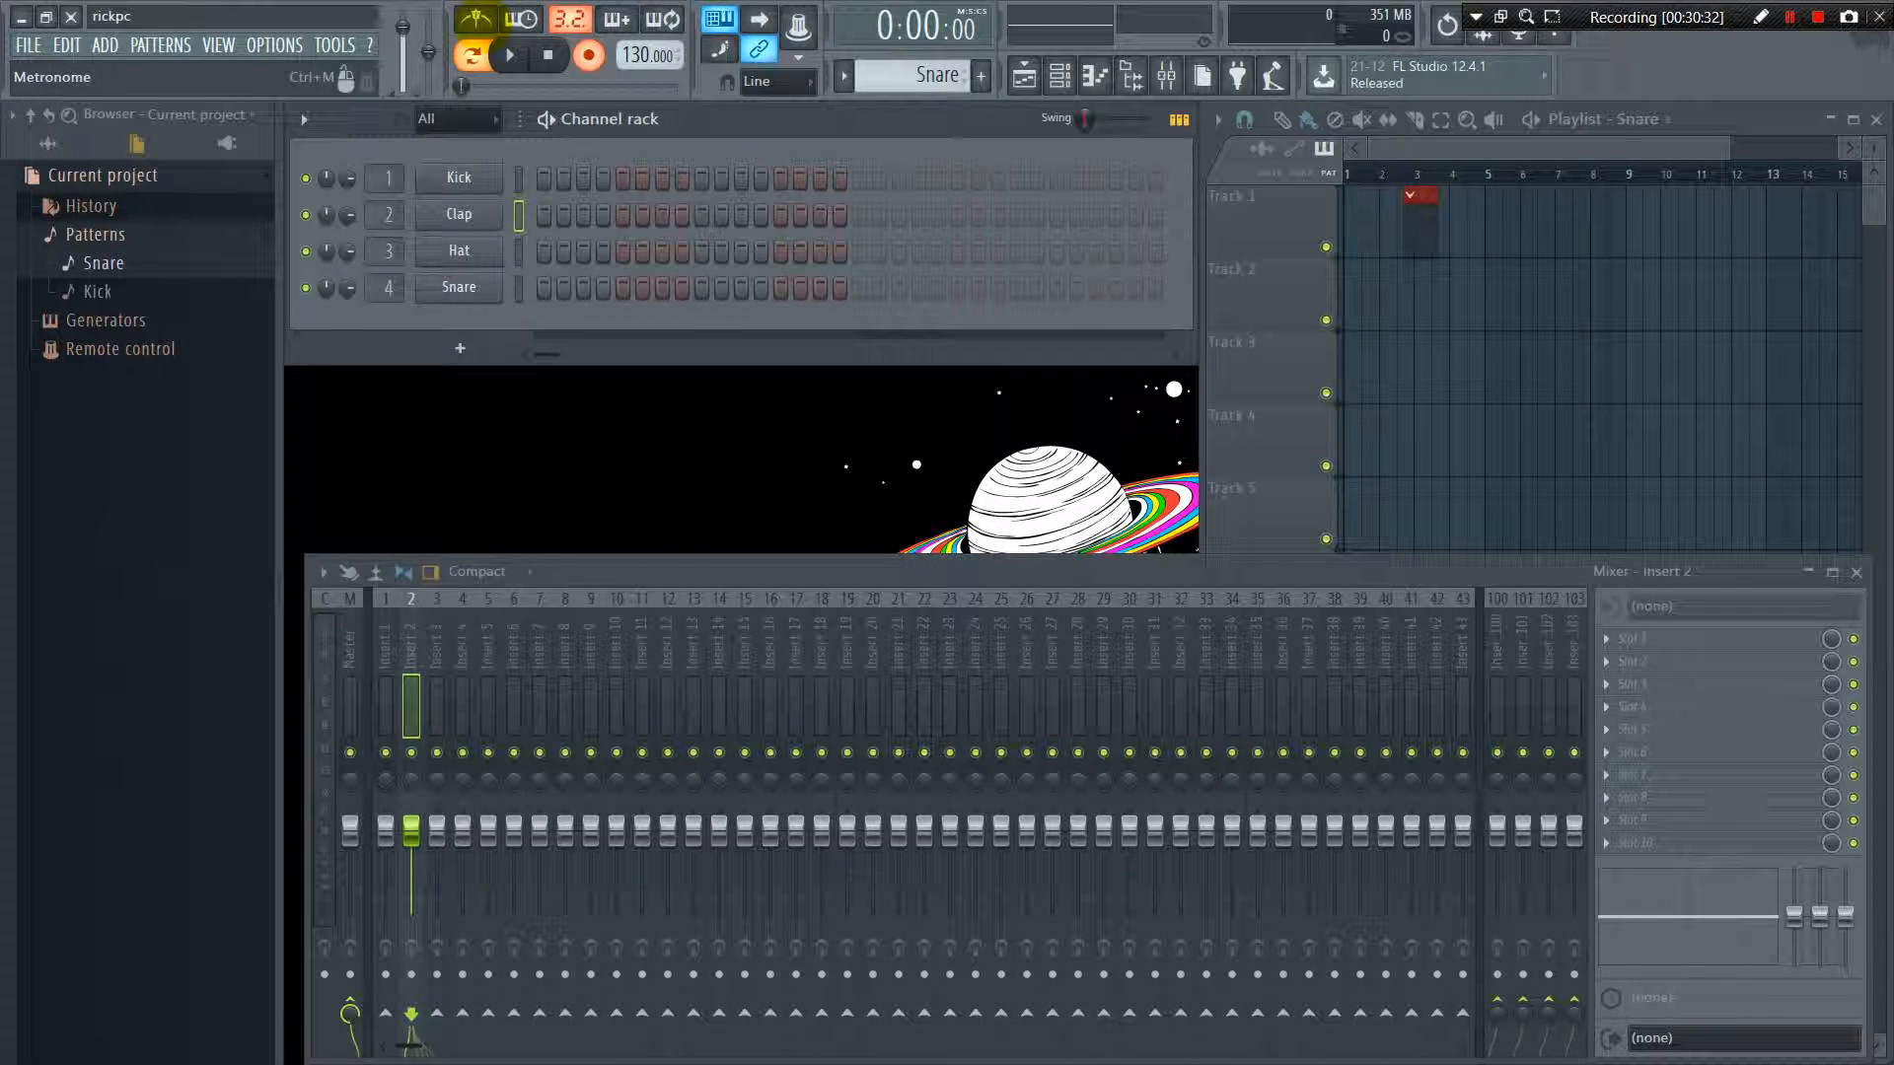
# Turn on the metronome and play the Snare pattern with it before stopping playback
pyautogui.click(511, 55)
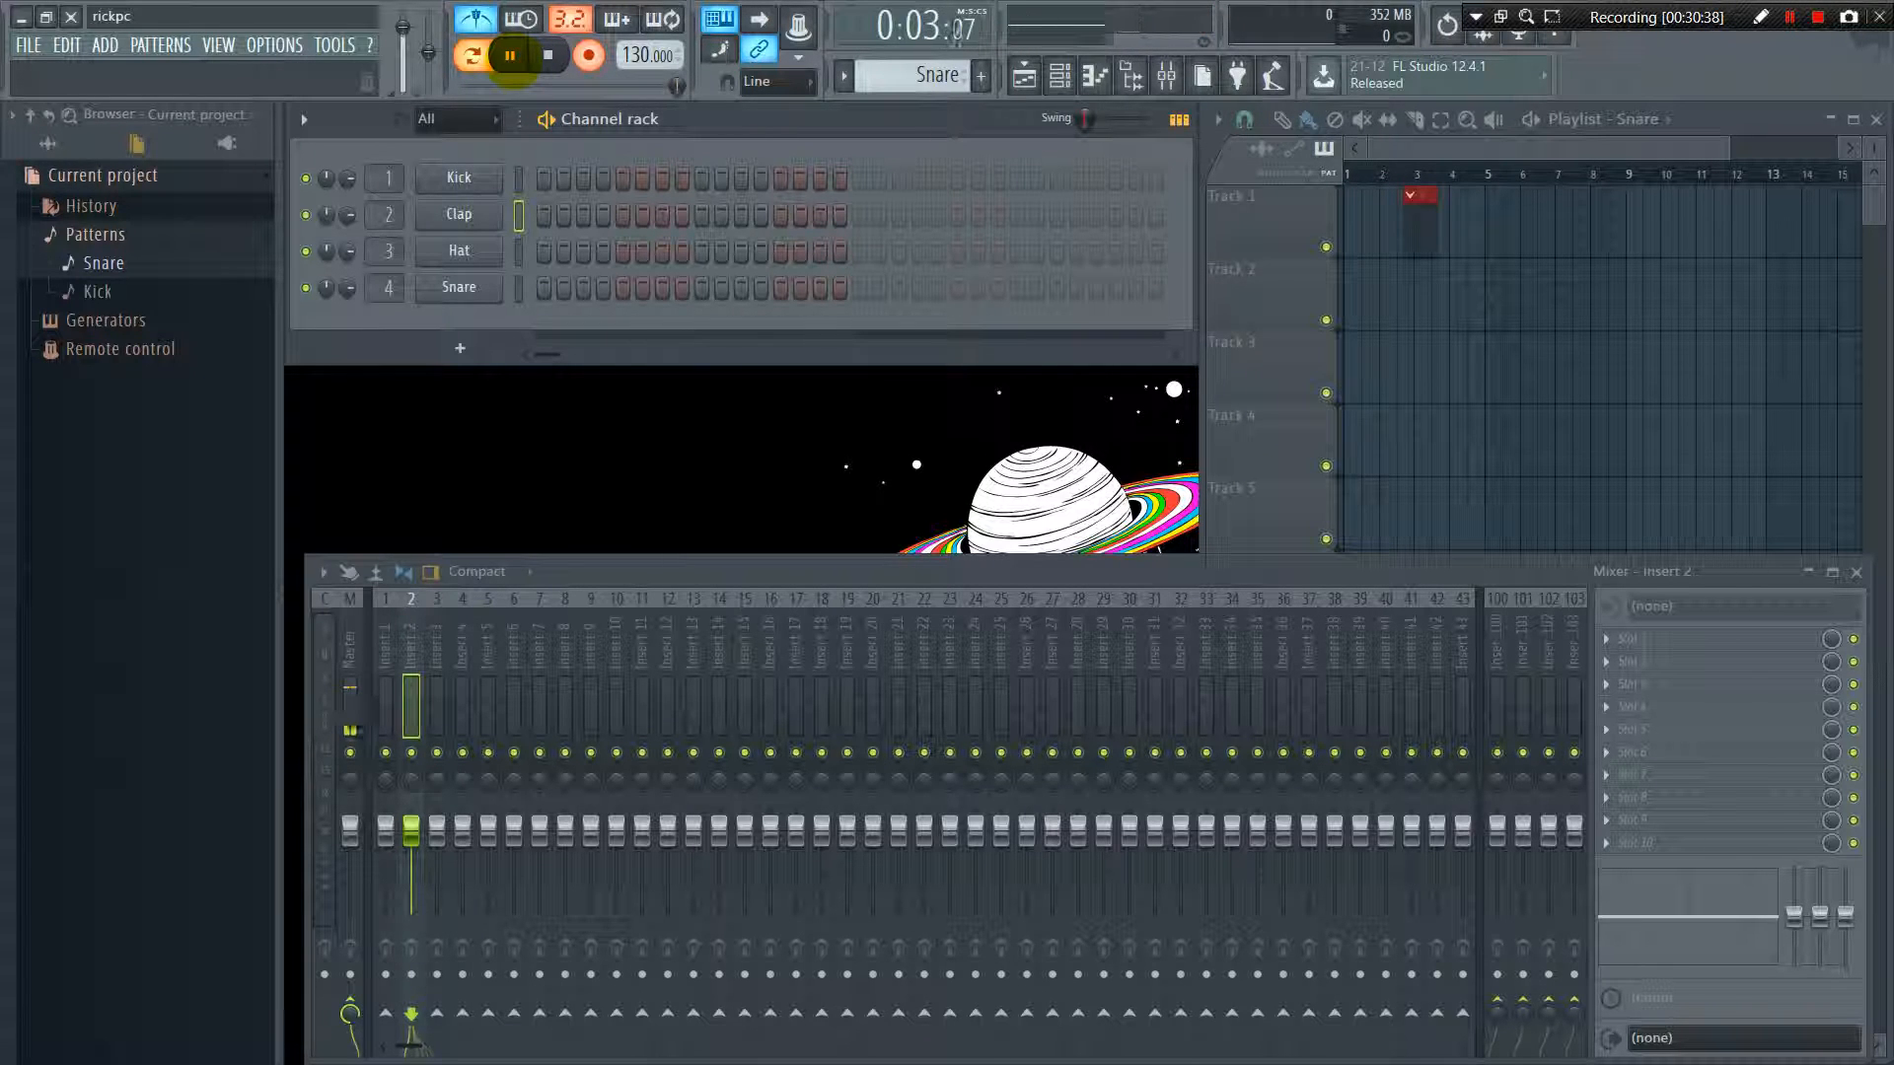
pyautogui.click(549, 55)
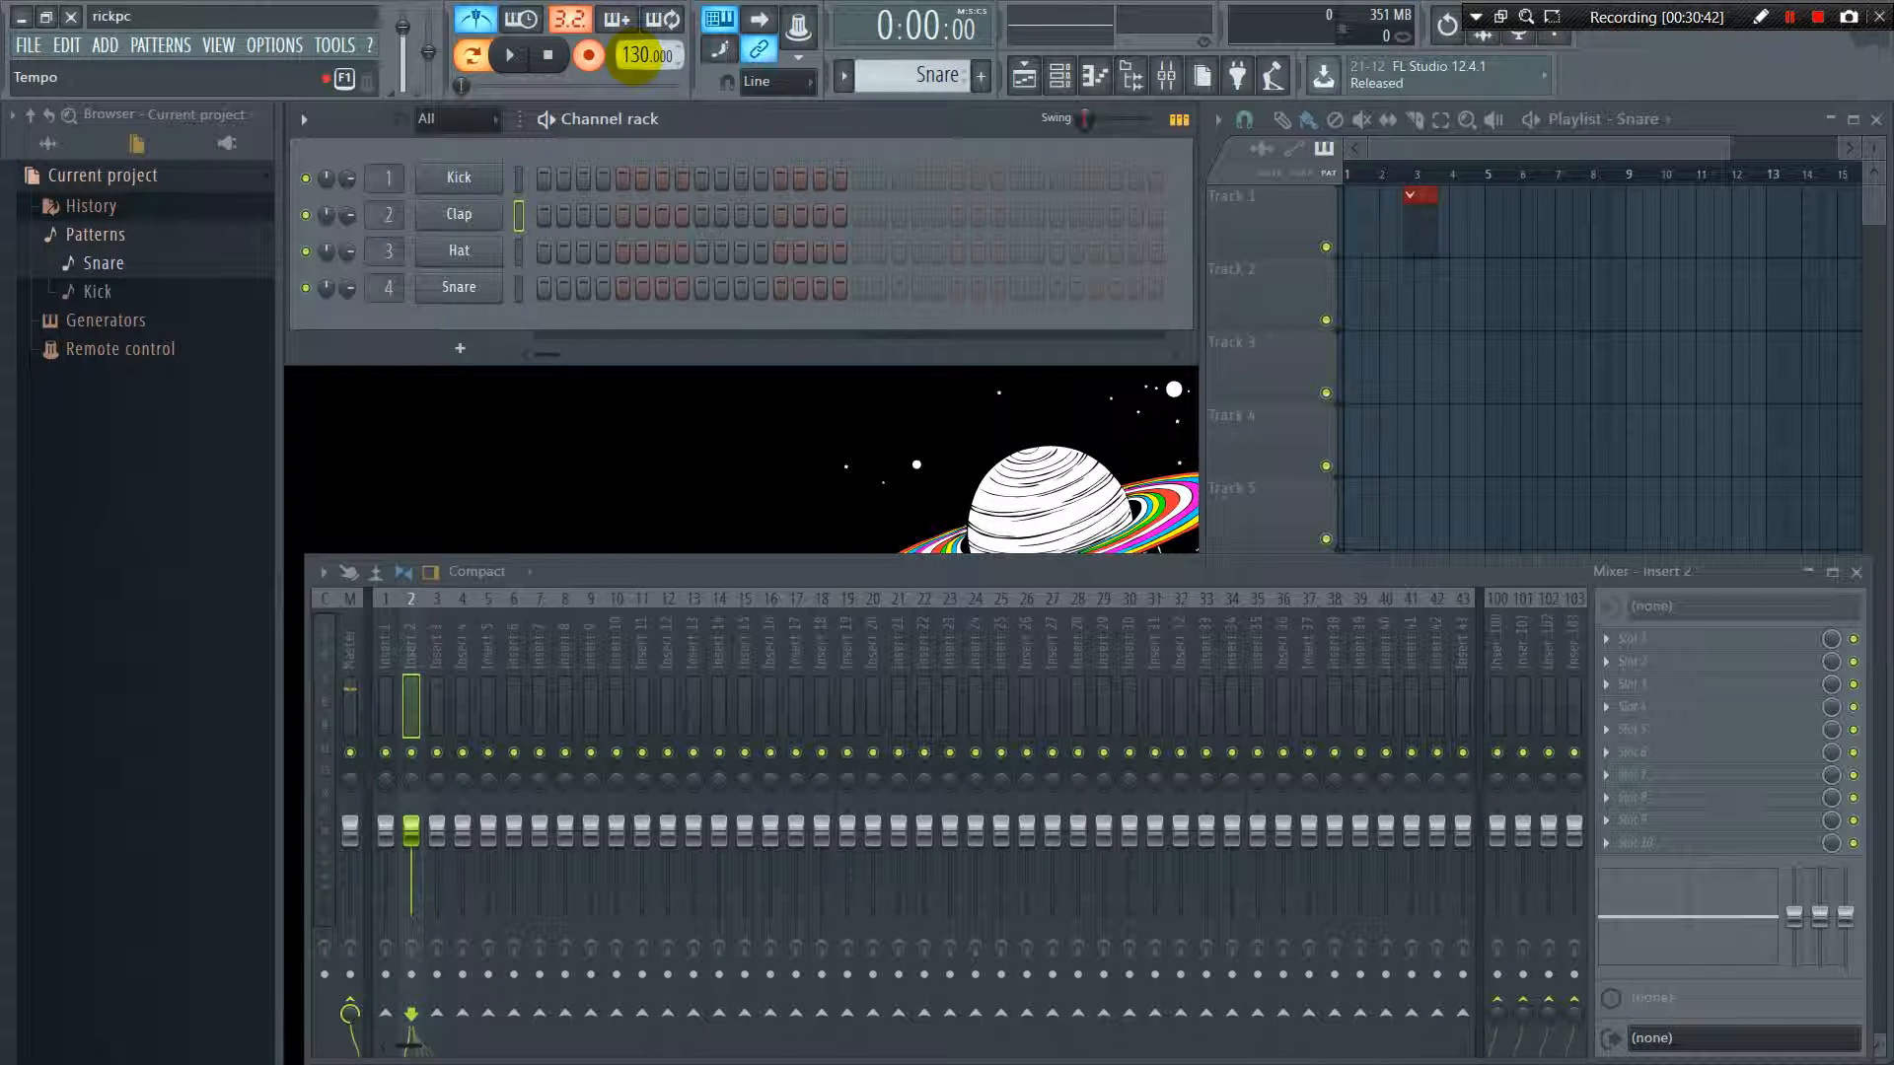
pyautogui.moveTo(636, 55); pyautogui.dragTo(634, 55)
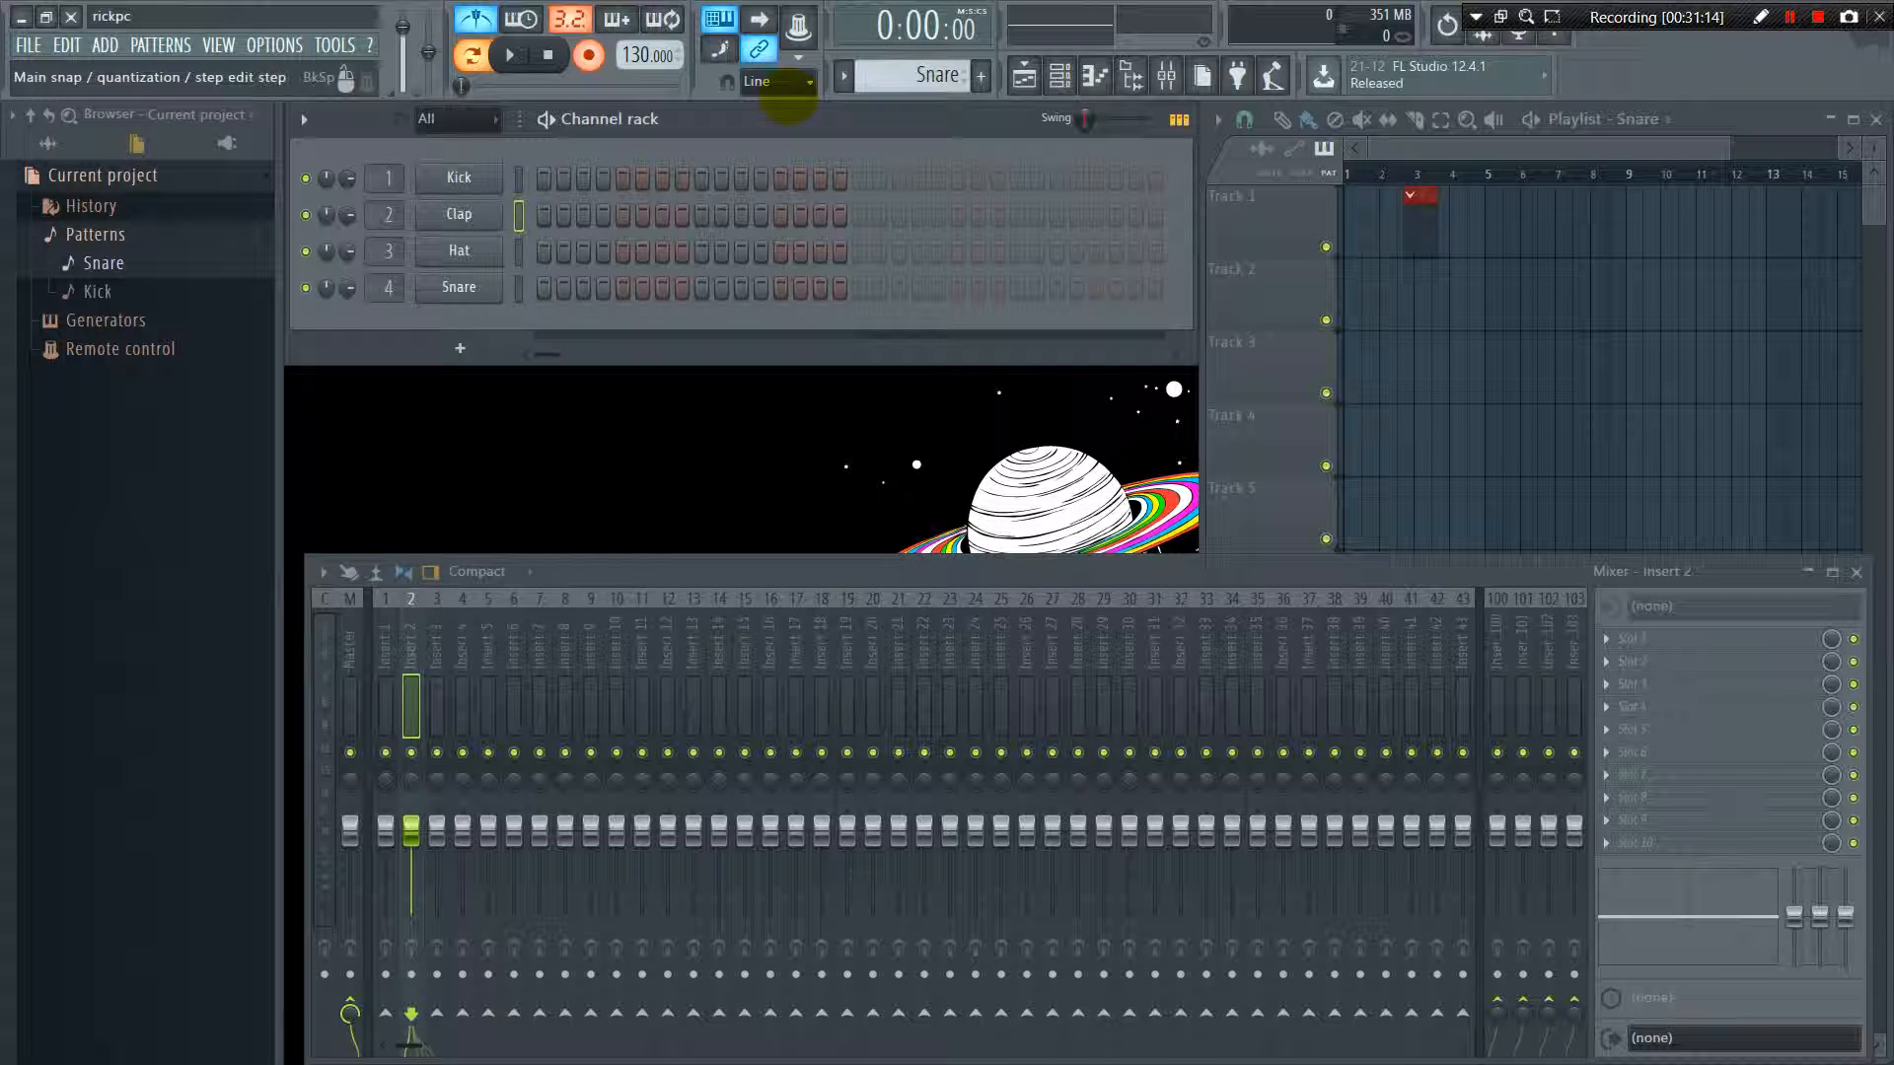
pyautogui.click(760, 51)
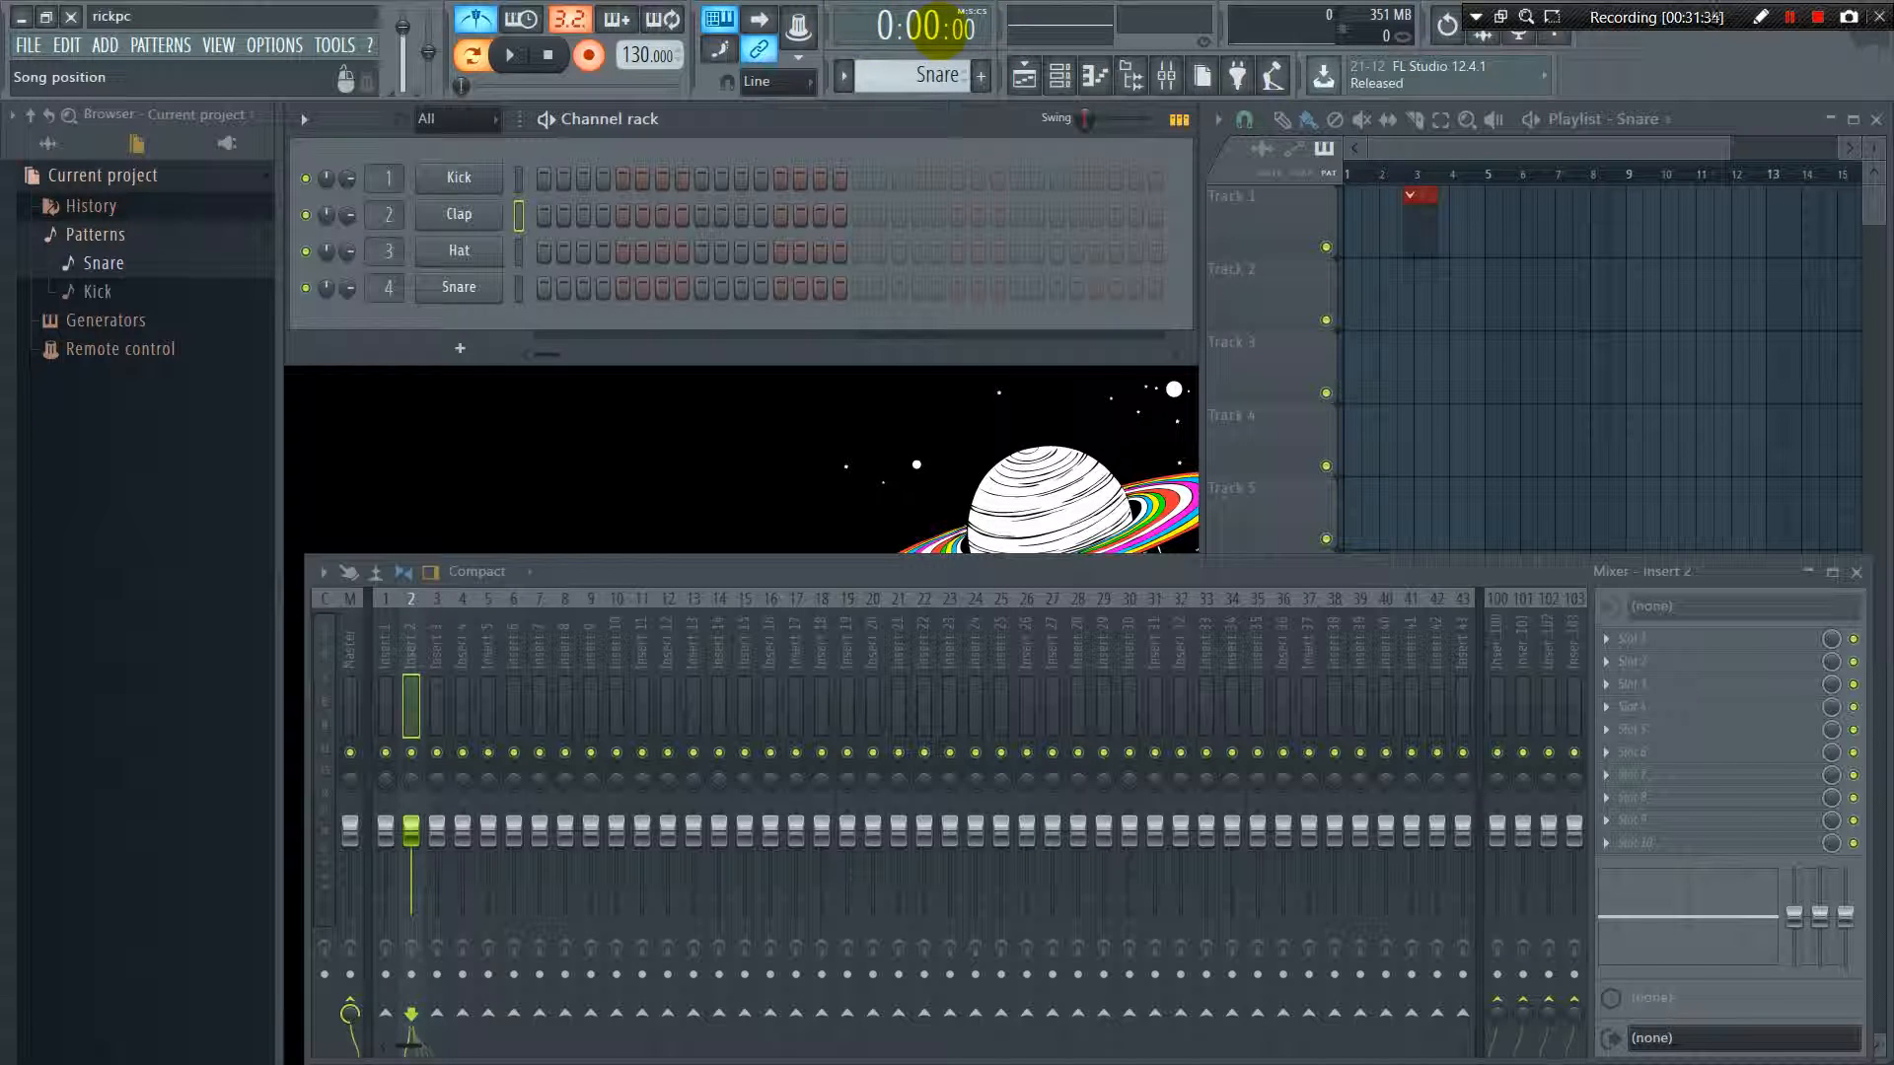
# Try adding a new pattern, dismiss its naming, and cycle through the patterns back to Snare
pyautogui.moveTo(932, 78)
pyautogui.mouseDown()
pyautogui.moveTo(932, 16)
pyautogui.moveTo(937, 79)
pyautogui.mouseUp()
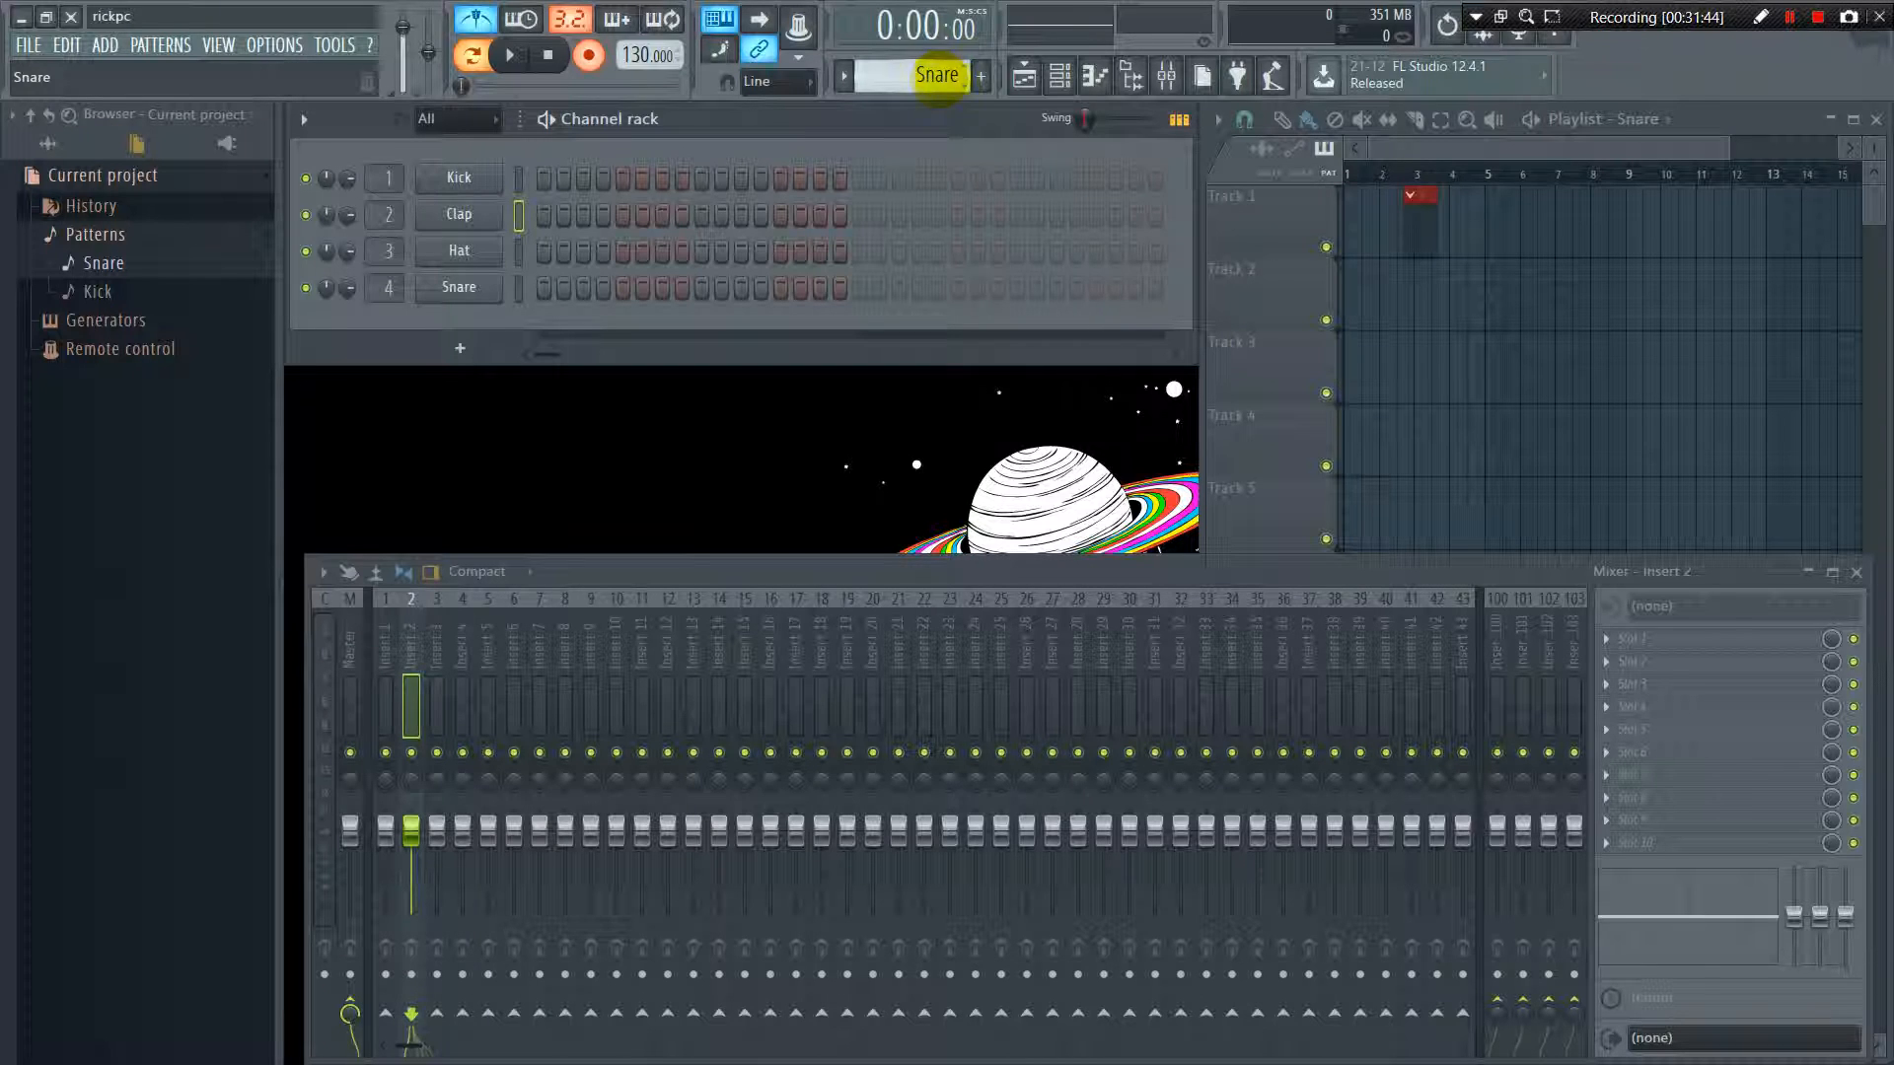
pyautogui.click(980, 75)
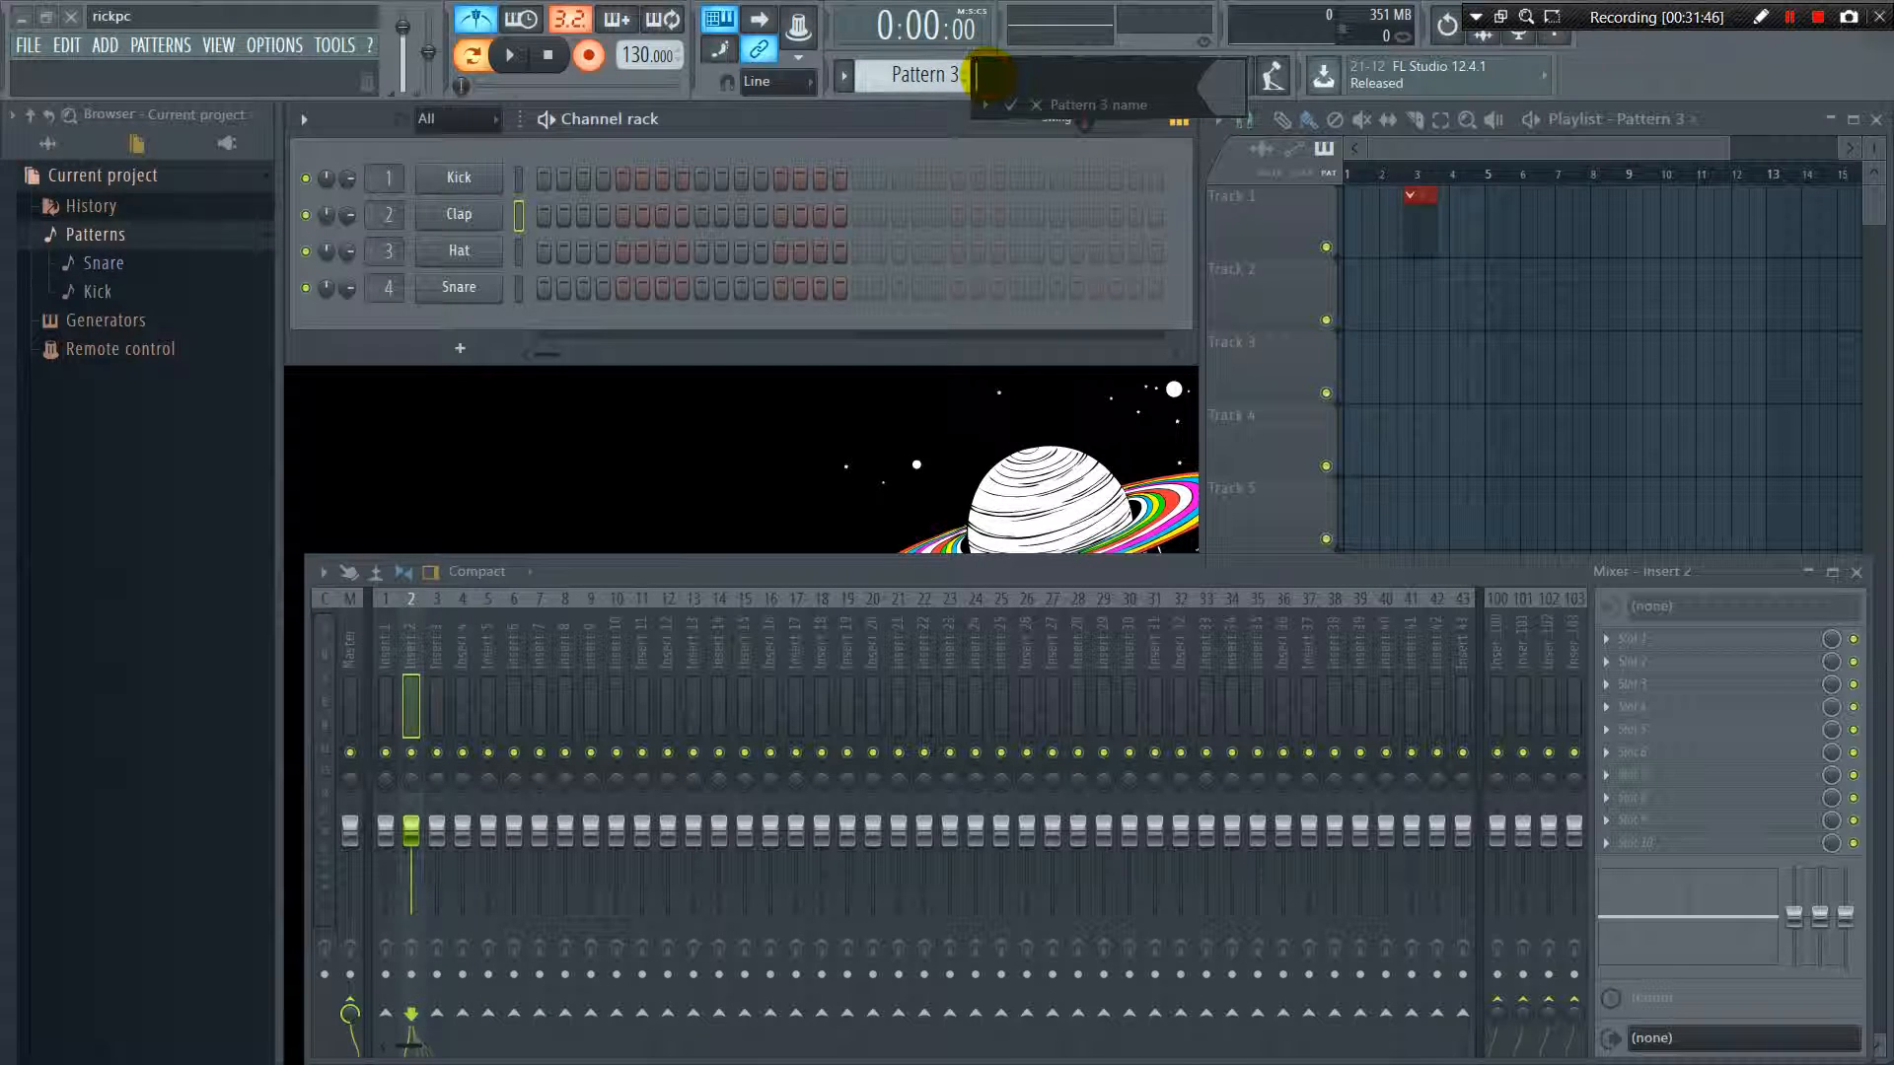
pyautogui.click(1022, 100)
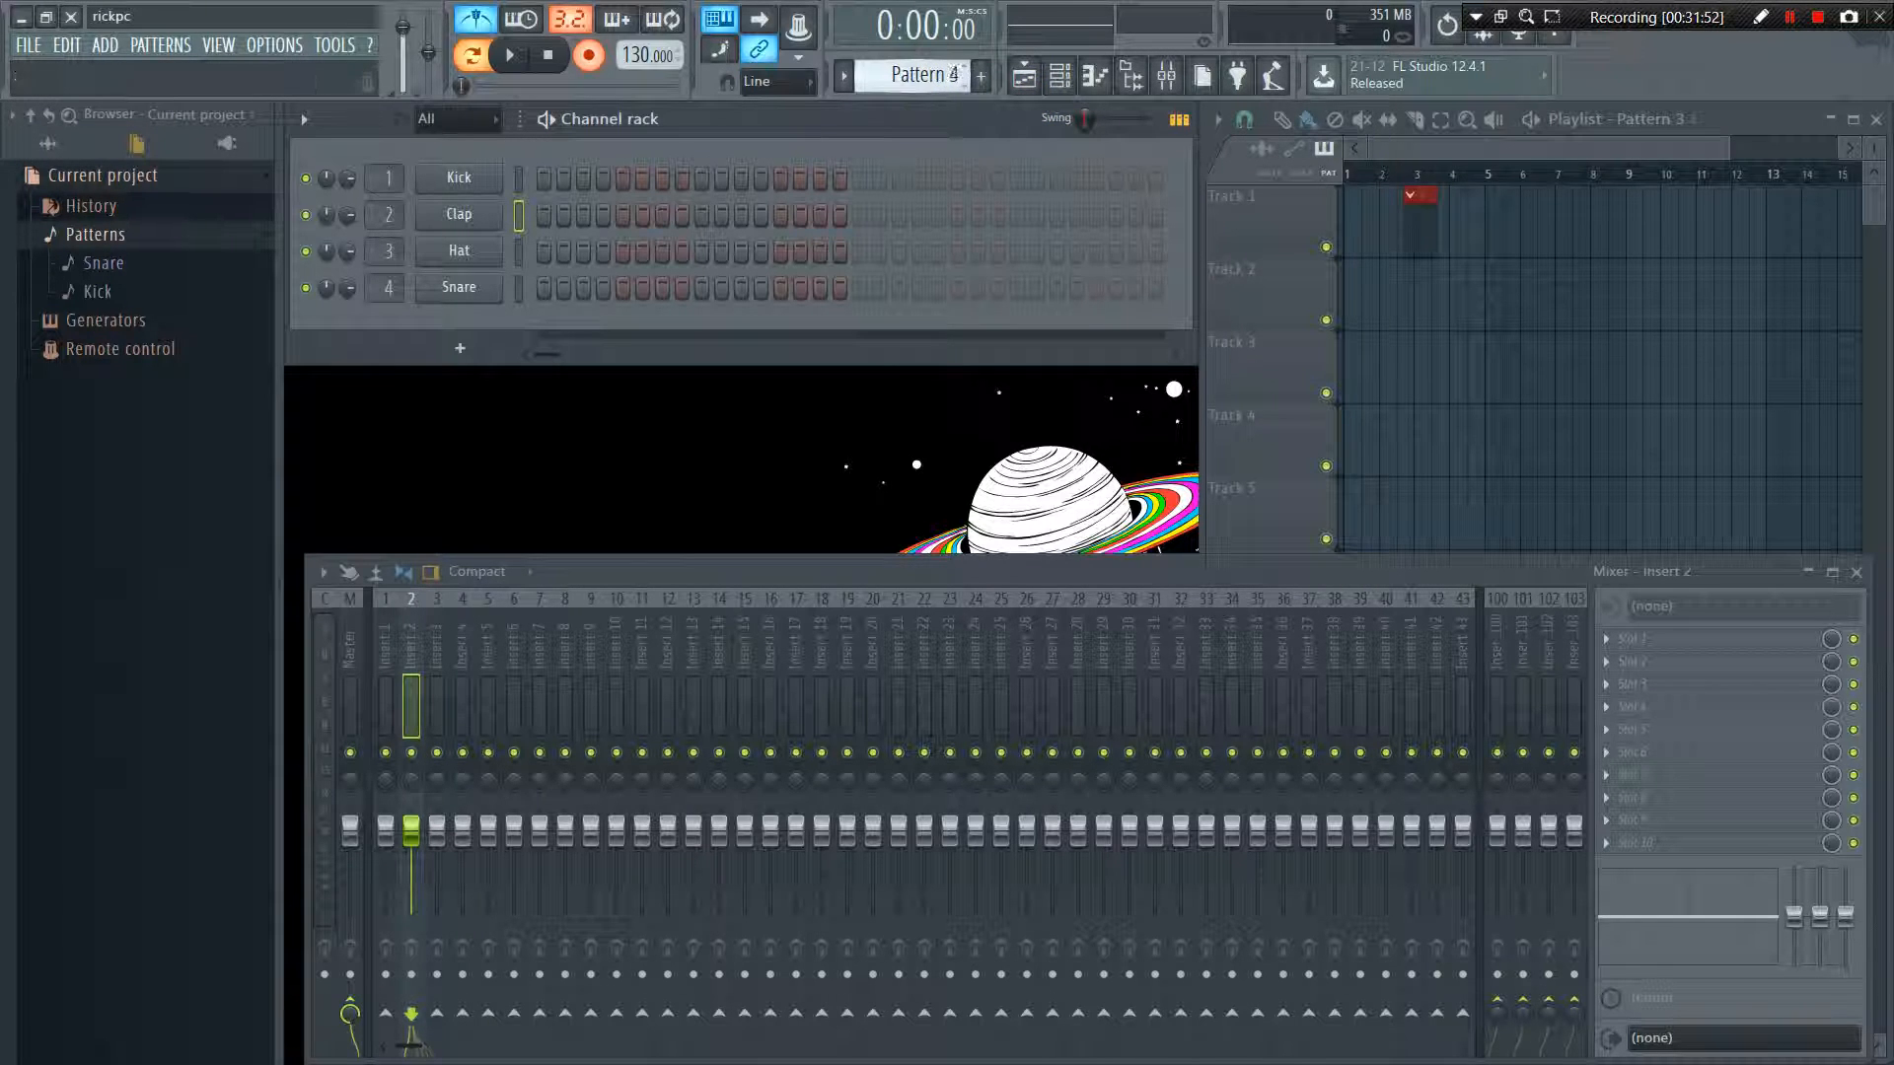
pyautogui.scroll(-1, 922, 74)
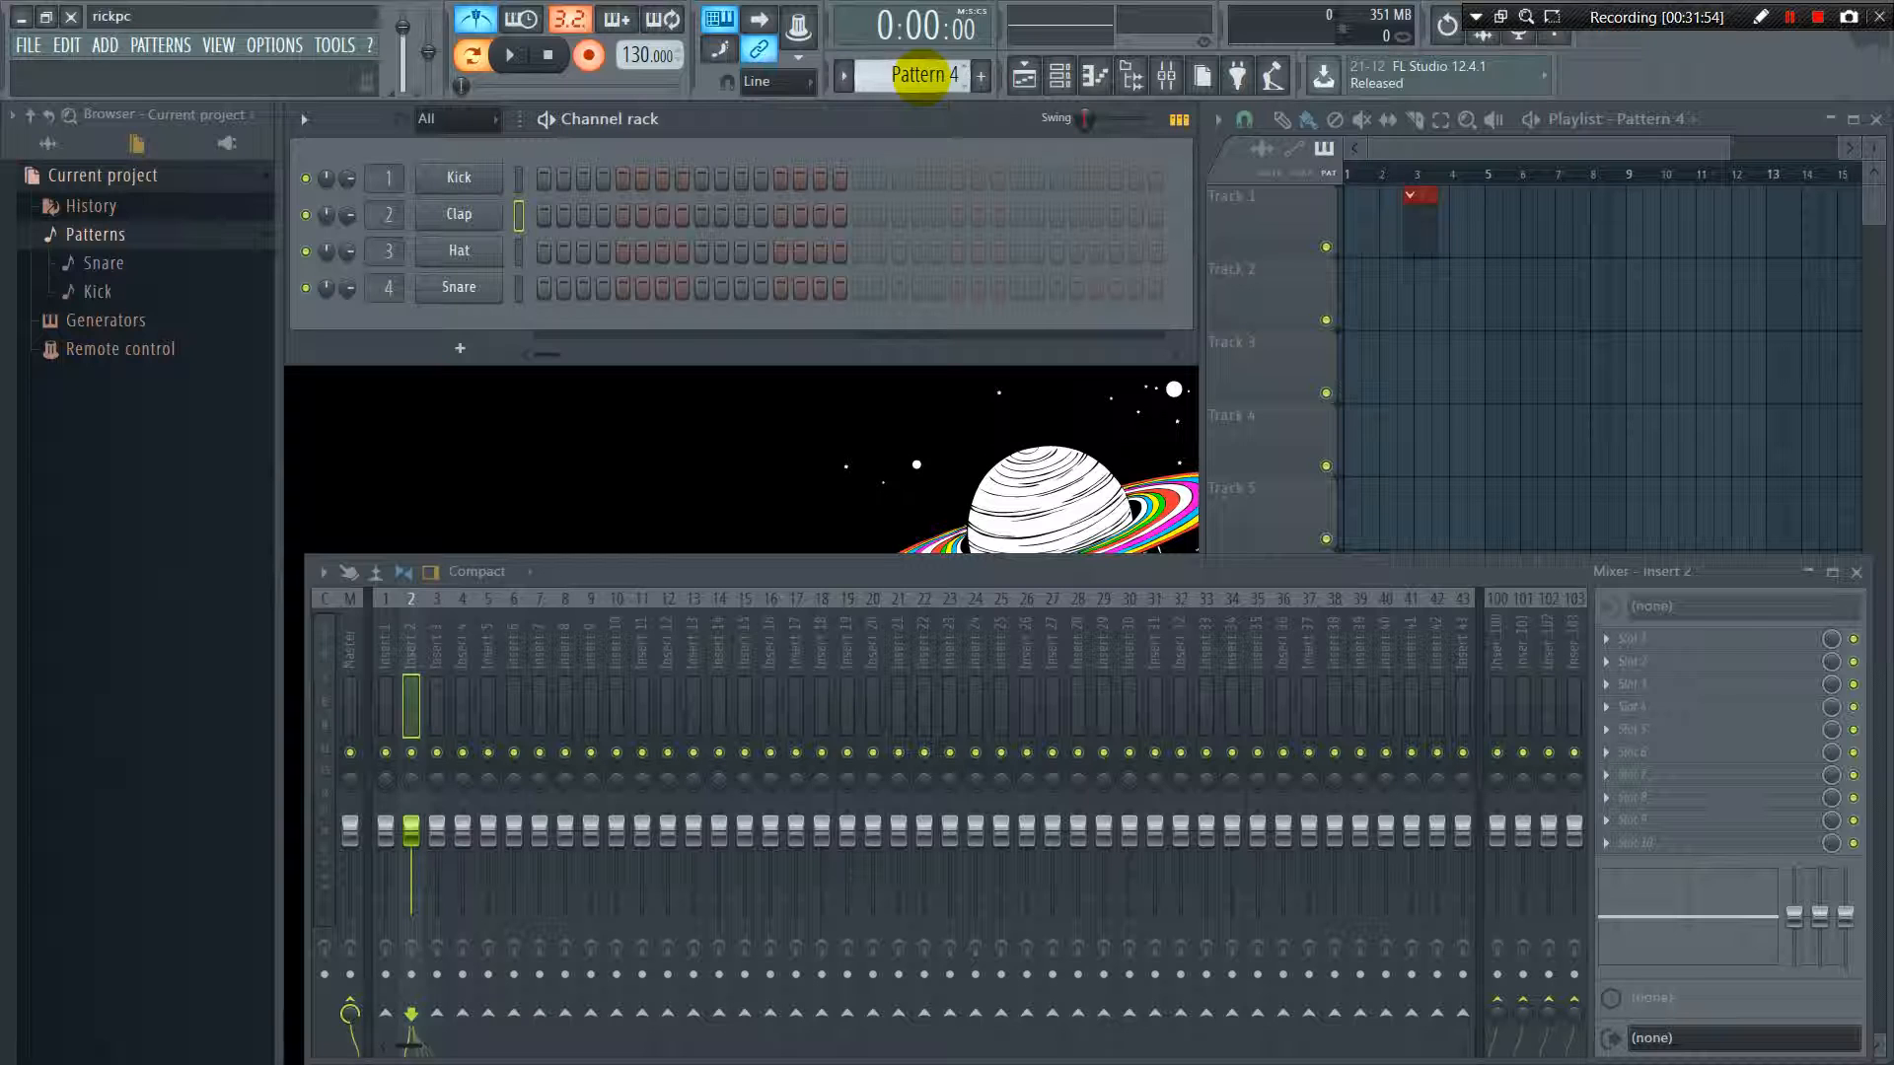
pyautogui.scroll(1, 937, 74)
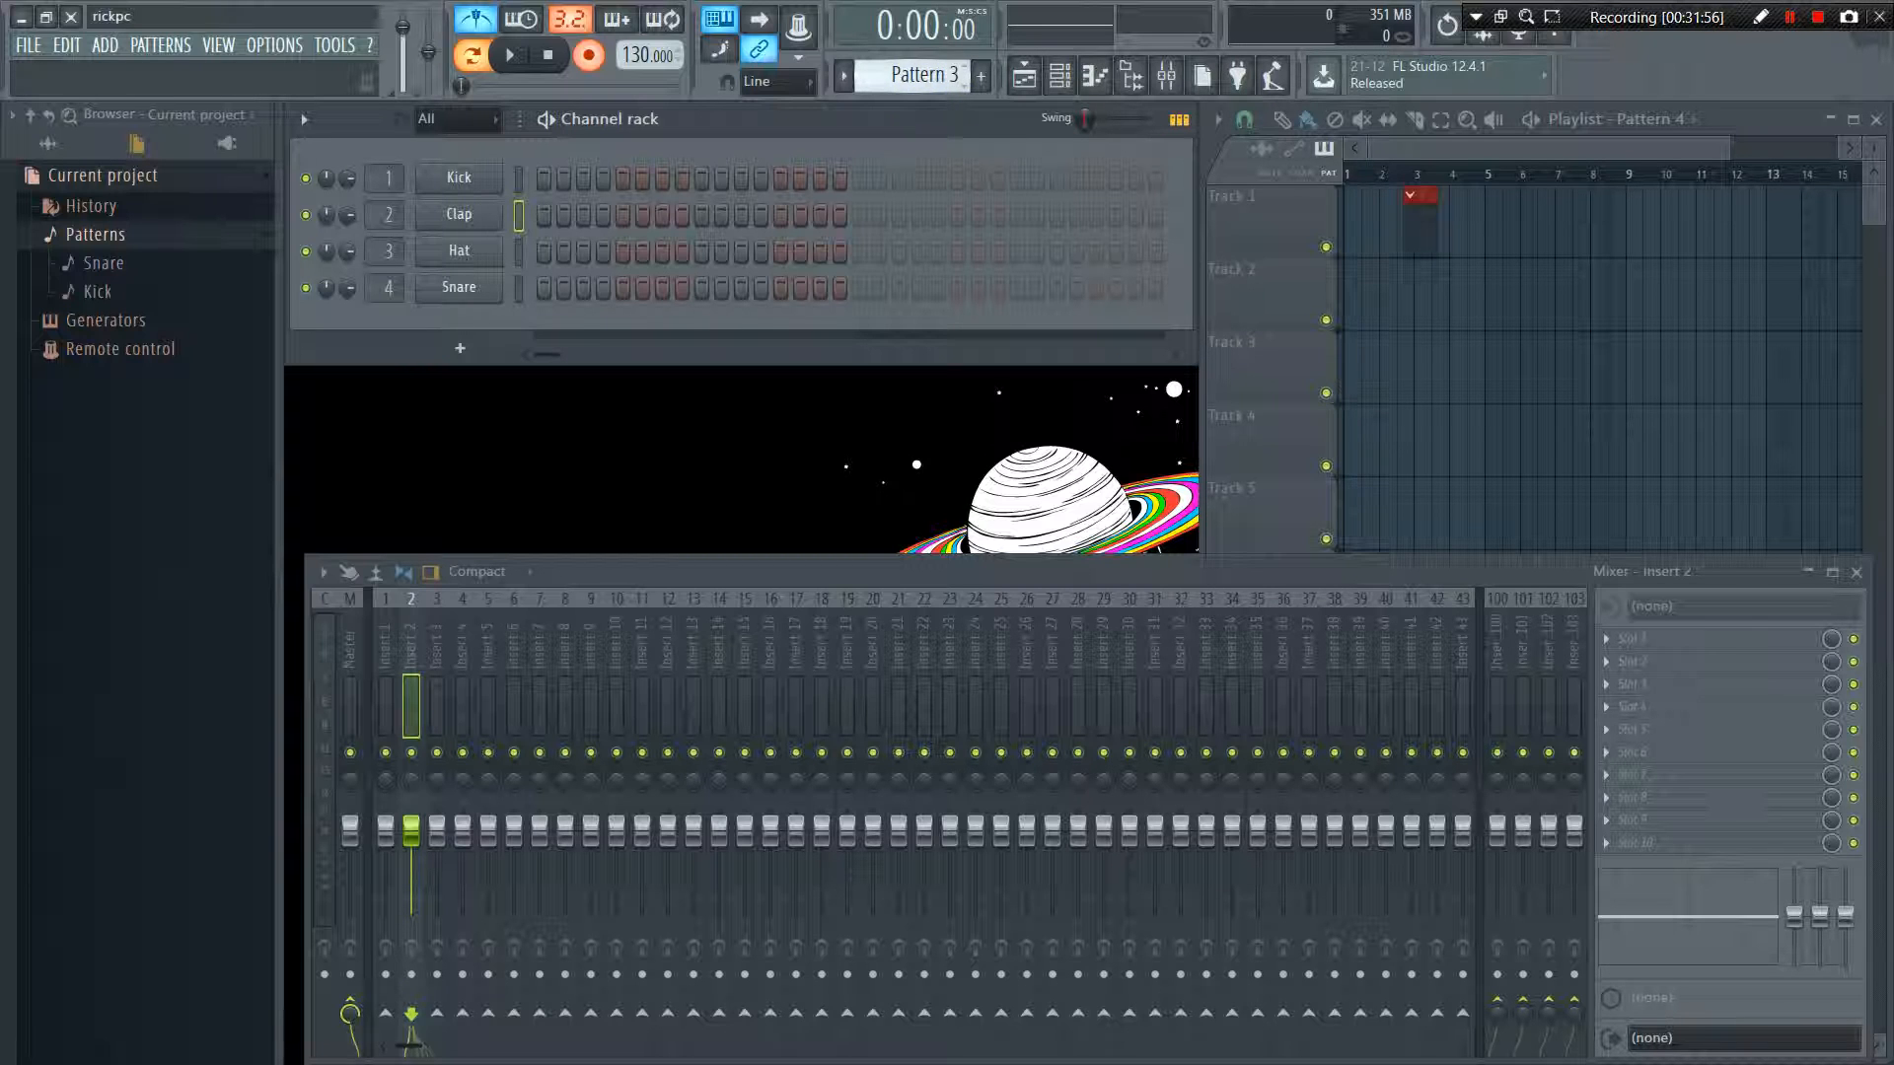
pyautogui.scroll(2, 917, 75)
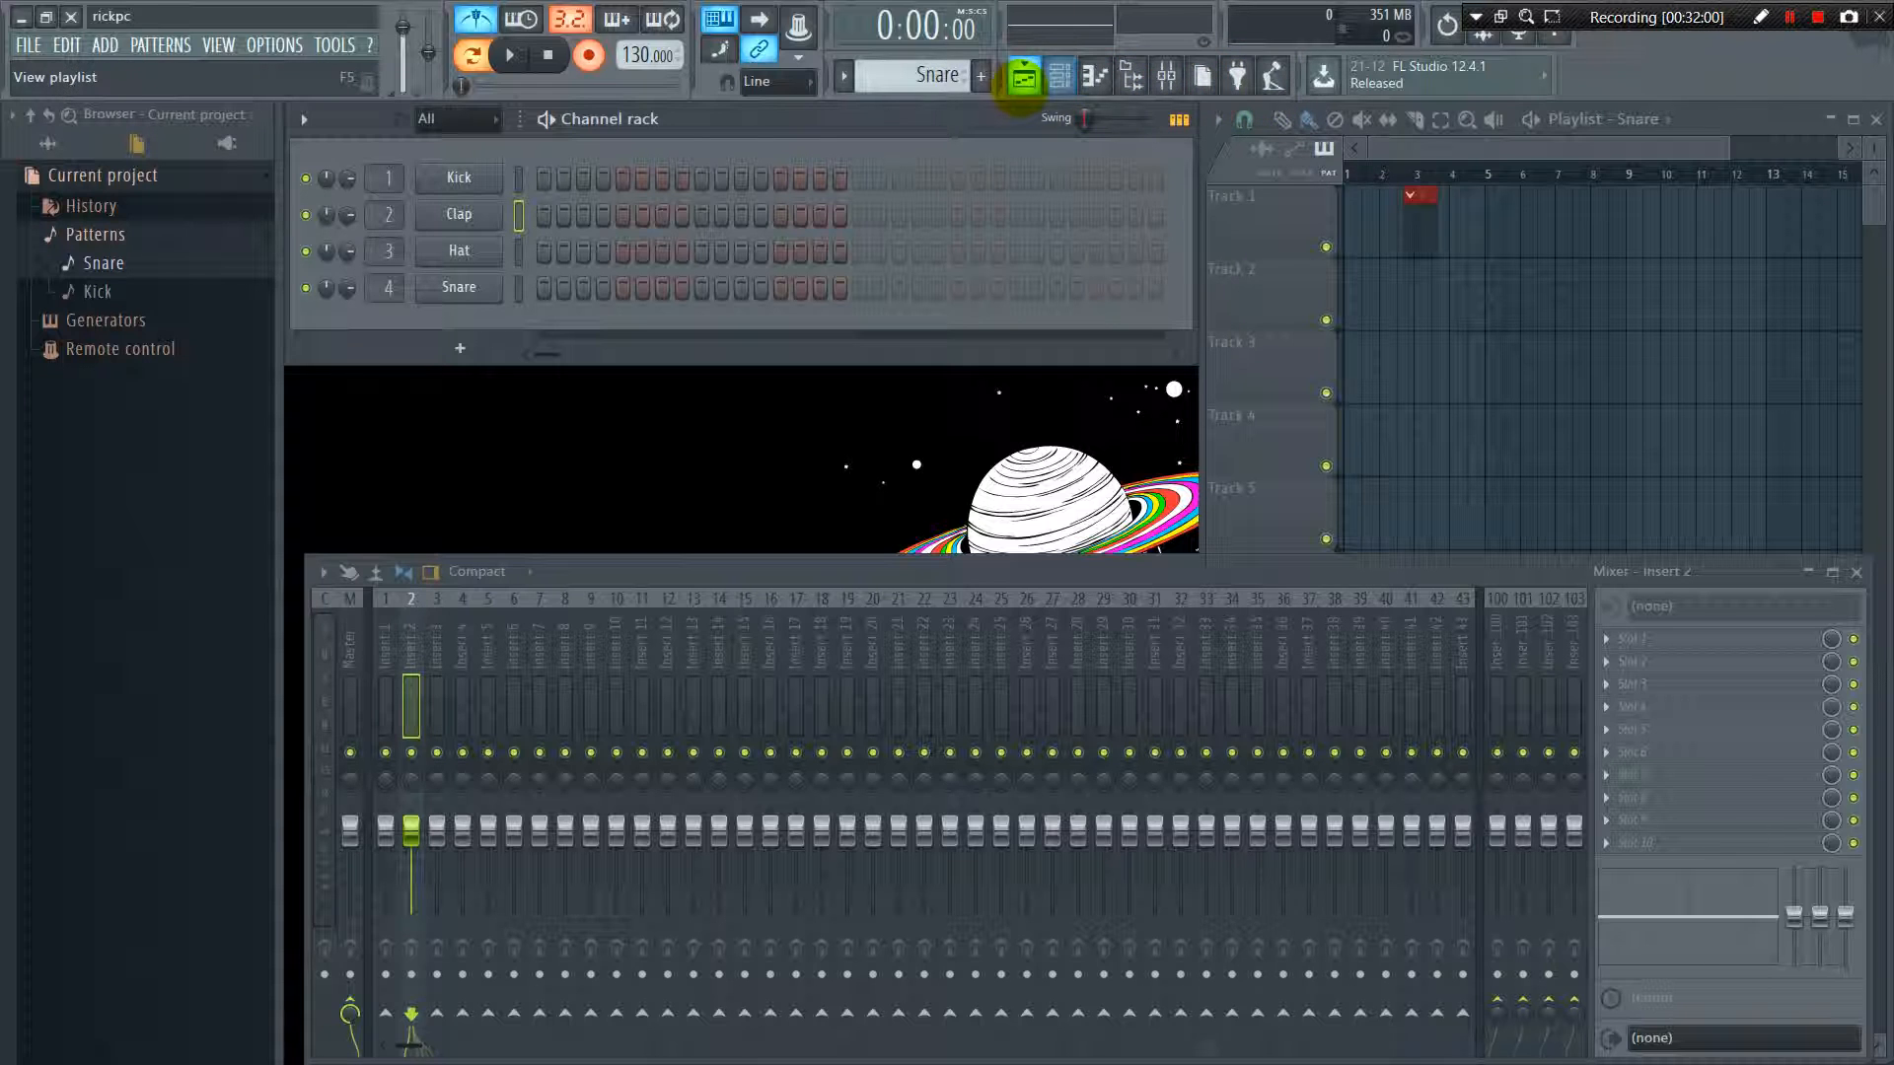
# Hide the playlist, and toggle the channel rack off and back on
pyautogui.click(1024, 76)
pyautogui.click(1058, 77)
pyautogui.click(1057, 77)
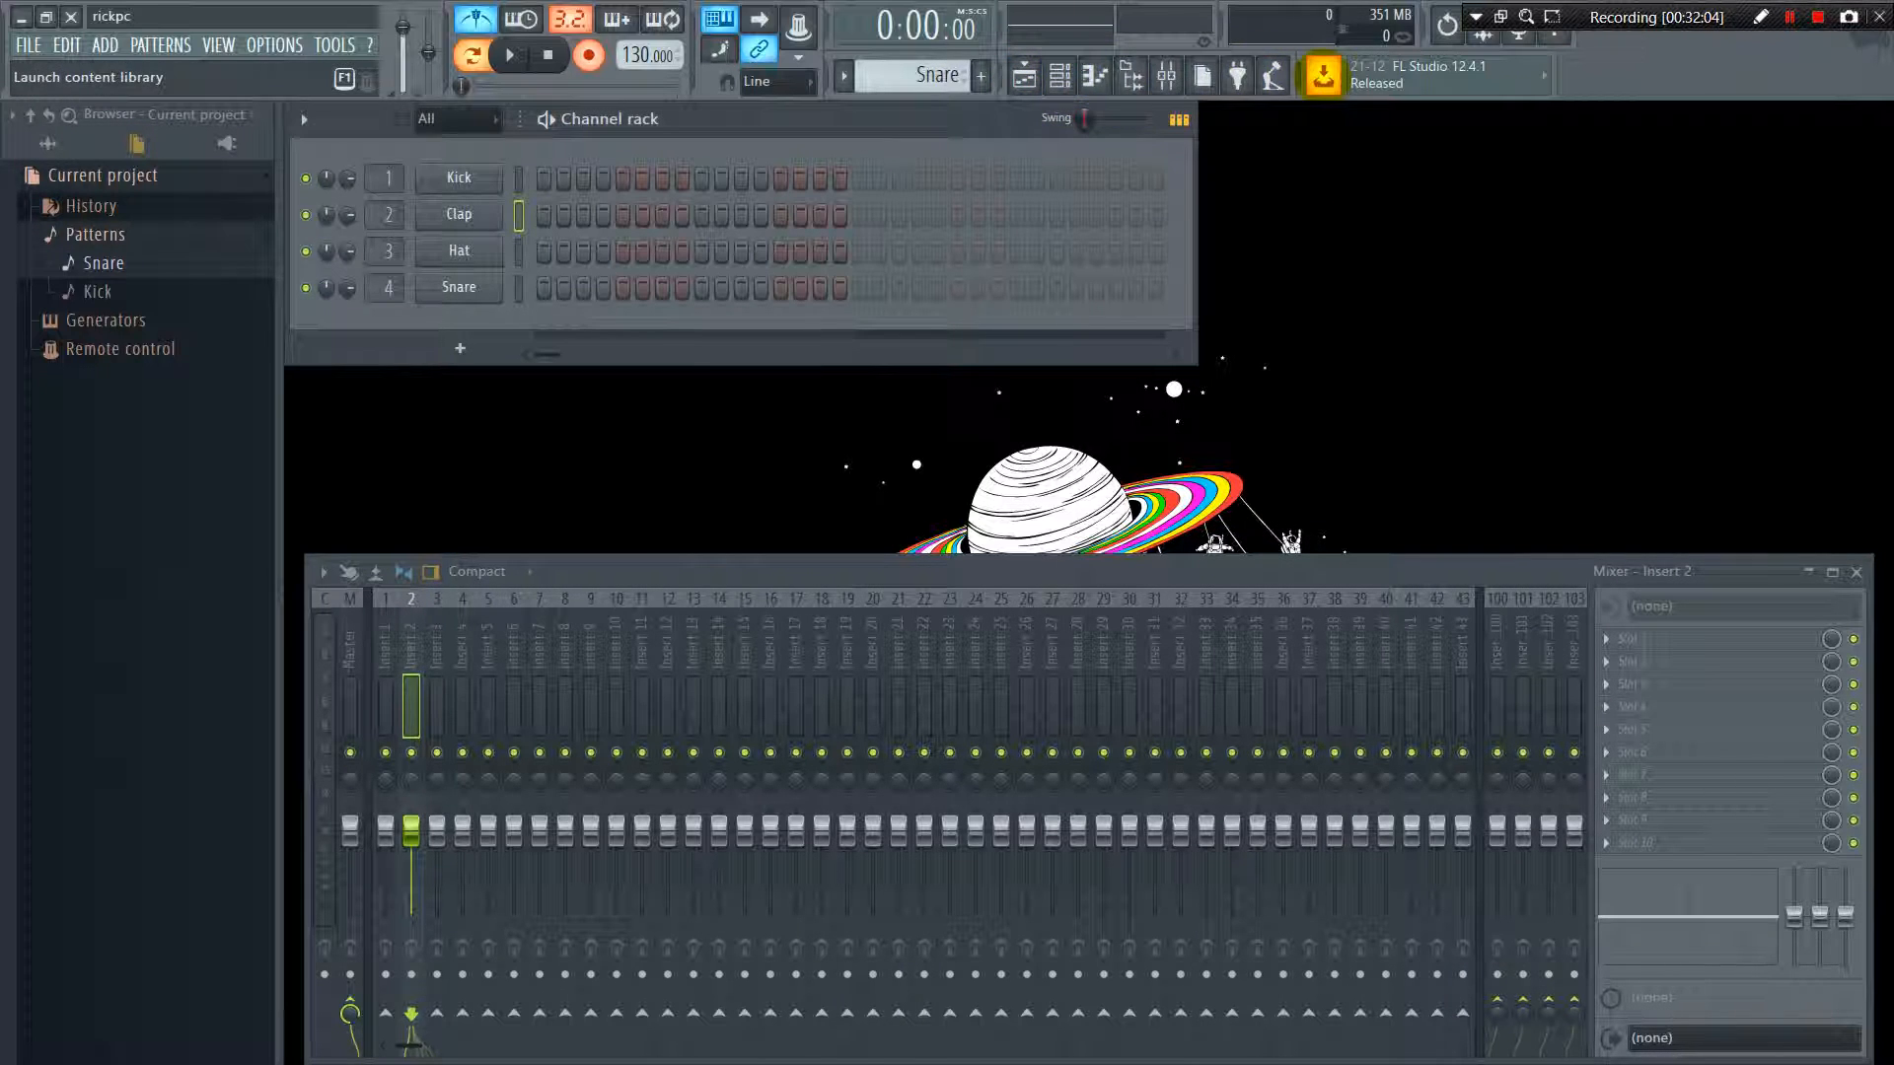
# Launch the online content library, close its web page, and minimize the browser to return to FL Studio
pyautogui.click(1322, 76)
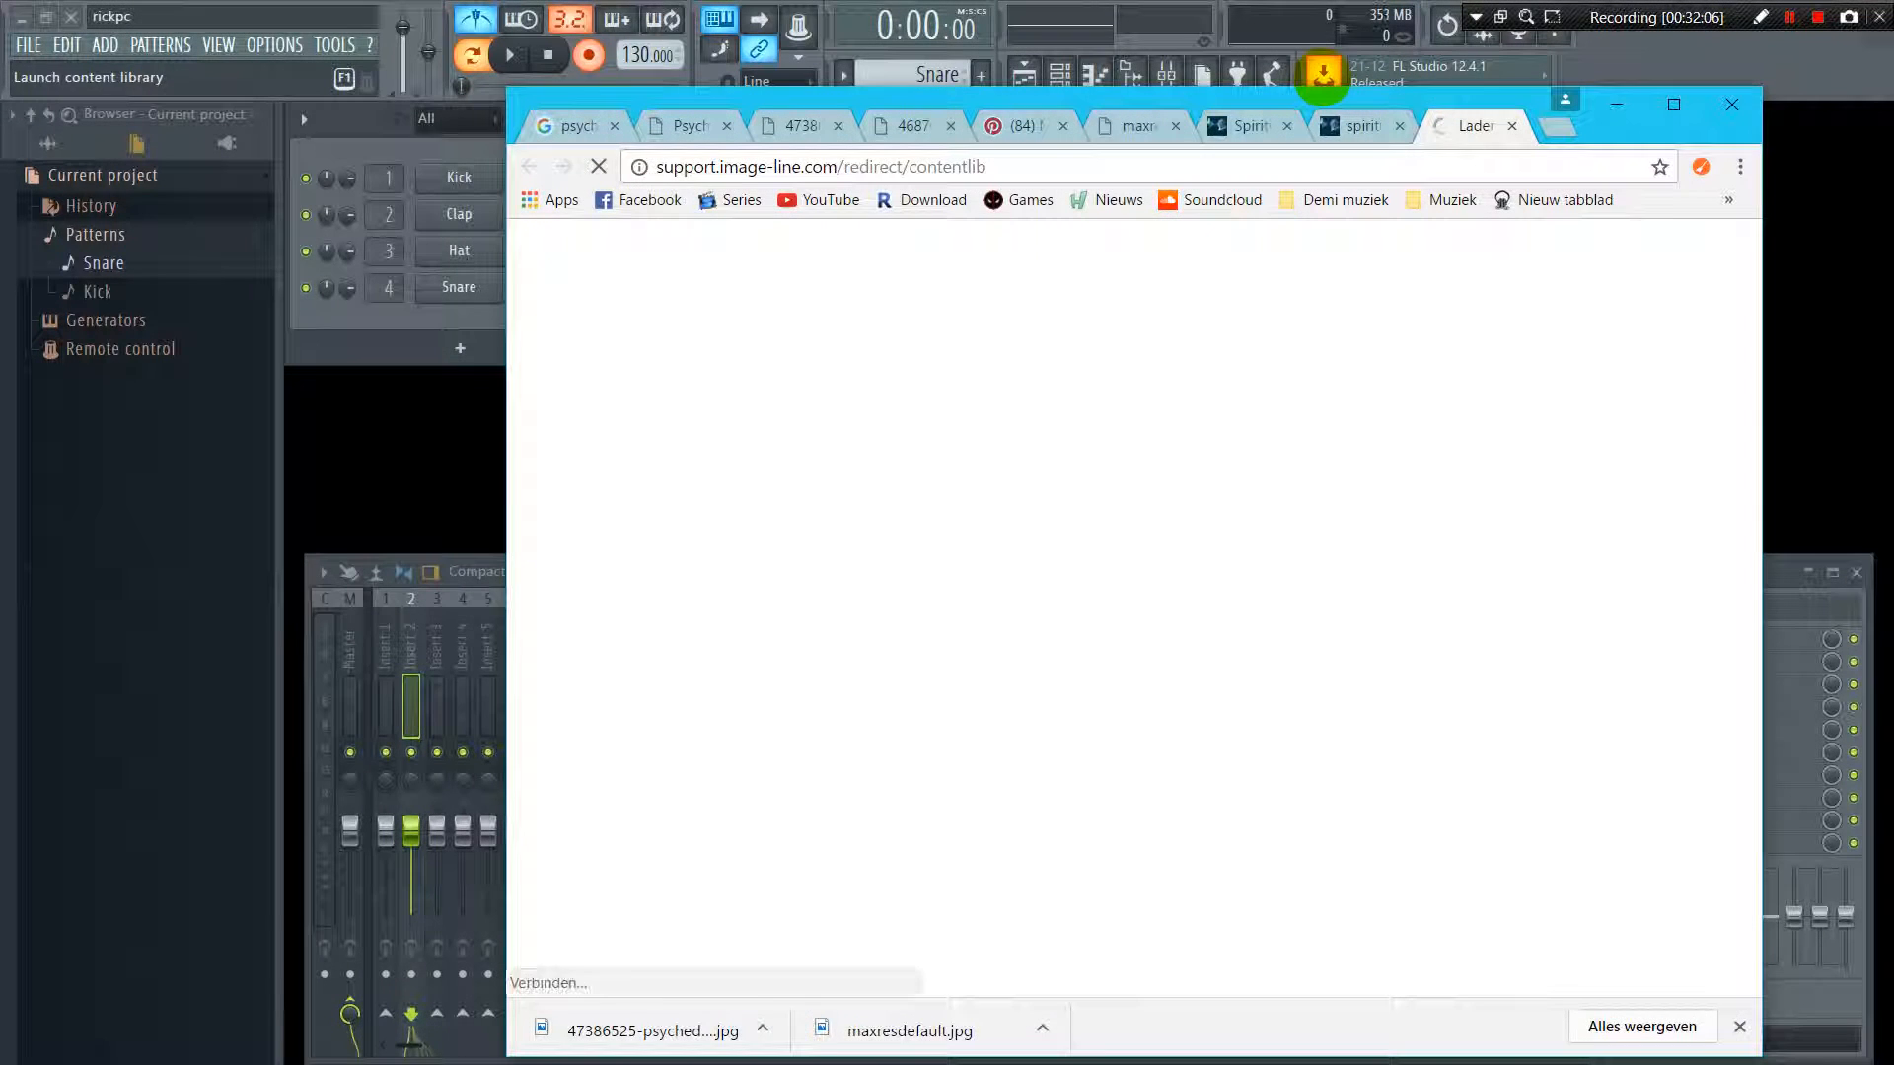
pyautogui.click(1513, 126)
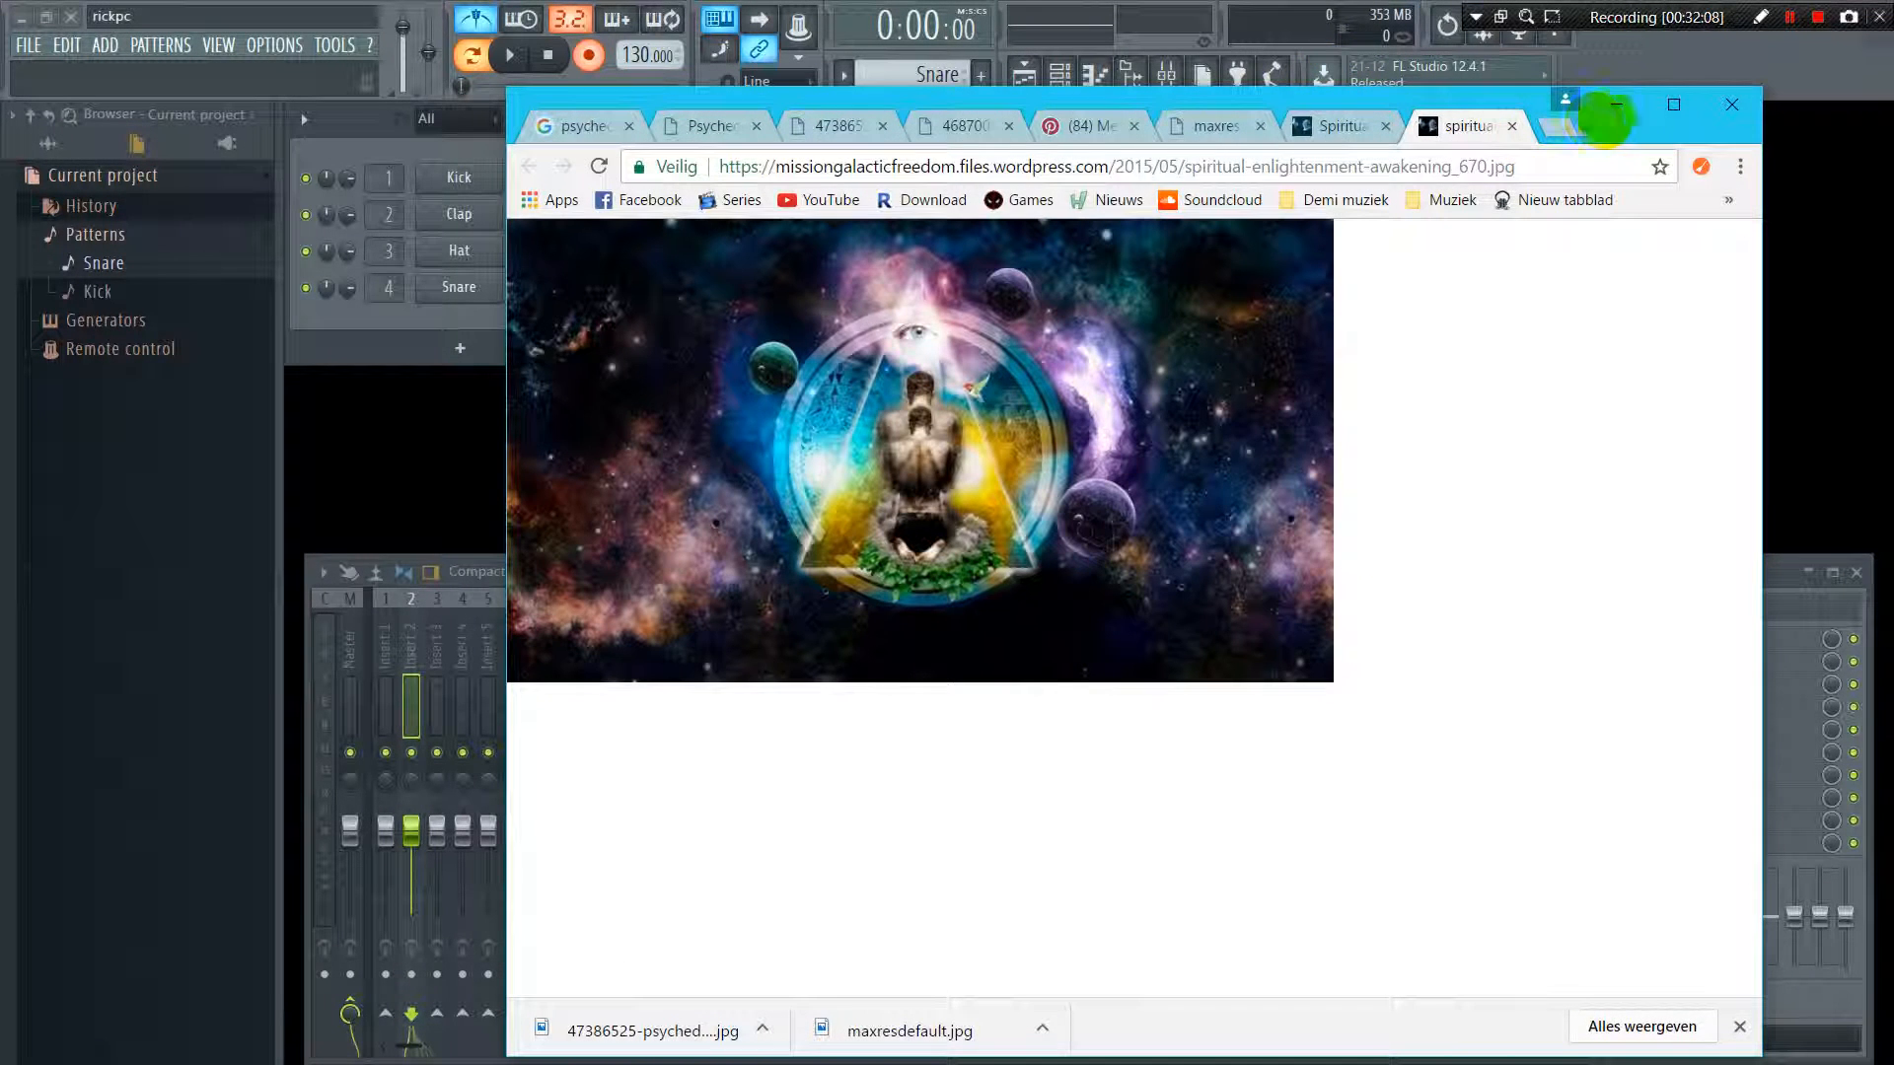
pyautogui.click(1623, 104)
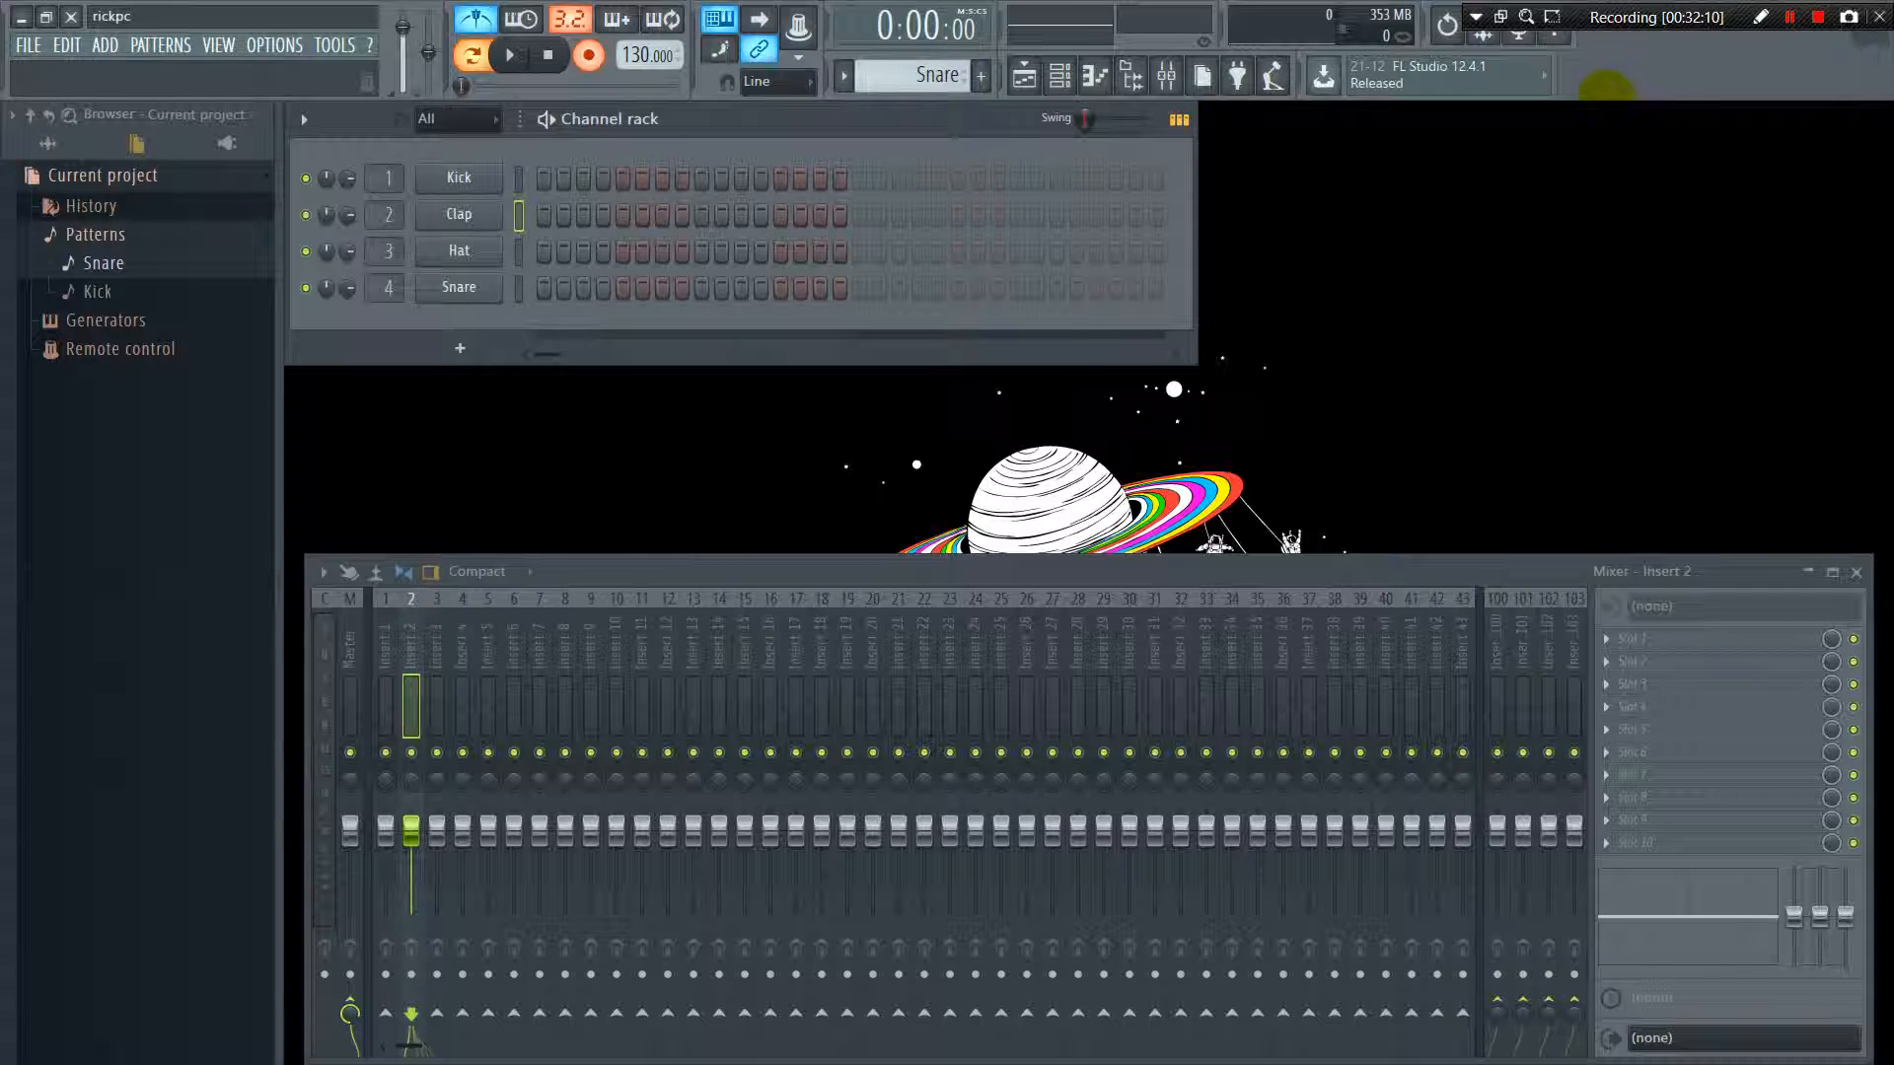